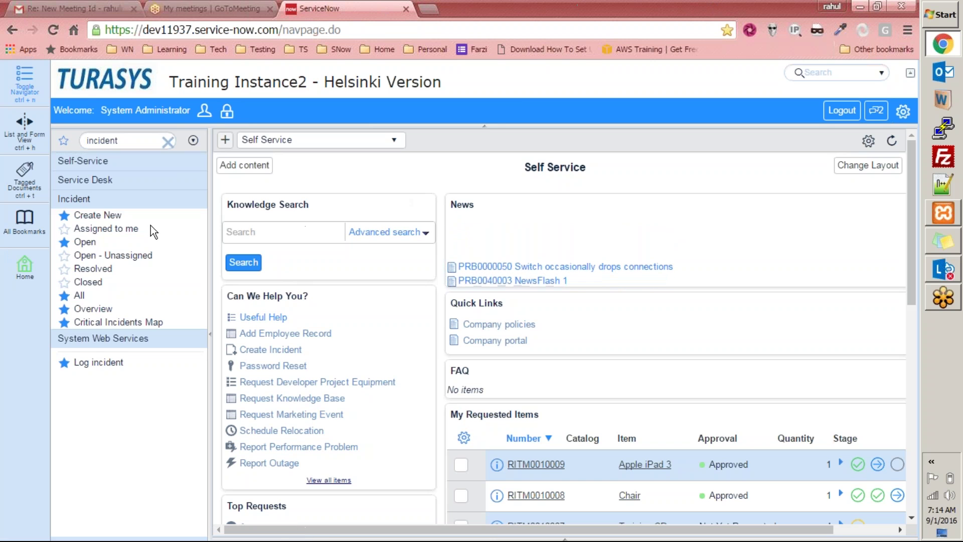
- Start a new incident record and set its caller to the first user among the recent selections
click(113, 216)
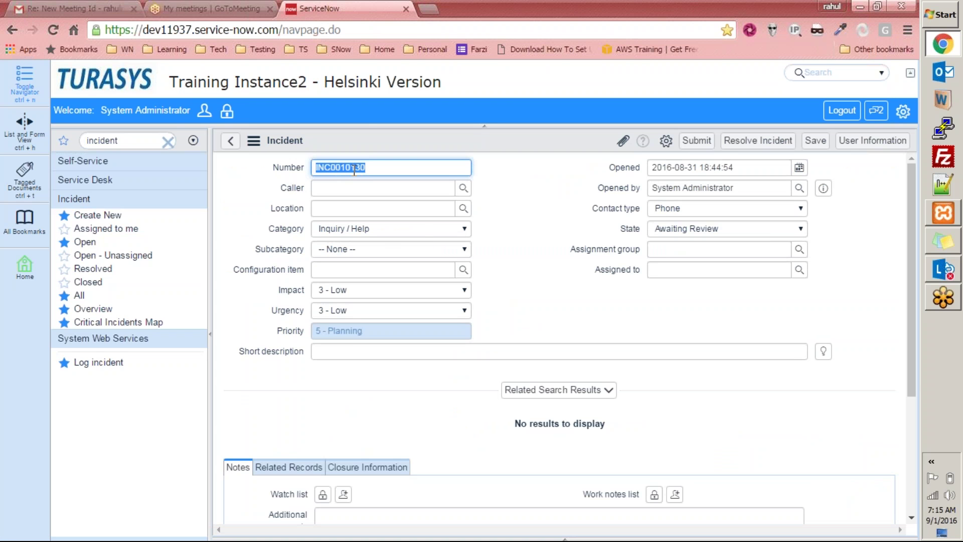
click(289, 191)
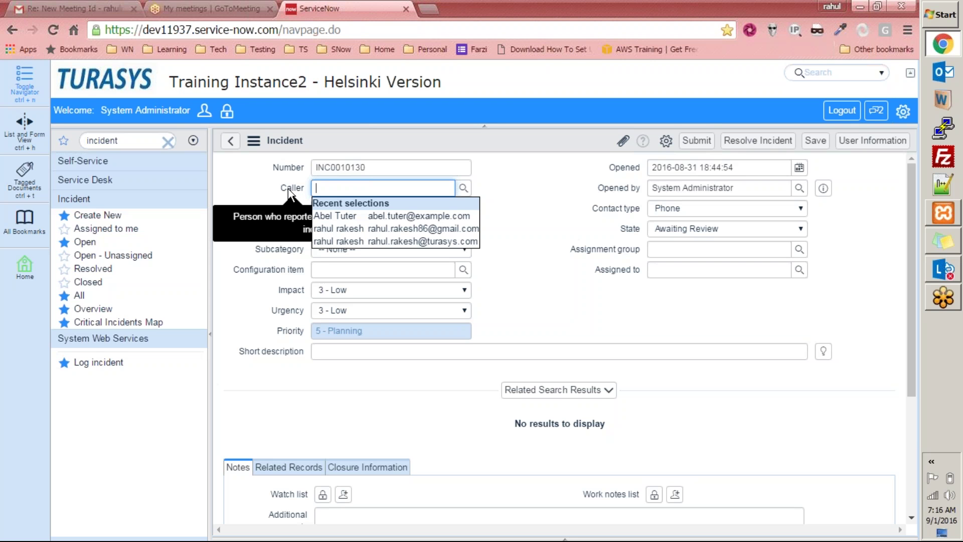
click(331, 215)
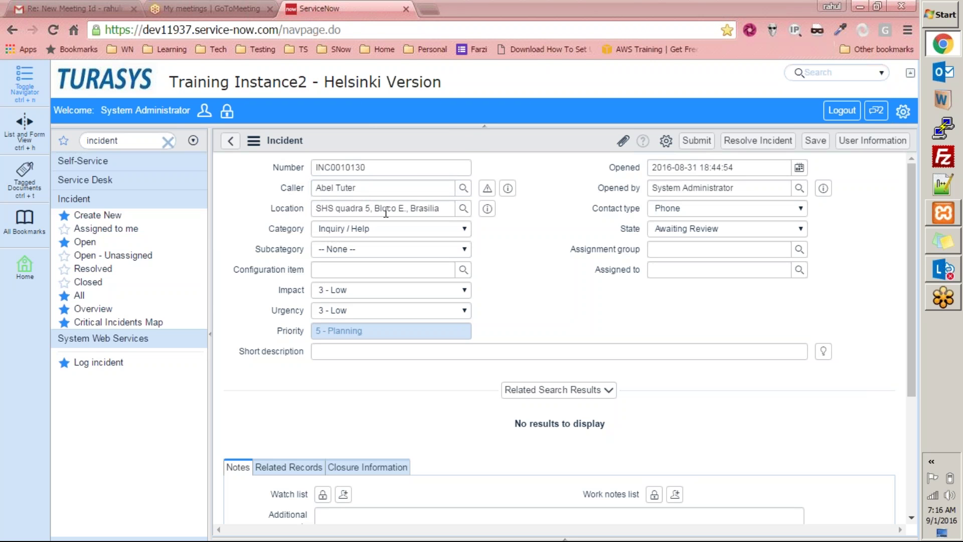
click(541, 217)
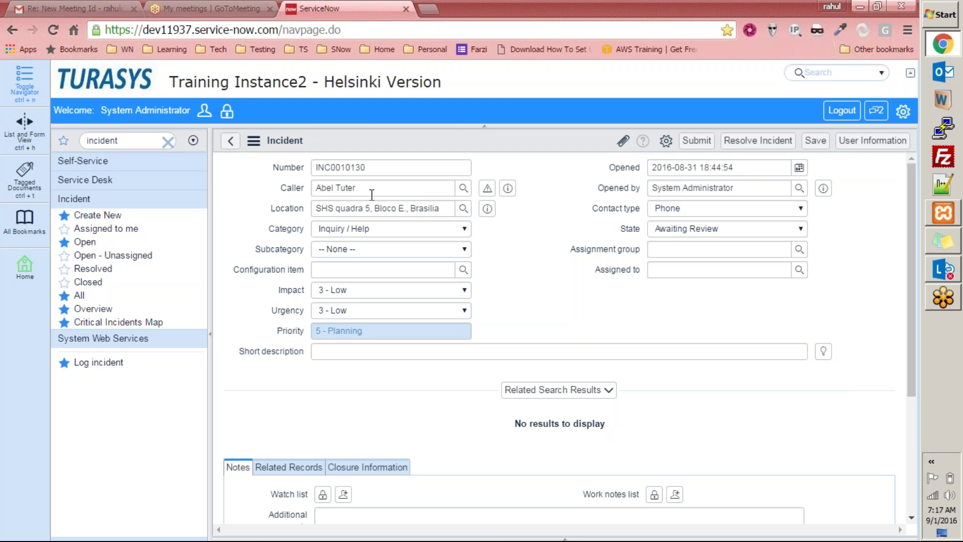
- Replace the incident's caller twice with other users from the lookup list, checking the location filled in for each
click(464, 191)
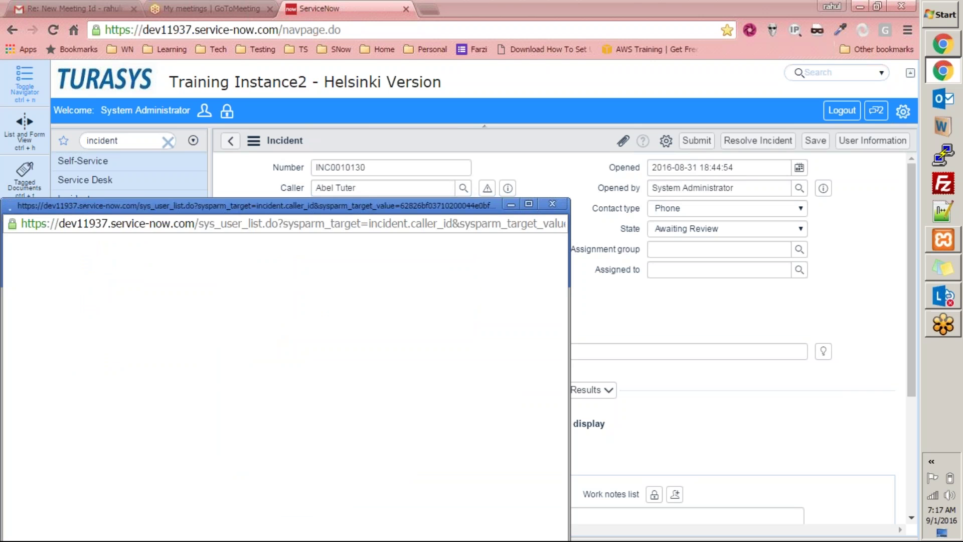
click(106, 444)
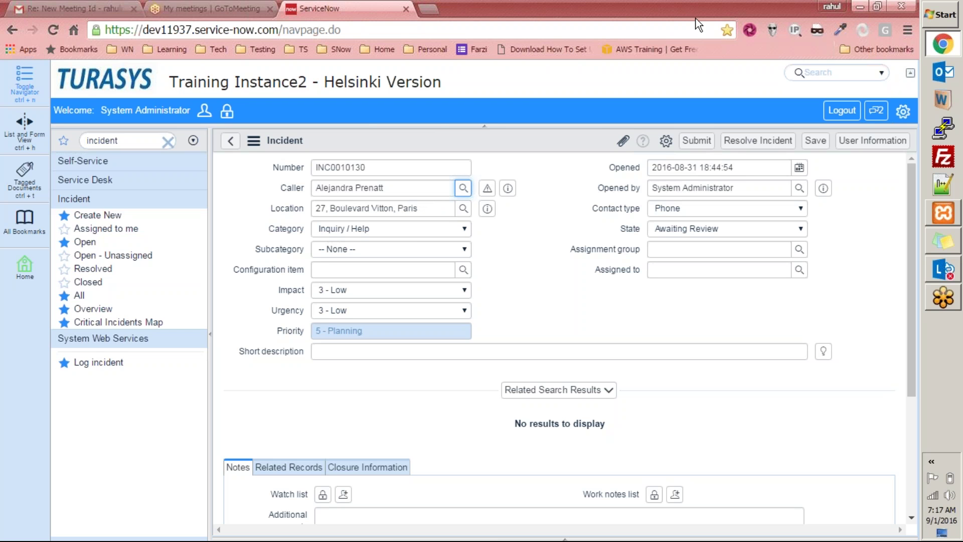
drag(423, 188, 240, 157)
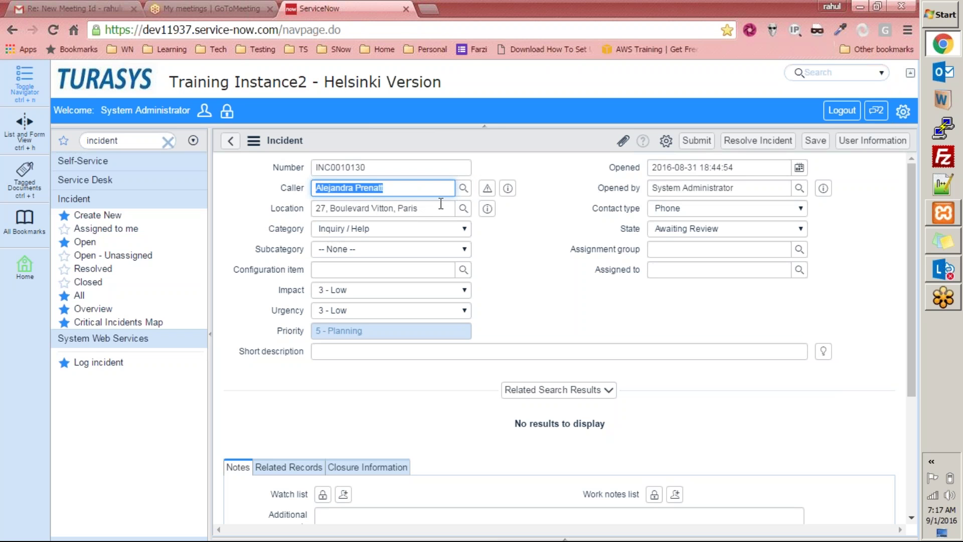
click(464, 188)
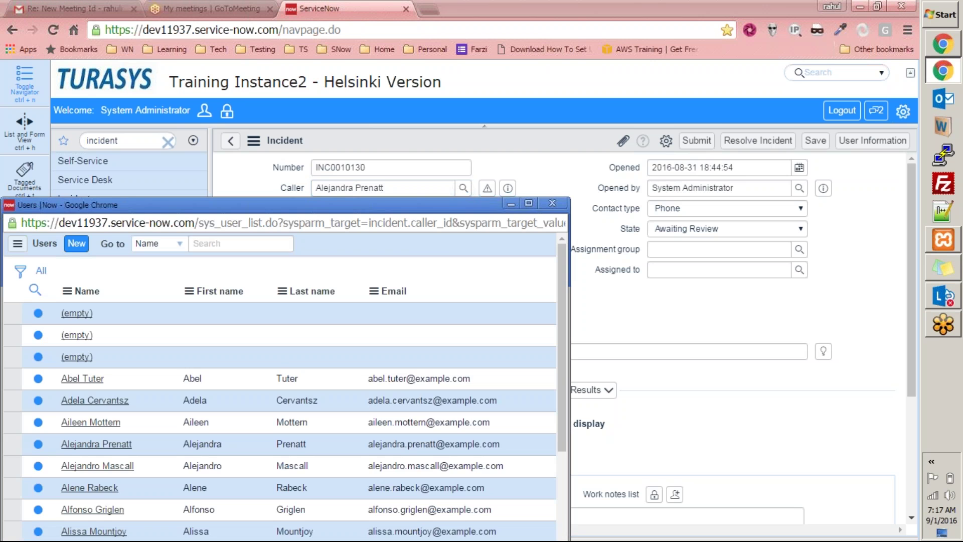
click(103, 507)
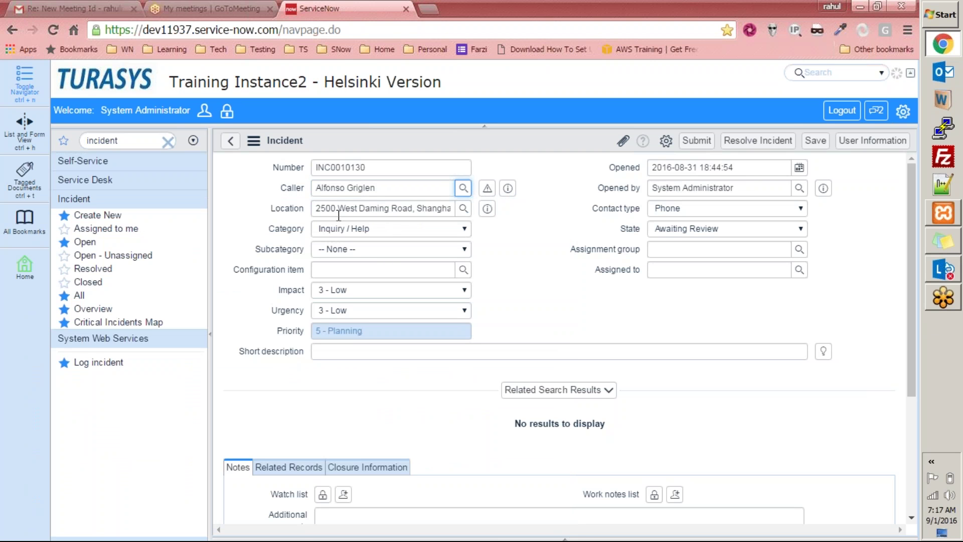
drag(331, 208, 461, 213)
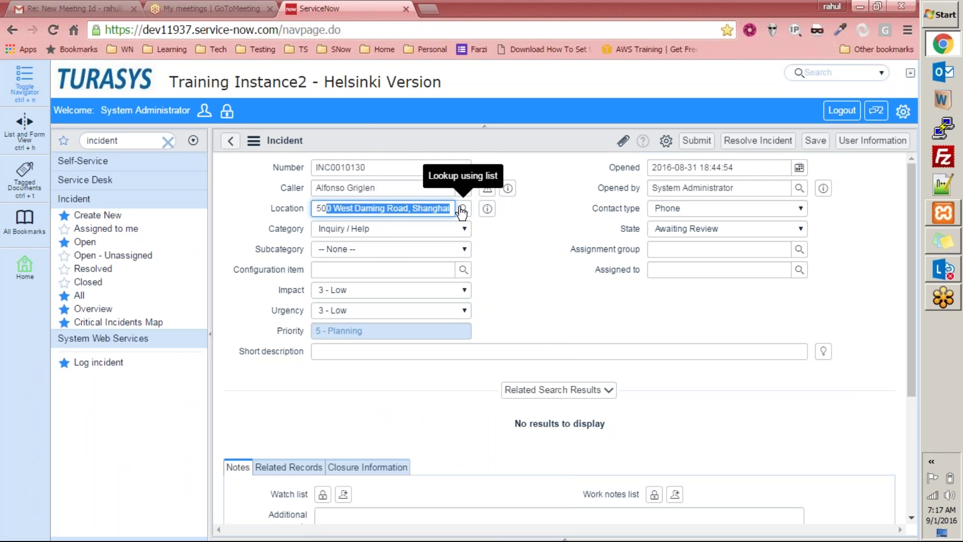
- Choose another caller from further down the user lookup list and check the location filled in for that person
click(462, 188)
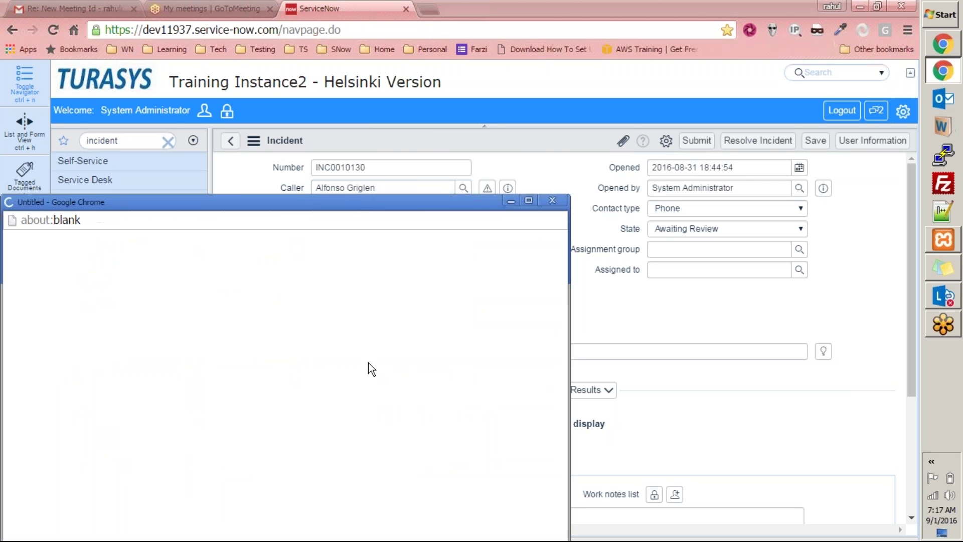
scroll(151, 522, down, 4)
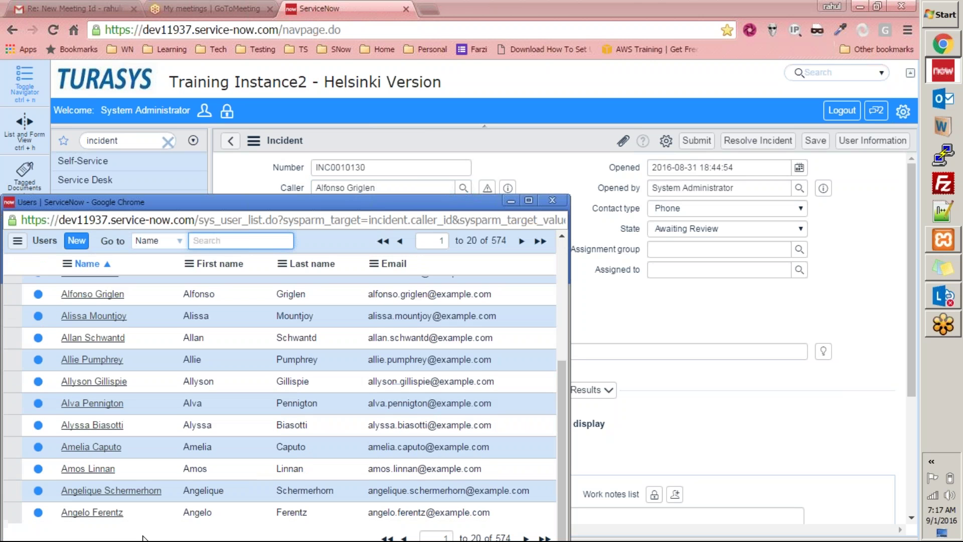
click(93, 469)
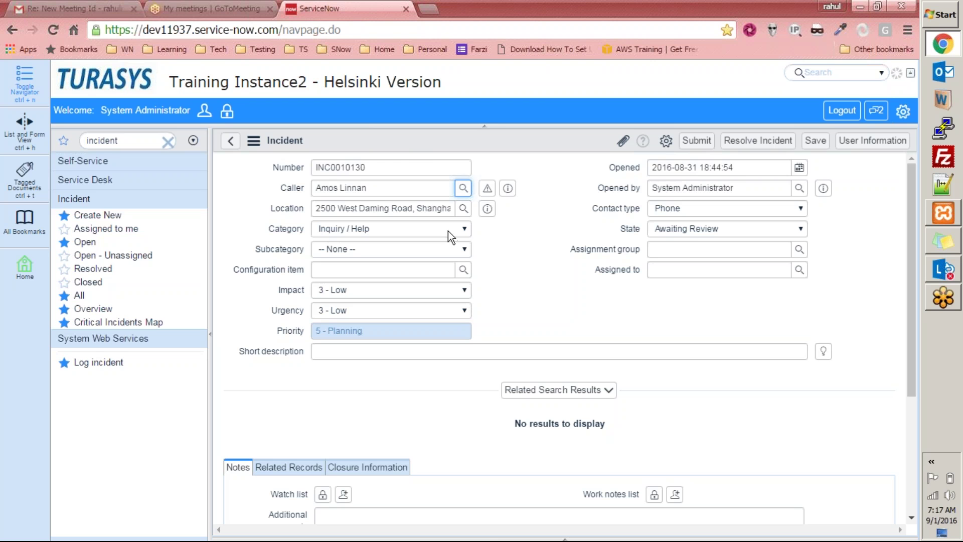
drag(384, 210, 453, 209)
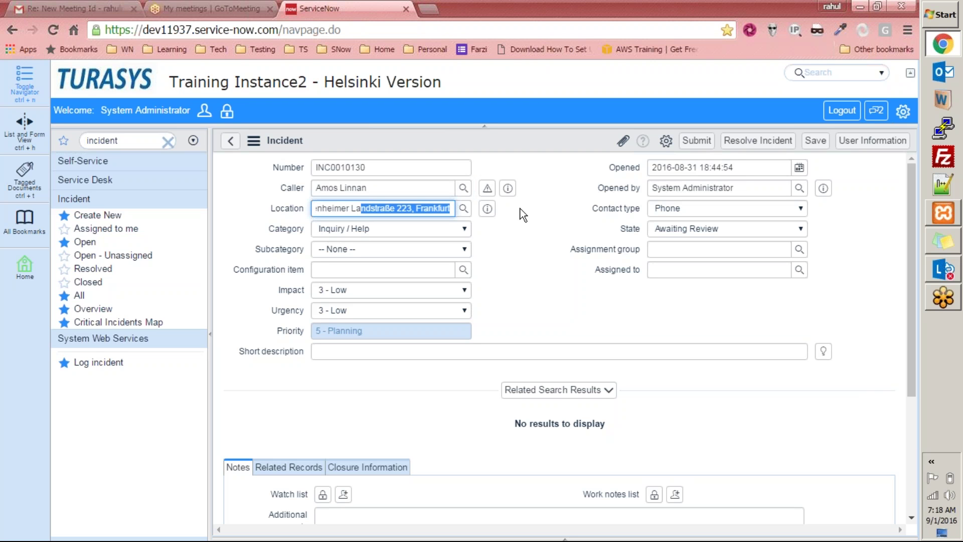
- View the Category options and try to configure the field's choices, but stay on the unsaved incident form
click(353, 230)
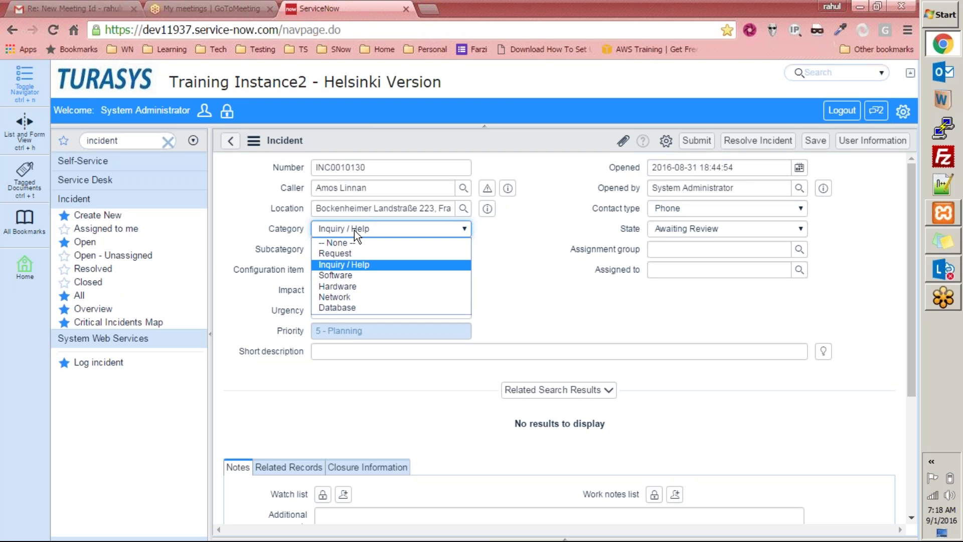
click(274, 229)
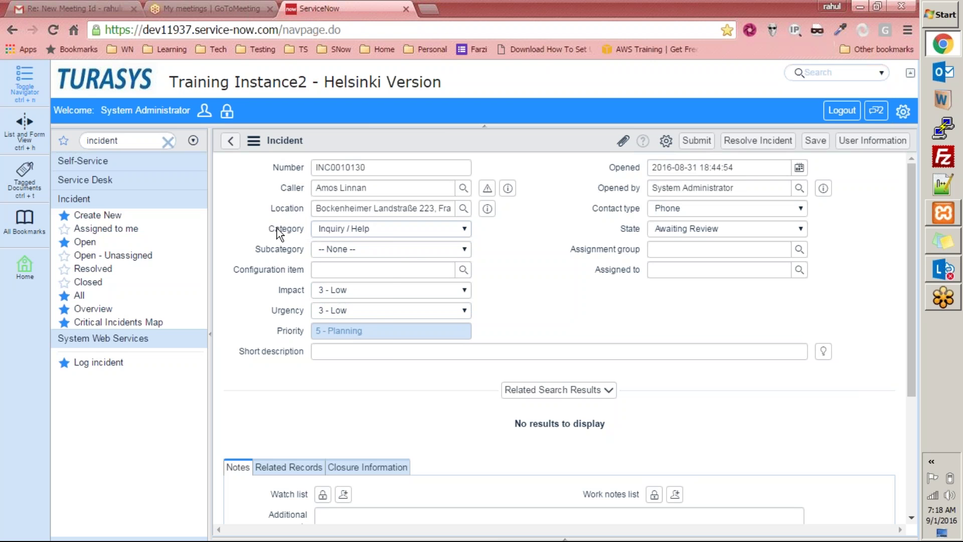
right_click(277, 227)
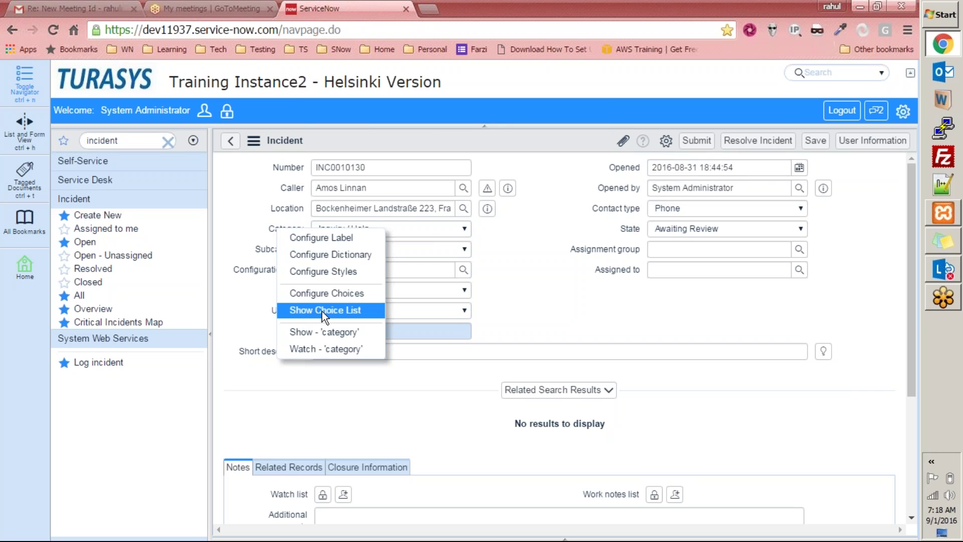
click(330, 294)
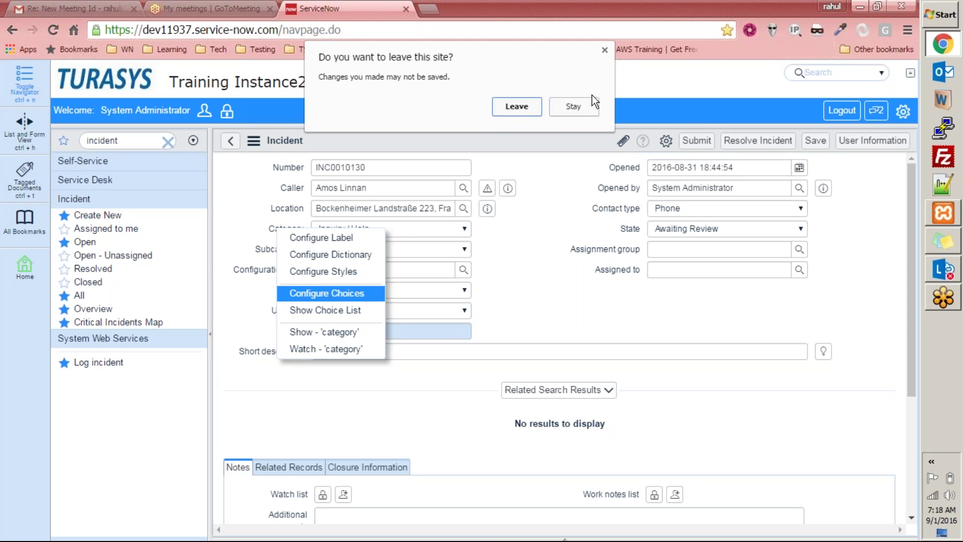
click(578, 111)
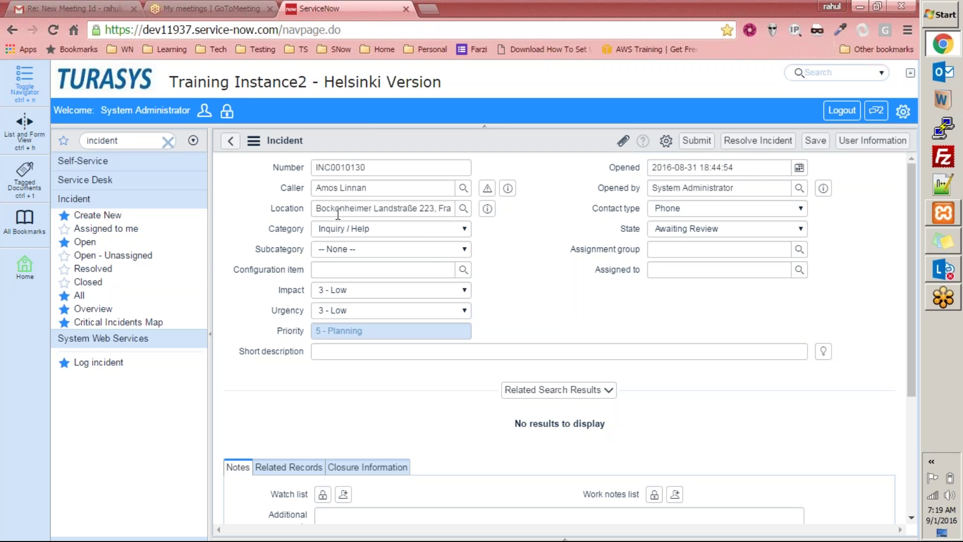
- Review the Subcategory options offered for the Inquiry / Help category without selecting one
click(423, 251)
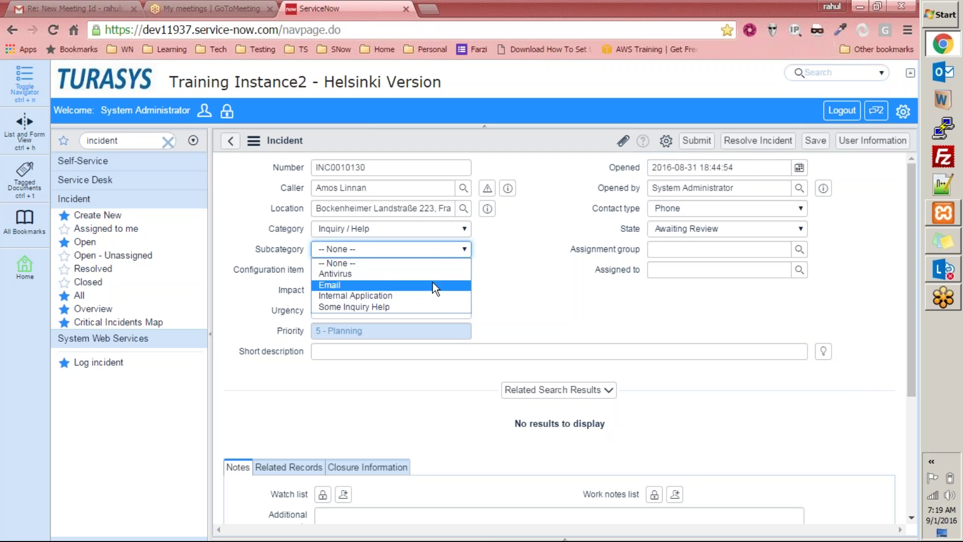
click(484, 260)
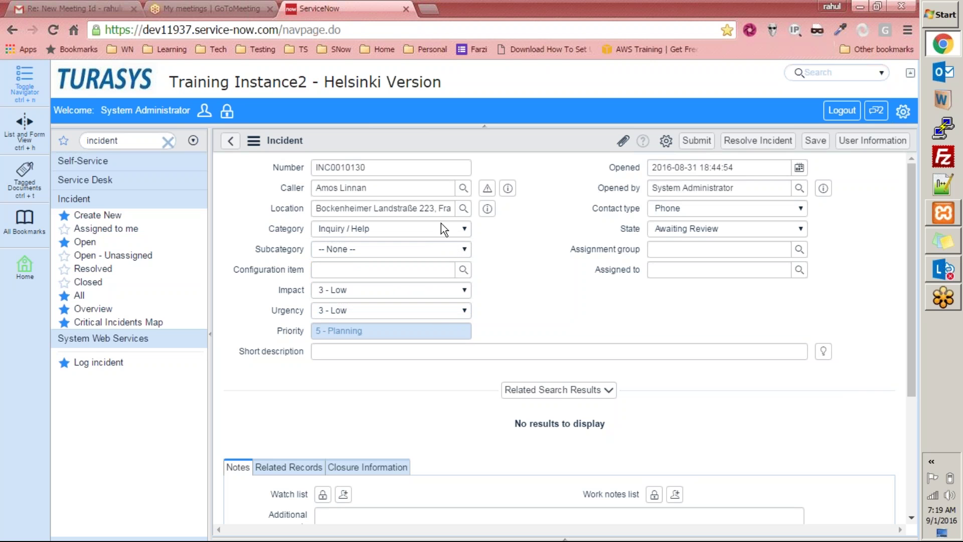
click(371, 248)
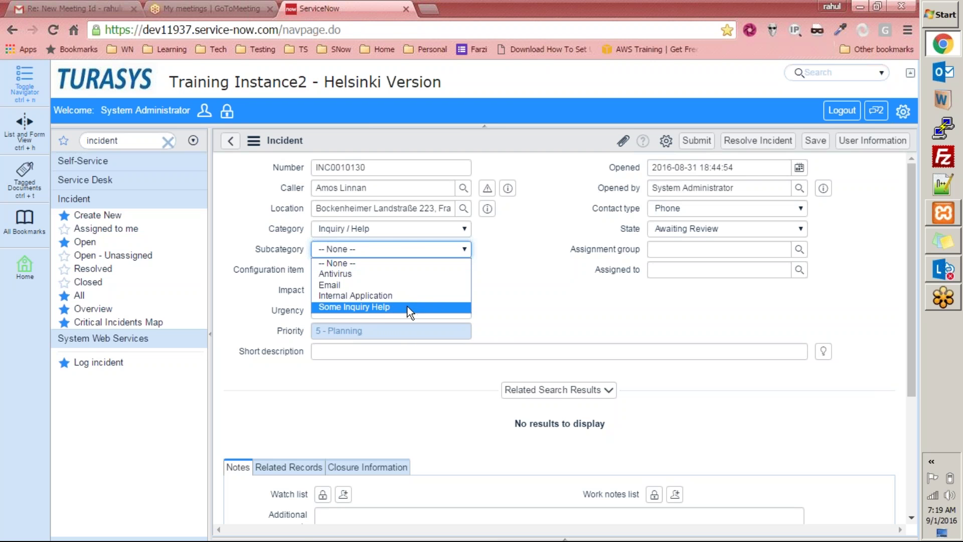
click(574, 268)
click(390, 243)
click(533, 247)
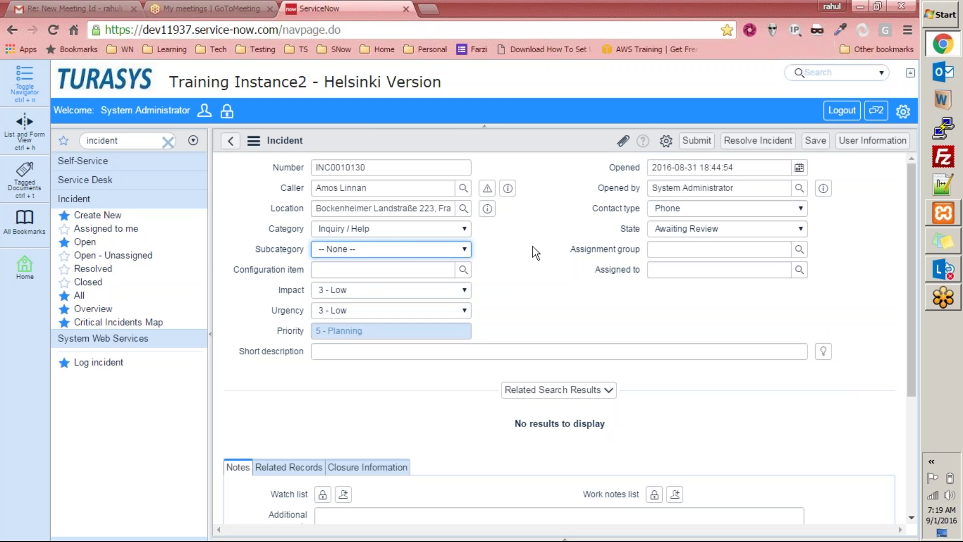
- Set the incident's Category to Software and view the Subcategory options it offers
click(435, 226)
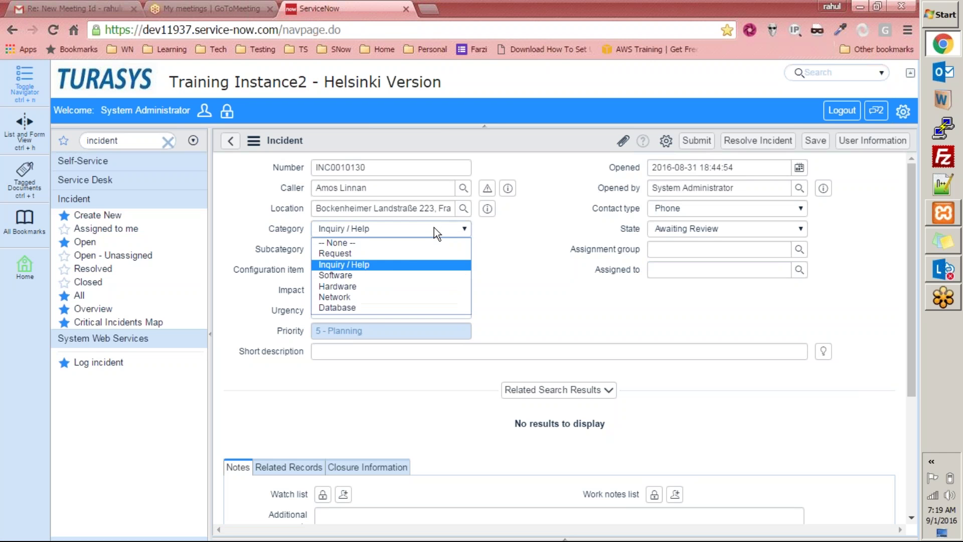
click(390, 275)
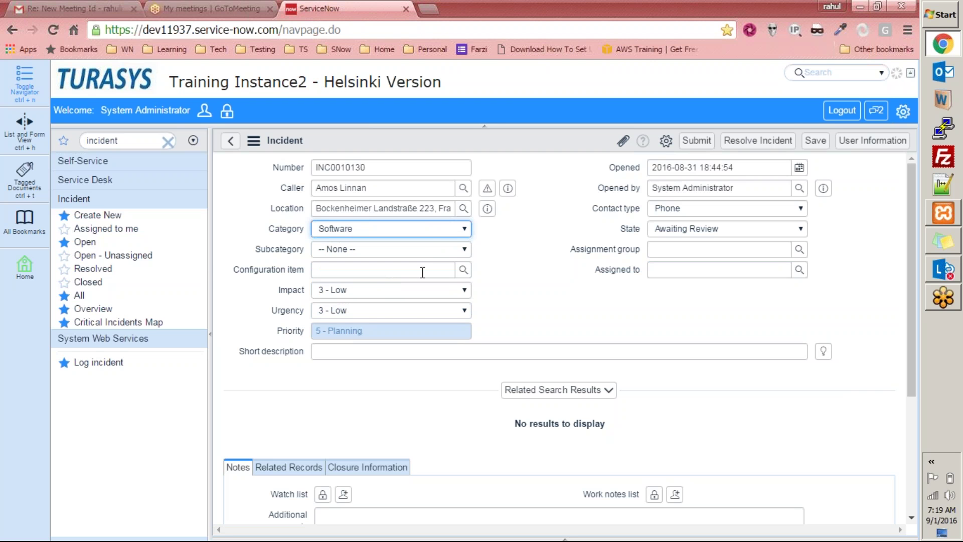
click(433, 251)
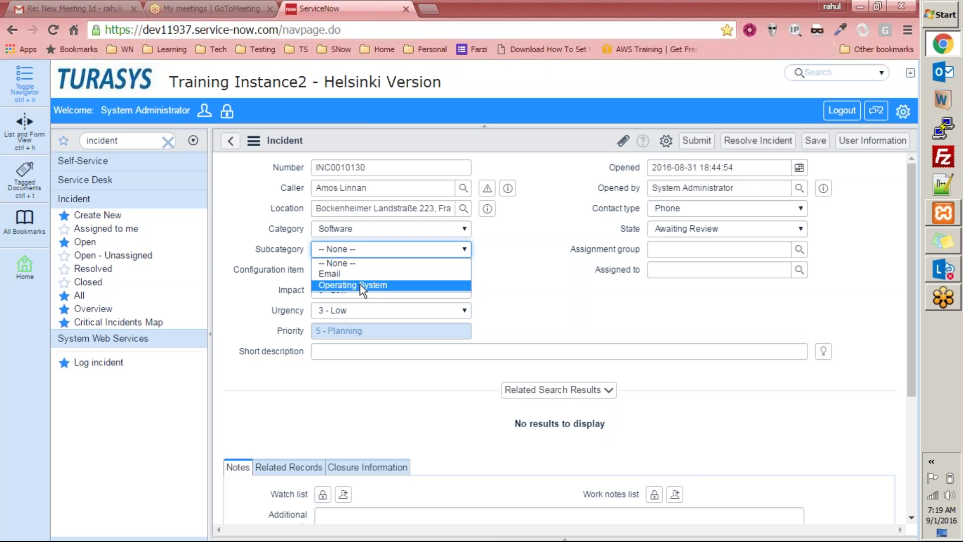
- Set the incident's Category to Network and look through its Subcategory options without choosing one
click(447, 231)
click(444, 229)
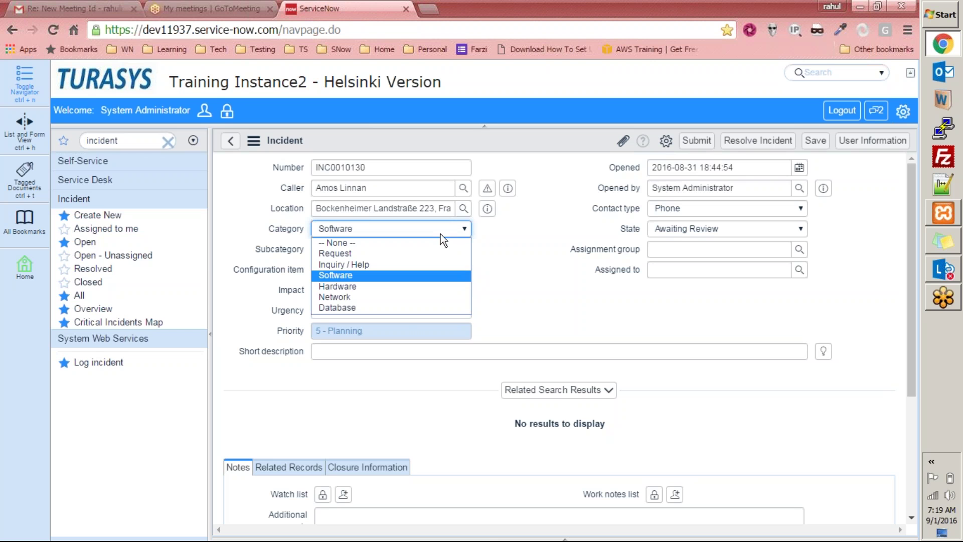
click(382, 298)
click(410, 249)
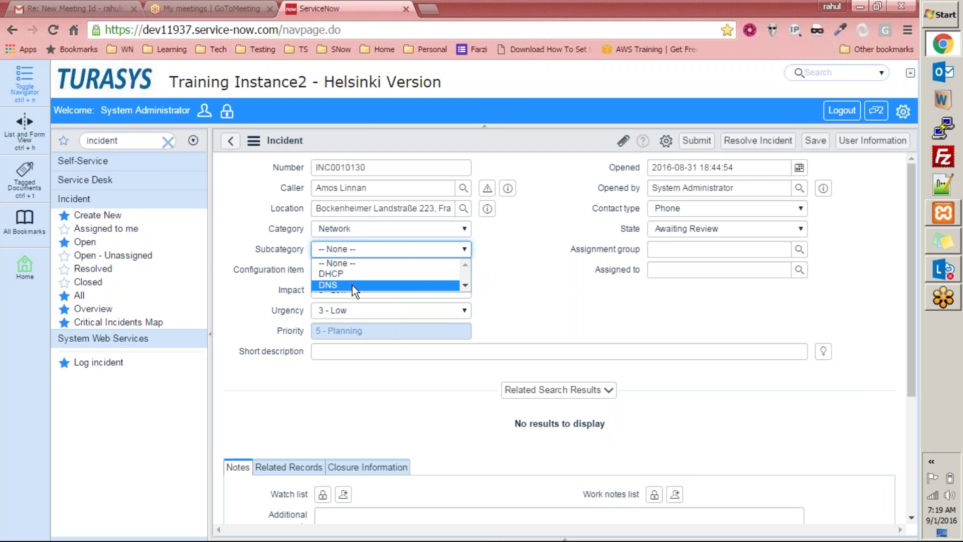
click(463, 284)
click(510, 257)
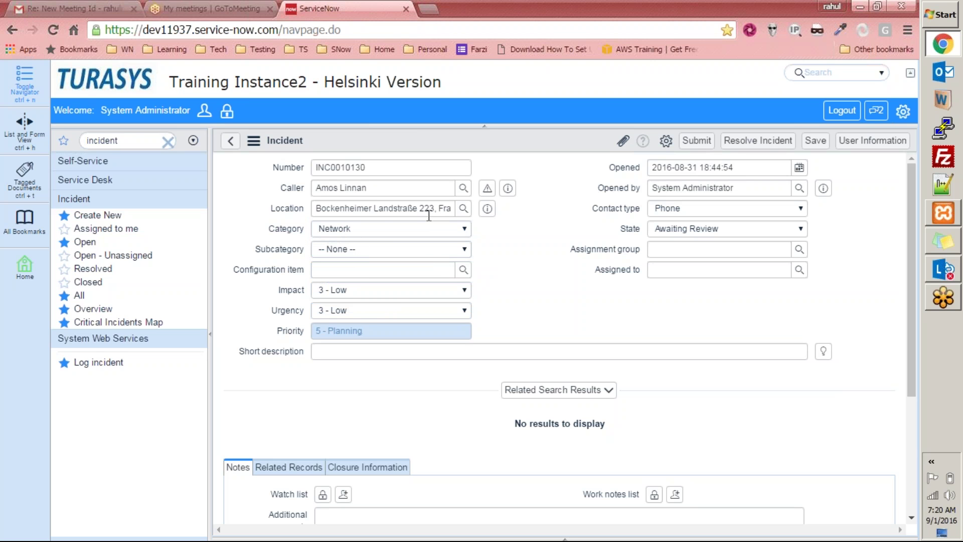
click(294, 247)
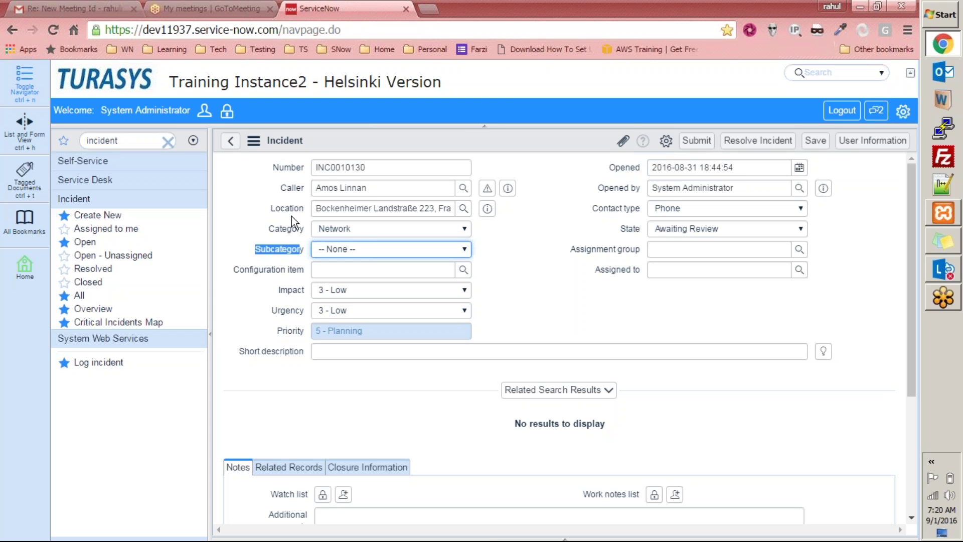
drag(274, 211, 296, 210)
click(303, 212)
click(278, 211)
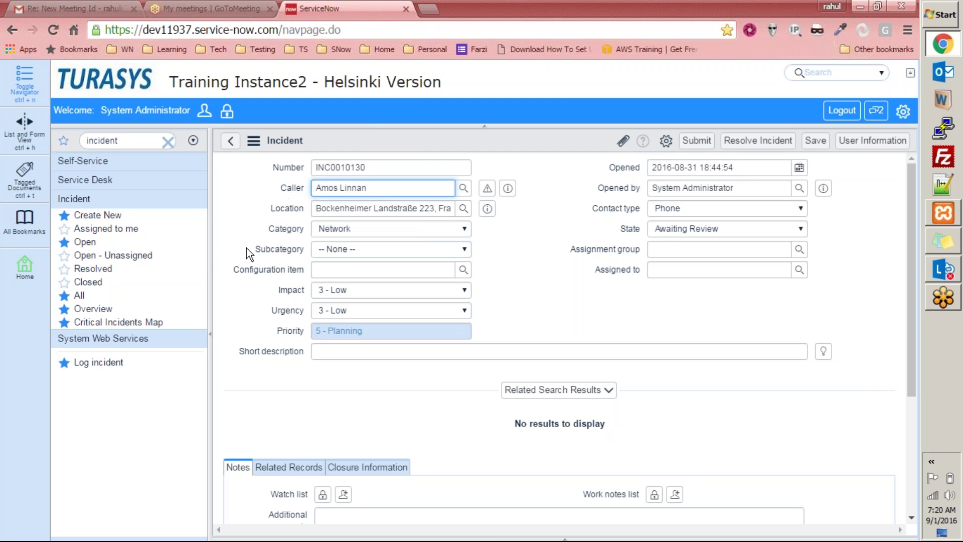
drag(246, 249, 320, 256)
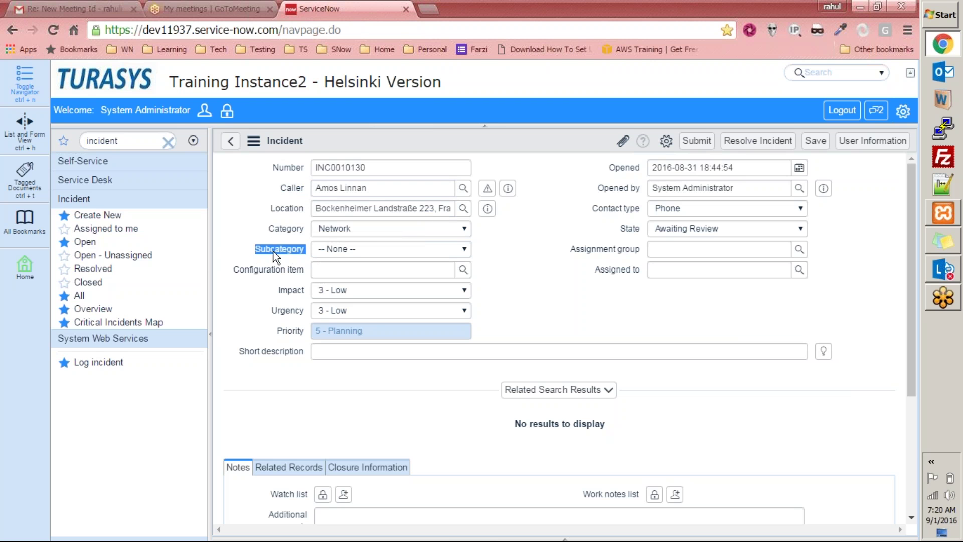
click(270, 228)
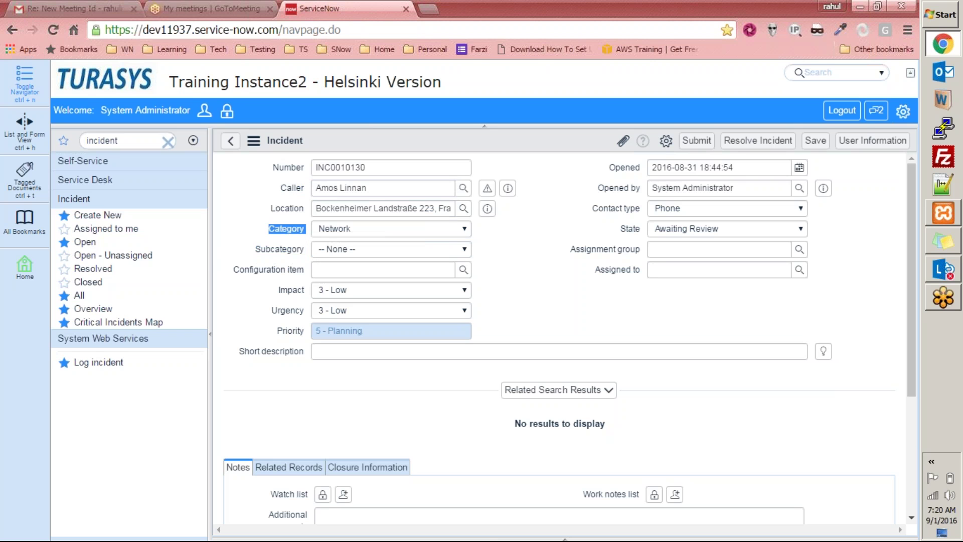
drag(257, 248, 324, 247)
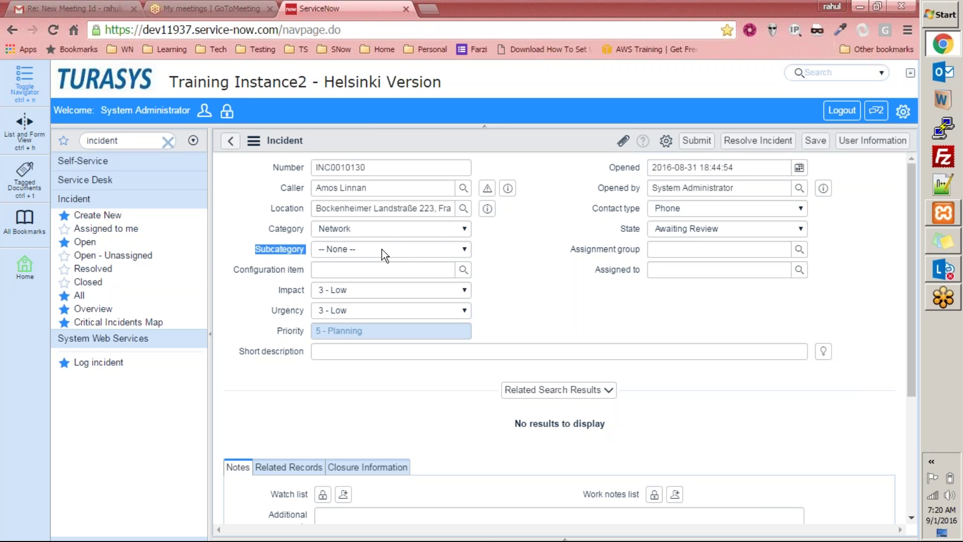
click(401, 250)
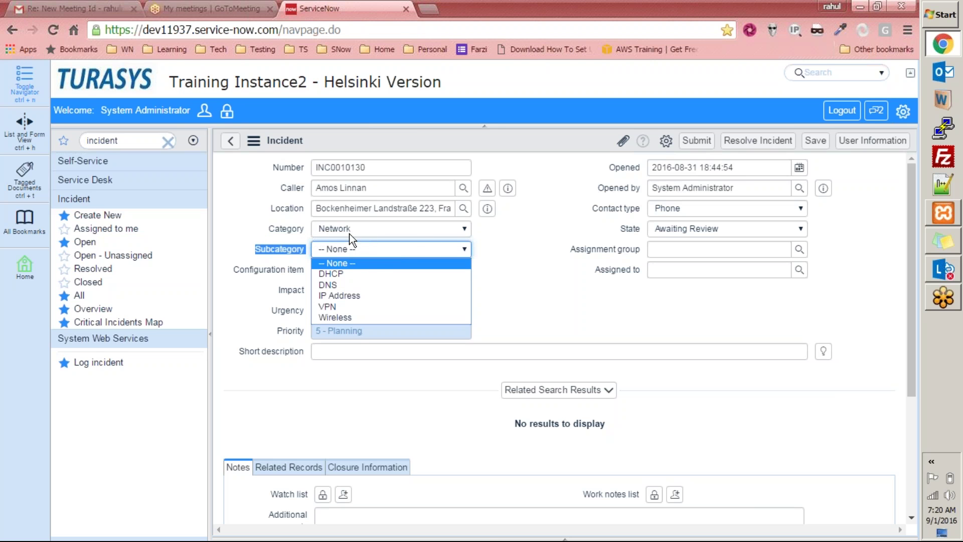
click(344, 284)
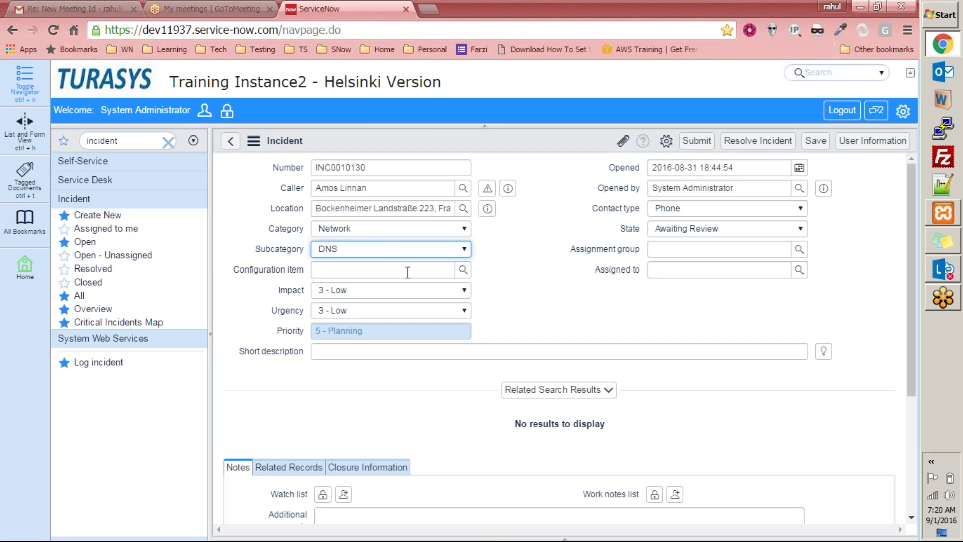
click(464, 270)
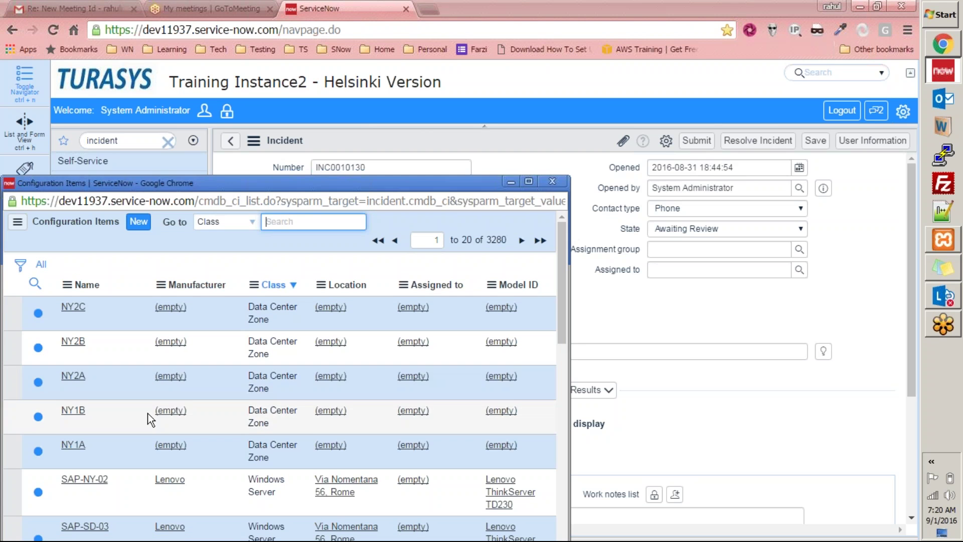
scroll(86, 459, down, 5)
scroll(170, 386, down, 5)
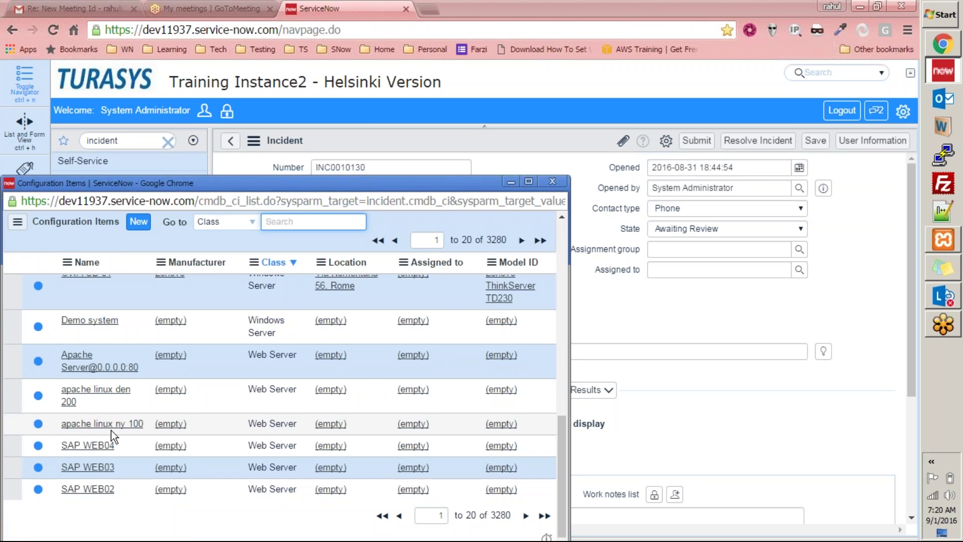
click(80, 360)
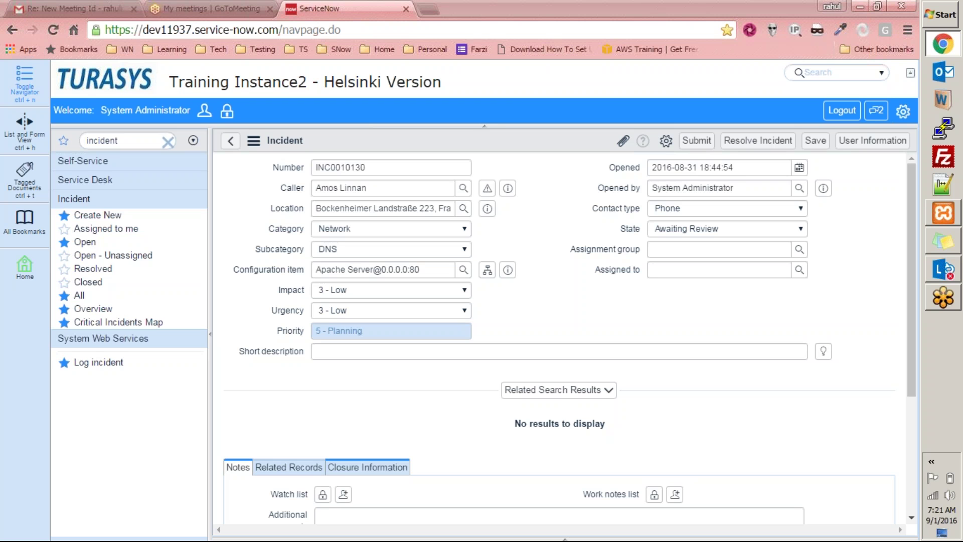
- Set both the Impact and the Urgency of the incident to 1 - High
click(357, 291)
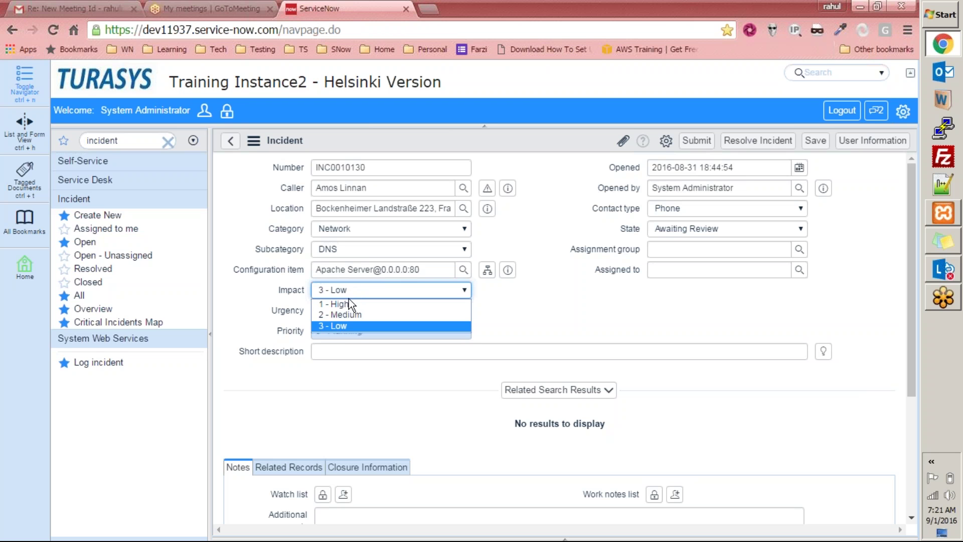
click(322, 306)
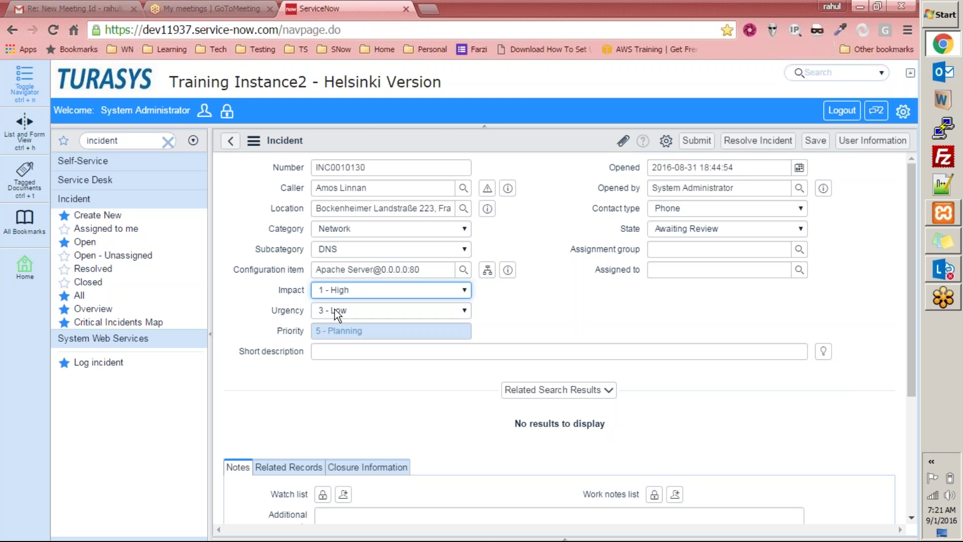
click(336, 310)
click(326, 324)
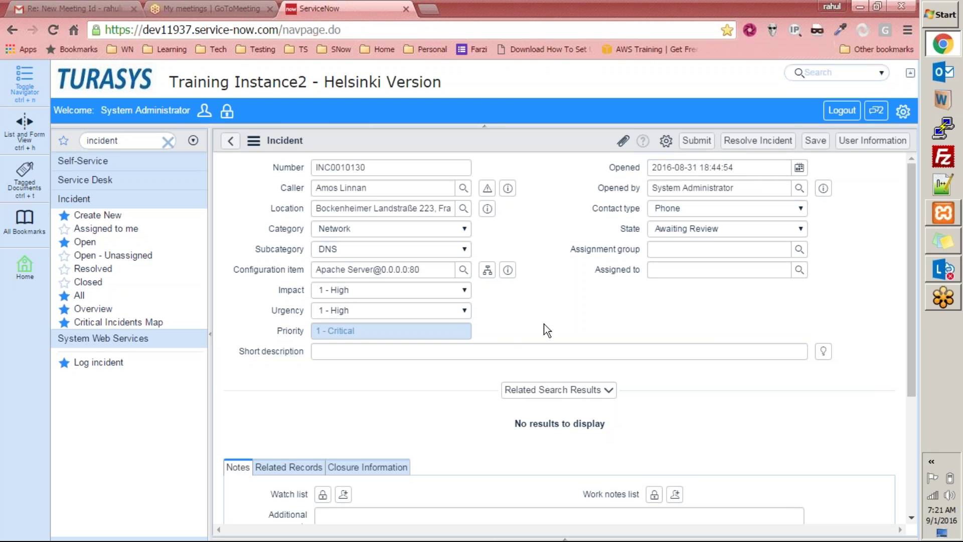
click(472, 353)
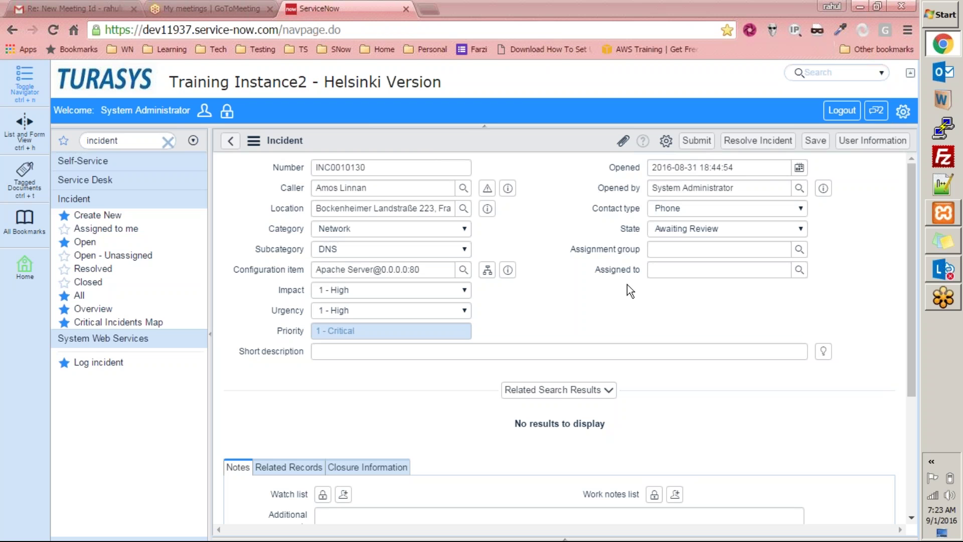
- View the Contact type options on the incident form without selecting a different one
click(672, 299)
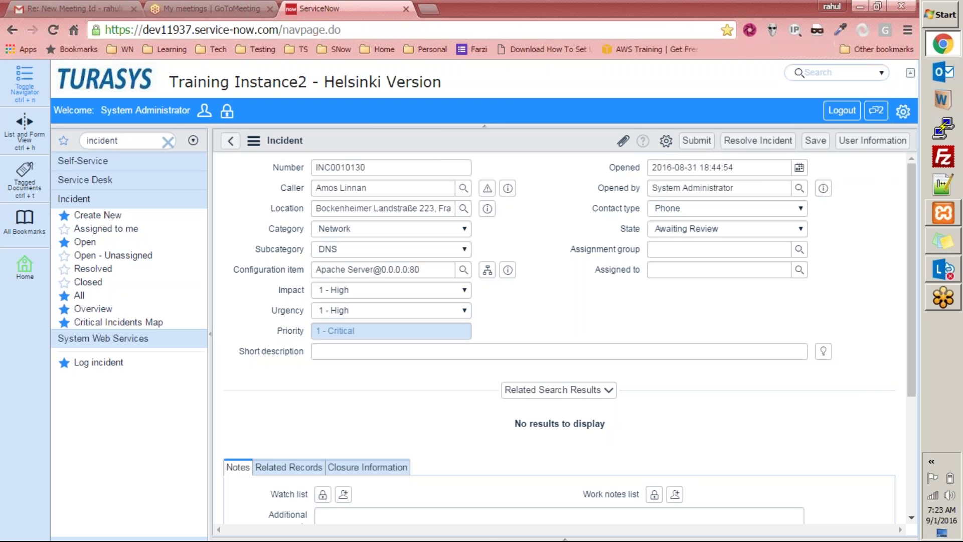
click(773, 207)
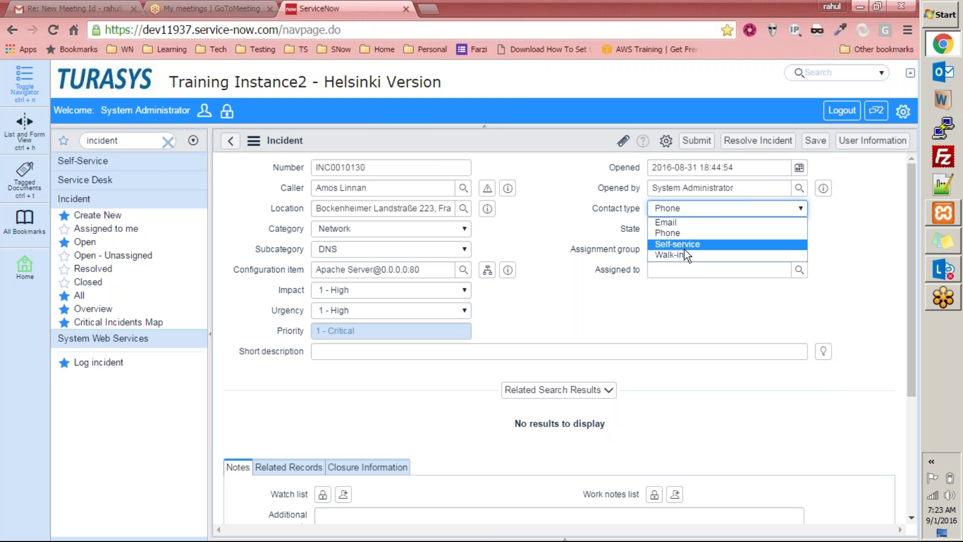
click(601, 229)
click(600, 228)
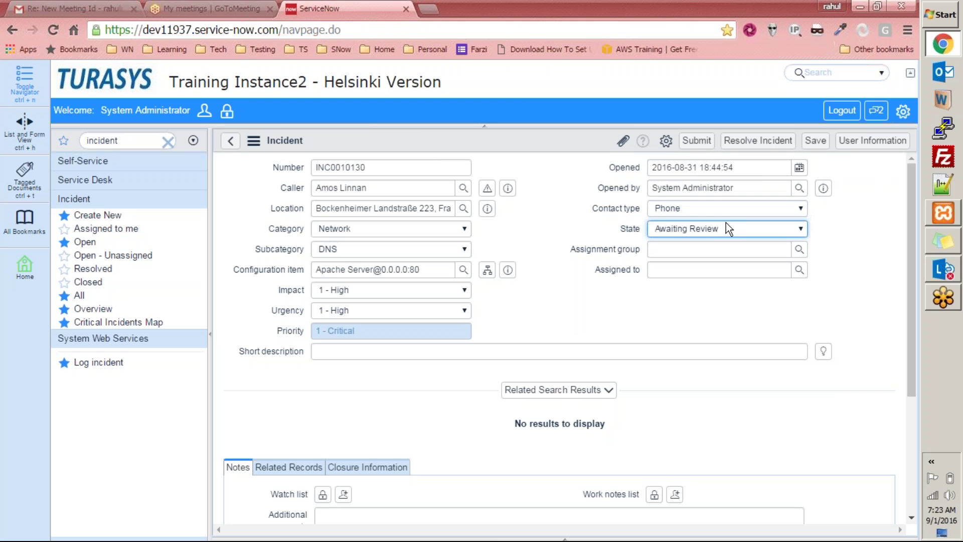
- Switch the incident's State through New, Active, Awaiting Problem and Awaiting User Info in turn
click(684, 228)
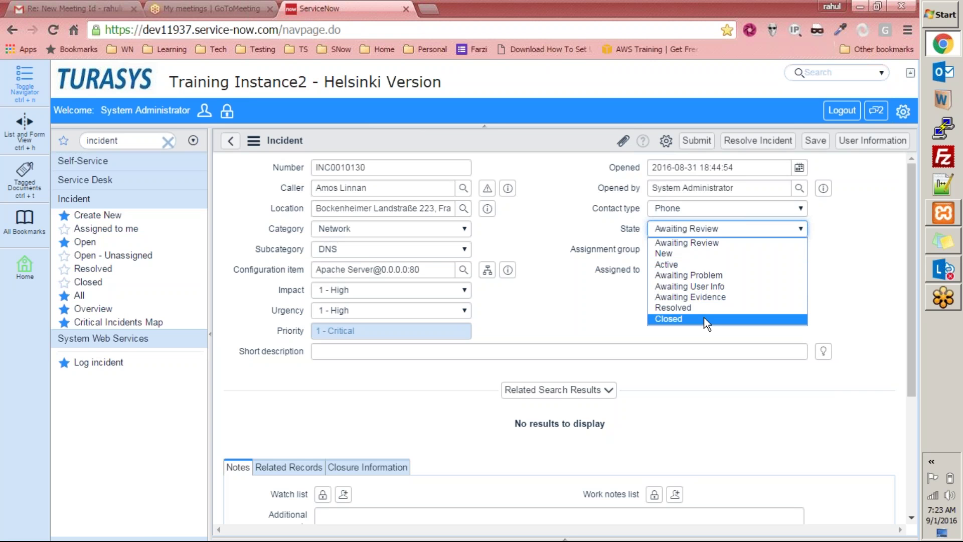
click(675, 254)
click(689, 231)
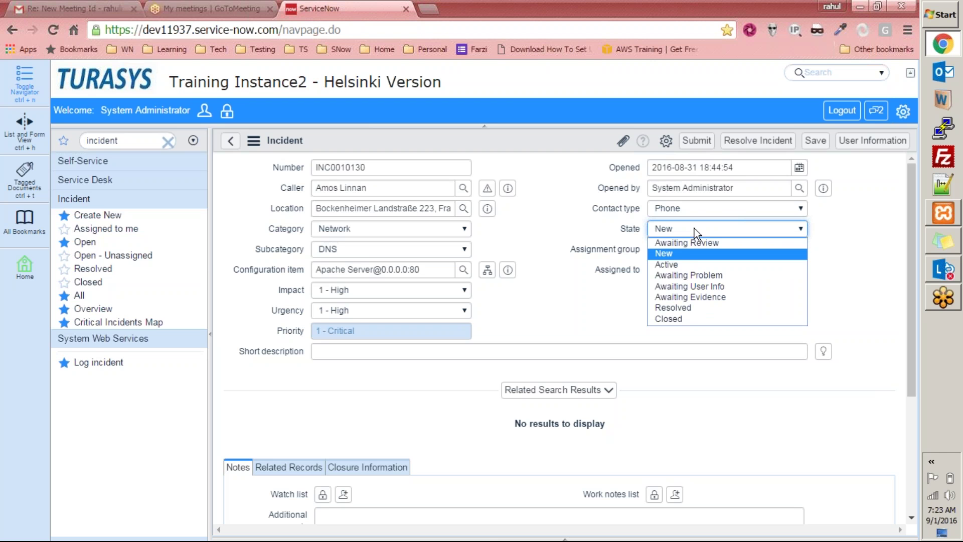
click(686, 264)
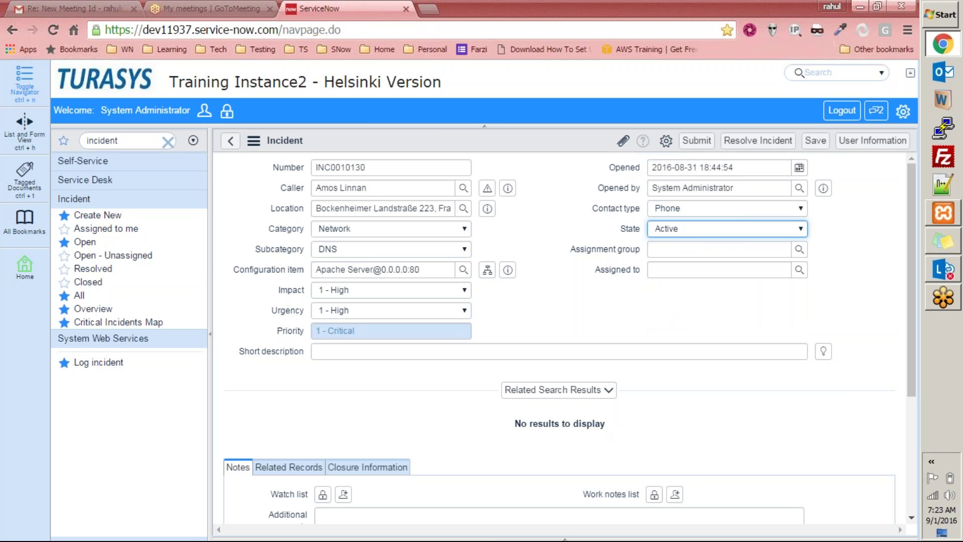
click(709, 225)
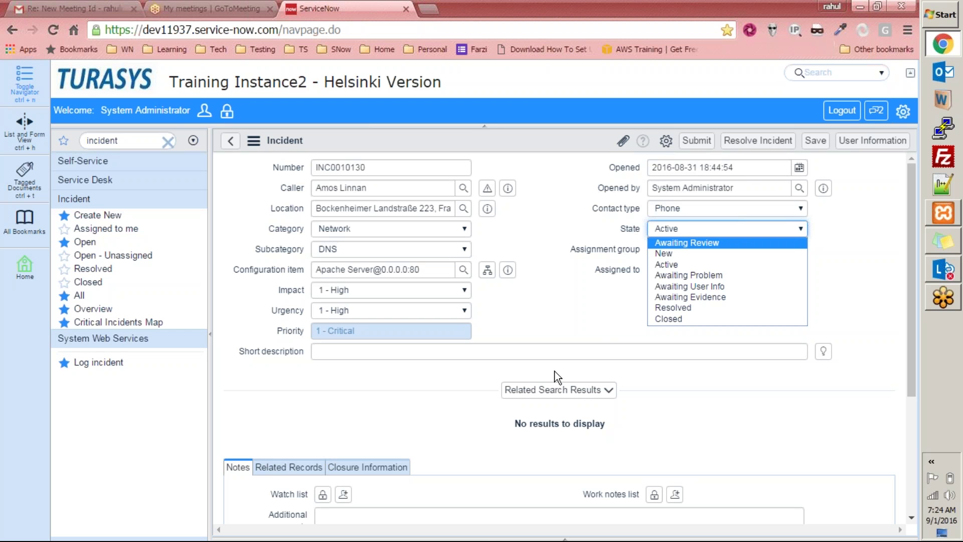
click(667, 275)
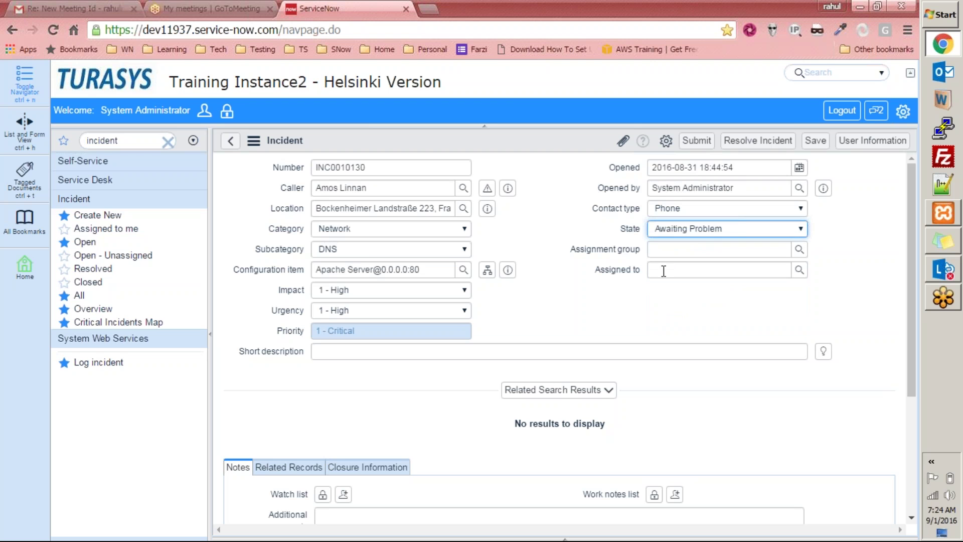
click(684, 232)
click(696, 287)
- Set the incident's State to Awaiting Evidence and view the remaining State options without choosing another
click(696, 227)
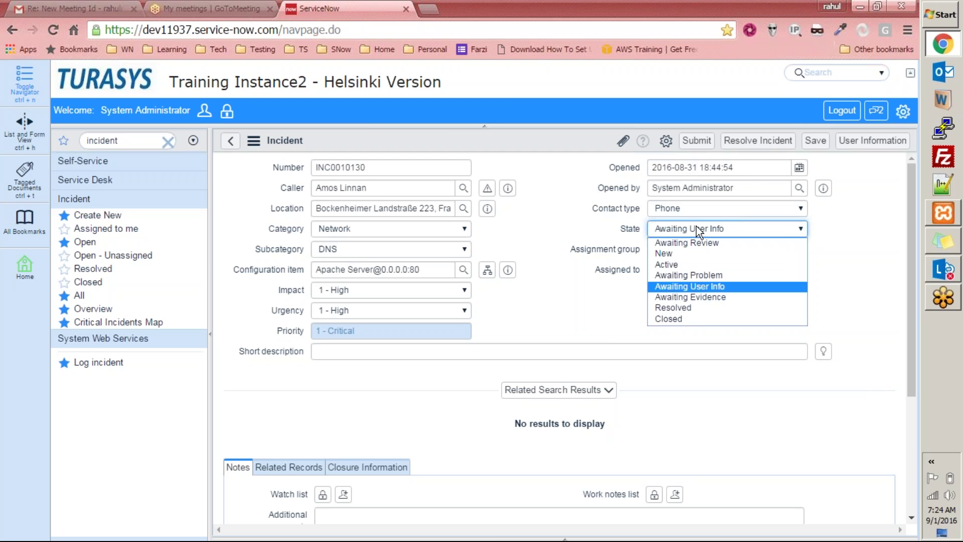
click(693, 299)
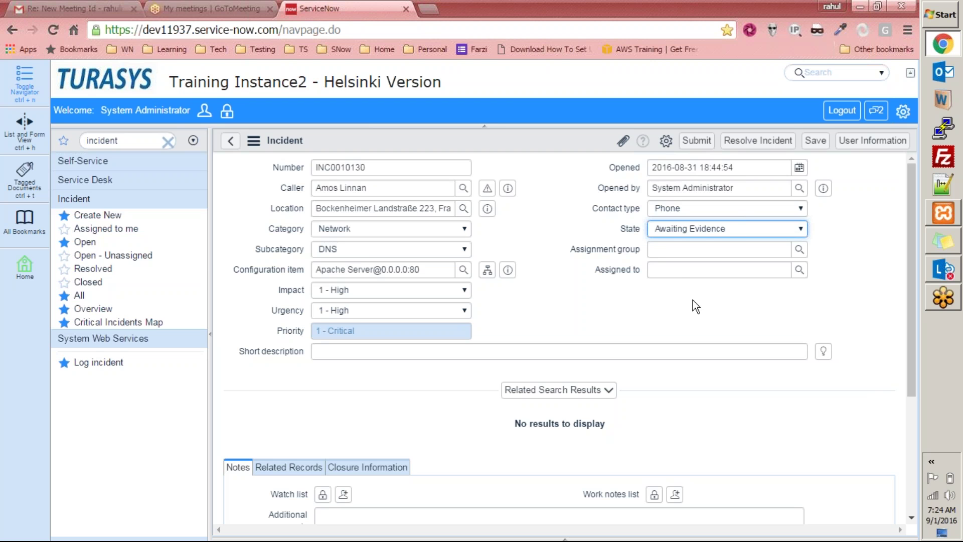
click(701, 232)
click(564, 283)
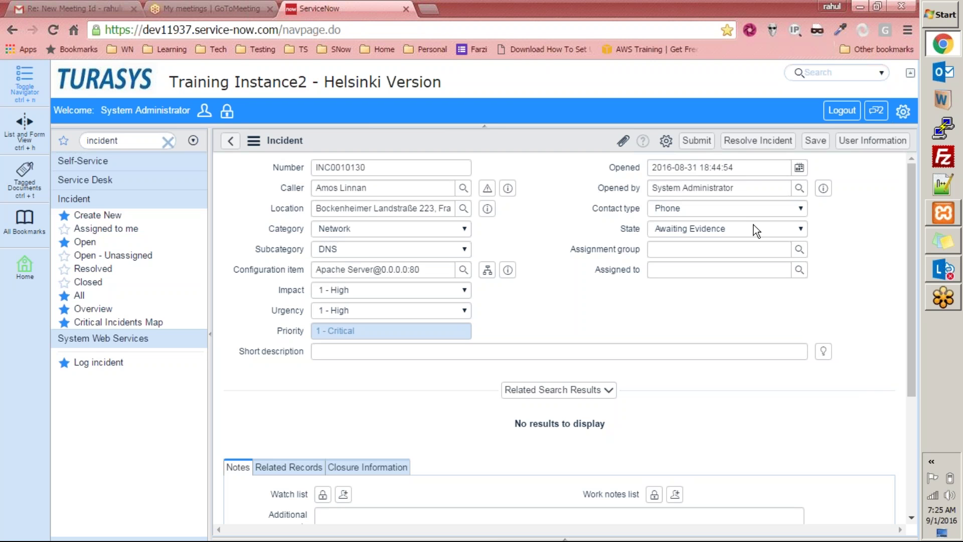
- Set the Assignment group to Network and look through the State options without selecting one
click(799, 249)
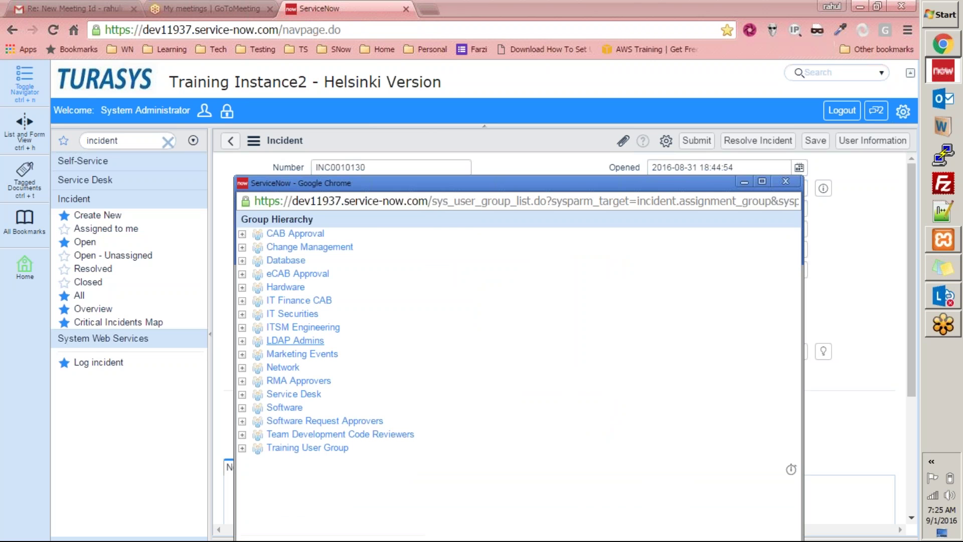
click(287, 367)
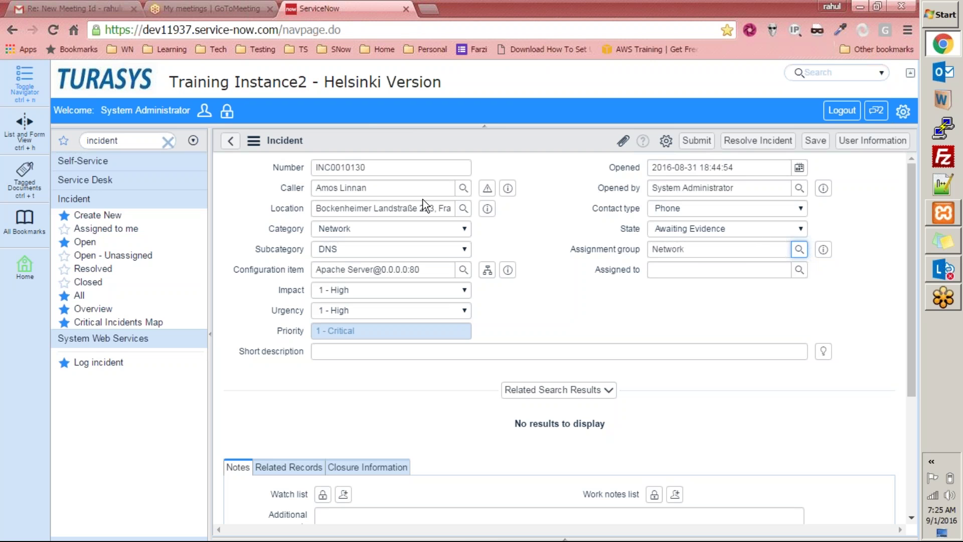
click(684, 229)
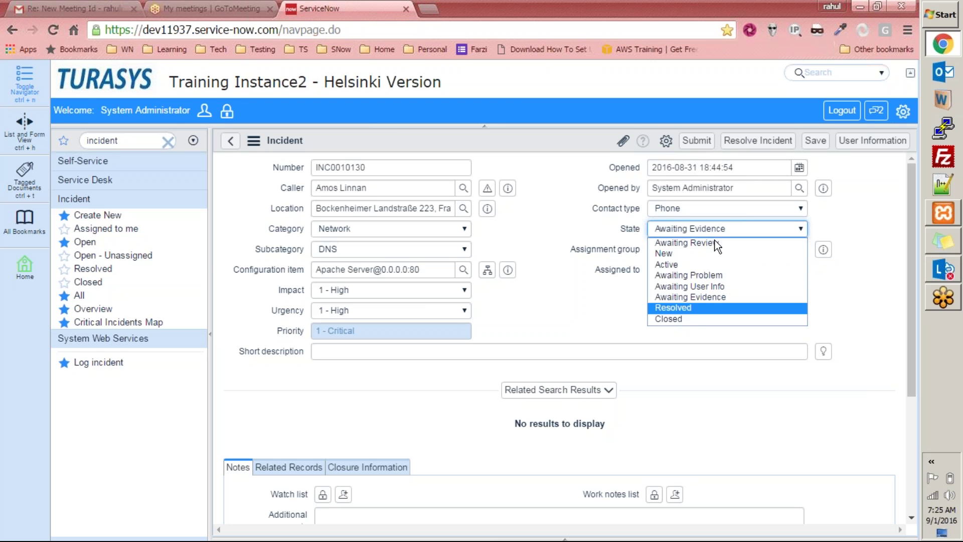
key(Home)
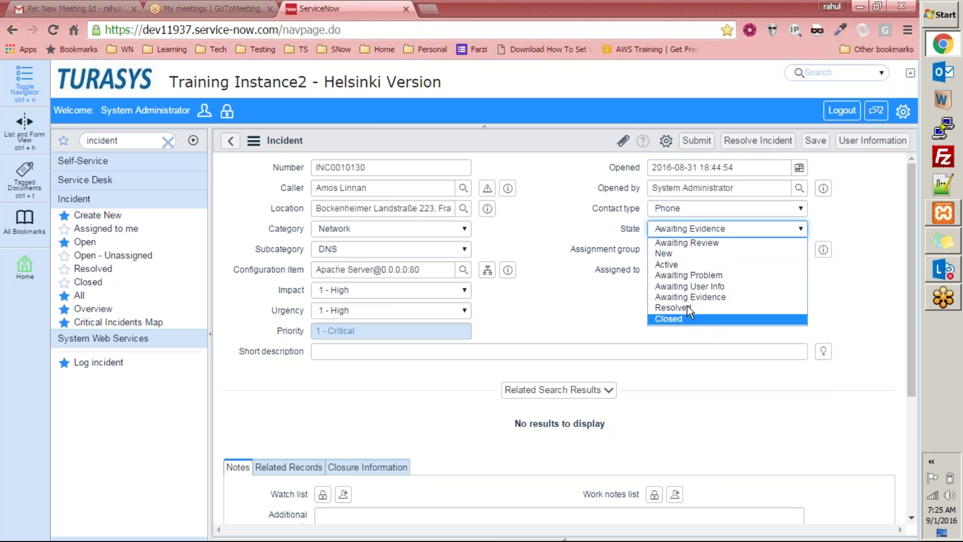
click(631, 255)
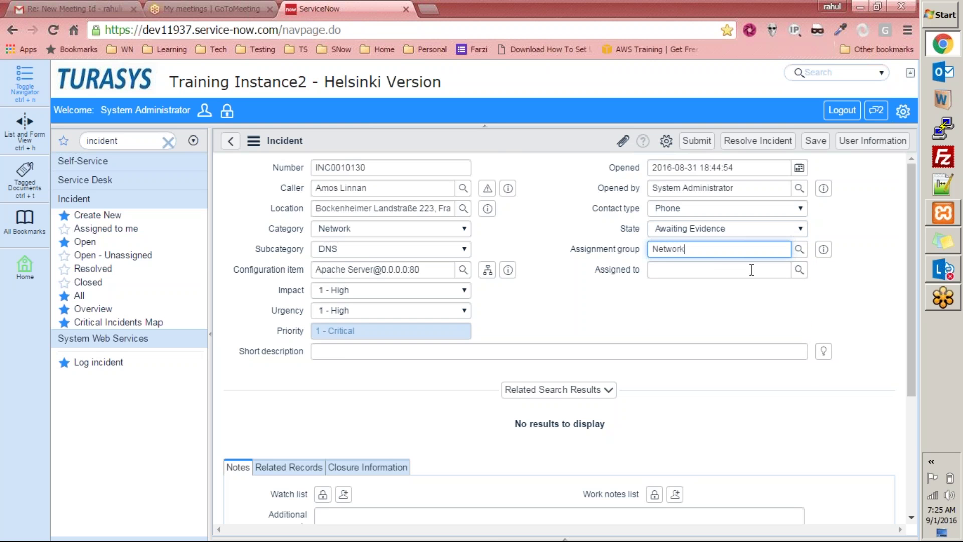
- Assign the incident to the third user offered for the Network group
click(799, 271)
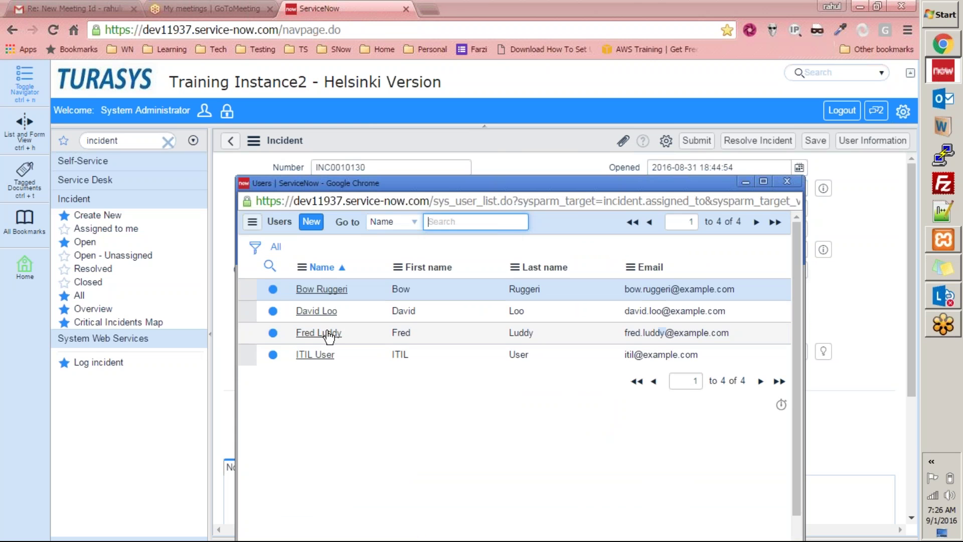
click(323, 337)
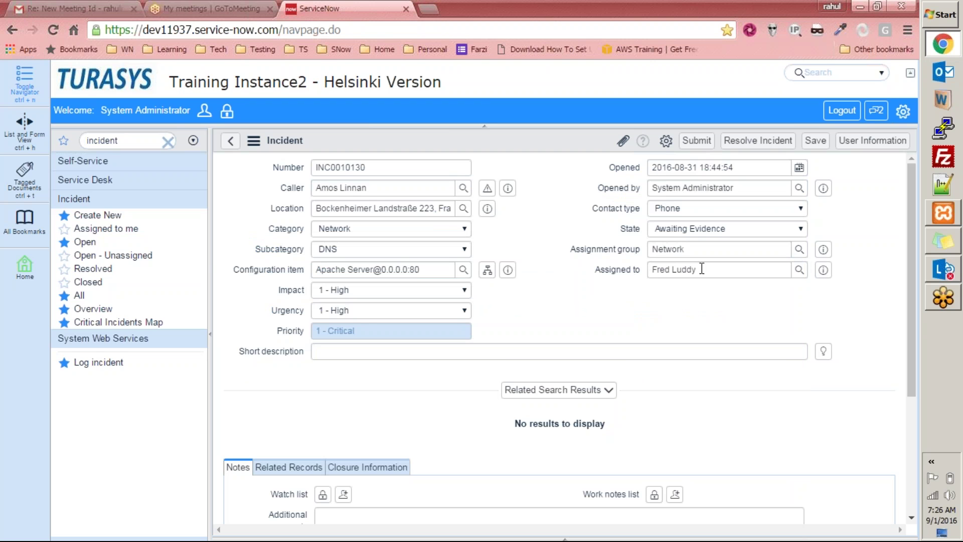
drag(684, 248, 663, 248)
- Enter "Short description of DNS issue" as the incident's Short description
click(346, 351)
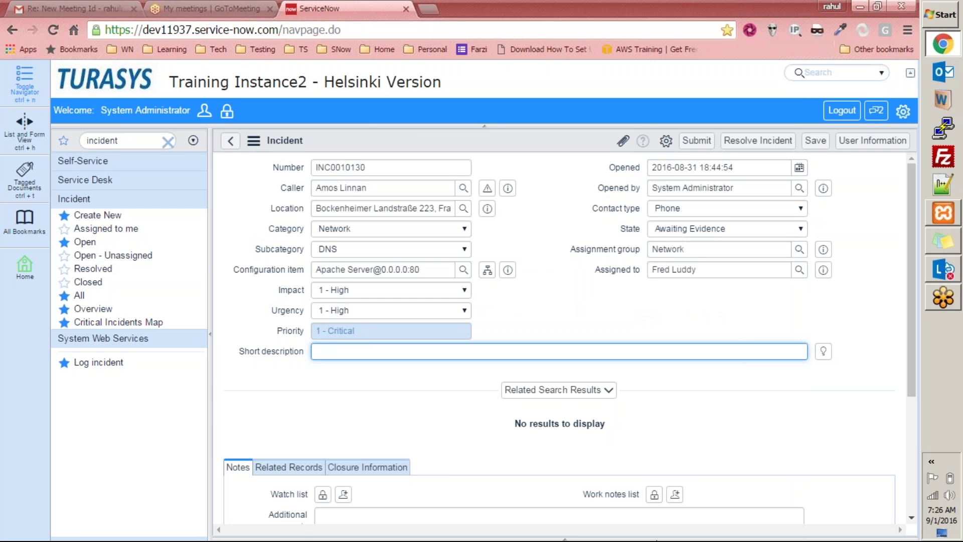
text(Short de)
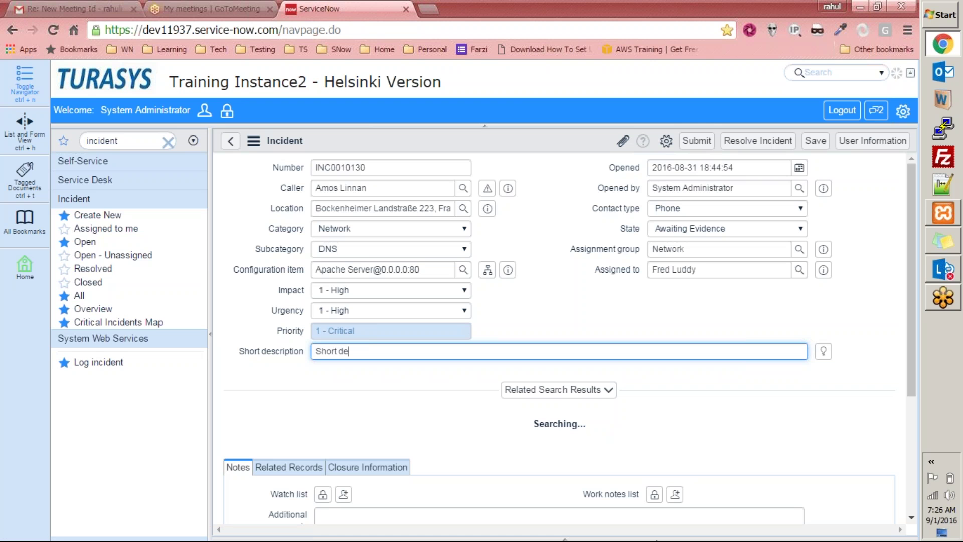
text(scription of DNS issue)
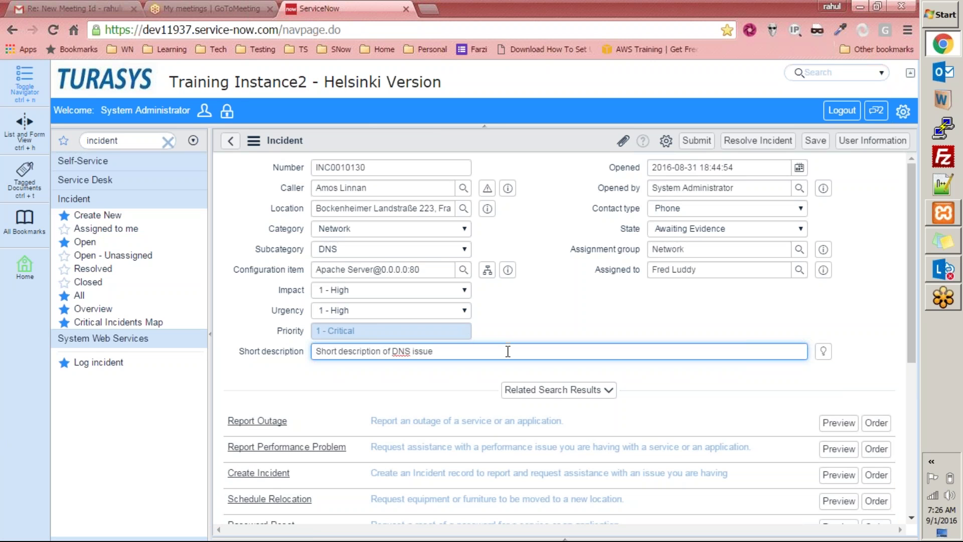
- Copy the Short description, then repeatedly clear and restore it to compare the Related Search Results with and without text
key(ctrl+a)
key(ctrl+c)
scroll(321, 371, down, 3)
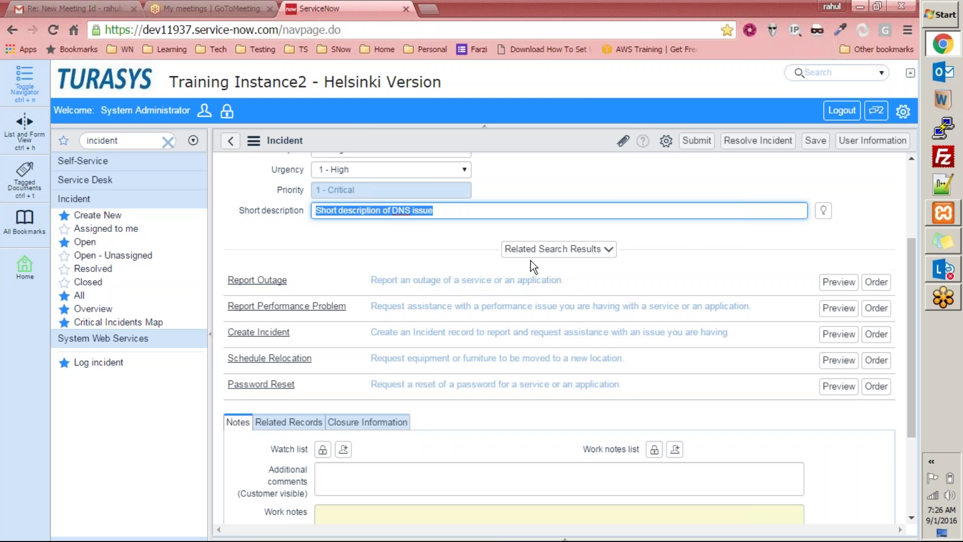
key(BackSpace)
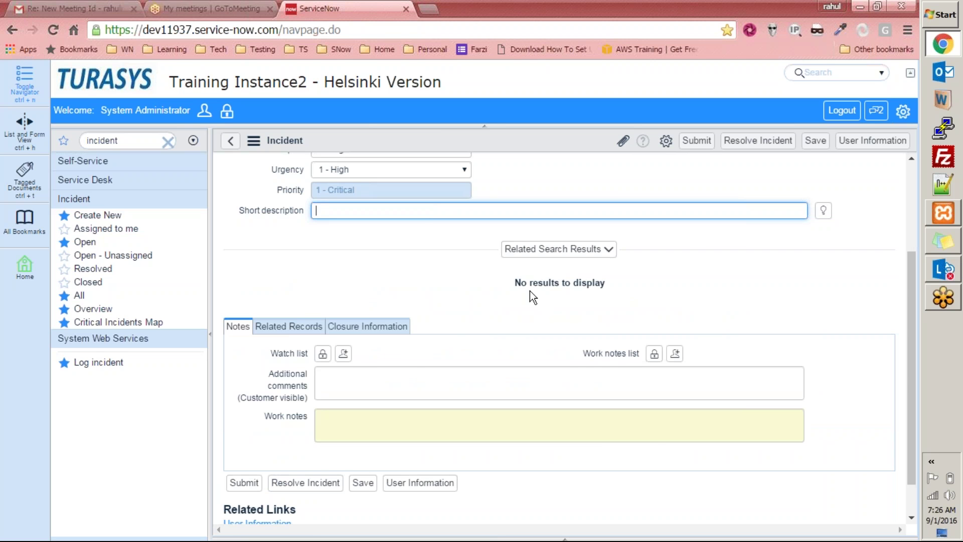
key(ctrl+z)
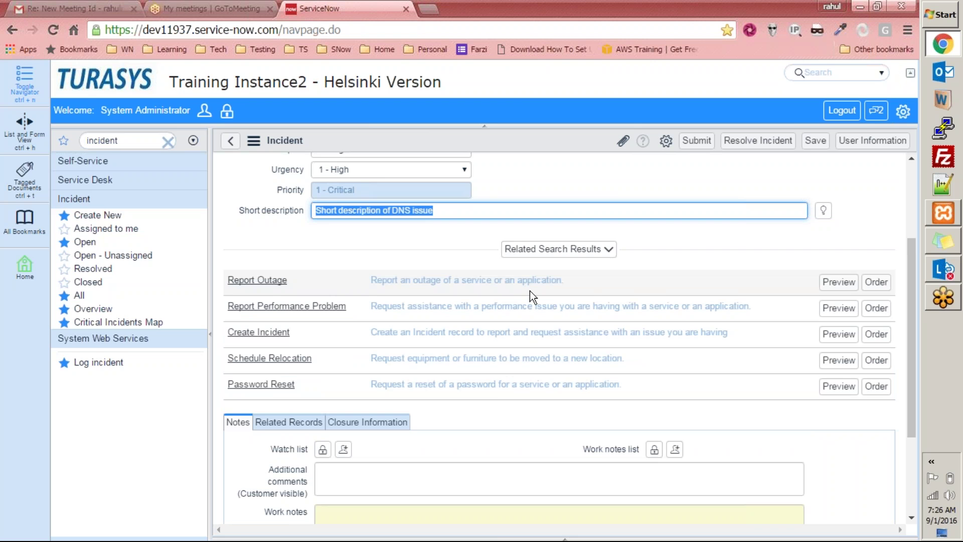
key(BackSpace)
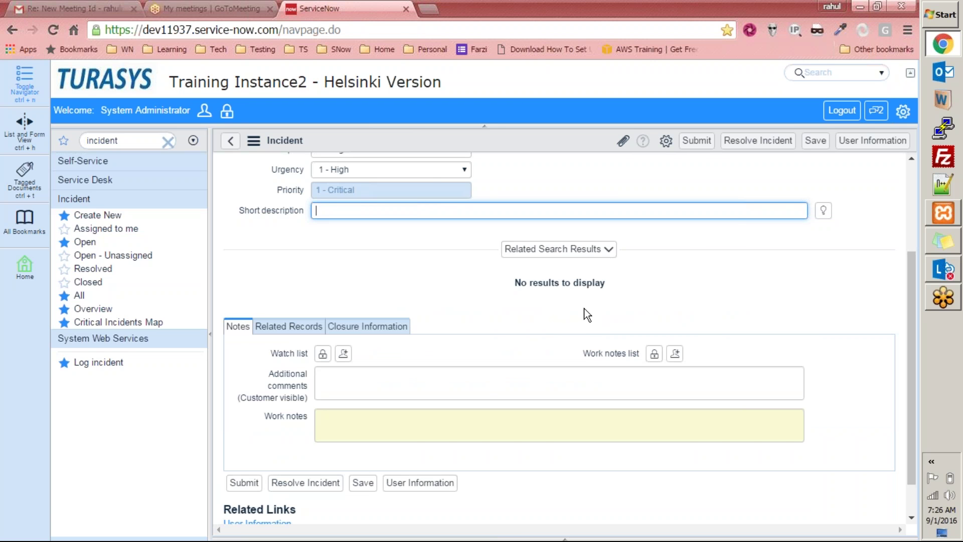
key(ctrl+v)
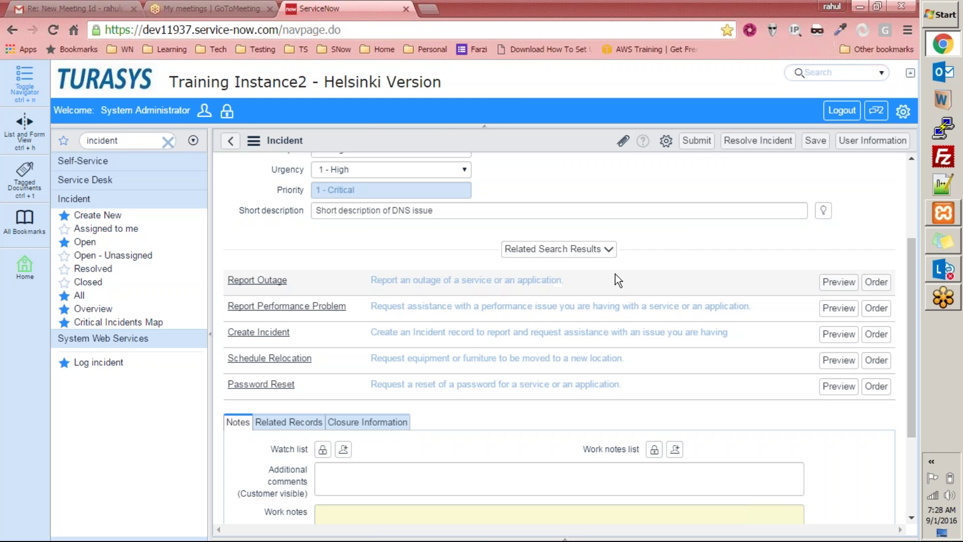
- Open the Report Outage result from the Related Search Results, read its description, and close the preview
click(277, 284)
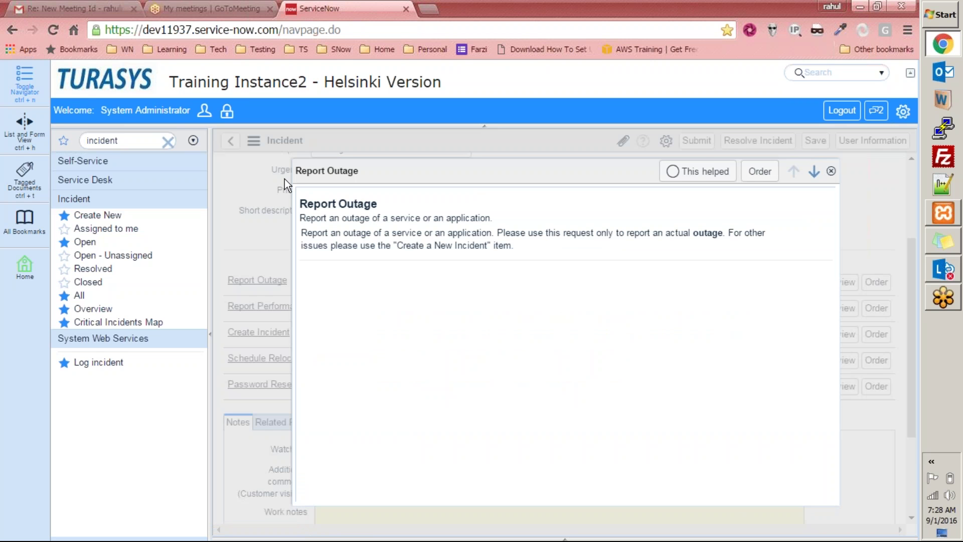
drag(304, 202, 533, 266)
click(541, 276)
drag(300, 204, 563, 246)
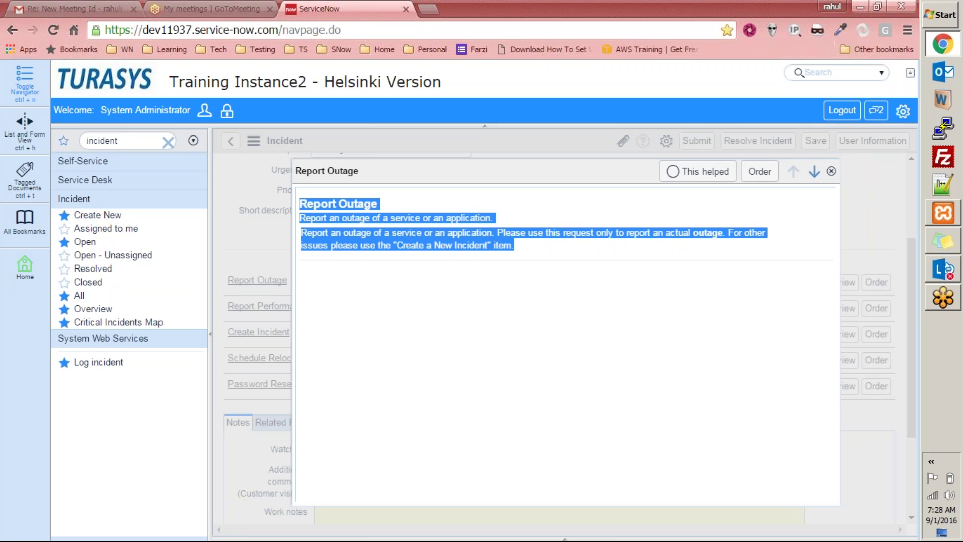
click(504, 338)
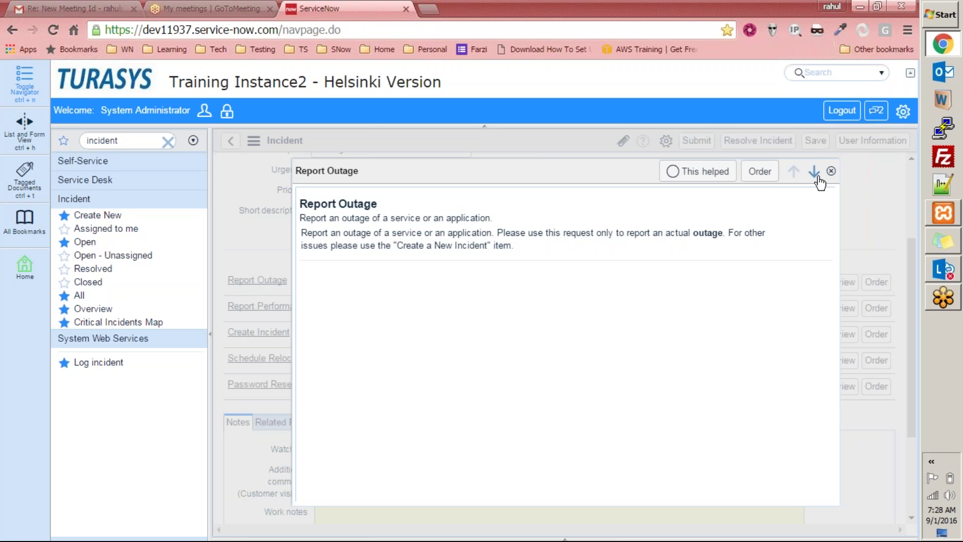
drag(300, 201, 557, 252)
click(515, 334)
click(831, 172)
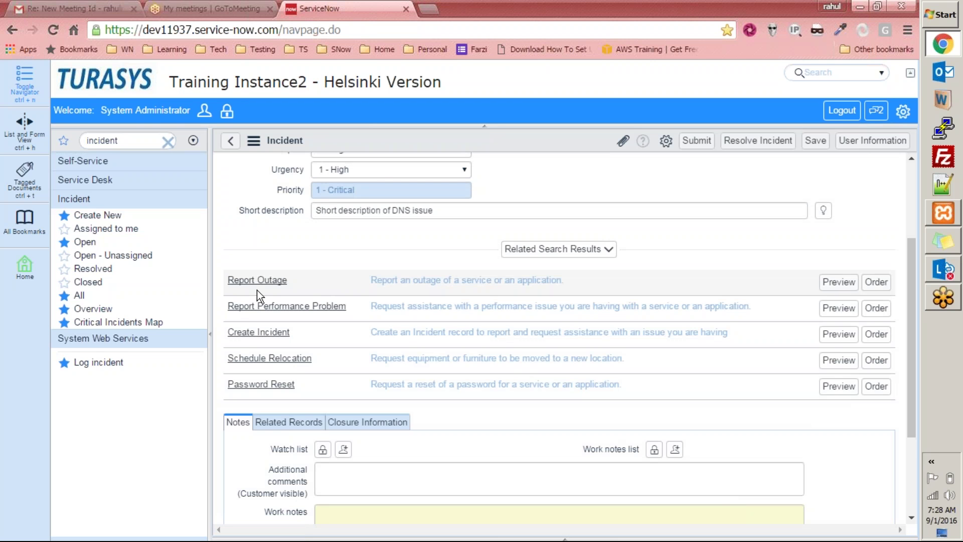
- Preview the Report Performance Problem result, close it, and check the Related Search Results source selector without changing it
click(259, 306)
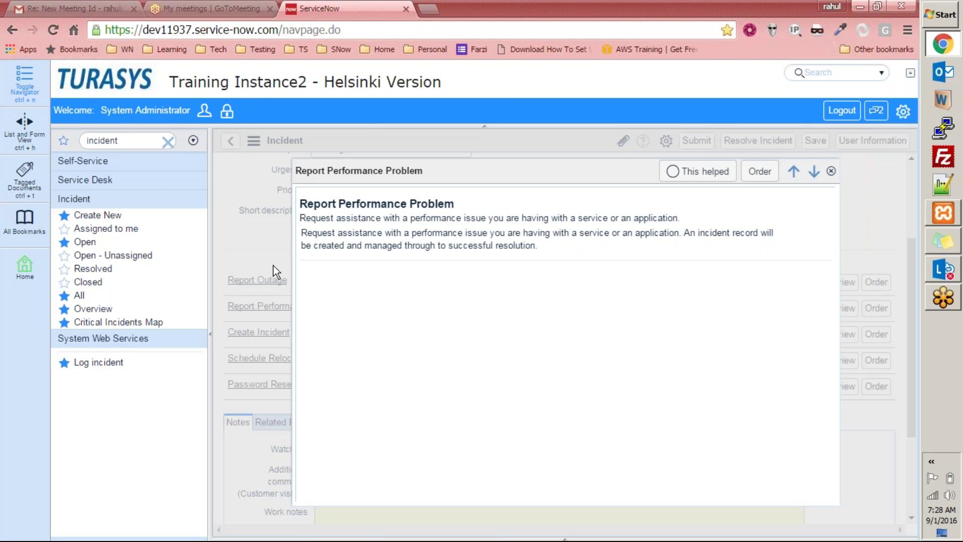
mouse_move(24, 266)
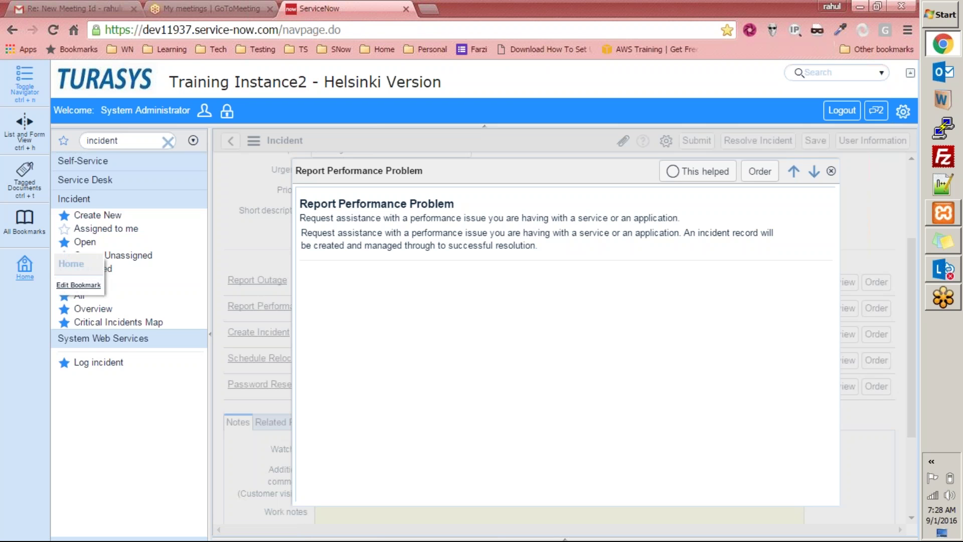
mouse_move(36, 235)
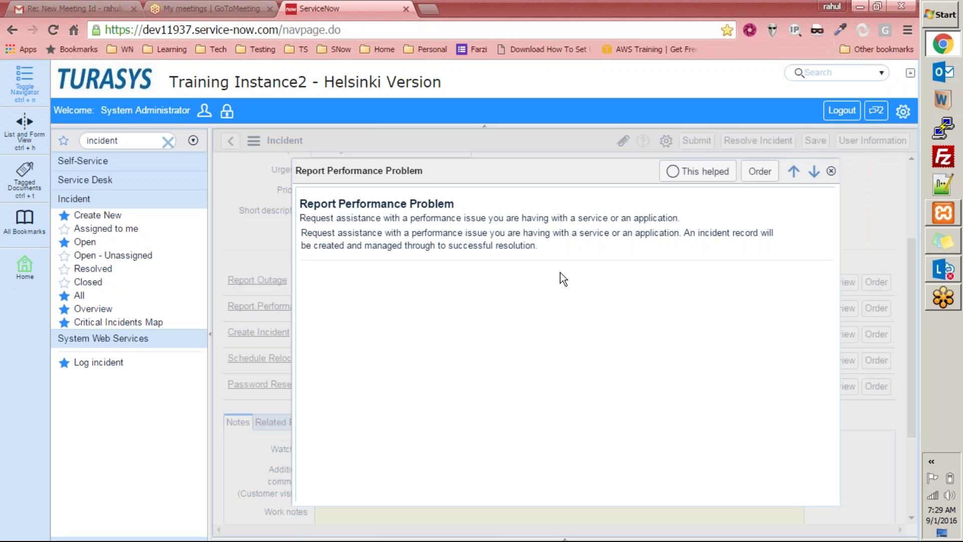
click(835, 172)
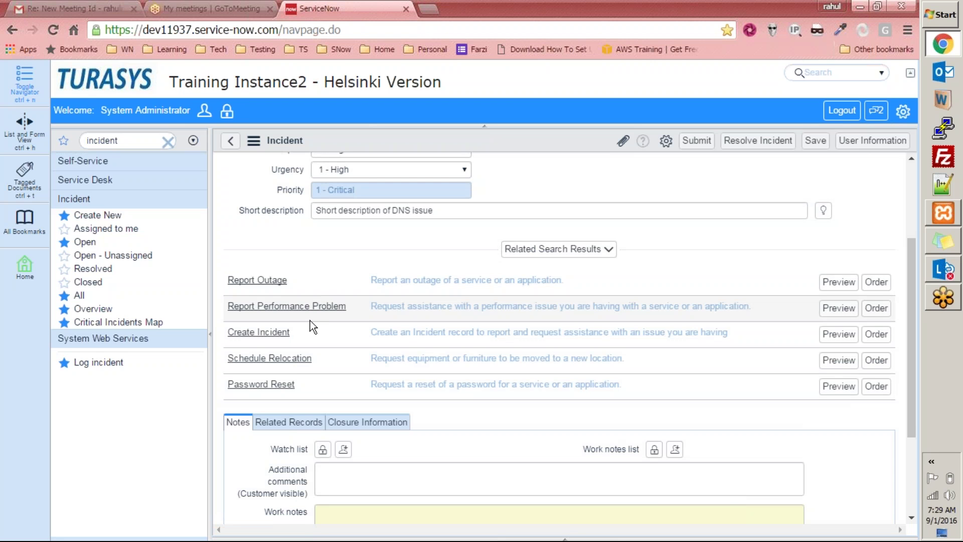
click(610, 250)
click(612, 254)
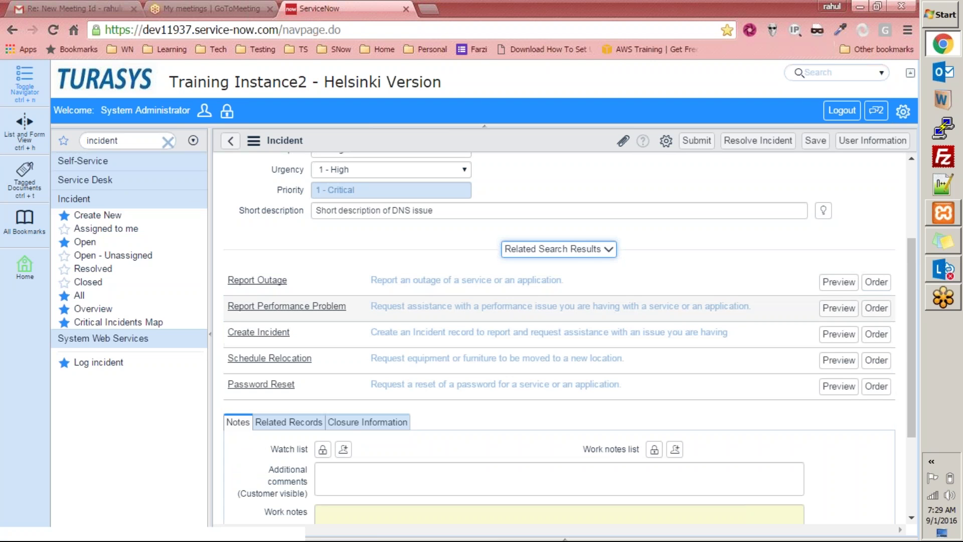
- Enter "user called twice for dns issue. this has been logged as high incident now" in the customer-visible Additional comments
scroll(257, 235, down, 3)
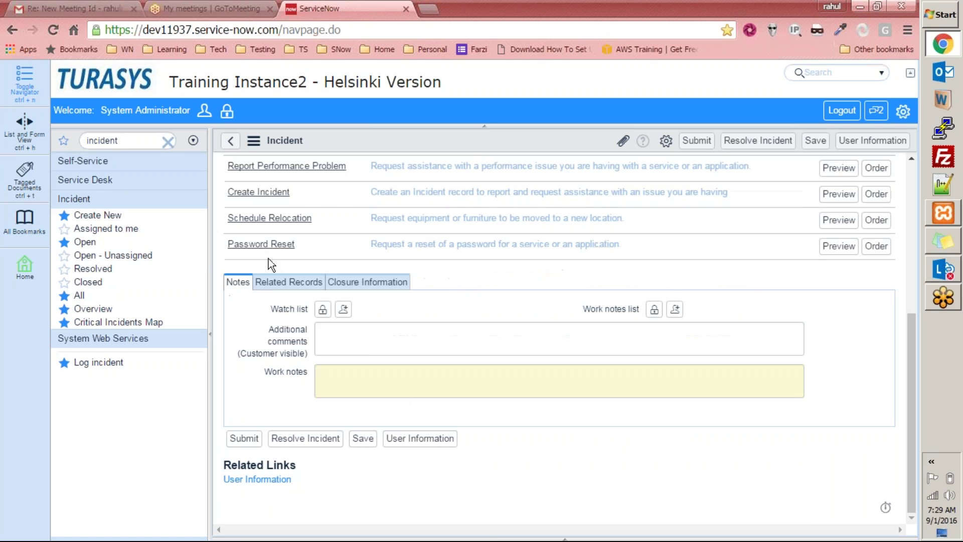
click(350, 332)
text(s)
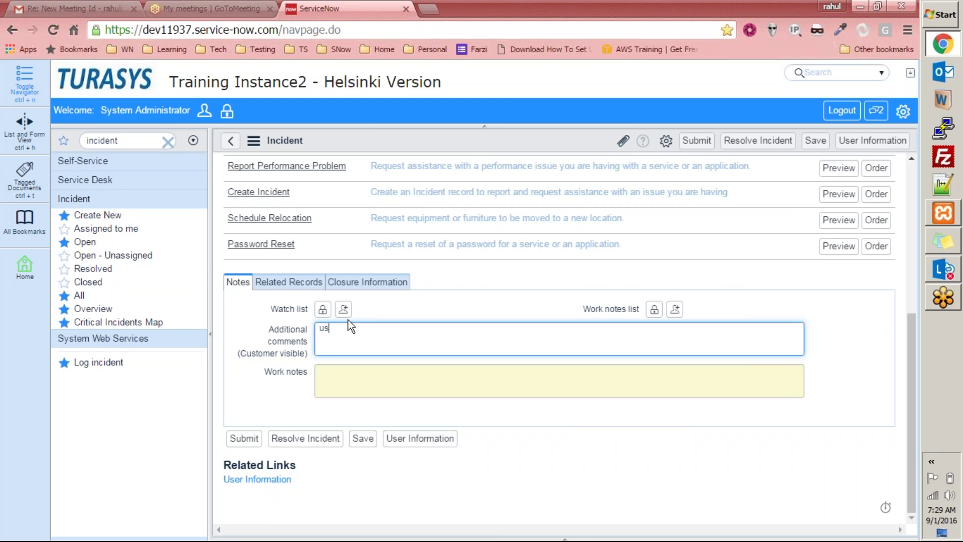
text(ser called twice for dns issue. this has )
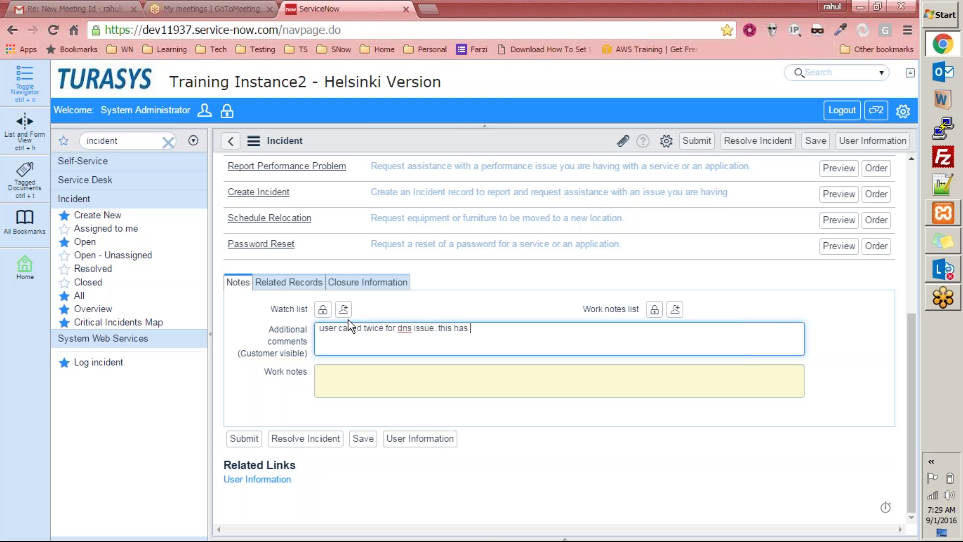
text(been logged as high incident now)
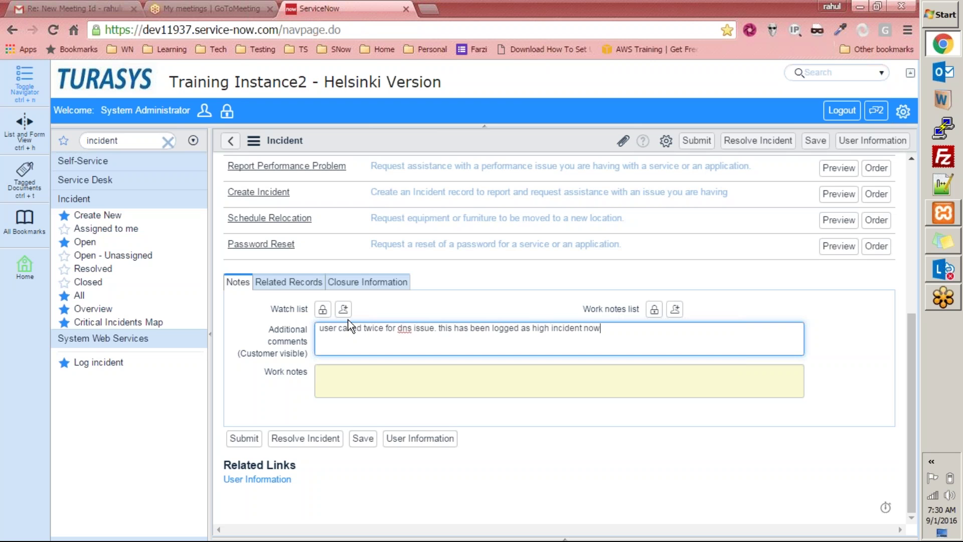
- Show the incident's Related Records fields and review them alongside the incident's Number and Short description
click(289, 282)
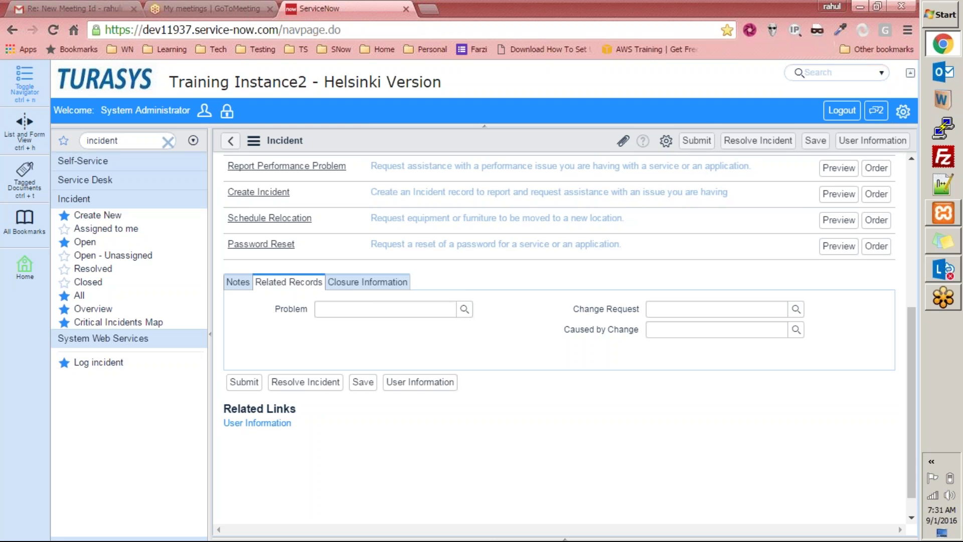
scroll(449, 300, up, 6)
scroll(372, 303, down, 6)
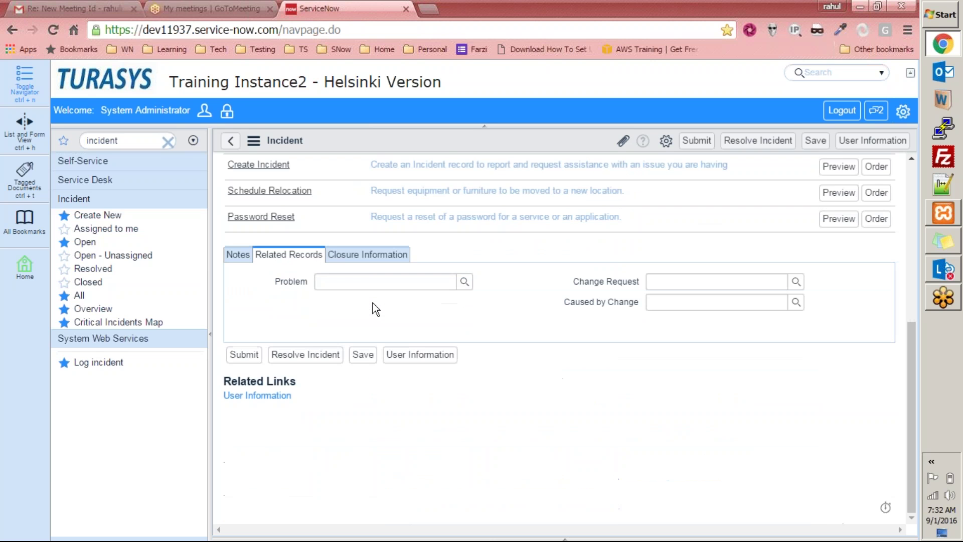
scroll(372, 303, up, 2)
scroll(372, 303, up, 4)
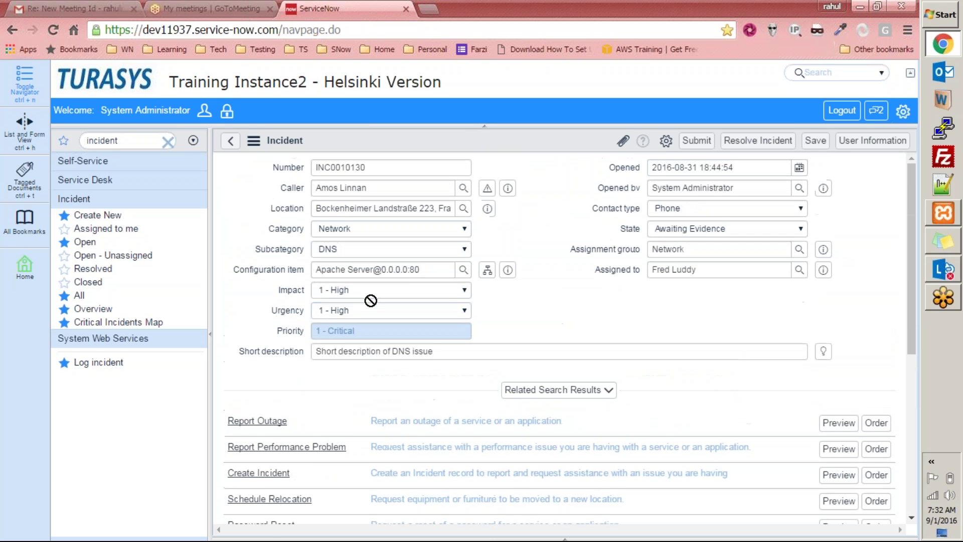
scroll(370, 303, down, 6)
scroll(369, 307, up, 6)
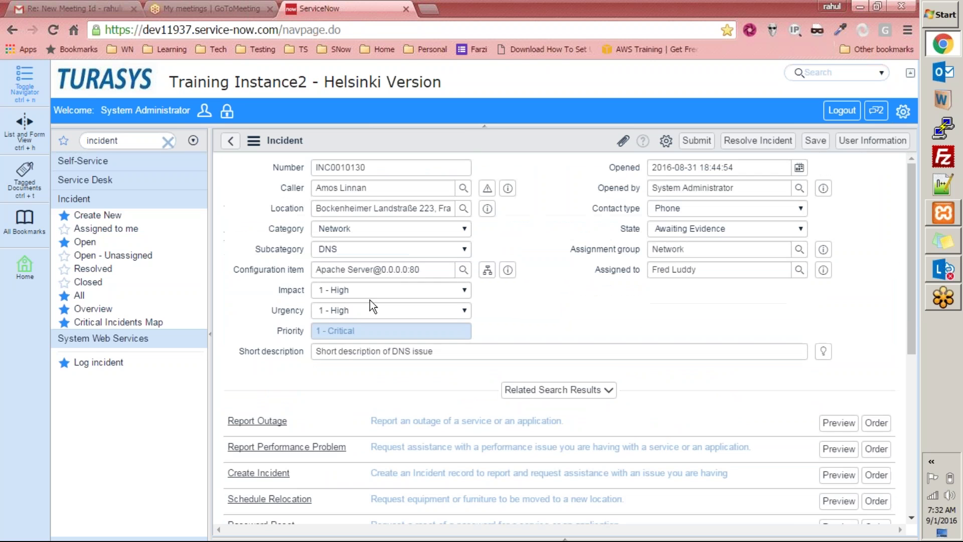
double_click(341, 168)
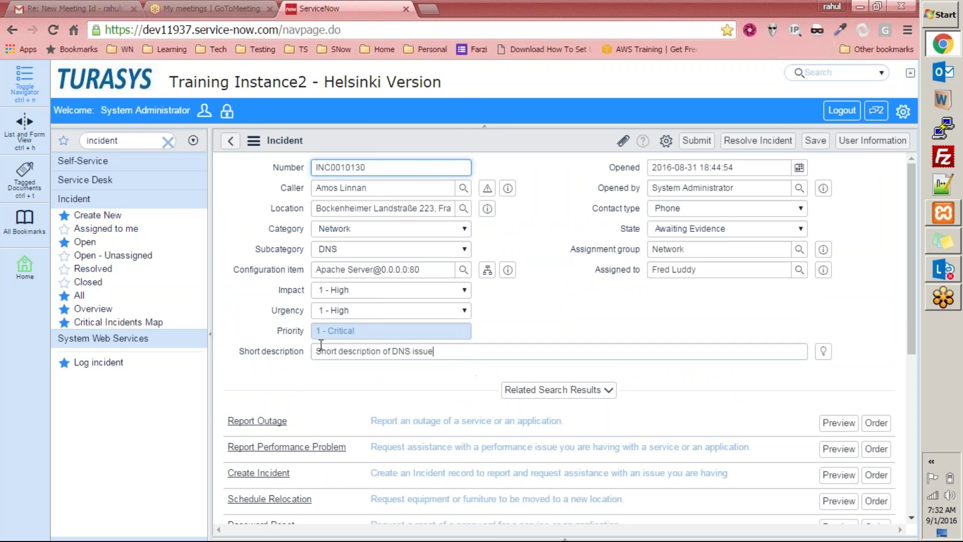
triple_click(473, 351)
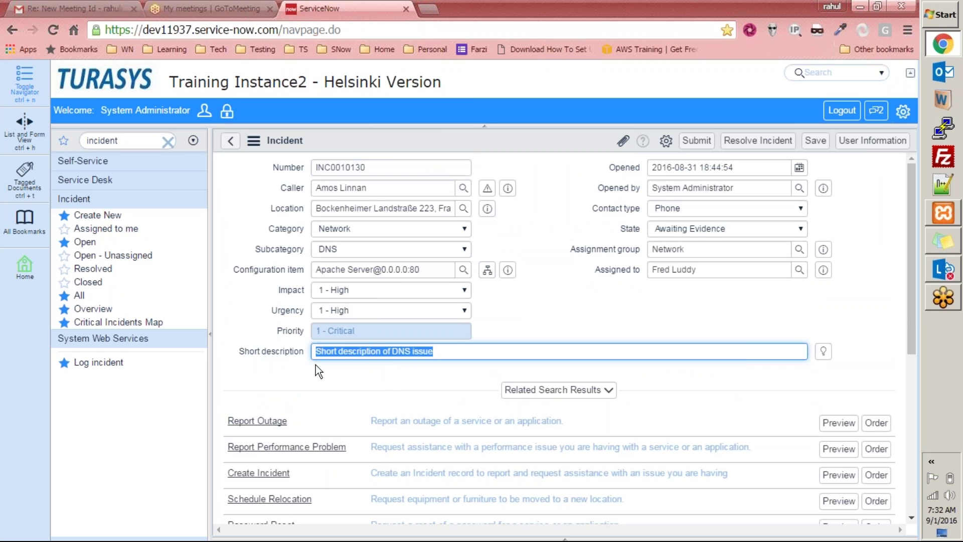
scroll(294, 367, down, 5)
scroll(373, 324, up, 5)
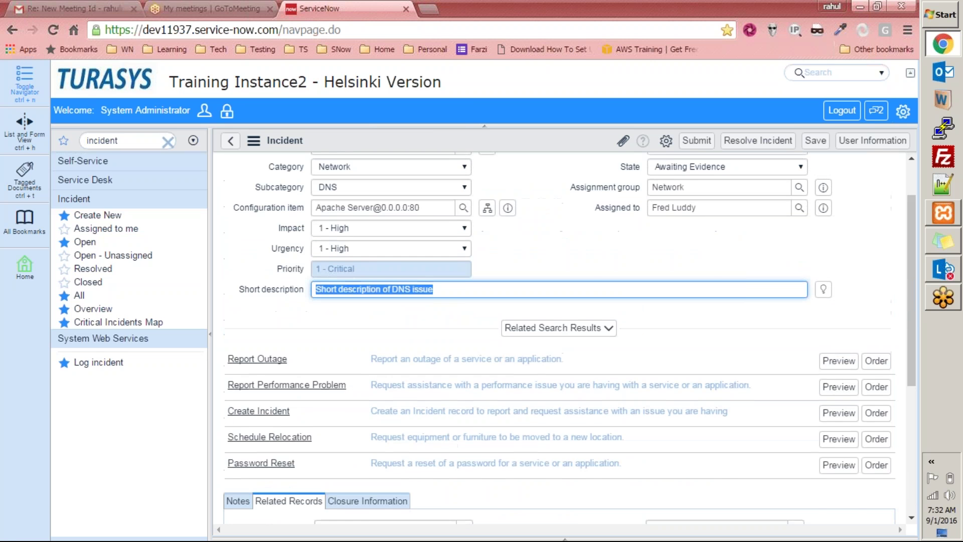
scroll(231, 278, down, 5)
scroll(296, 294, down, 1)
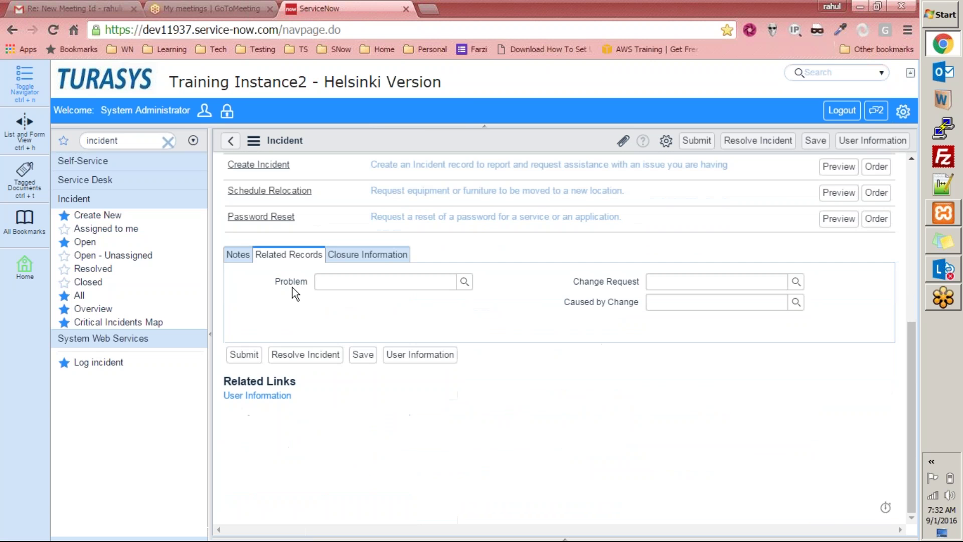
scroll(308, 291, up, 2)
scroll(309, 292, up, 3)
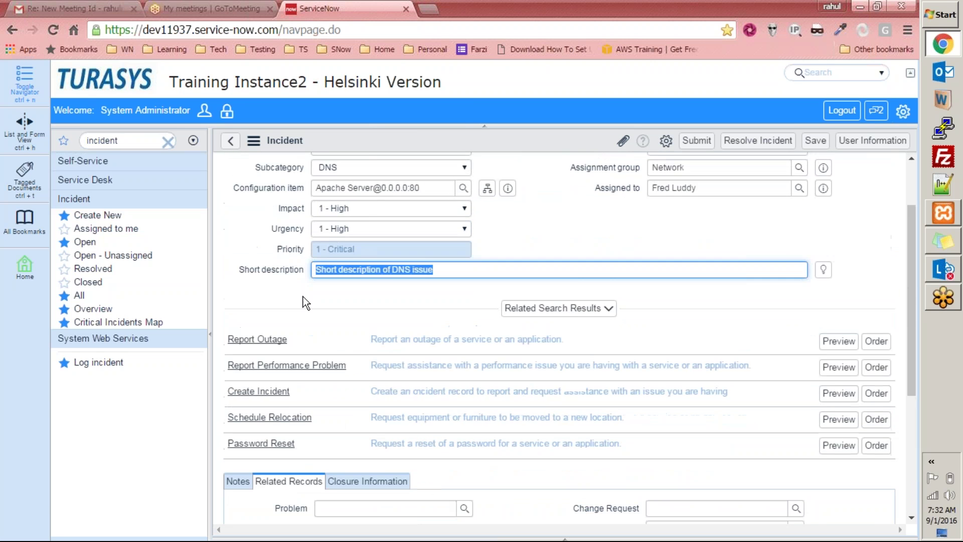
scroll(303, 297, down, 5)
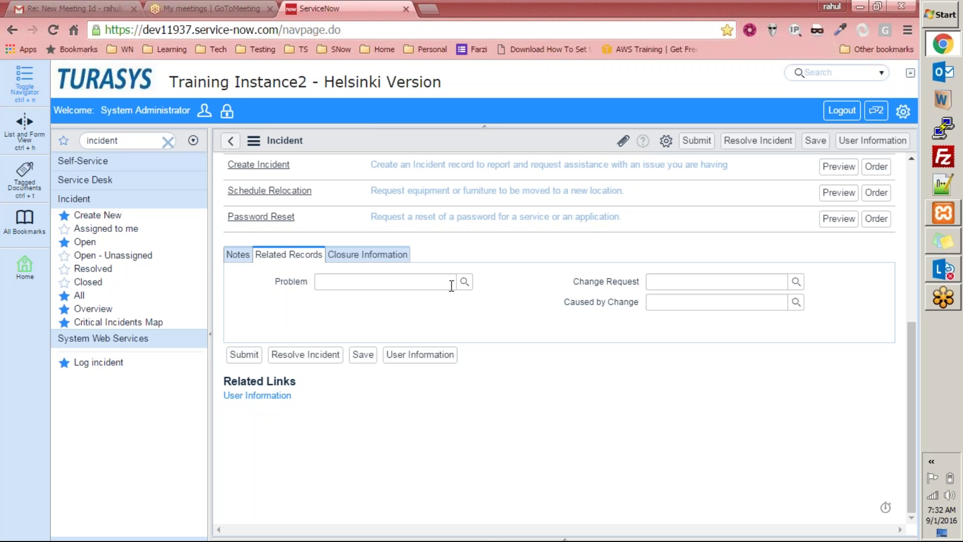
- Set the incident's related Problem to PRB0000055 from the recent selections
click(343, 284)
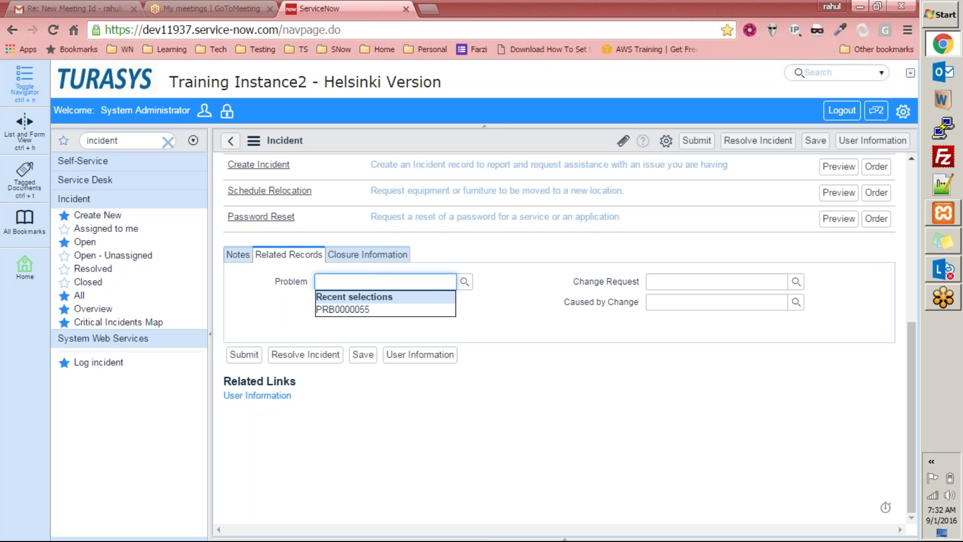
key(Down)
key(Return)
scroll(267, 302, up, 6)
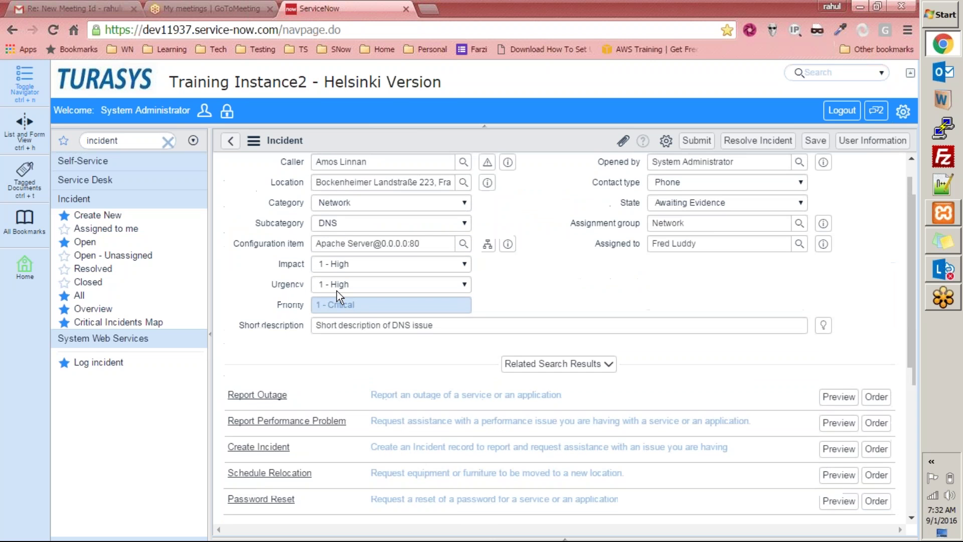
scroll(445, 329, down, 6)
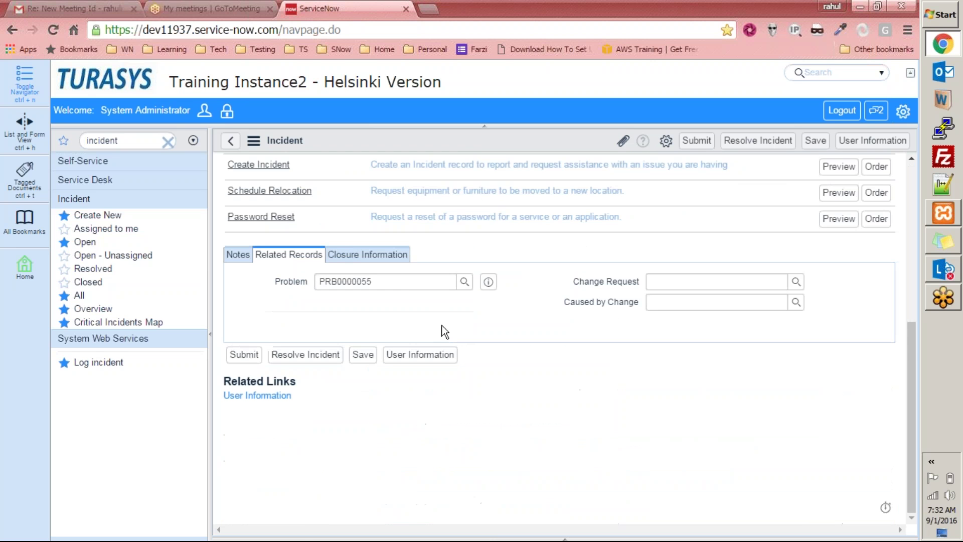
- Examine the linked Problem number and read the hint for the Change Request field
double_click(409, 285)
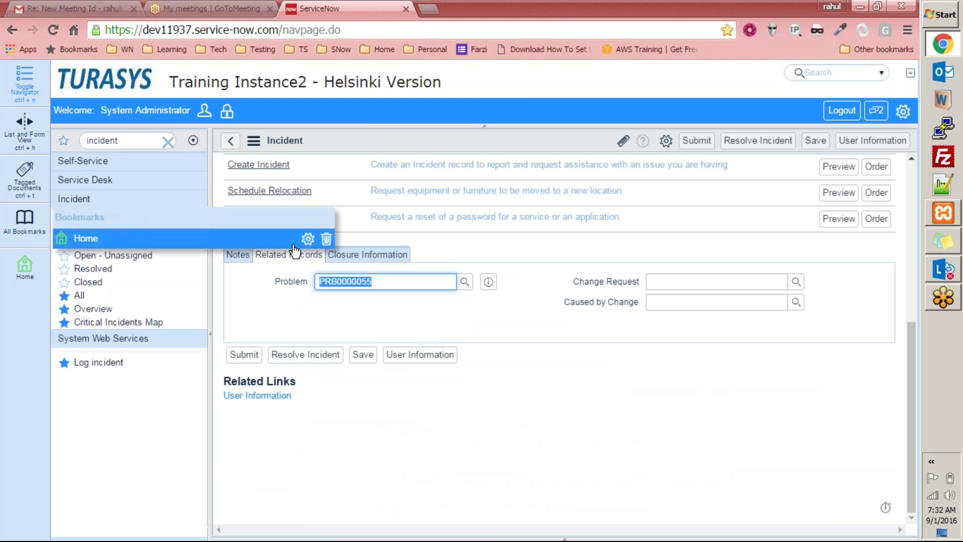
click(311, 302)
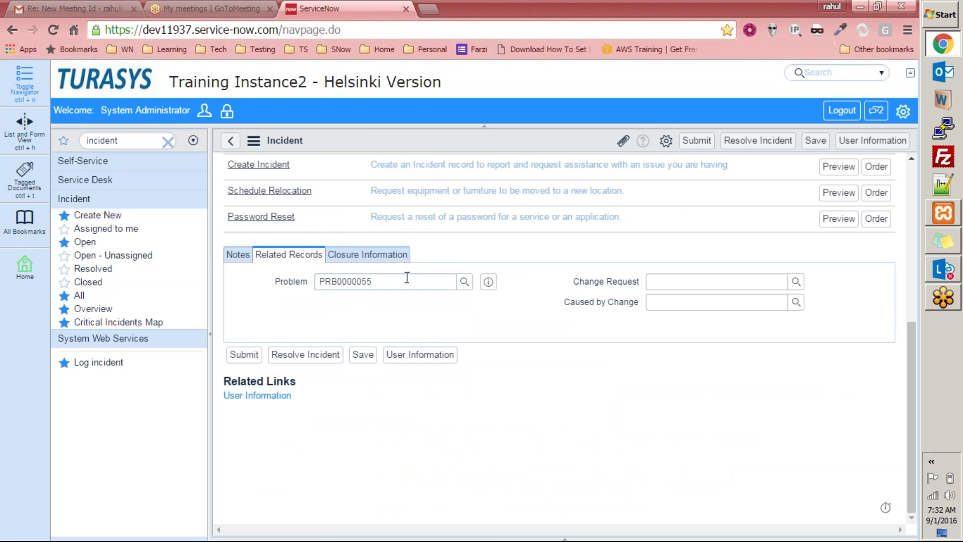
double_click(406, 280)
click(421, 300)
drag(384, 281, 283, 266)
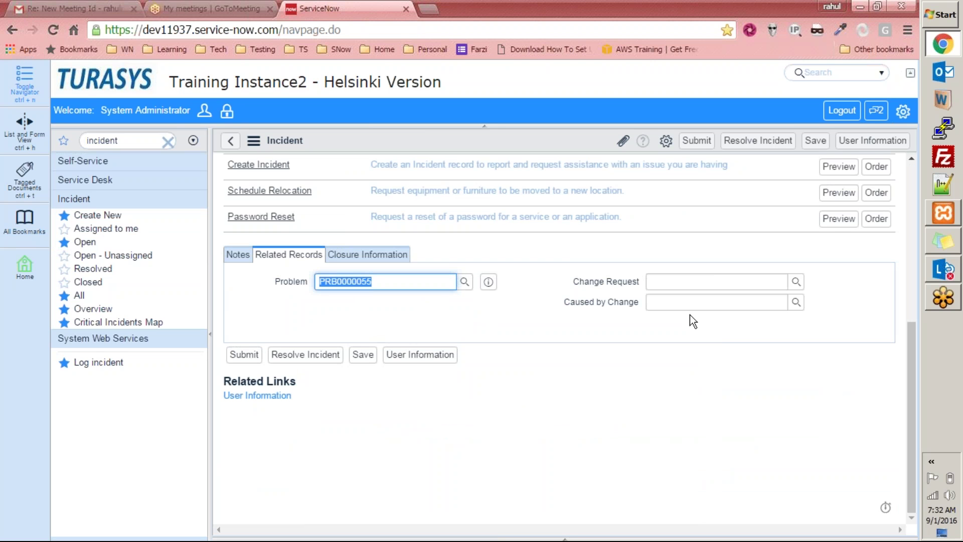
click(426, 315)
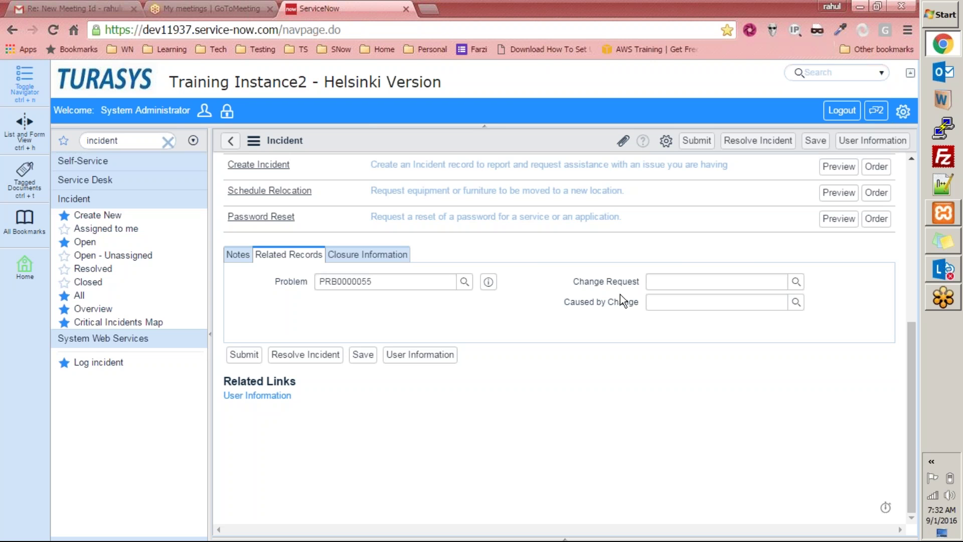
mouse_move(622, 290)
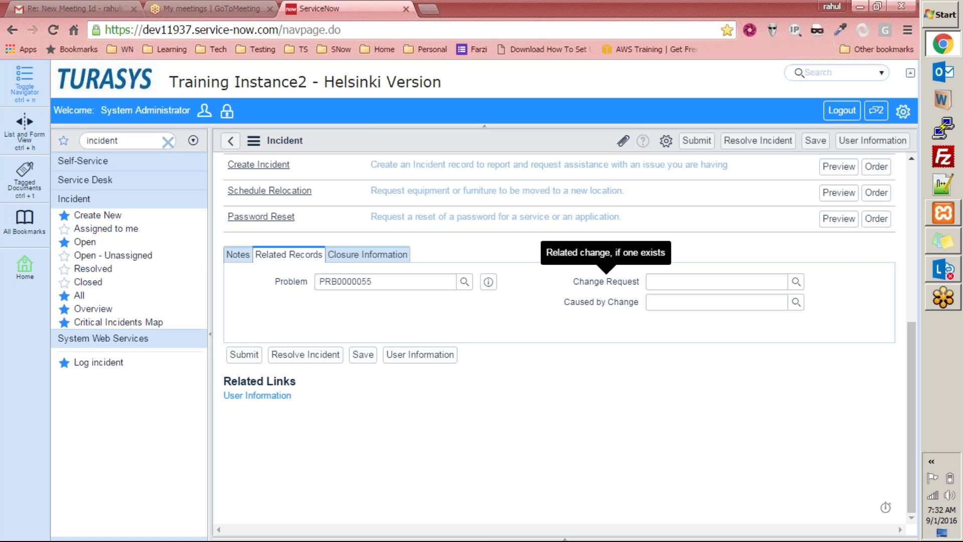
- Review the incident's Number and Short description by highlighting each of them
scroll(434, 236, up, 3)
scroll(622, 394, up, 3)
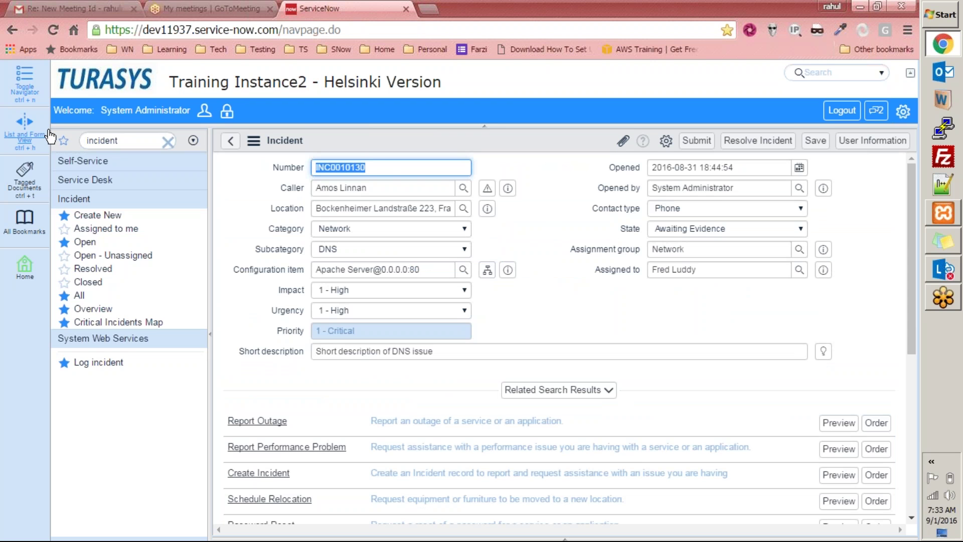
click(395, 167)
double_click(394, 167)
drag(471, 357, 176, 350)
scroll(307, 320, down, 3)
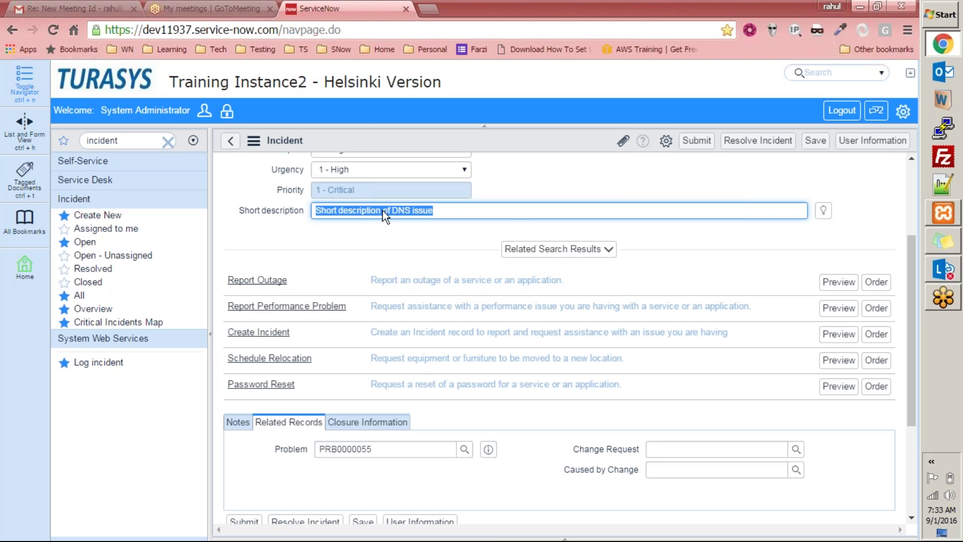
scroll(522, 223, down, 3)
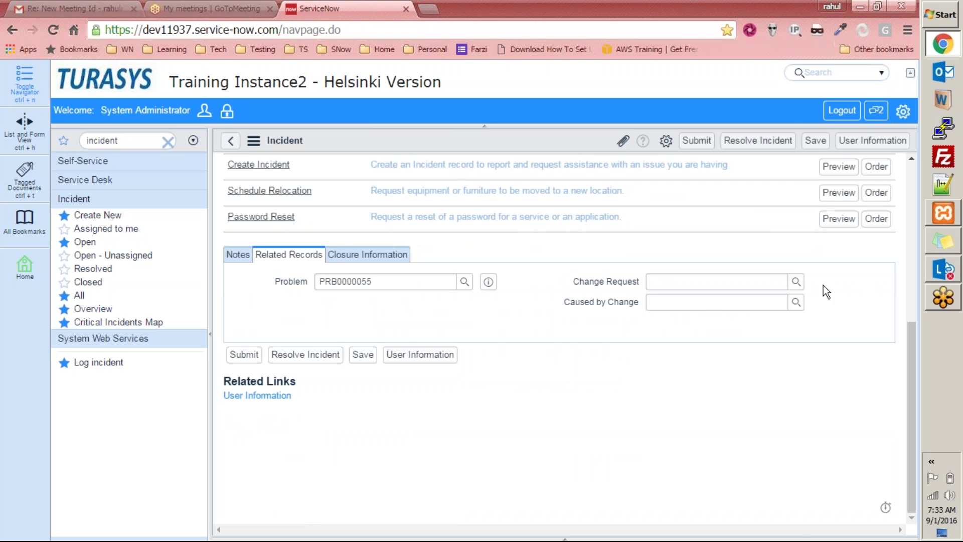
click(796, 281)
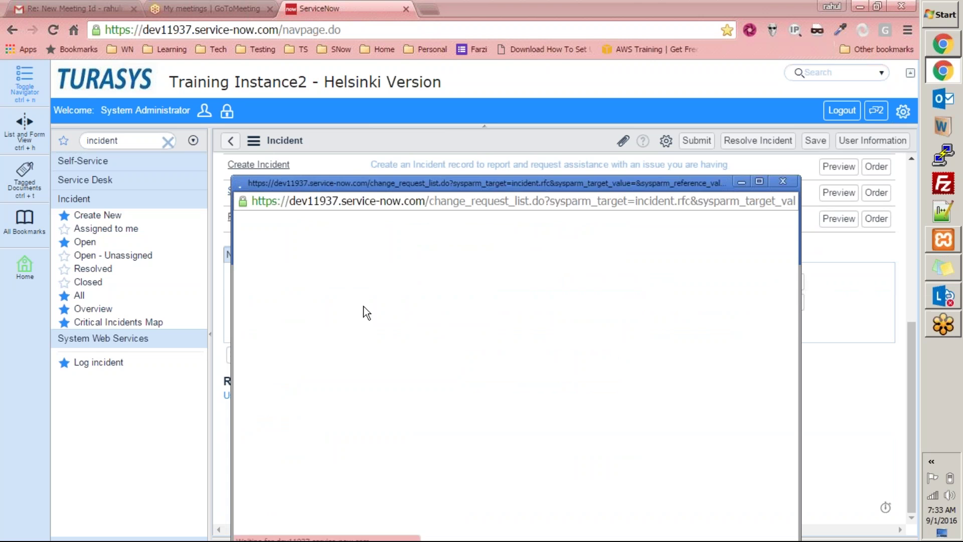
click(785, 183)
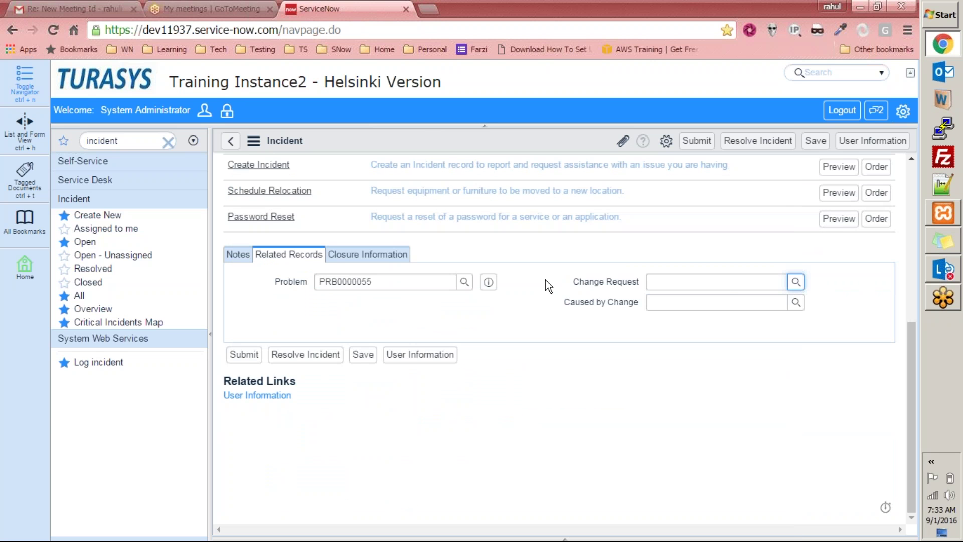
- Set the incident's Change Request to CHG0030042 from the list of change requests
scroll(468, 242, up, 1)
scroll(570, 245, up, 5)
scroll(570, 245, down, 6)
click(796, 282)
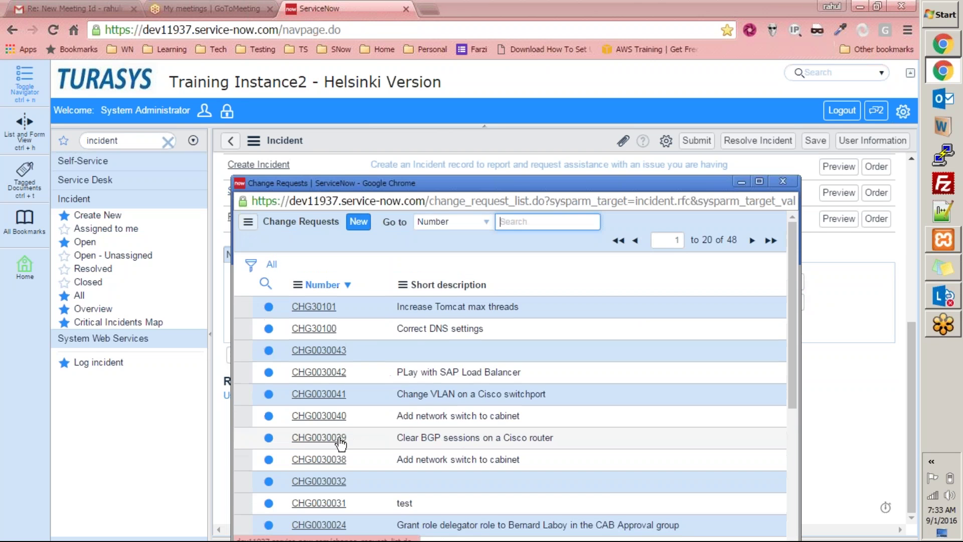
click(319, 372)
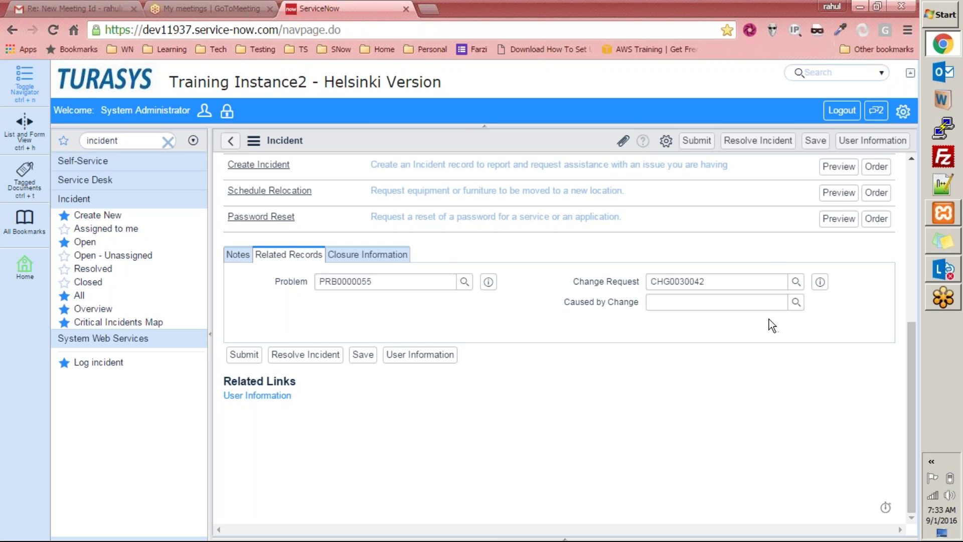
- Copy the number CHG0030042 from the Change Request field and clear that field
click(719, 284)
key(ctrl+a)
key(ctrl+c)
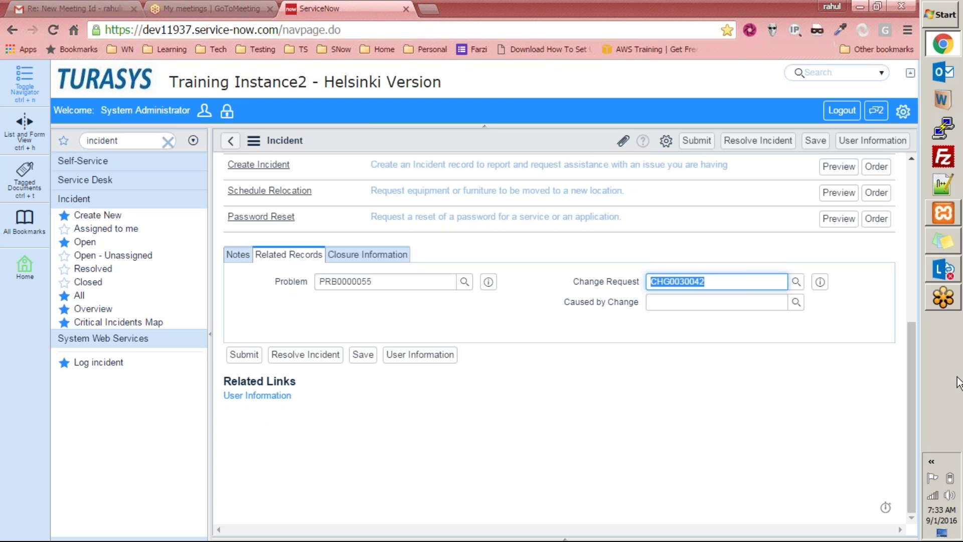
key(BackSpace)
click(721, 391)
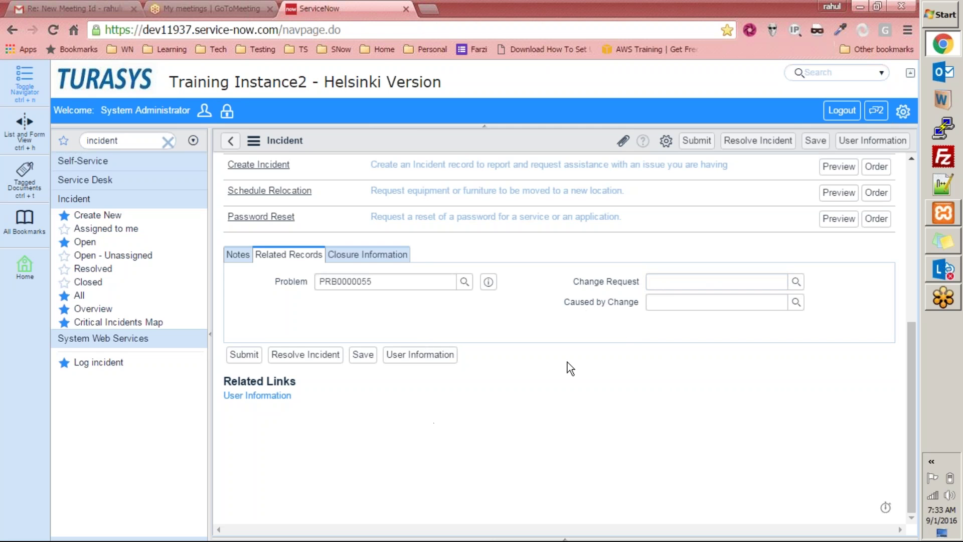
- Recheck the incident's Number and Short description, and set Caused by Change to the copied CHG0030042
scroll(533, 355, up, 6)
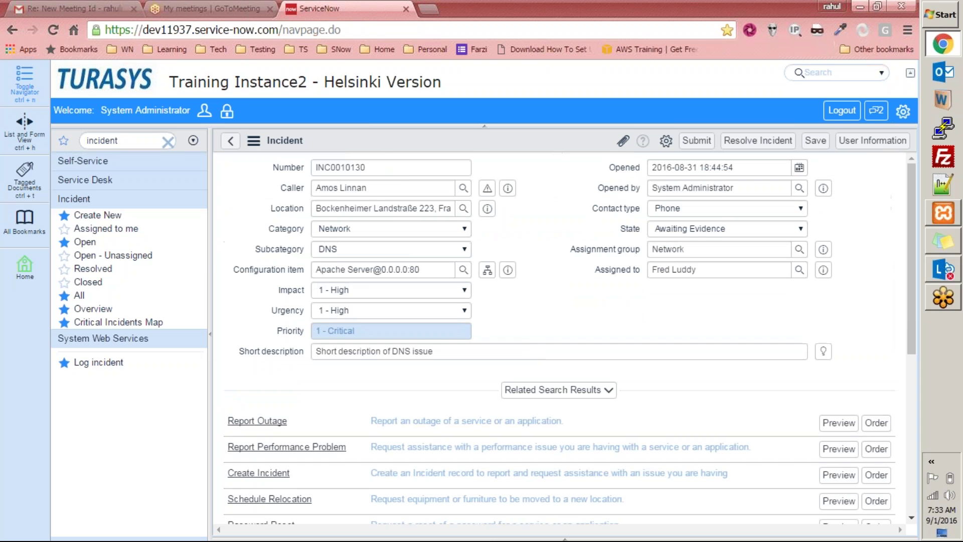
double_click(366, 168)
triple_click(450, 351)
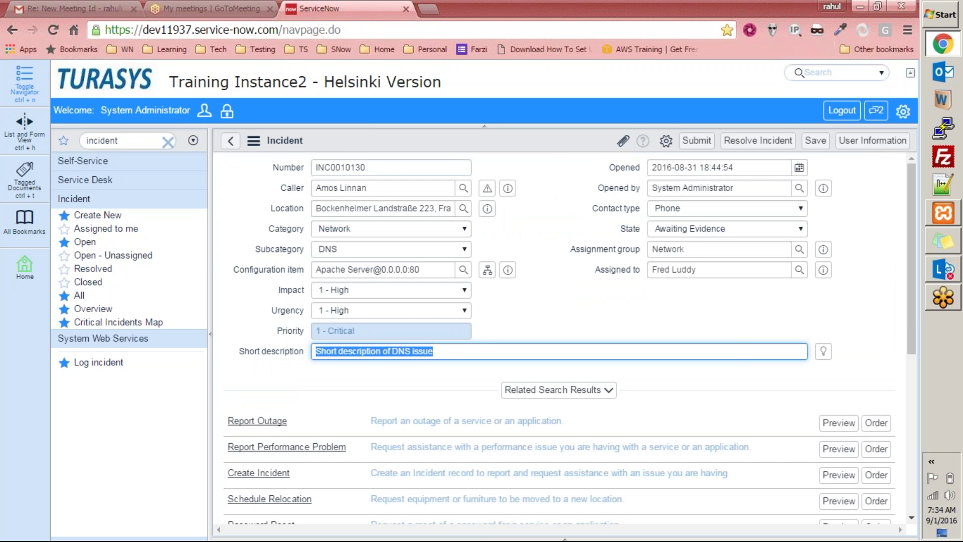
click(263, 323)
scroll(266, 322, down, 6)
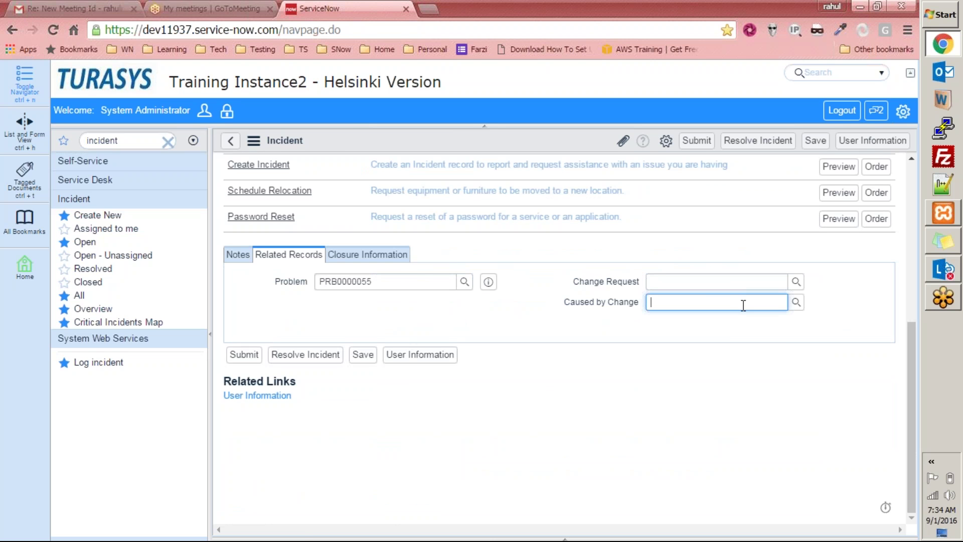
key(ctrl+v)
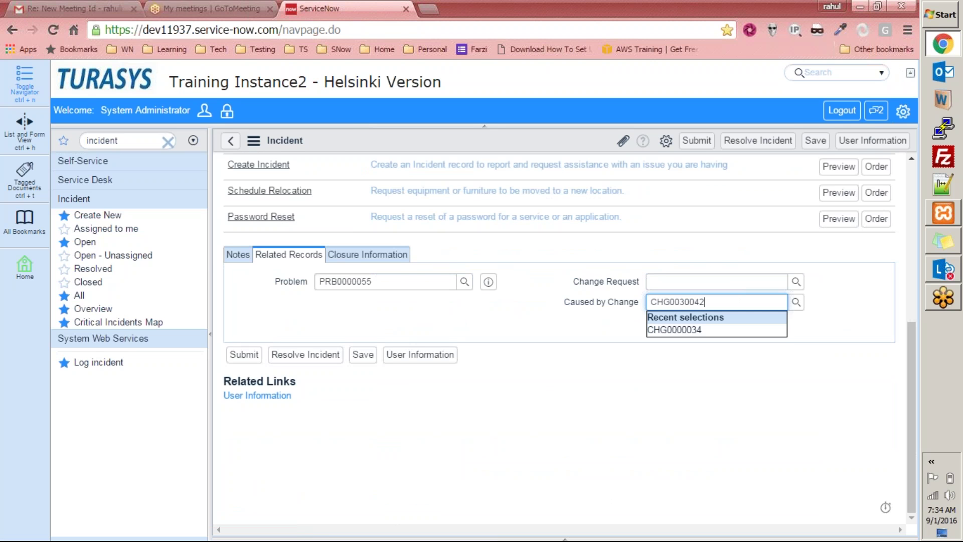
click(677, 315)
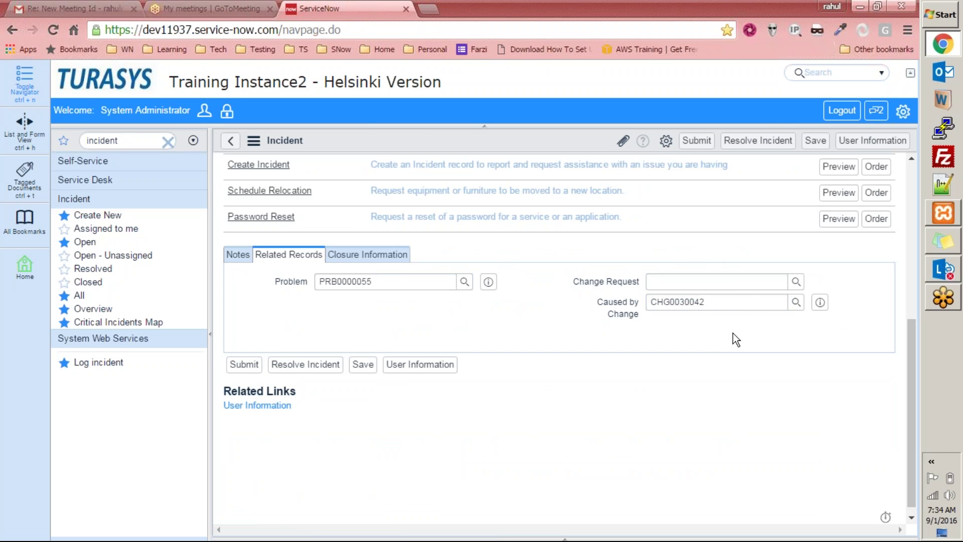
- Examine the Caused by Change label and number alongside the incident's main fields
double_click(736, 299)
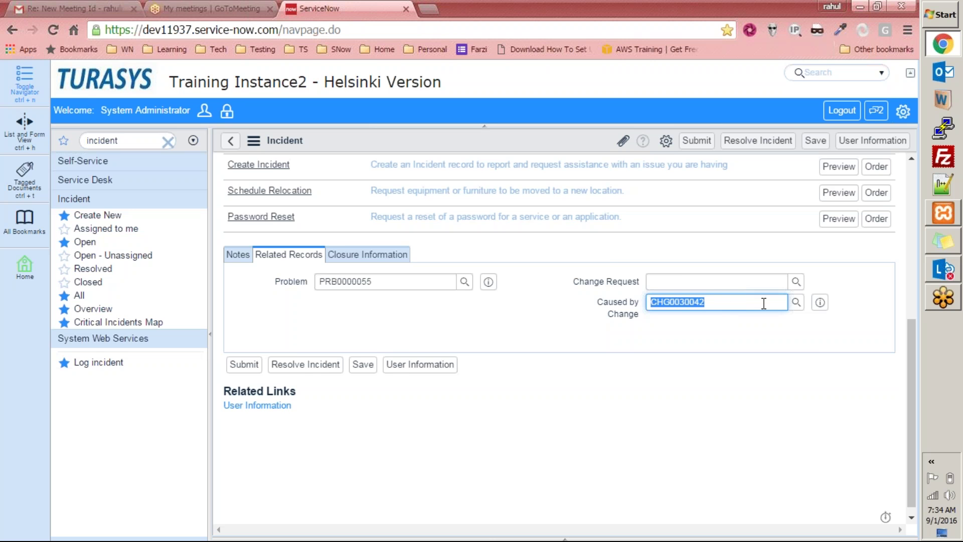
scroll(764, 304, up, 6)
scroll(590, 307, down, 5)
scroll(604, 262, down, 1)
triple_click(618, 296)
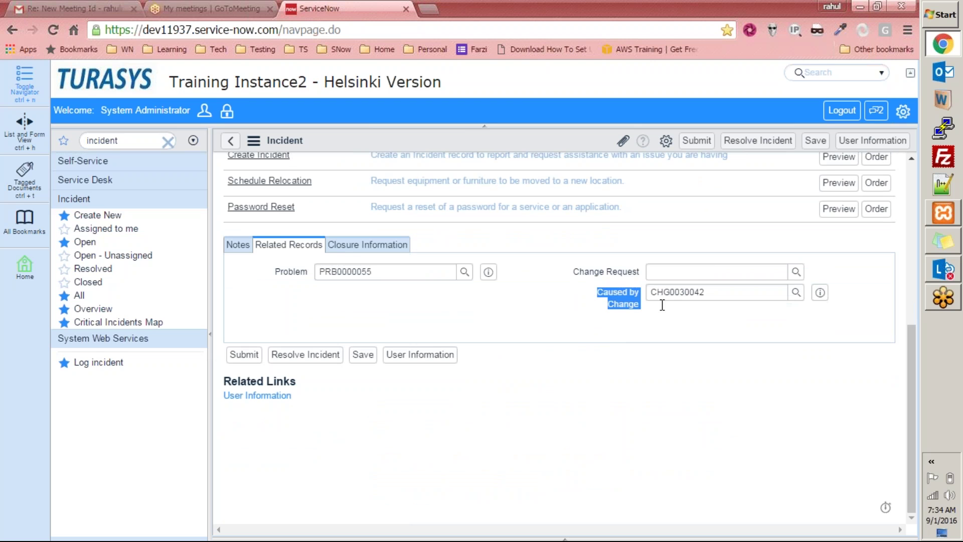
click(613, 320)
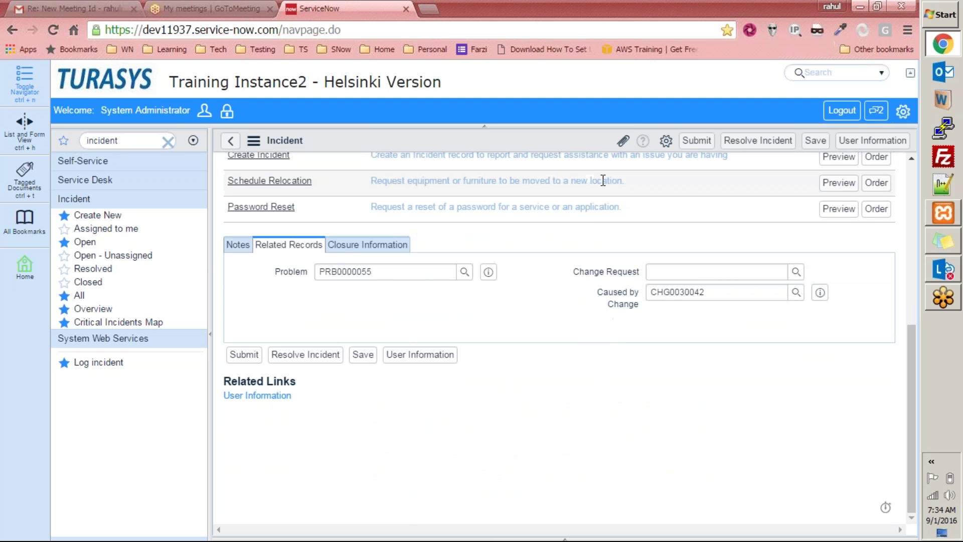
double_click(732, 291)
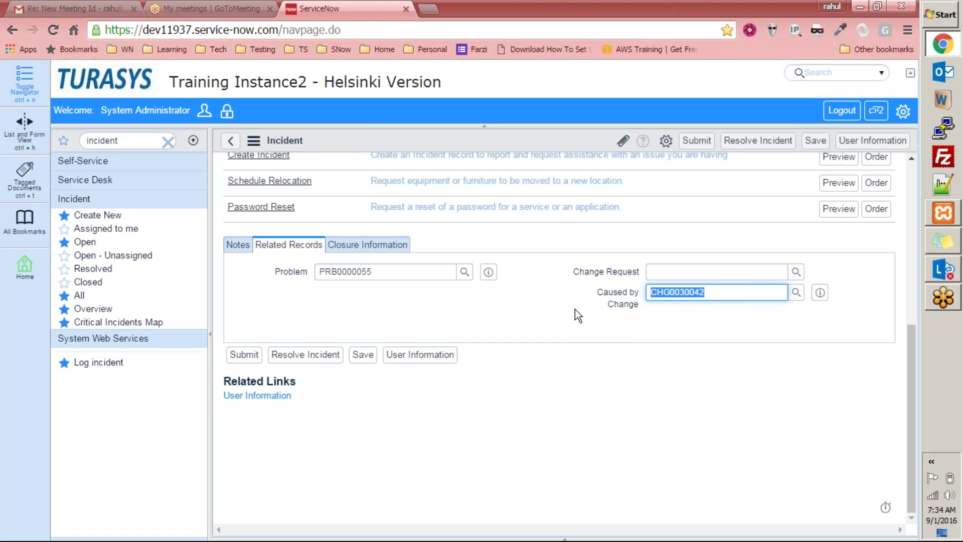
scroll(514, 230, up, 5)
scroll(469, 312, down, 5)
click(585, 322)
- Highlight the change number in Caused by Change and read the hint for that field
click(735, 289)
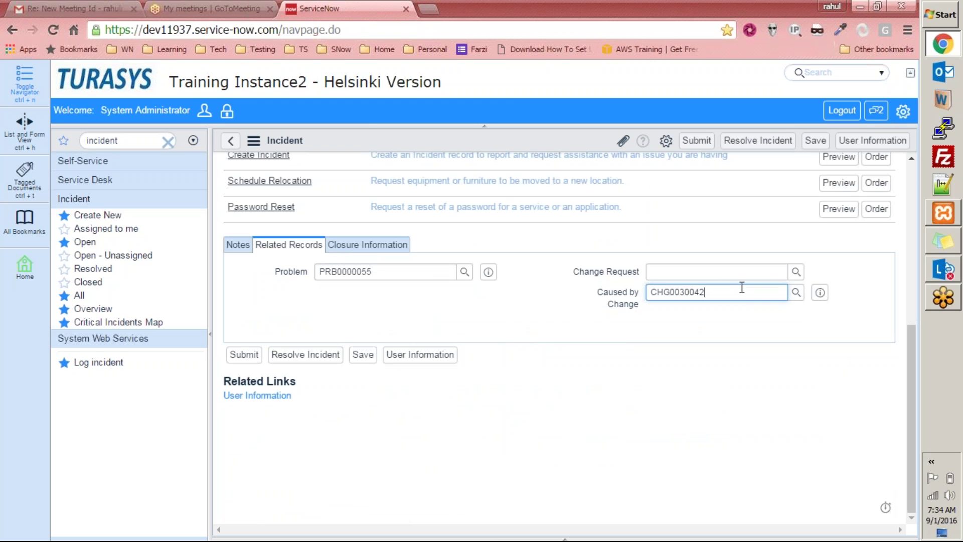
key(ctrl+a)
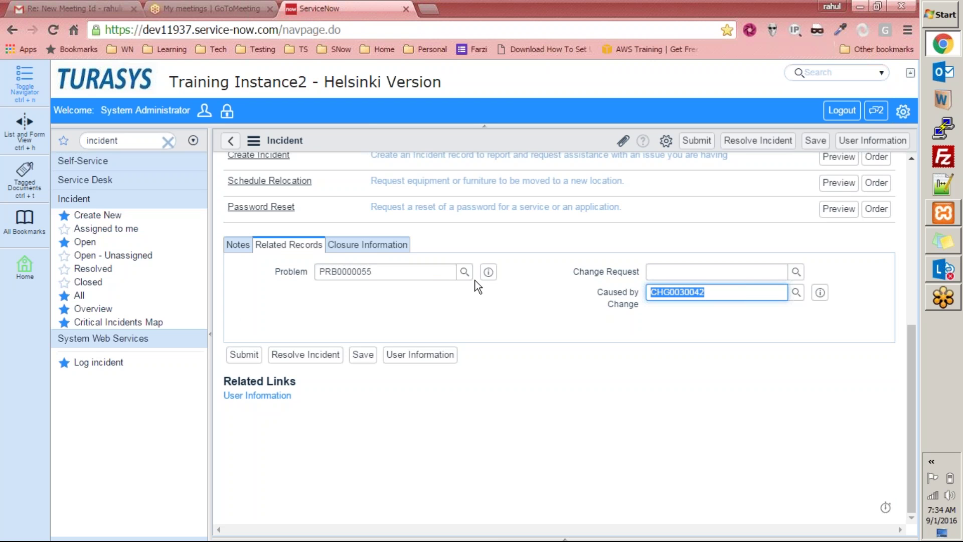
click(597, 324)
click(716, 290)
key(ctrl+a)
click(600, 310)
click(660, 300)
key(ctrl+a)
click(638, 301)
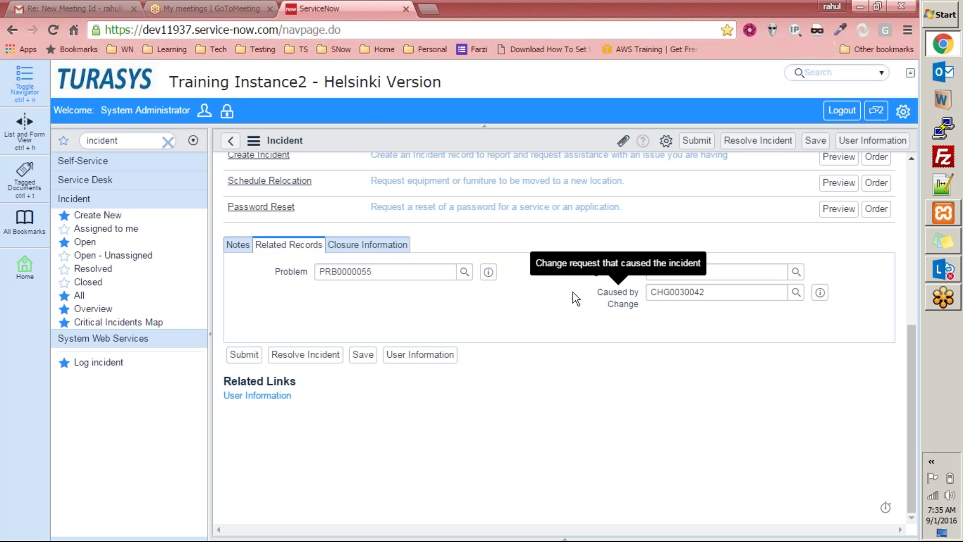
- Compare the Caused by Change entry with the incident's Short description
drag(730, 297, 594, 290)
scroll(521, 281, up, 6)
key(Tab)
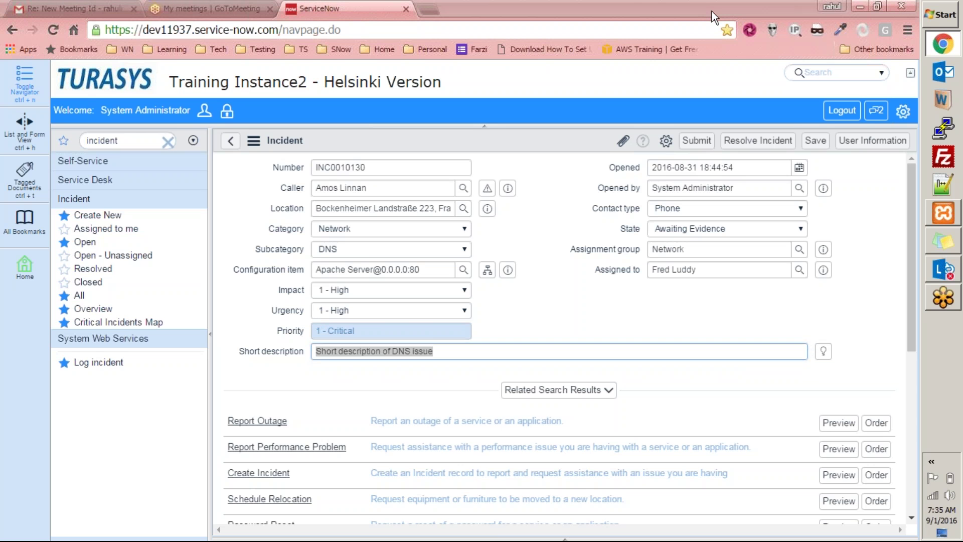
click(470, 342)
scroll(455, 377, down, 6)
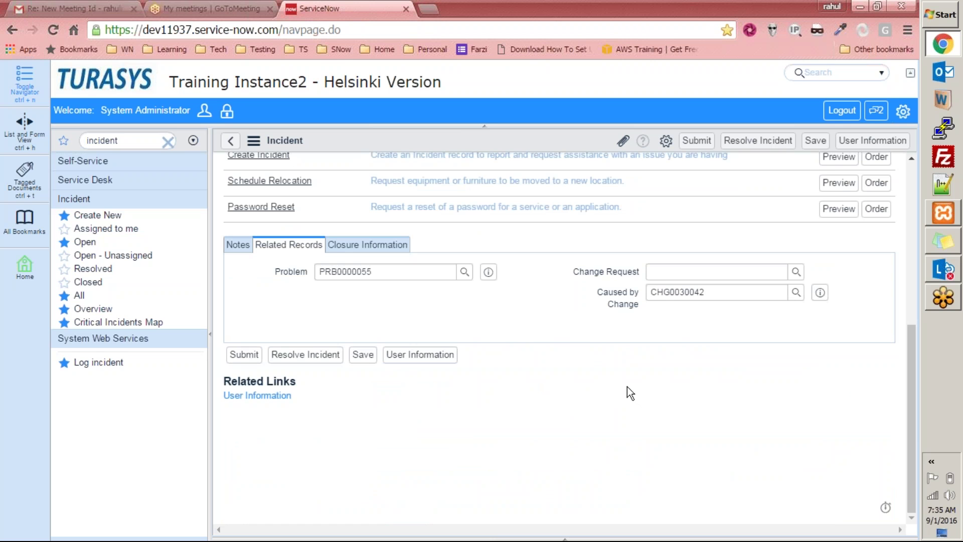
- Show the incident's Closure Information fields and review them
scroll(390, 356, up, 2)
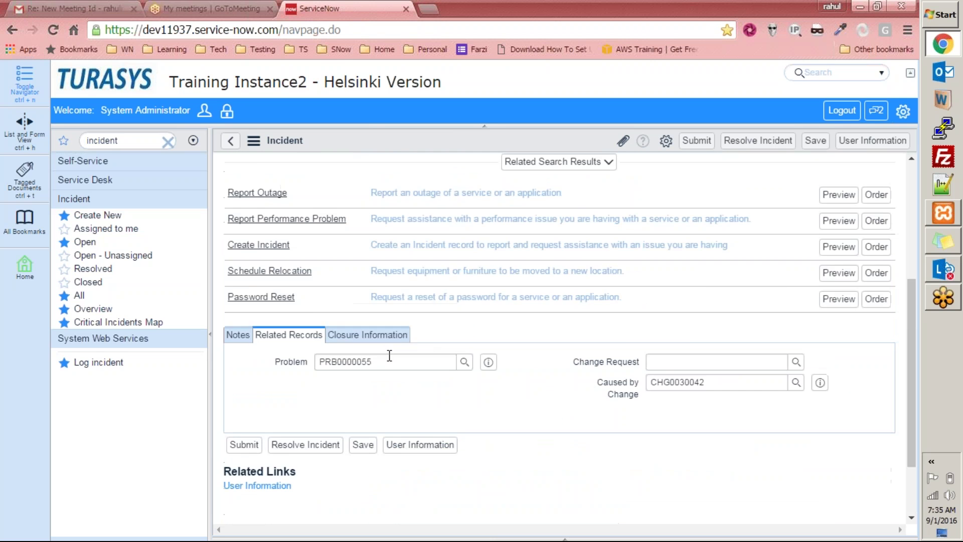
scroll(389, 355, down, 1)
click(358, 287)
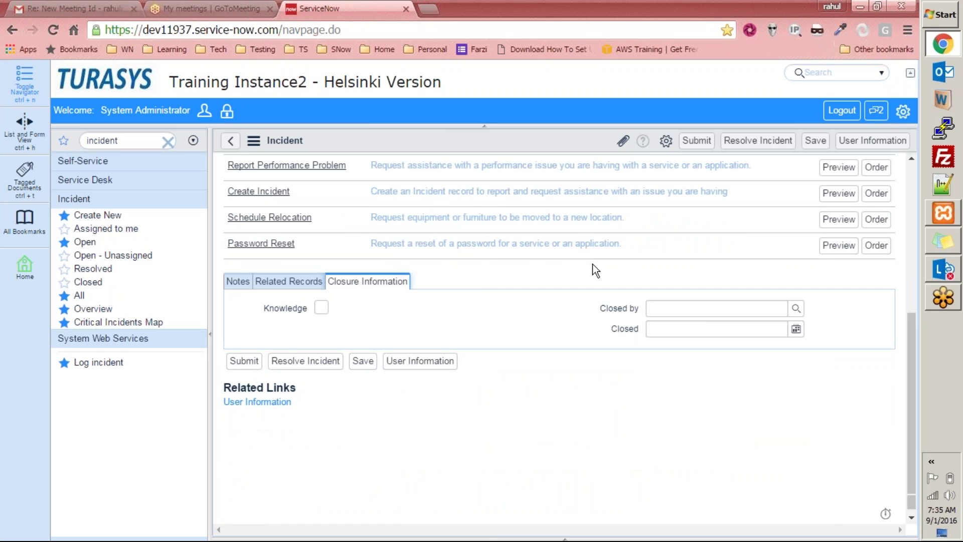
scroll(489, 299, up, 2)
scroll(489, 299, down, 1)
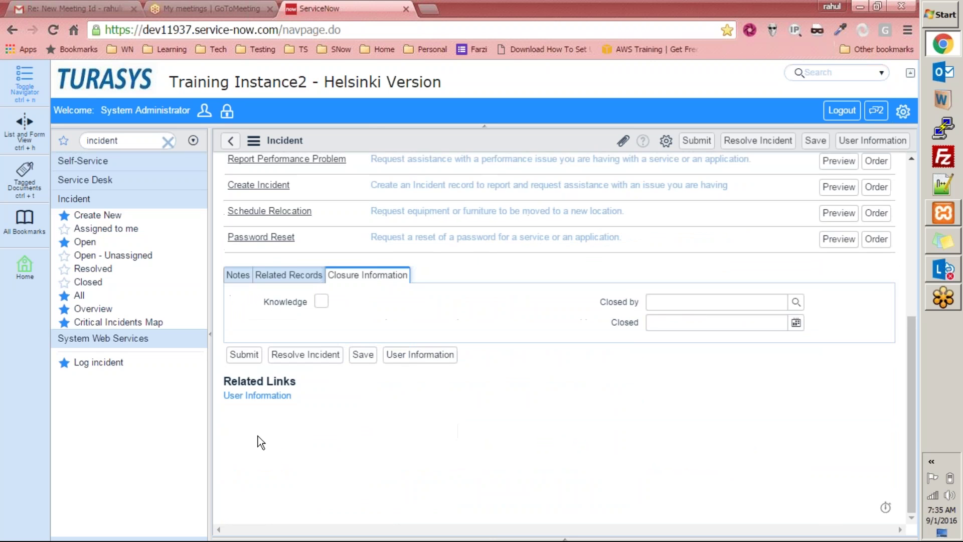
- Submit the new incident and sort the incident list by Number in descending order
click(244, 426)
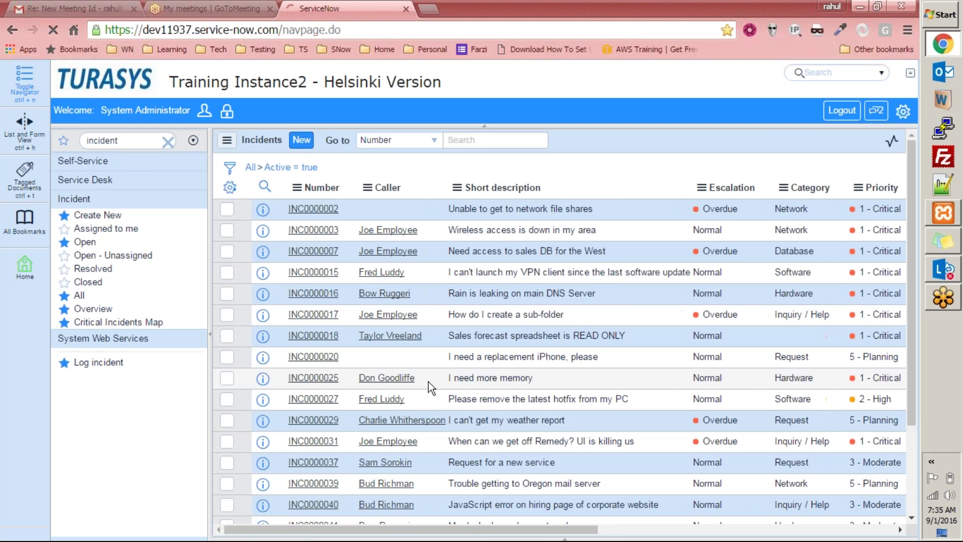
click(321, 185)
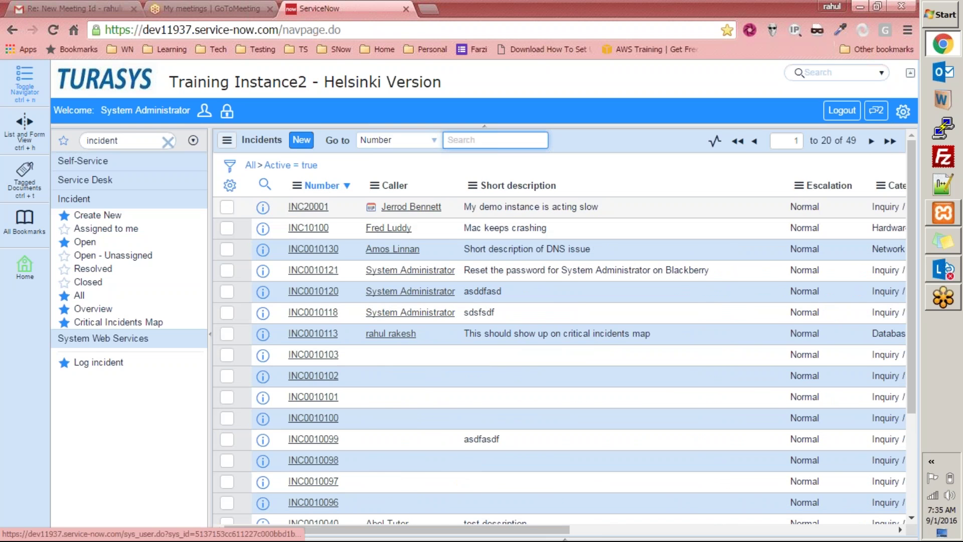
click(318, 187)
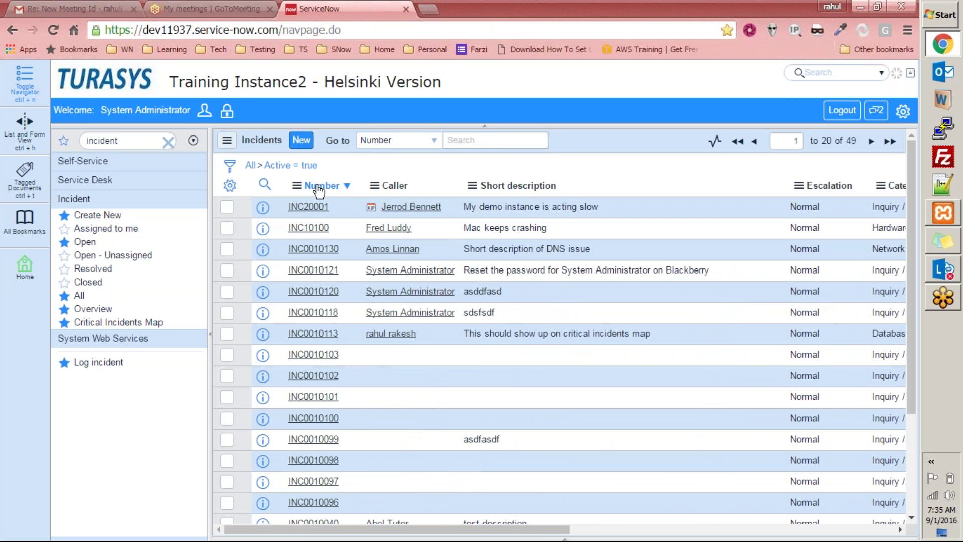
click(316, 186)
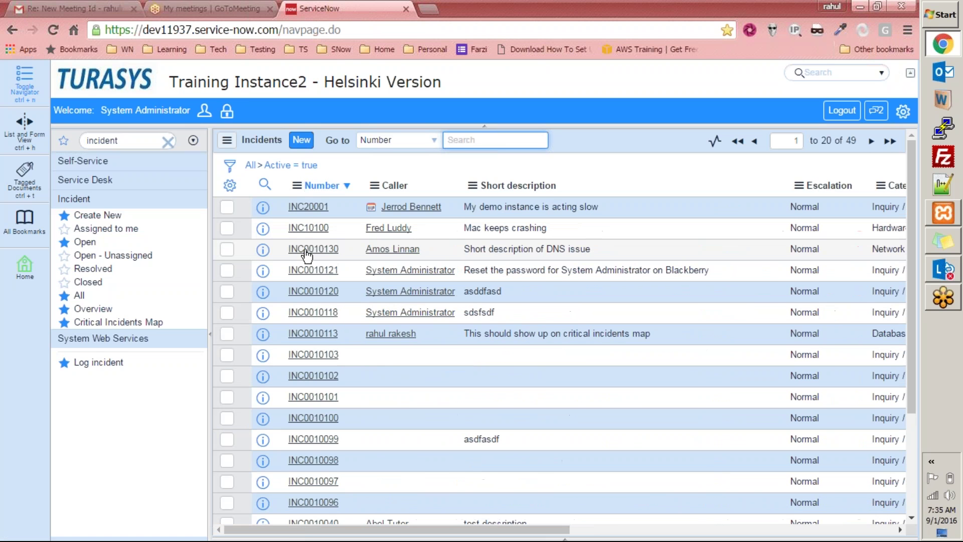
- Open incident INC0010130 from the list and review its saved fields, related search results and related lists
click(324, 250)
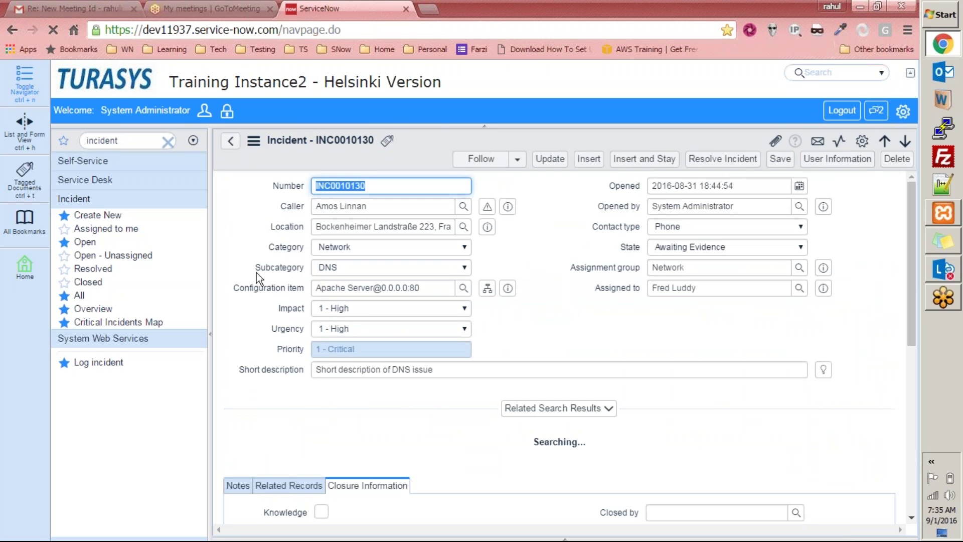
scroll(257, 272, down, 15)
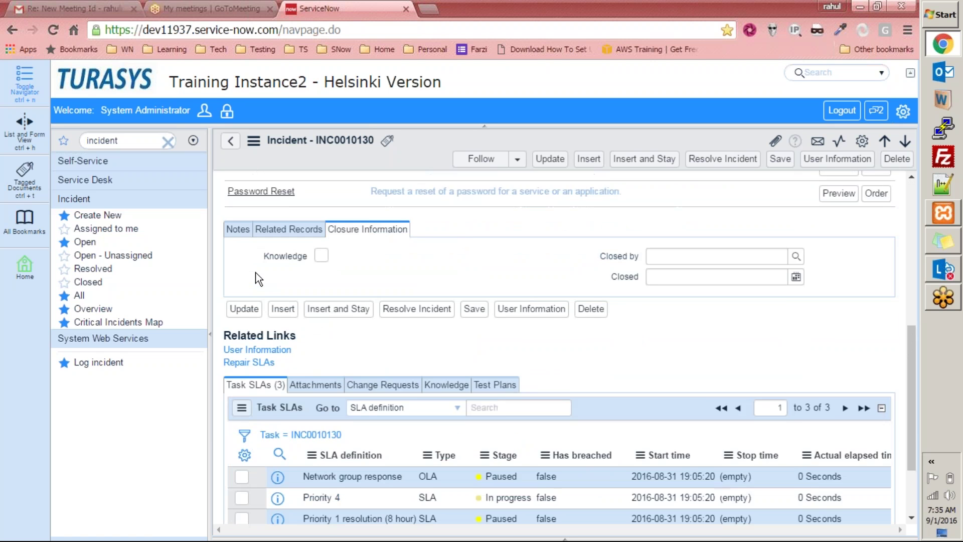
scroll(255, 272, up, 15)
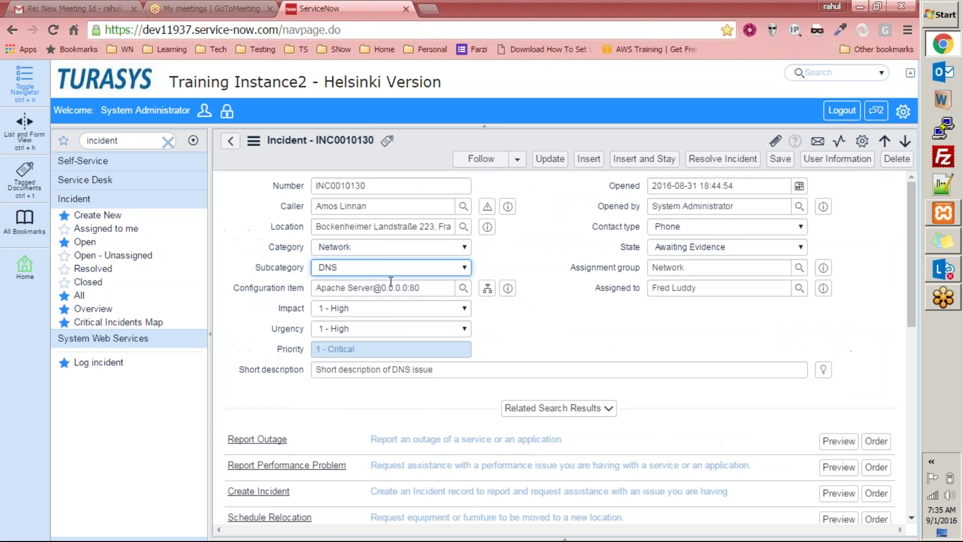
scroll(386, 282, down, 3)
scroll(383, 282, up, 3)
scroll(501, 302, down, 4)
scroll(489, 308, up, 3)
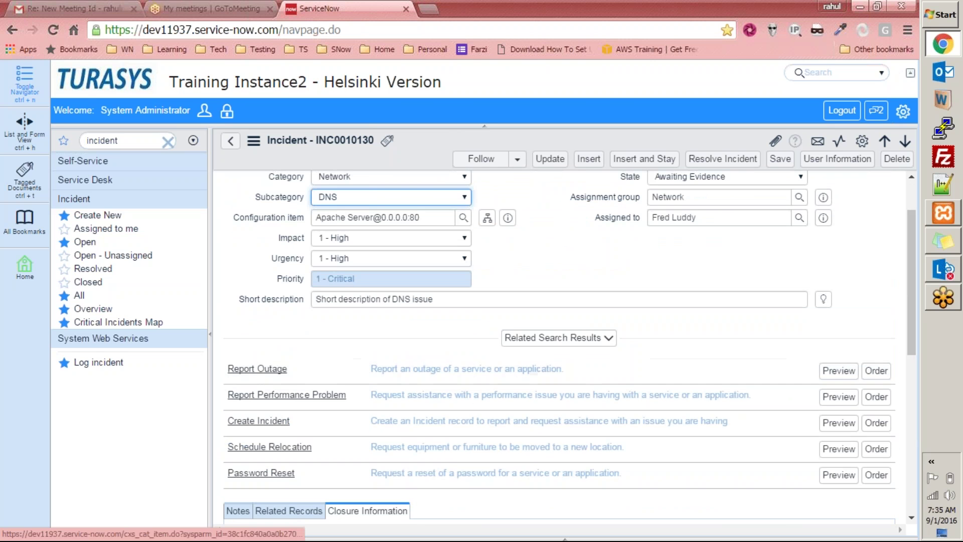
- Show the incident's Notes and review the comment about the DNS issue recorded in the Activity log
scroll(468, 468, down, 3)
click(237, 370)
scroll(427, 400, down, 5)
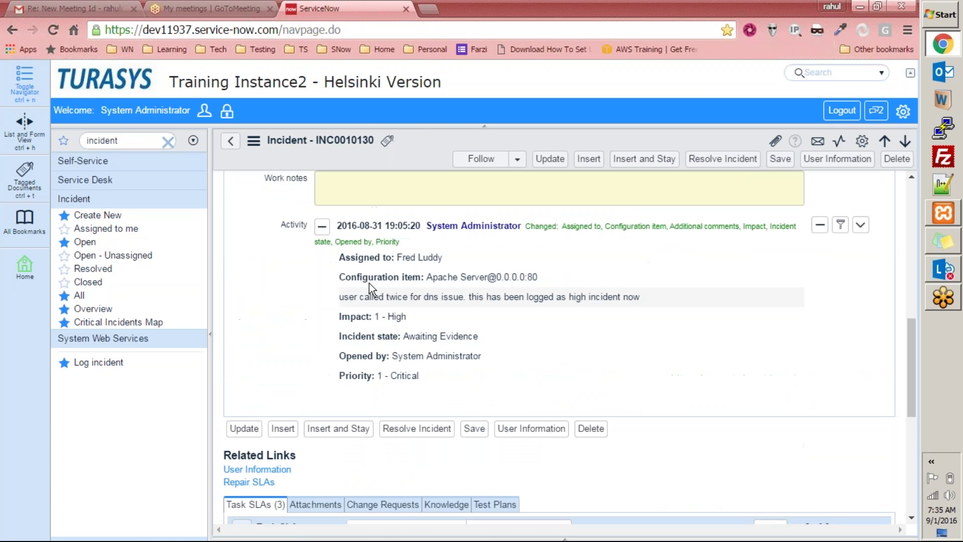
drag(344, 297, 686, 295)
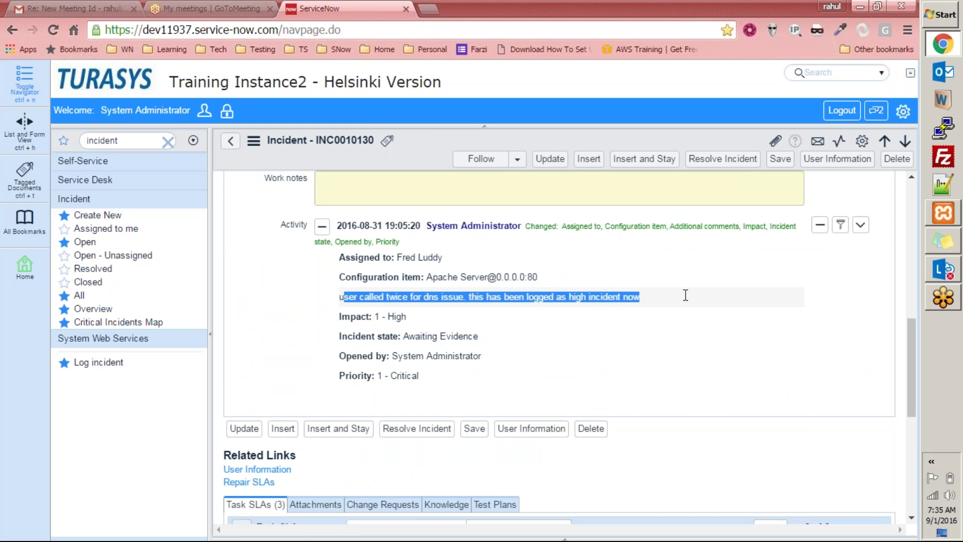
scroll(451, 341, up, 6)
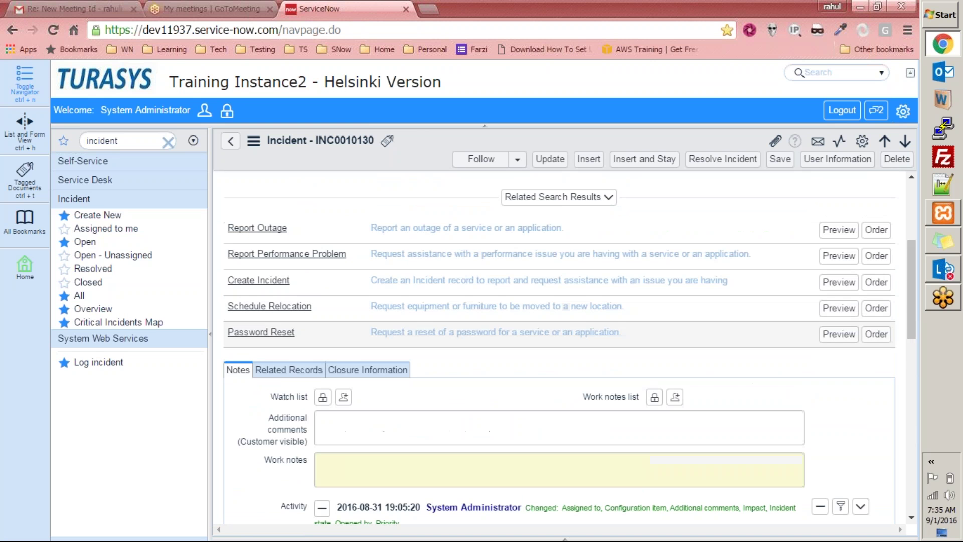
- Show the incident's Related Records and Closure Information sections and review their fields
click(298, 371)
scroll(348, 387, down, 5)
scroll(323, 452, up, 5)
click(368, 369)
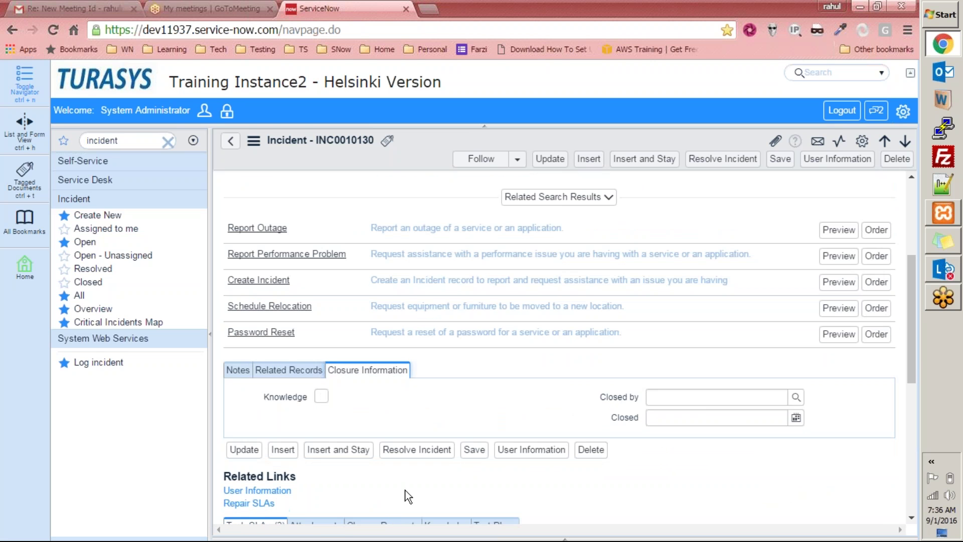
- Copy the assignee's name from the Assigned to field, duplicate the incident's browser tab and switch to the copy
scroll(404, 495, up, 4)
triple_click(727, 284)
key(ctrl+c)
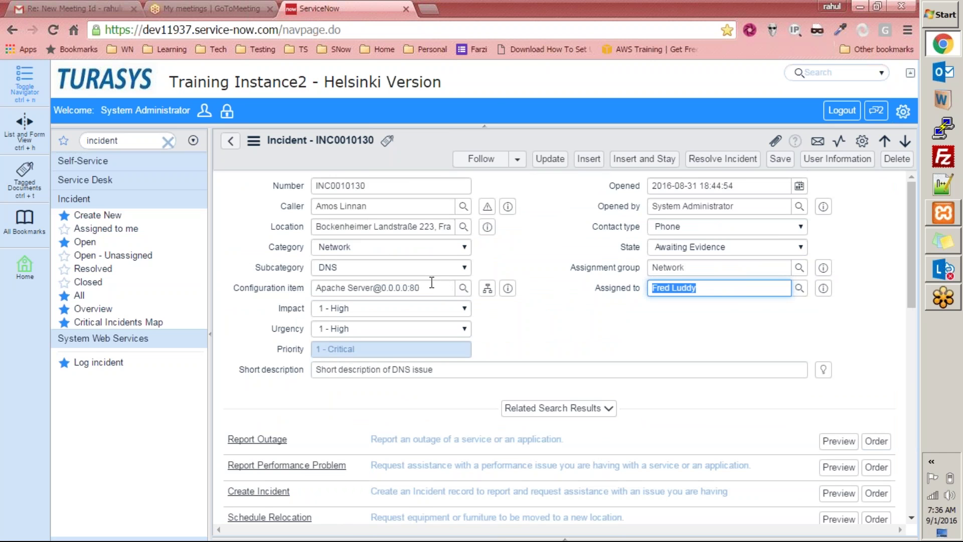
right_click(335, 14)
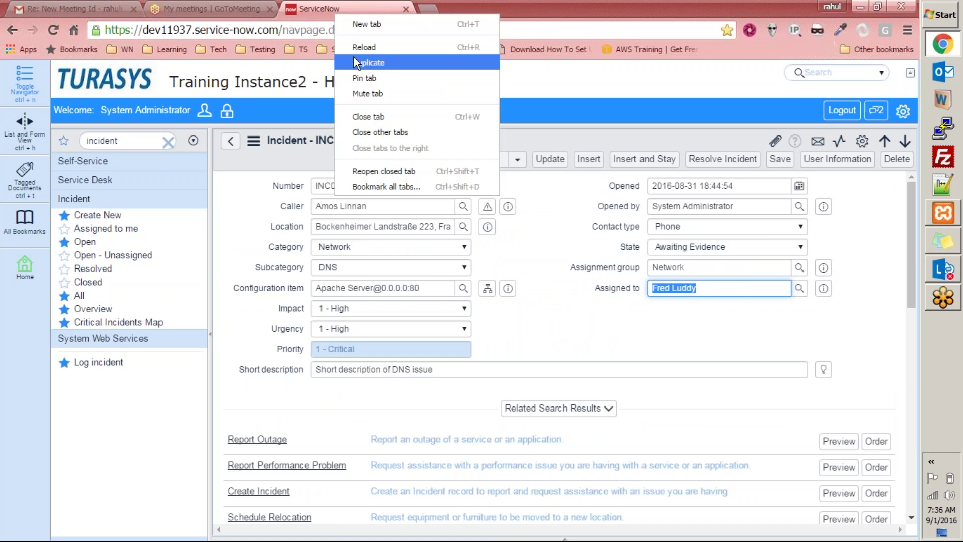
click(354, 59)
click(362, 9)
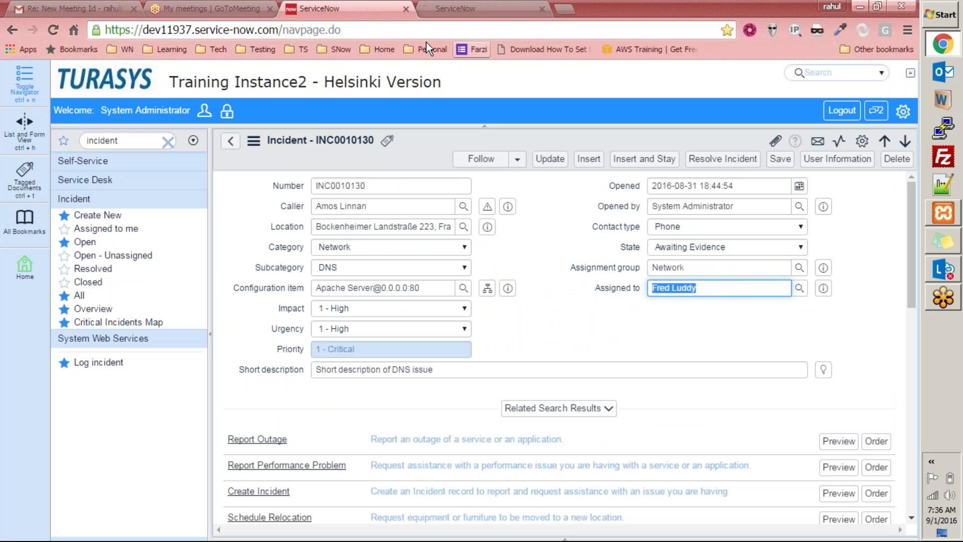
click(467, 8)
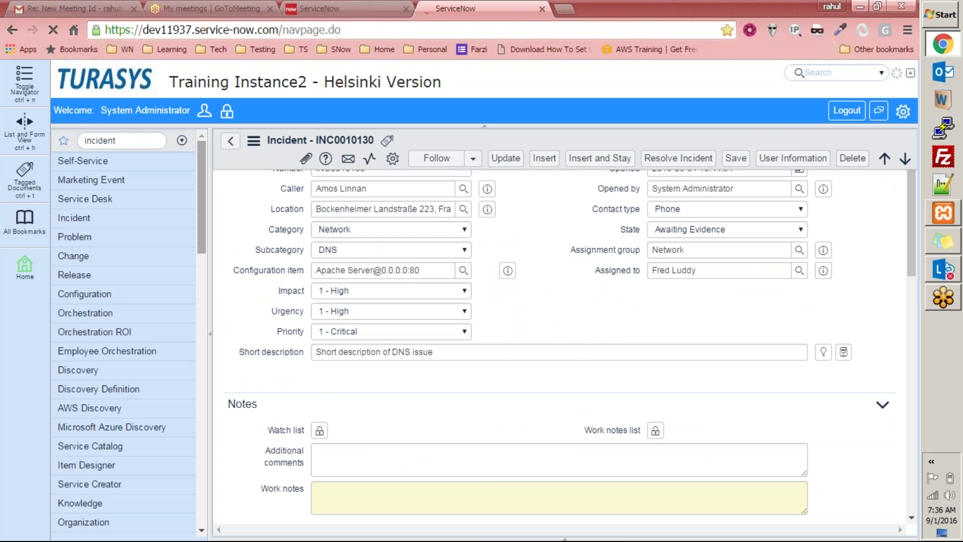
- Impersonate the user assigned to the incident, finding them by name in the Users lookup list
click(203, 111)
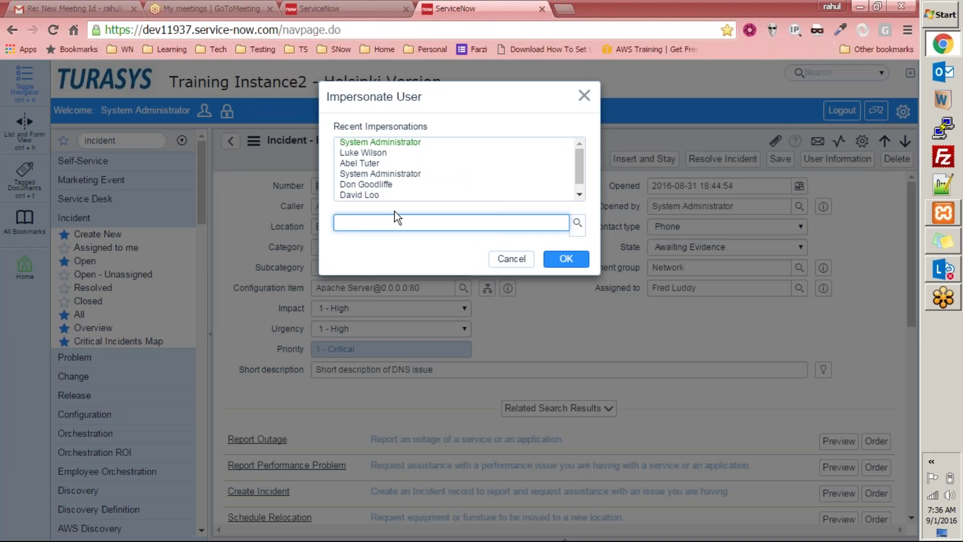
text(Fred Luddy)
click(555, 258)
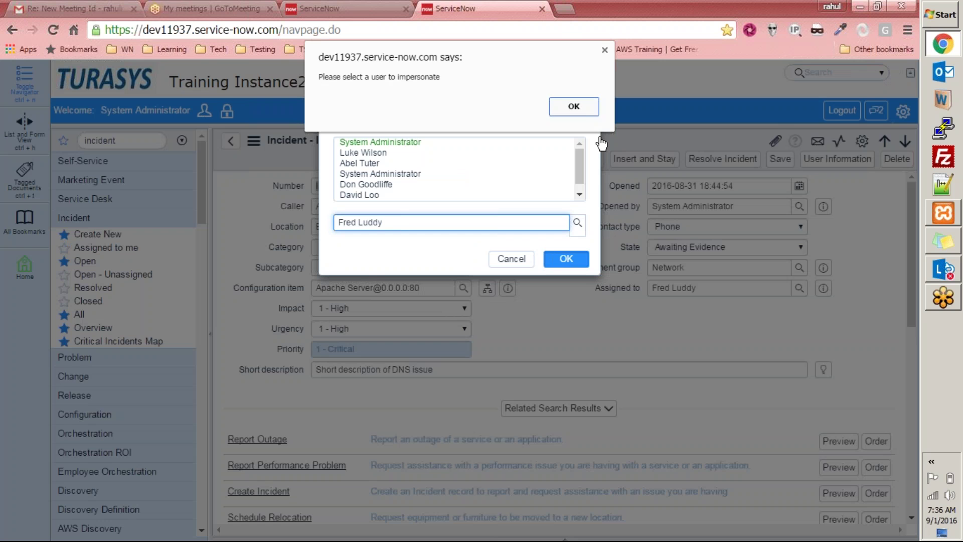
click(581, 109)
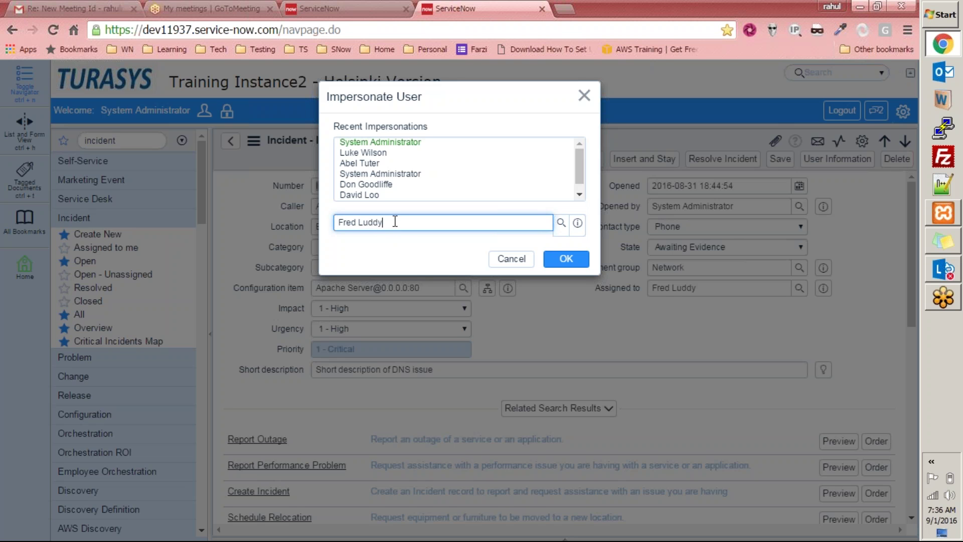
click(562, 223)
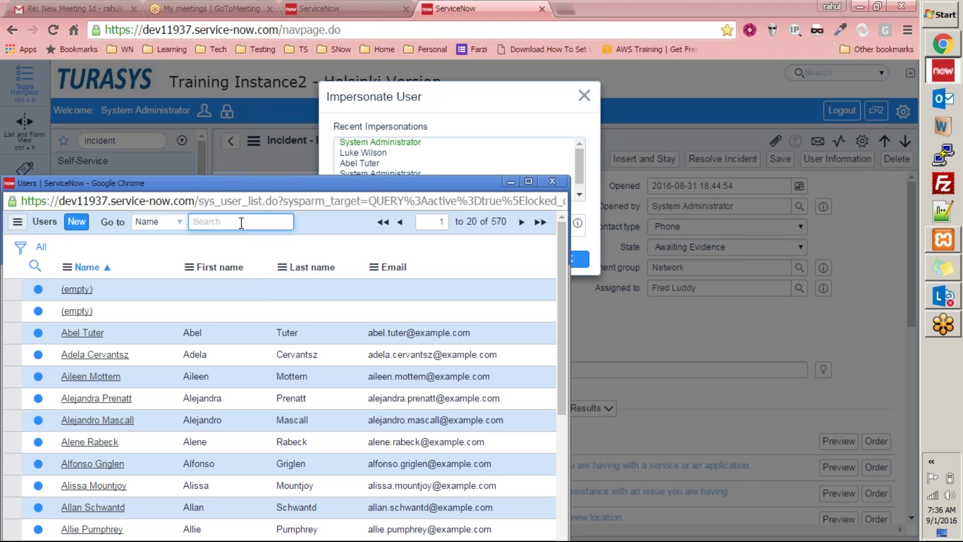
key(ctrl+v)
key(Return)
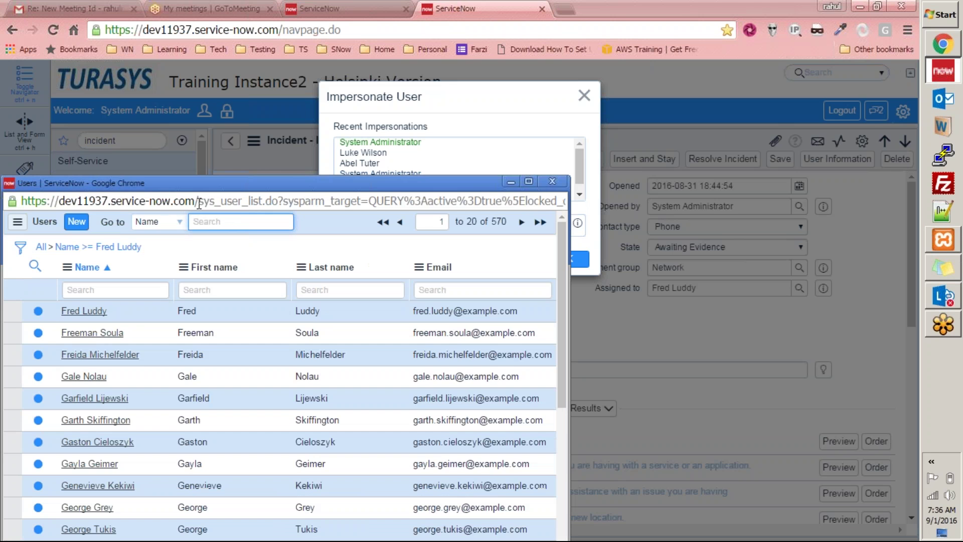
click(83, 310)
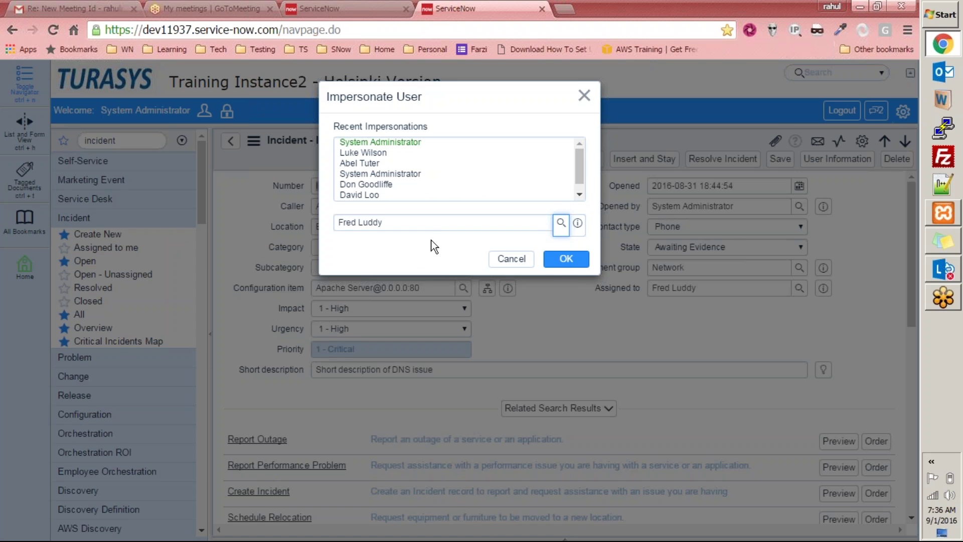
click(550, 264)
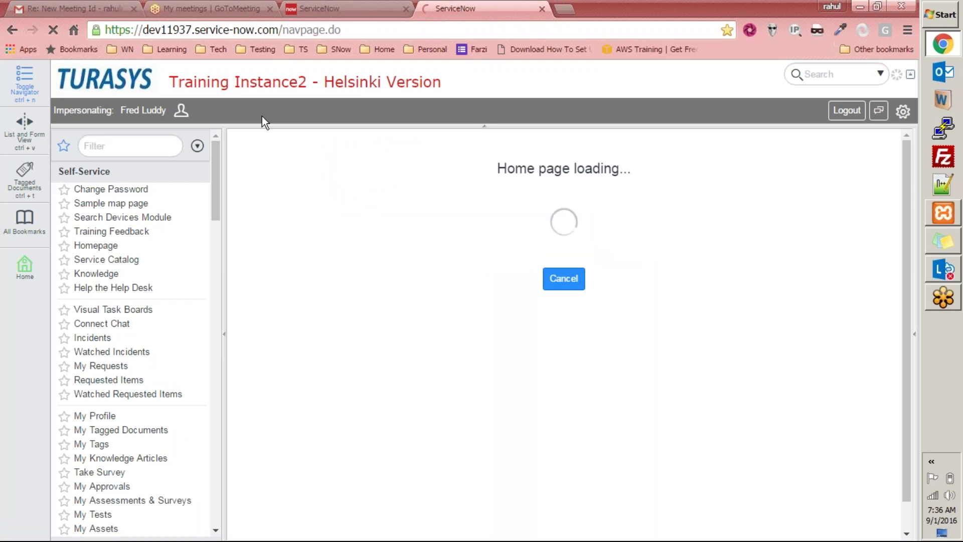
- Get the incident number from the administrator's tab and list all incidents in the impersonated session
key(ctrl+shift+Tab)
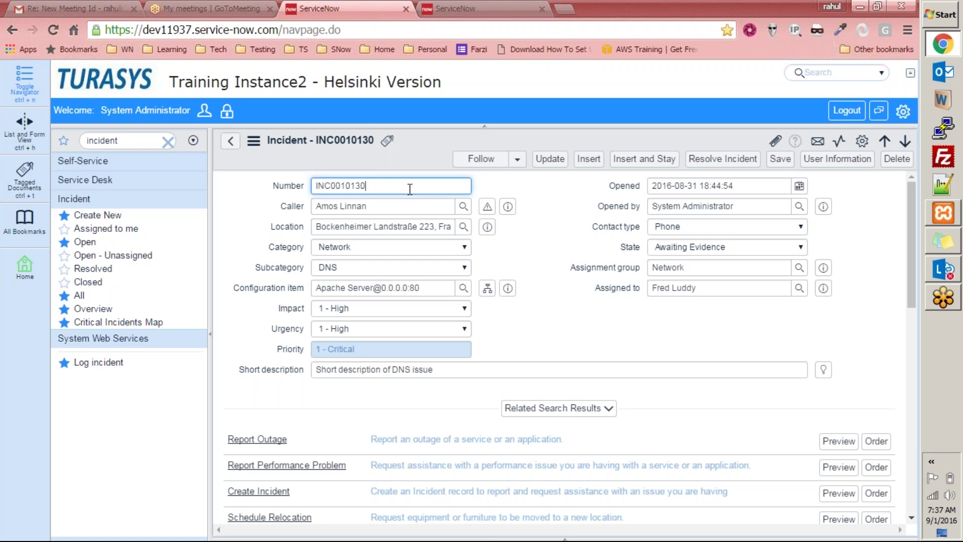
key(ctrl+Tab)
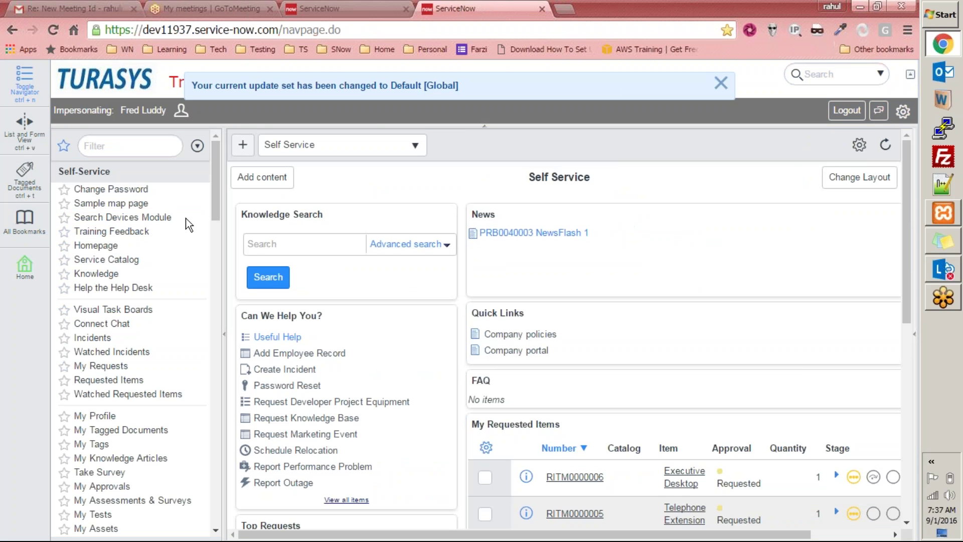
click(120, 141)
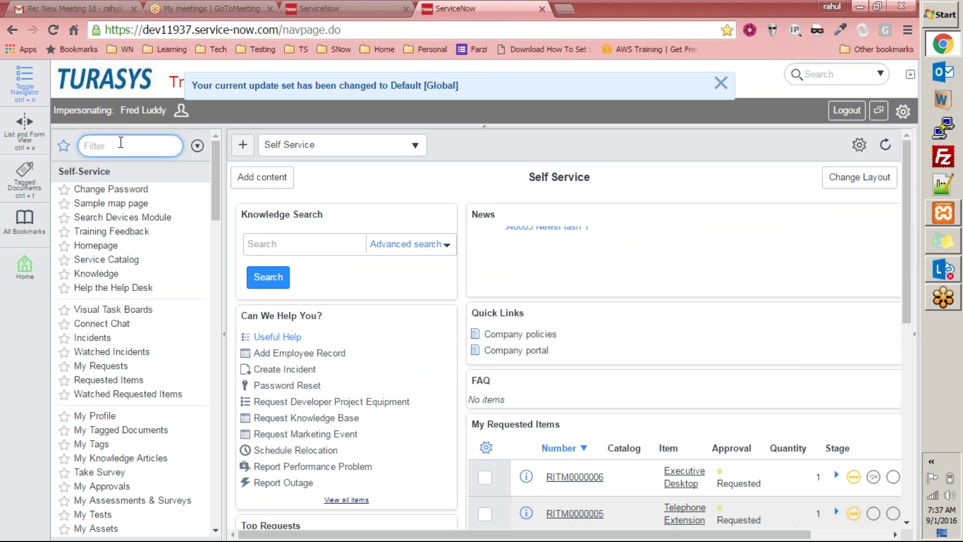
text(incident)
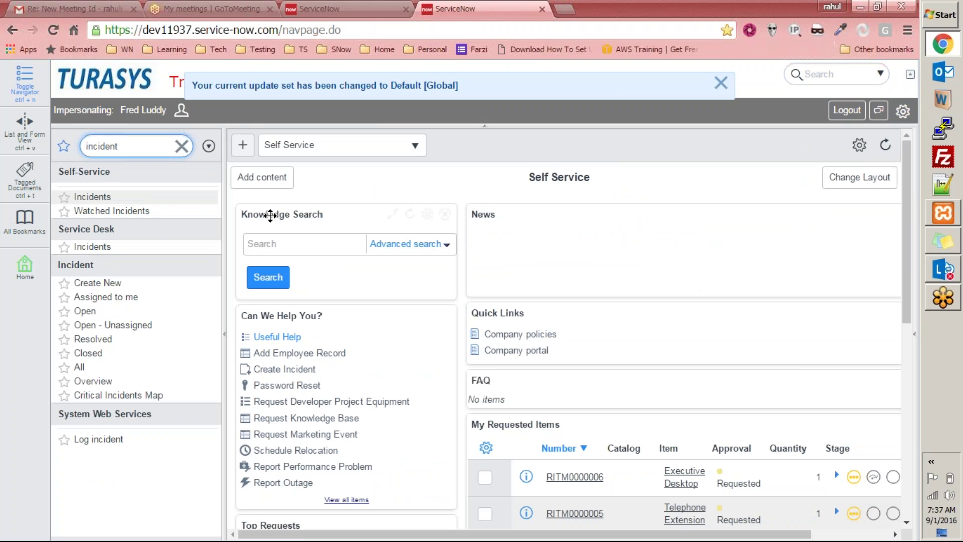
click(79, 367)
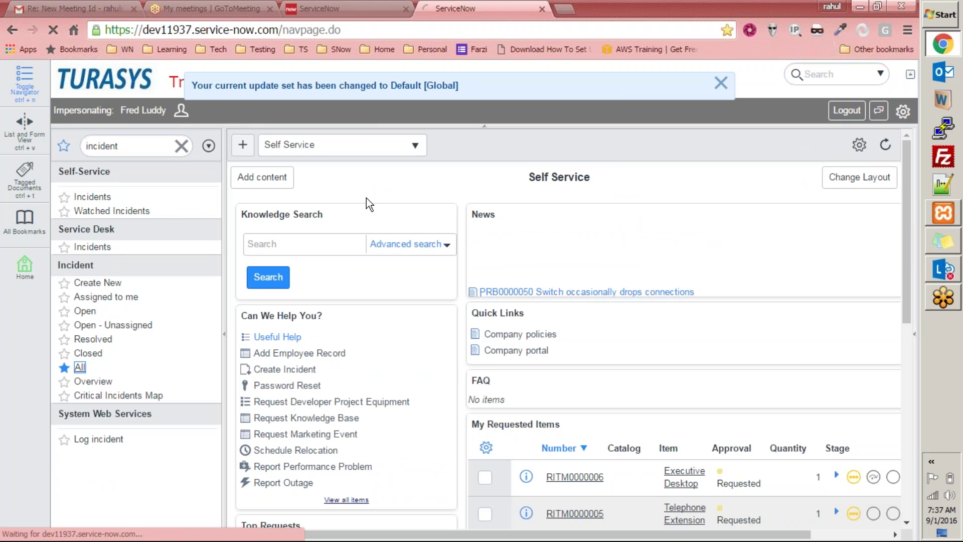
- Open the Self-Service incident list and search it by Number for INC0010130
double_click(156, 146)
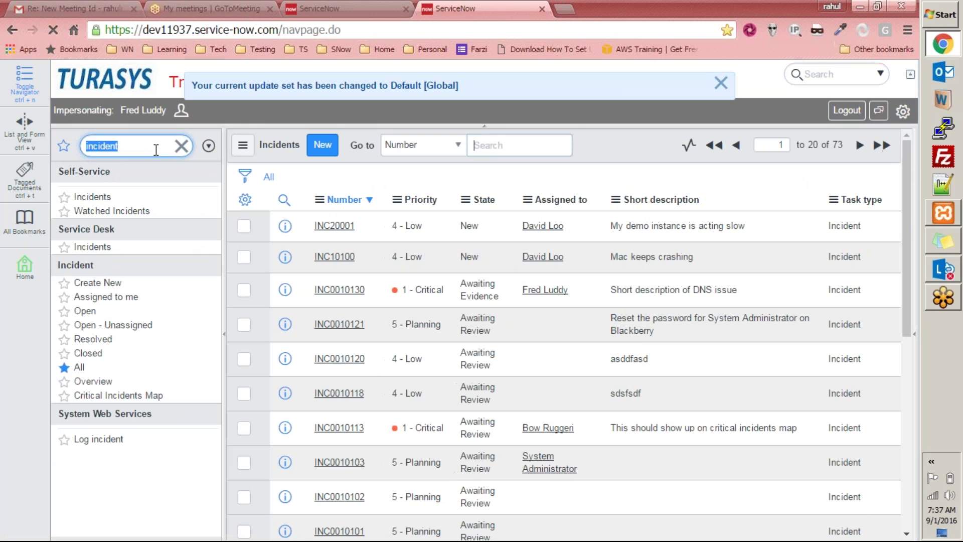
click(83, 198)
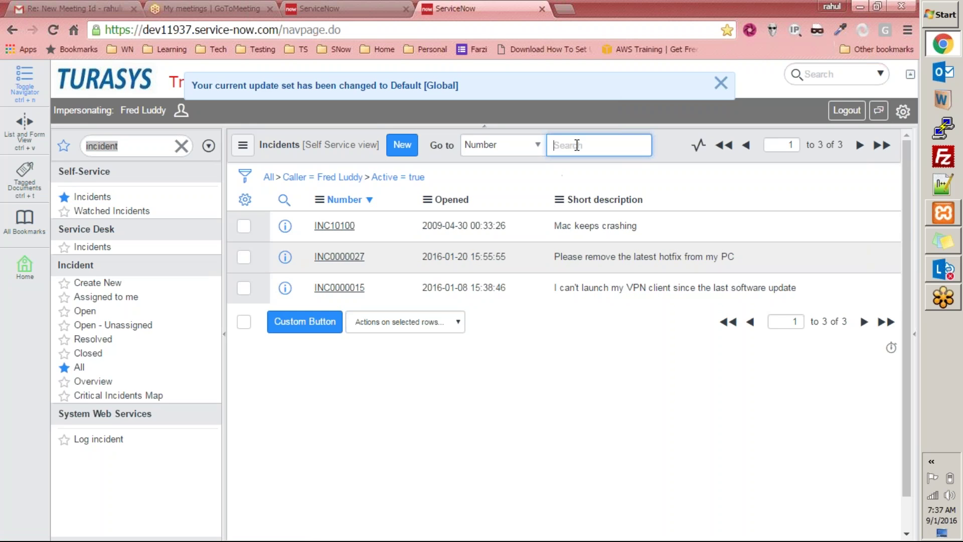
text(INC0010130)
key(Return)
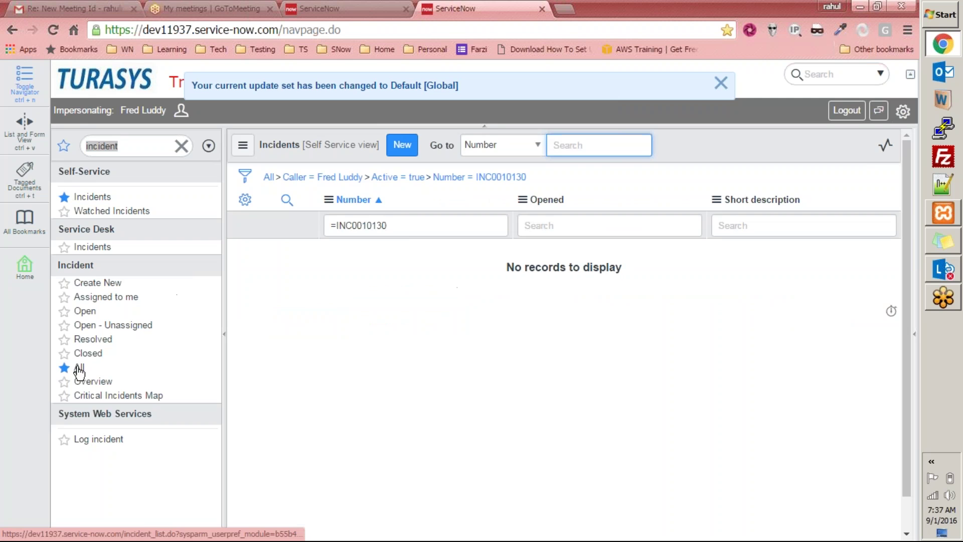
- Find INC0010130 by Number among all incidents and open its record to review the fields and related lists
click(80, 366)
text(INC0010130)
key(ctrl+z)
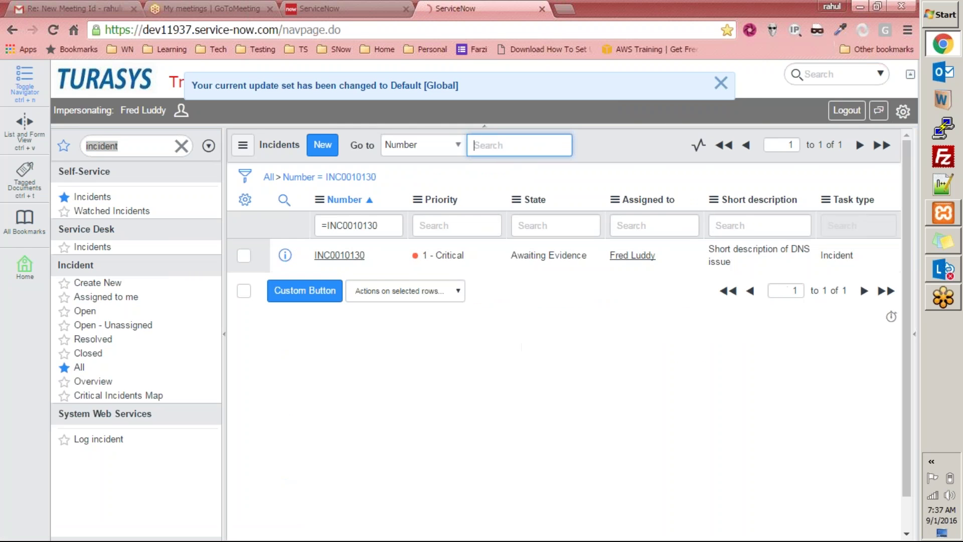
click(345, 256)
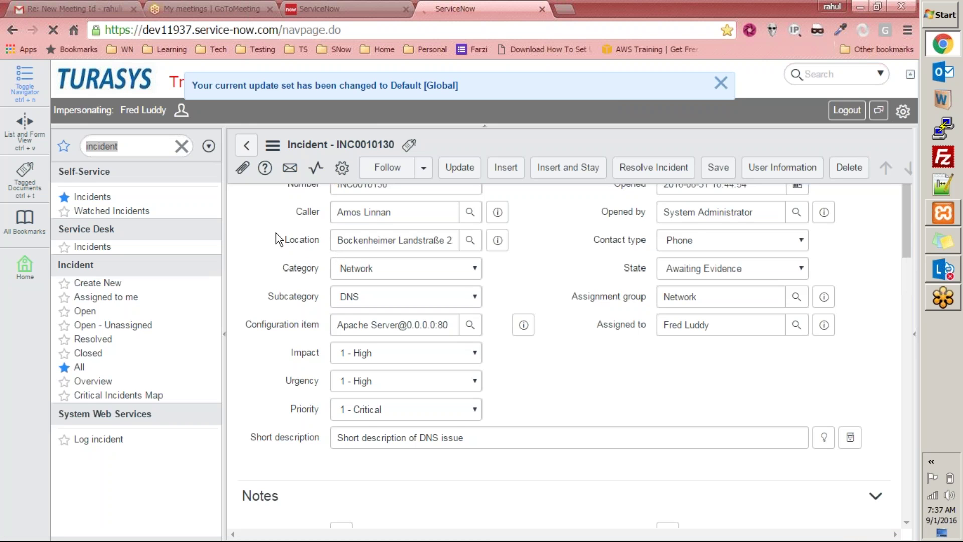
scroll(276, 232, down, 10)
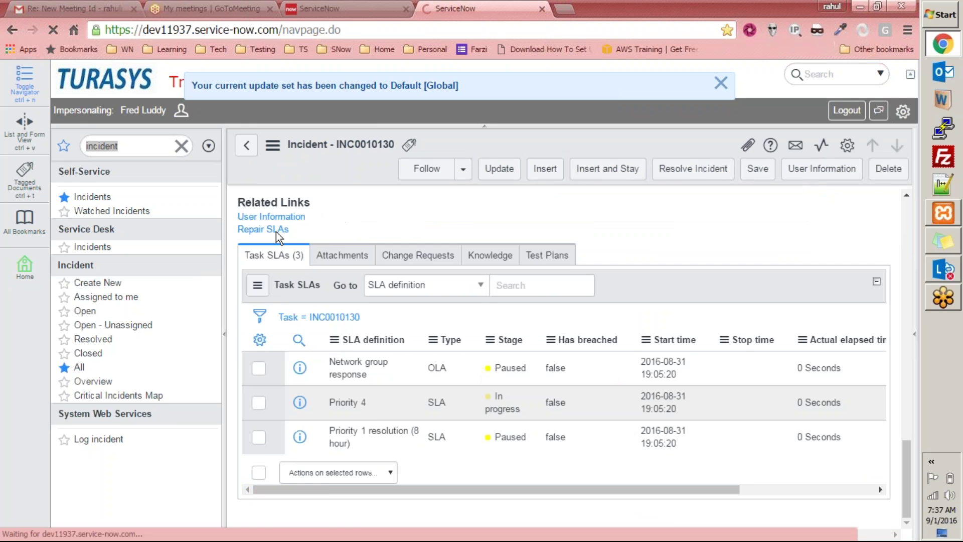
scroll(276, 230, down, 15)
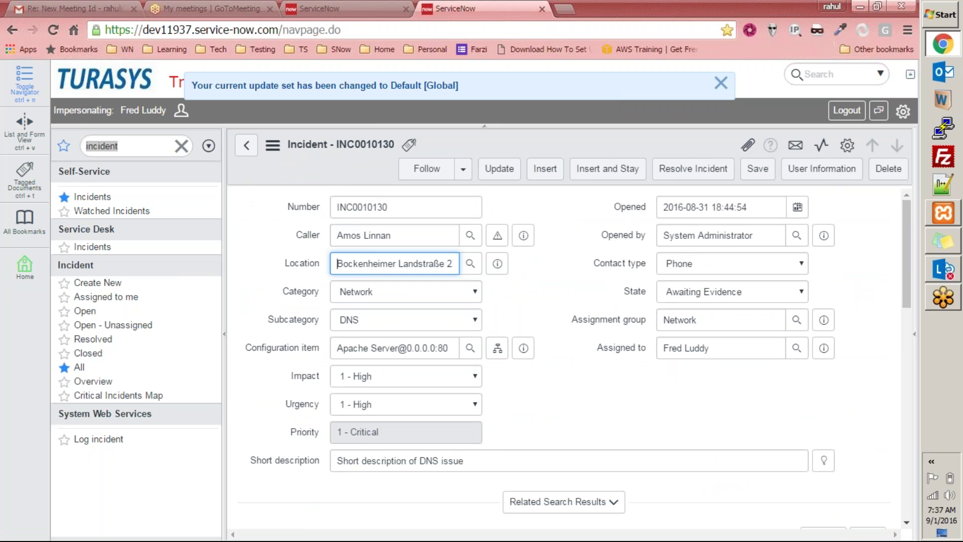
- Clear the navigator filter, collapse Self-Service and examine the full range of applications available to the impersonated user
click(181, 146)
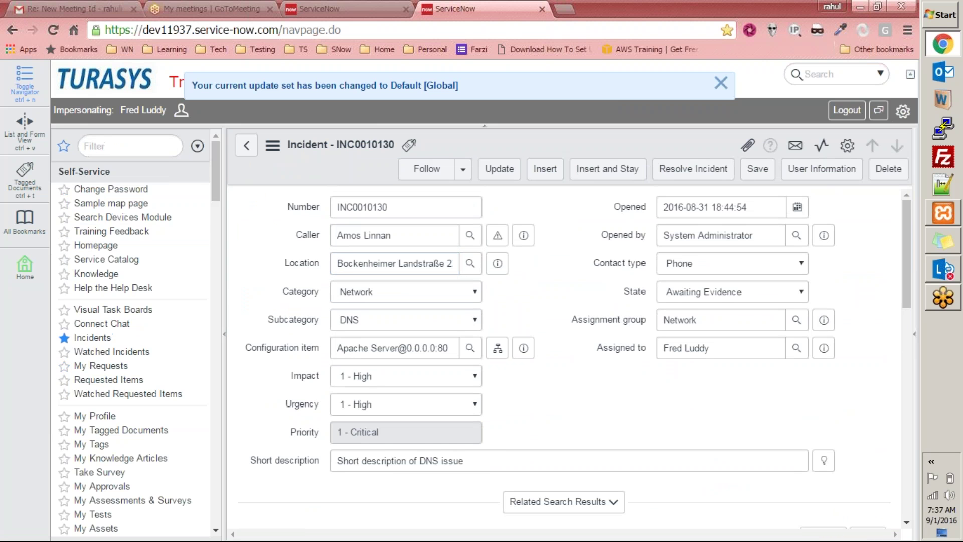
click(113, 171)
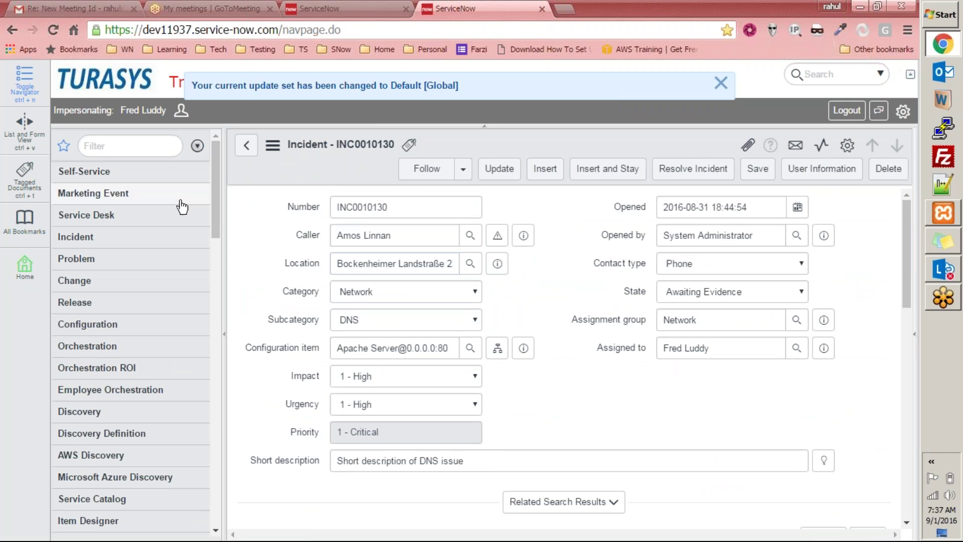
scroll(149, 311, down, 10)
scroll(148, 311, down, 10)
scroll(157, 307, up, 15)
scroll(158, 298, down, 5)
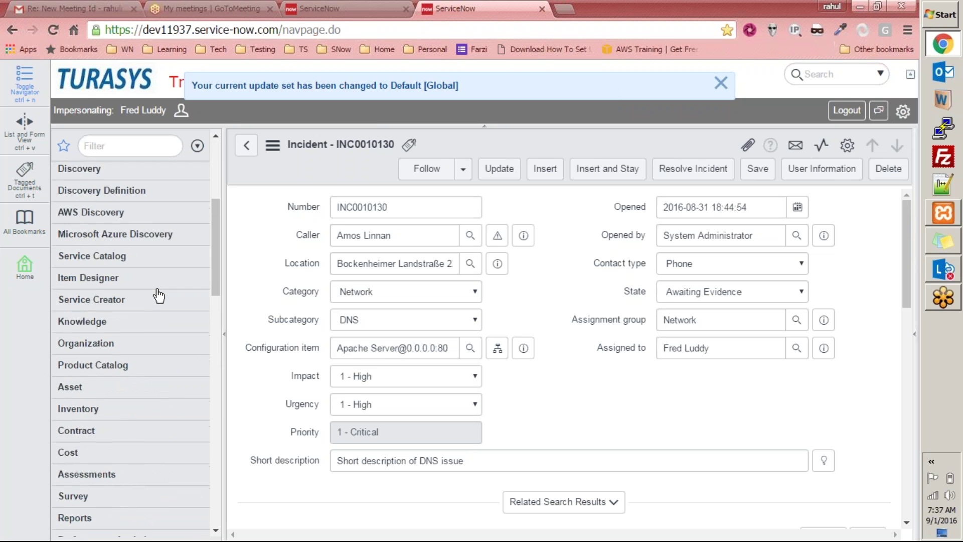
scroll(159, 296, down, 10)
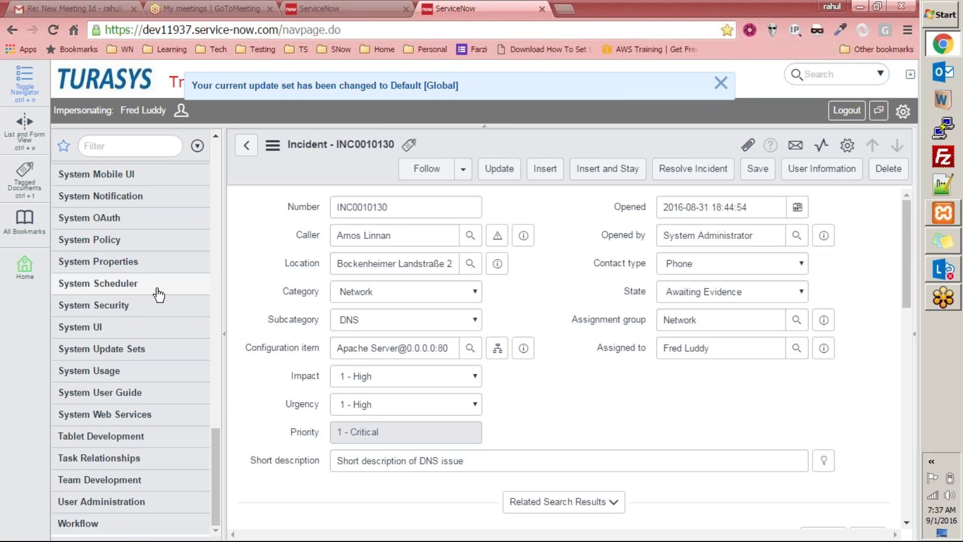
scroll(160, 291, up, 10)
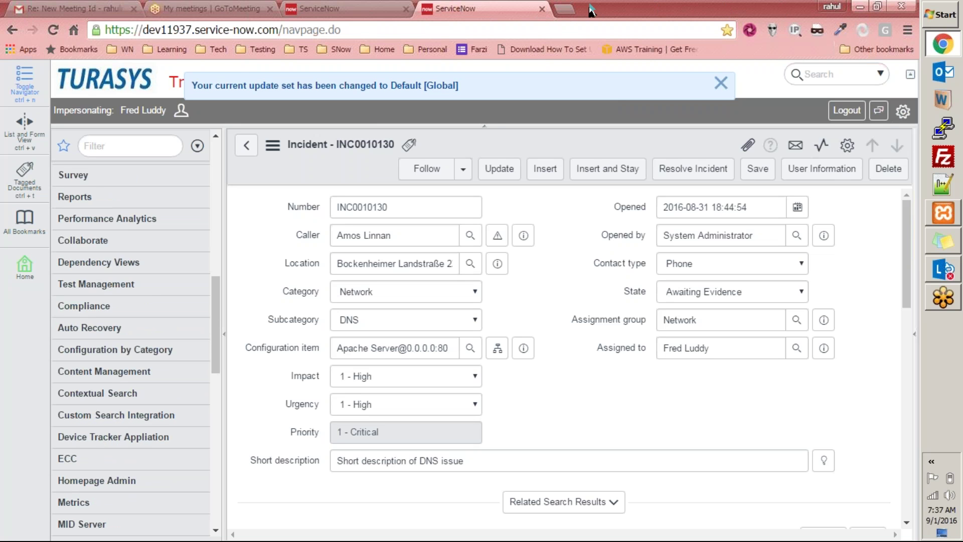
- Close the impersonated session's tab and review the incident's Task SLAs in the administrator's tab
click(541, 9)
click(580, 306)
scroll(581, 307, down, 10)
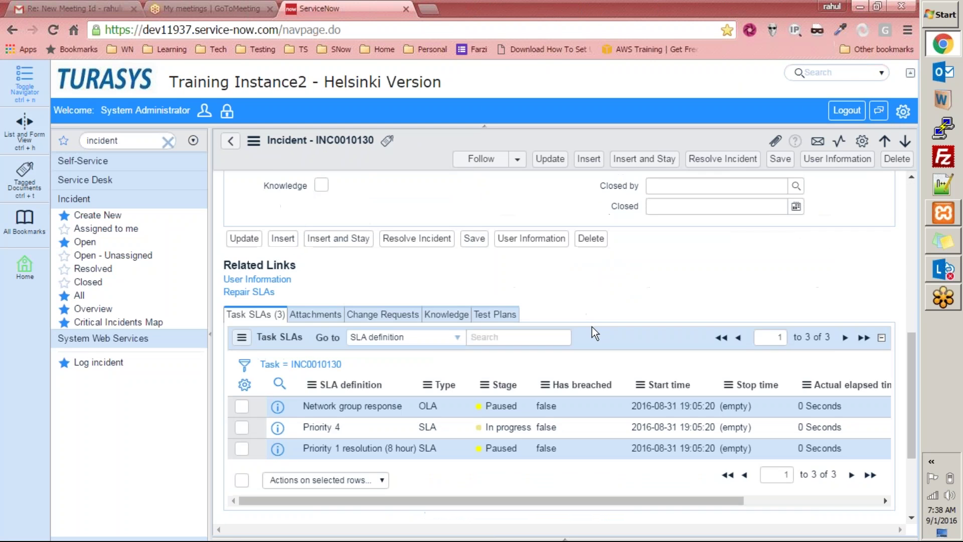
scroll(702, 341, up, 10)
- Reassign INC0010130 to the first user in the Assigned to lookup list and update the incident
click(799, 288)
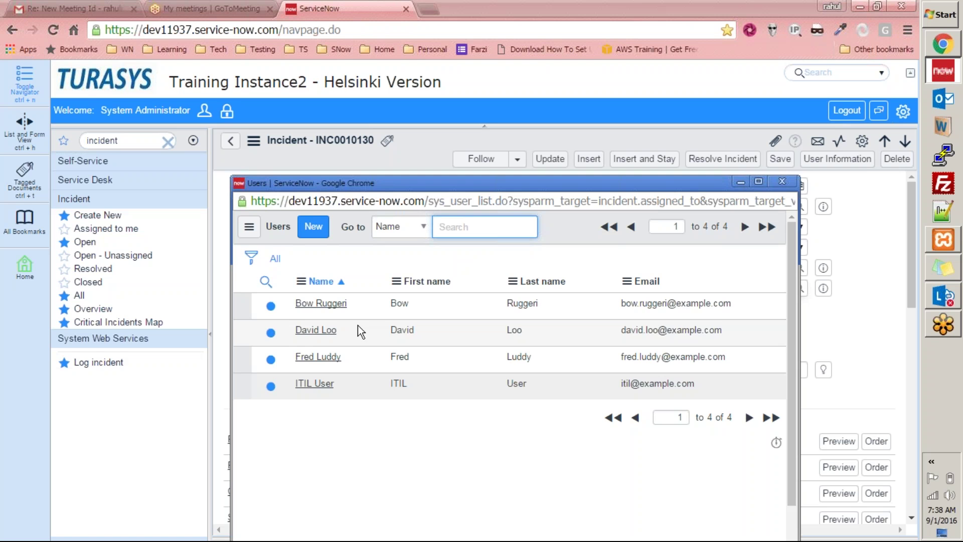
click(321, 303)
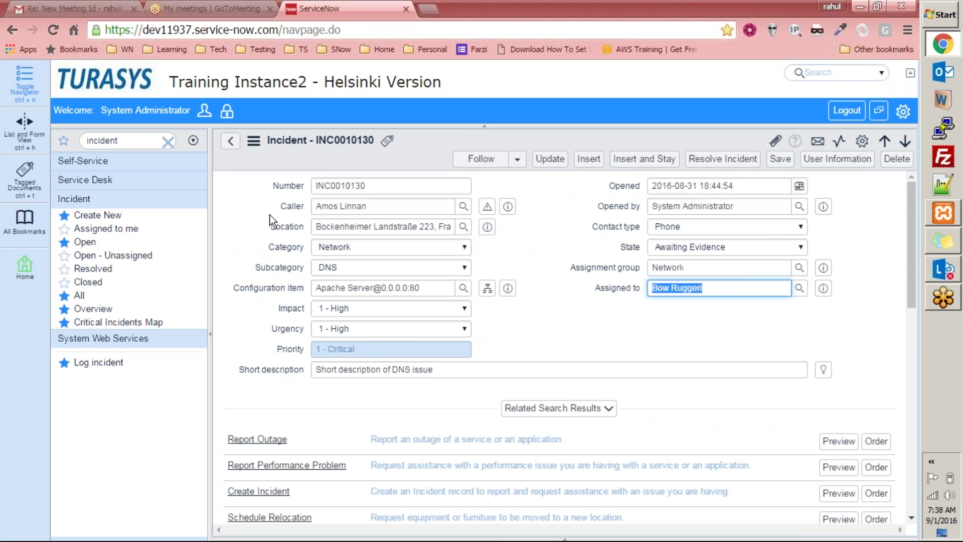
click(564, 160)
- Duplicate the ServiceNow browser tab and switch to the copy
right_click(365, 10)
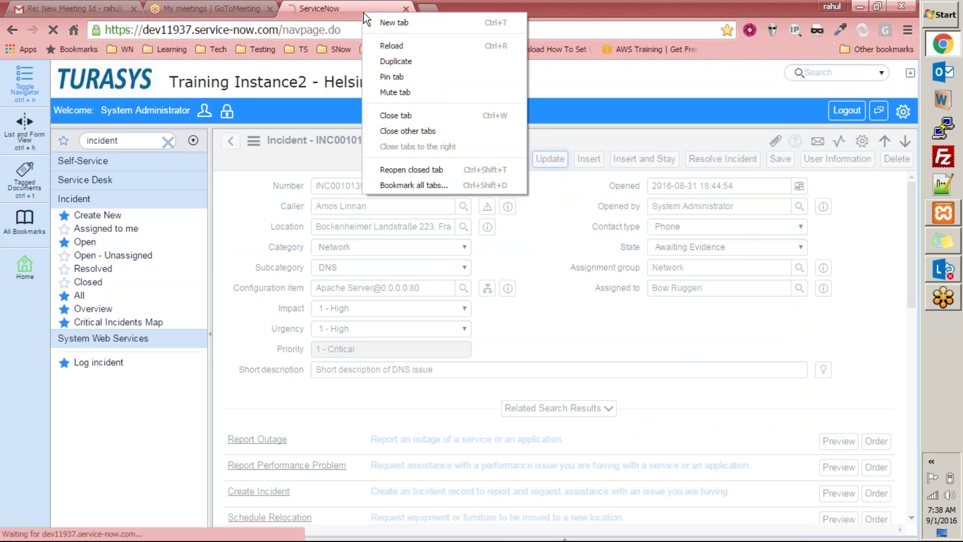
click(399, 61)
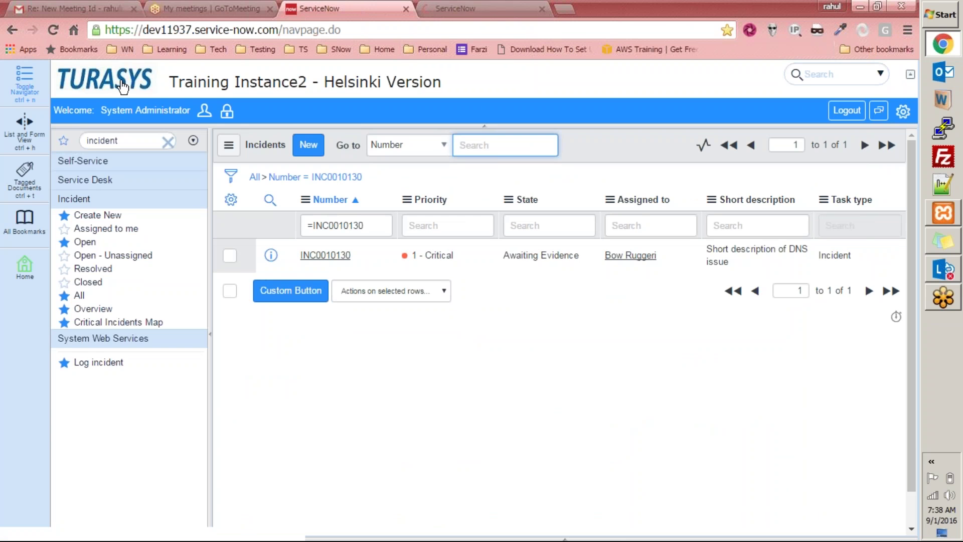
click(493, 7)
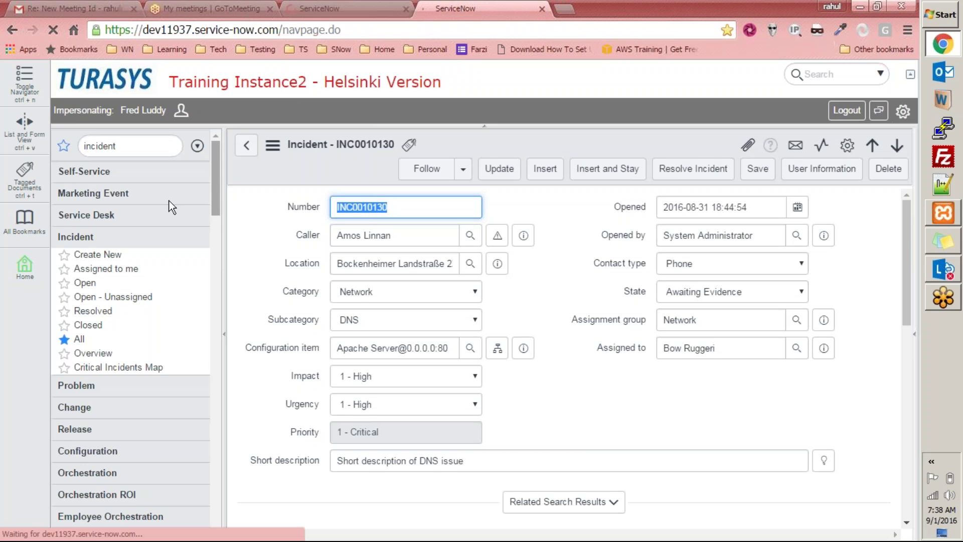
- Open the list of all incidents in the duplicated tab and check the session shown in the original tab
click(79, 339)
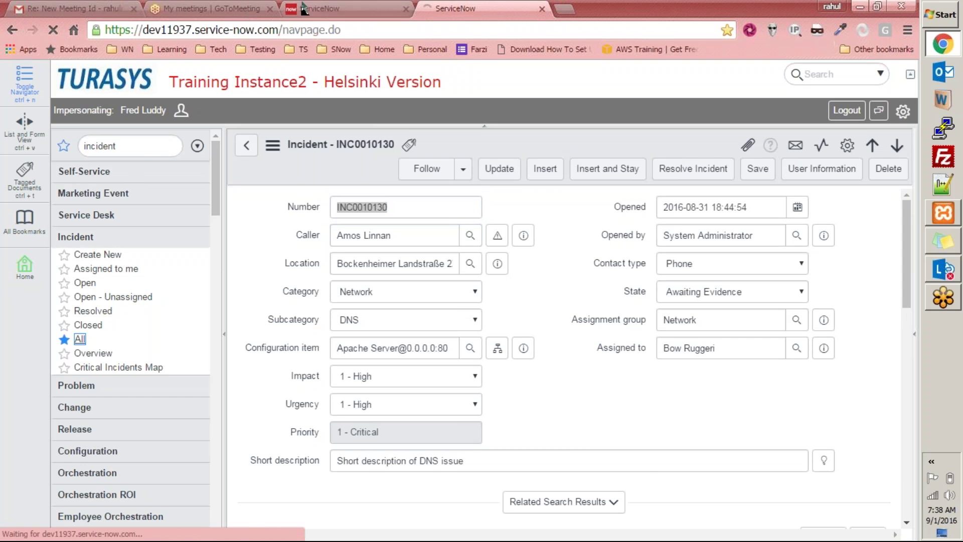
click(303, 9)
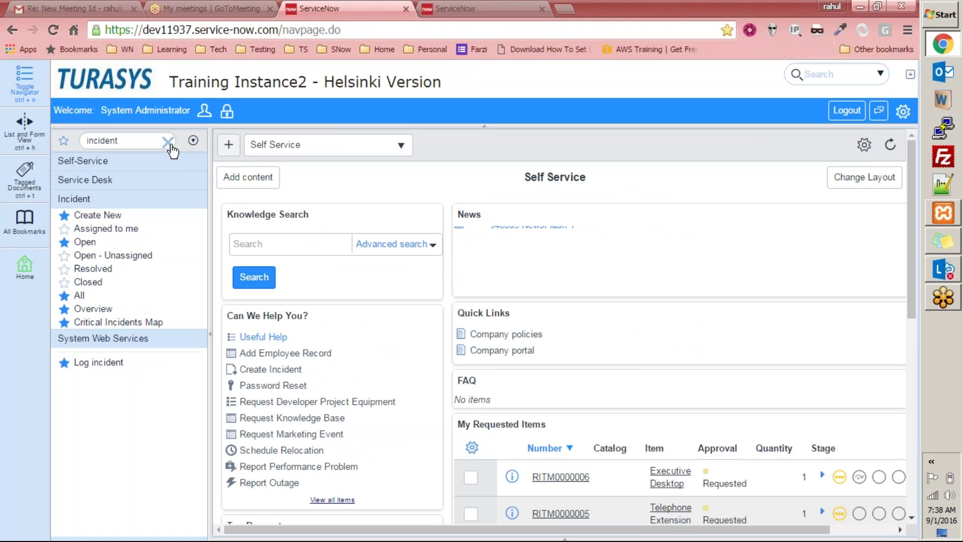
click(479, 8)
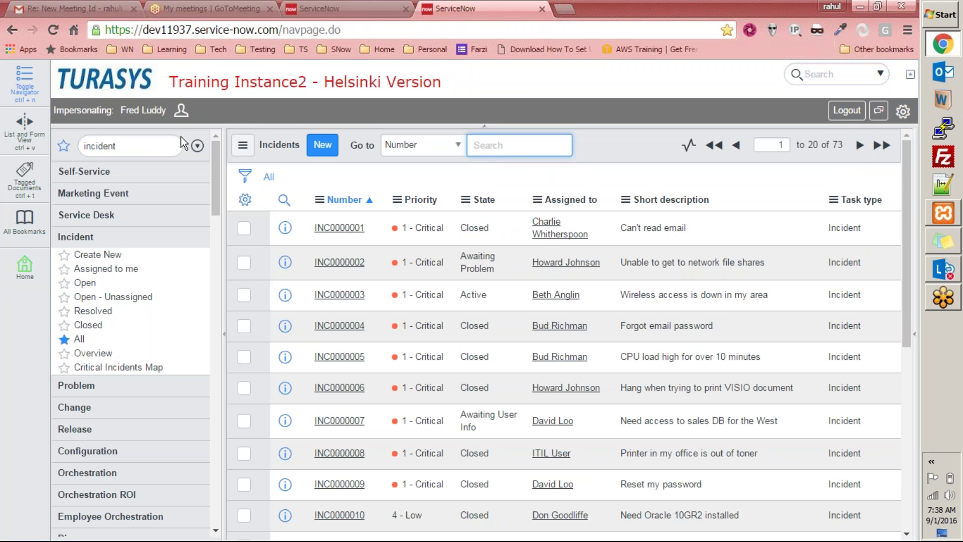
- Impersonate the user now assigned to INC0010130
click(181, 110)
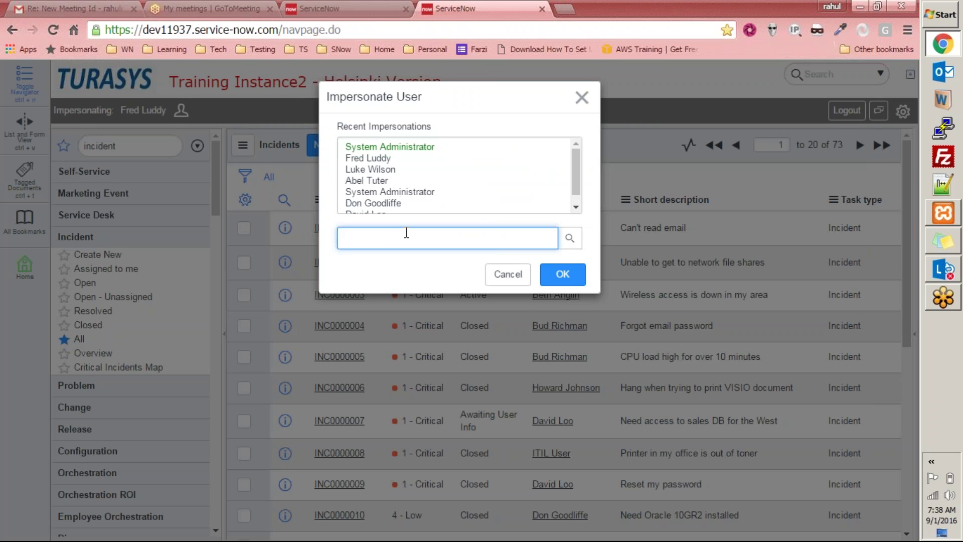
text(Bow Ruggeri)
key(Return)
click(563, 279)
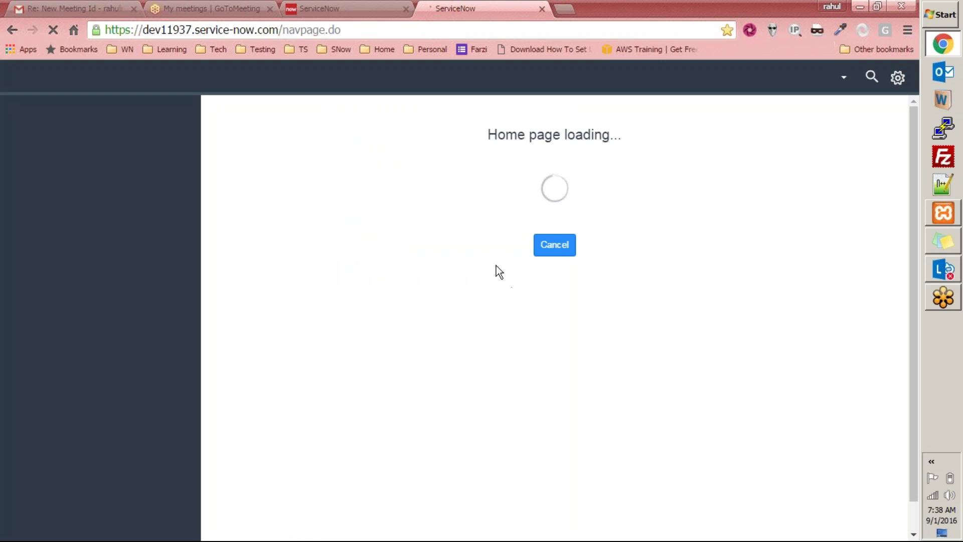
- Review the Theme, Lists, Forms, Notifications and General sections of the System Settings, leaving every option as it is
click(897, 76)
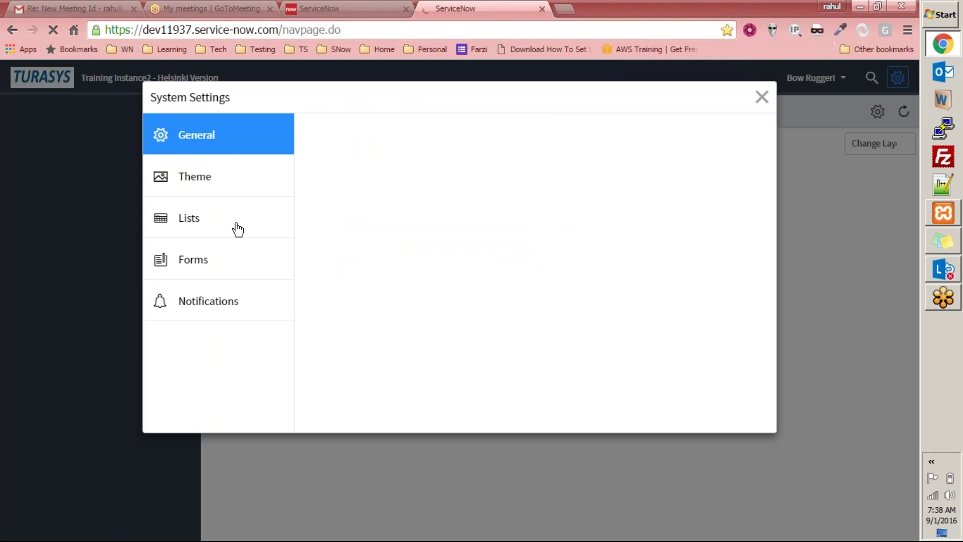
click(213, 191)
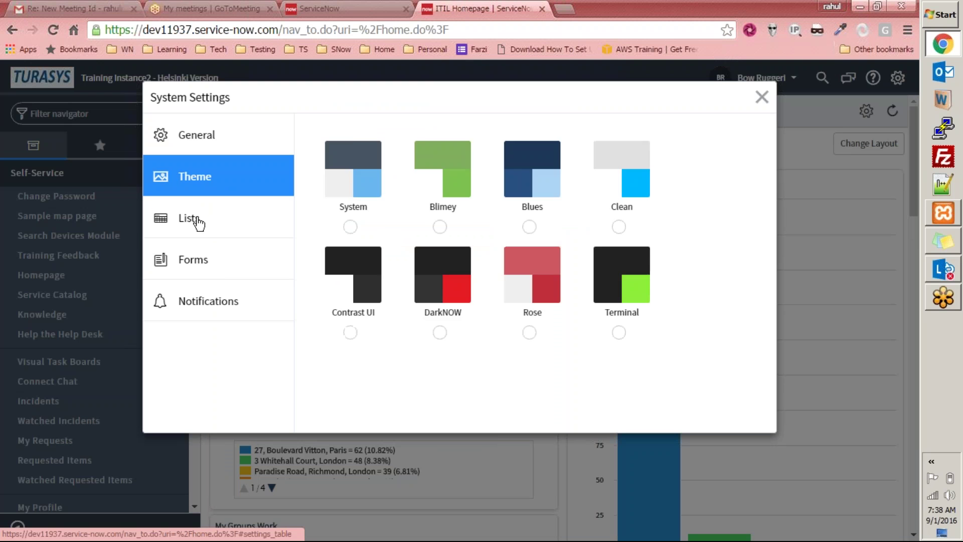
click(199, 223)
click(201, 254)
click(207, 303)
click(218, 140)
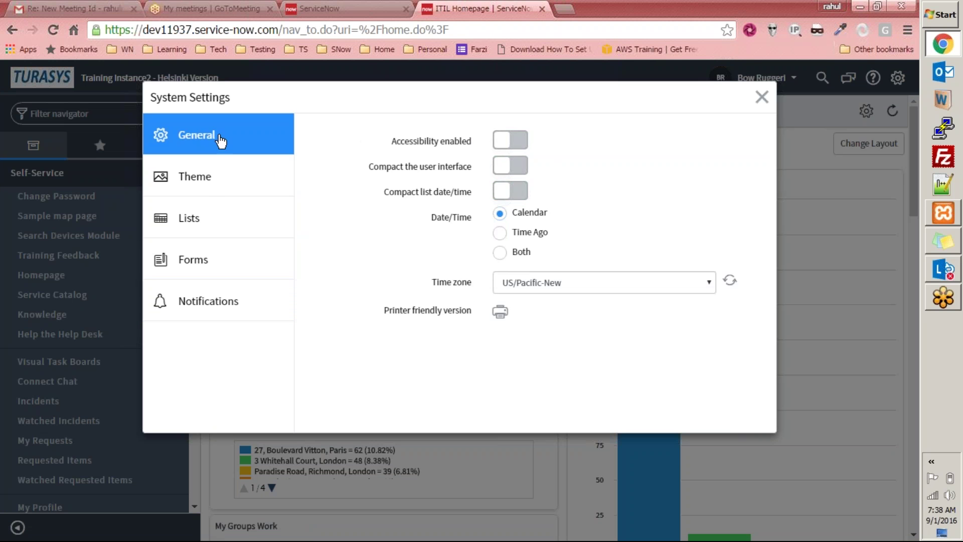
click(761, 97)
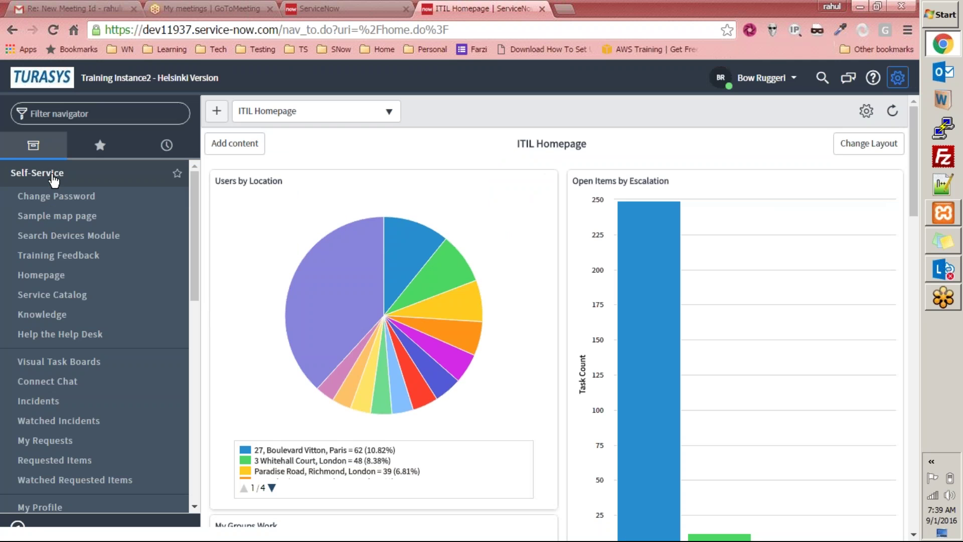
- Open the Self-Service Incidents list and look through the modules available to the impersonated user
click(90, 108)
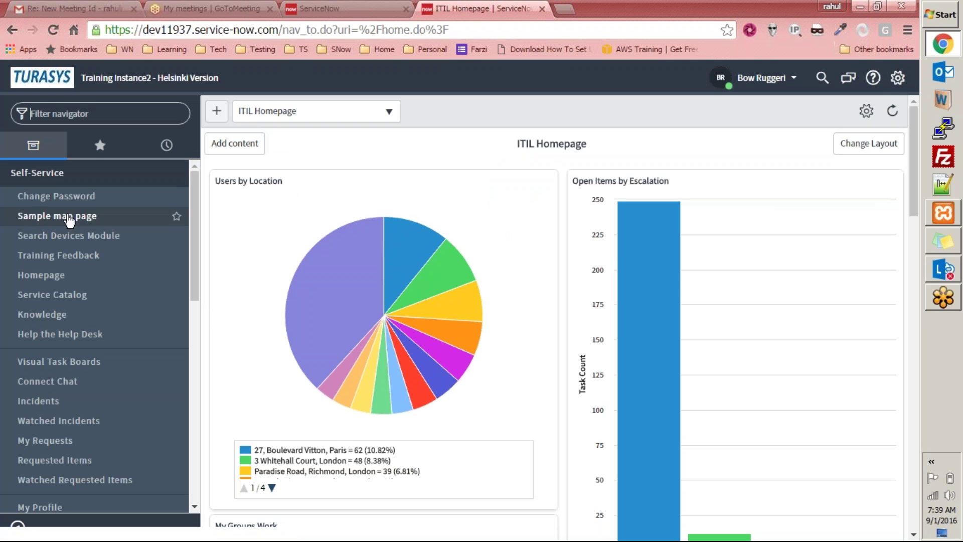
click(86, 402)
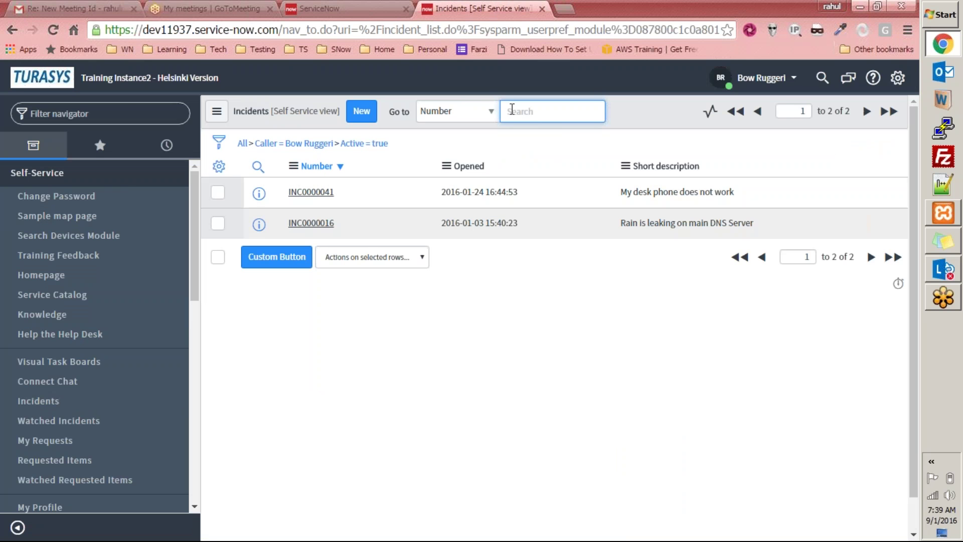
drag(194, 199, 191, 312)
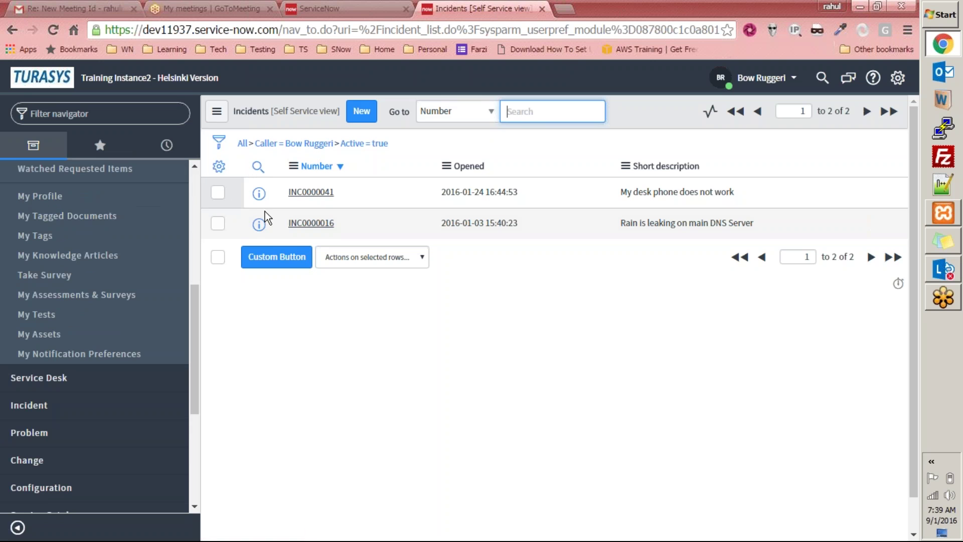
drag(194, 321, 182, 207)
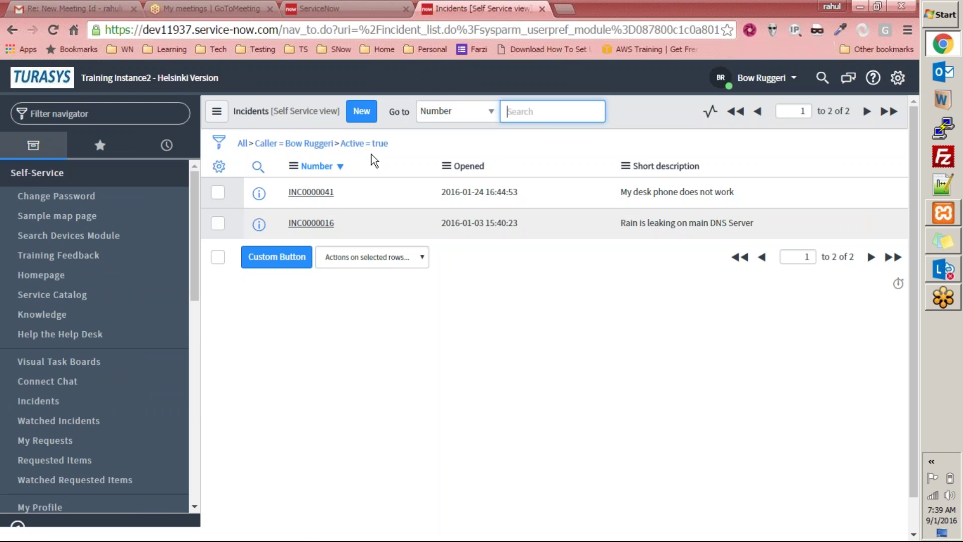
- Collapse Self-Service, list all incidents from the Incident application and search the Number column for the assignee's name
click(54, 177)
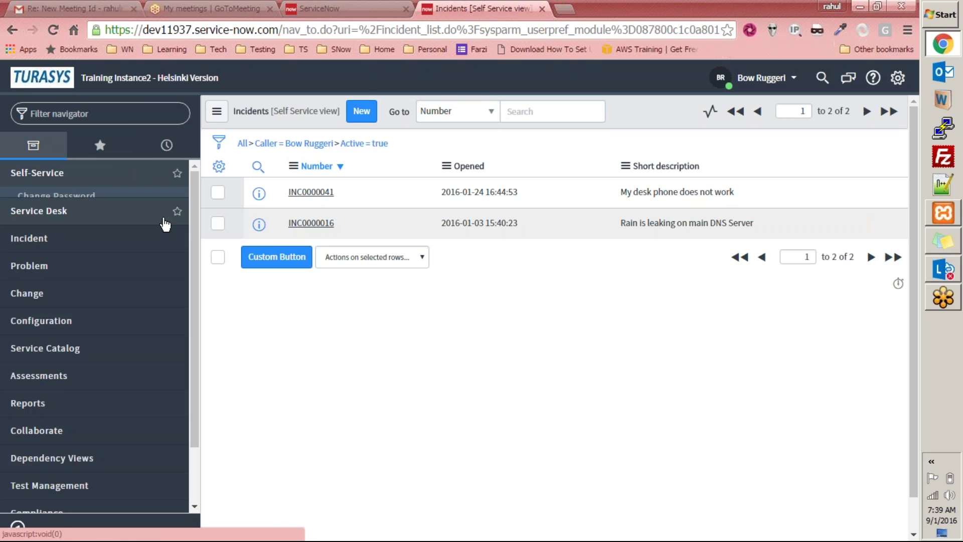
click(43, 231)
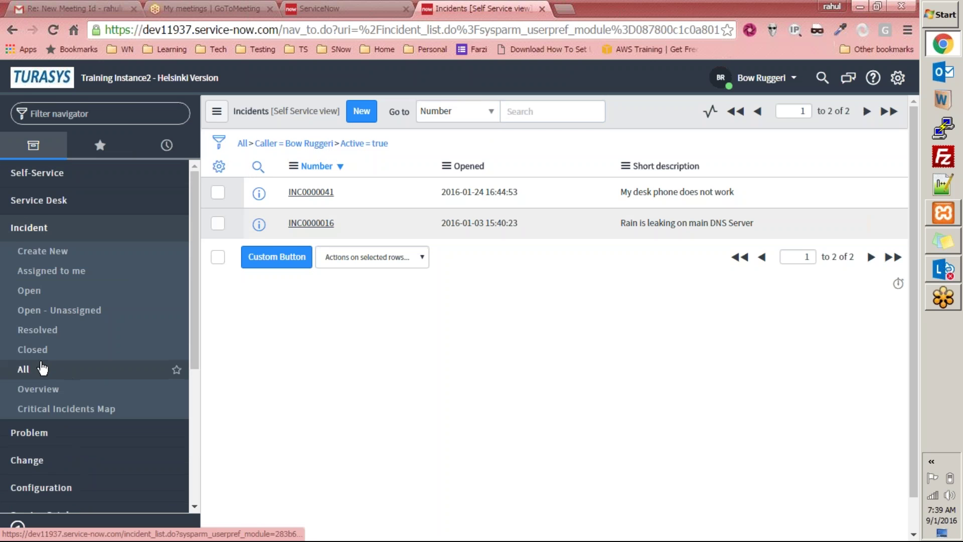
click(28, 232)
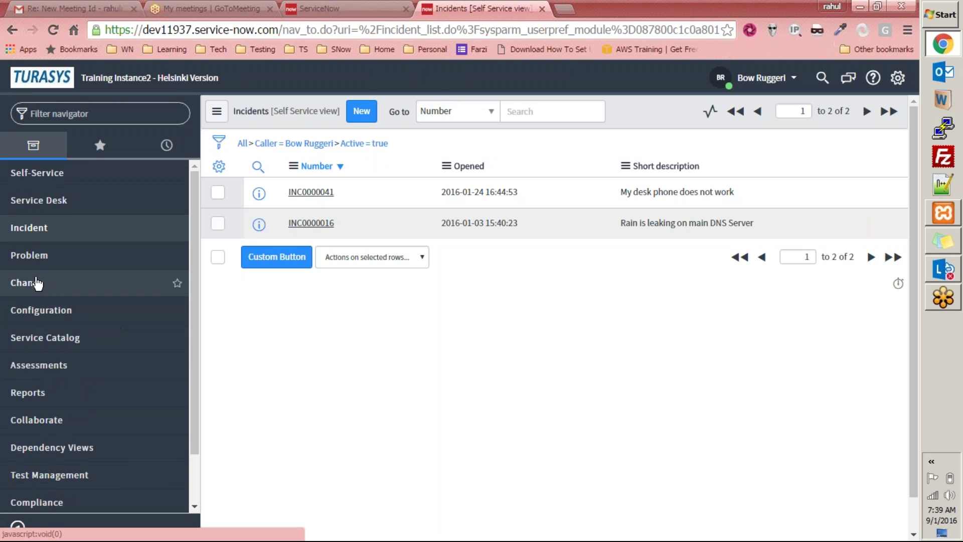
click(40, 232)
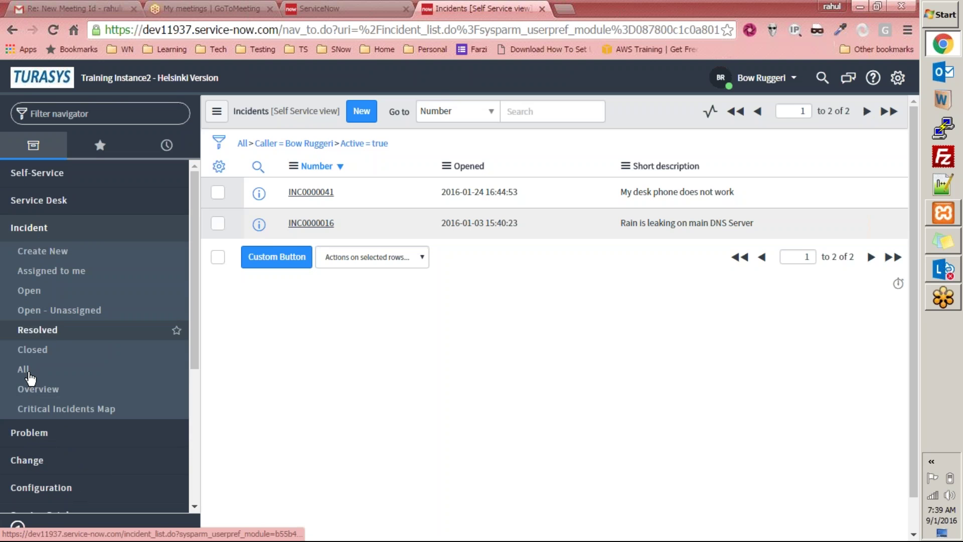
click(25, 370)
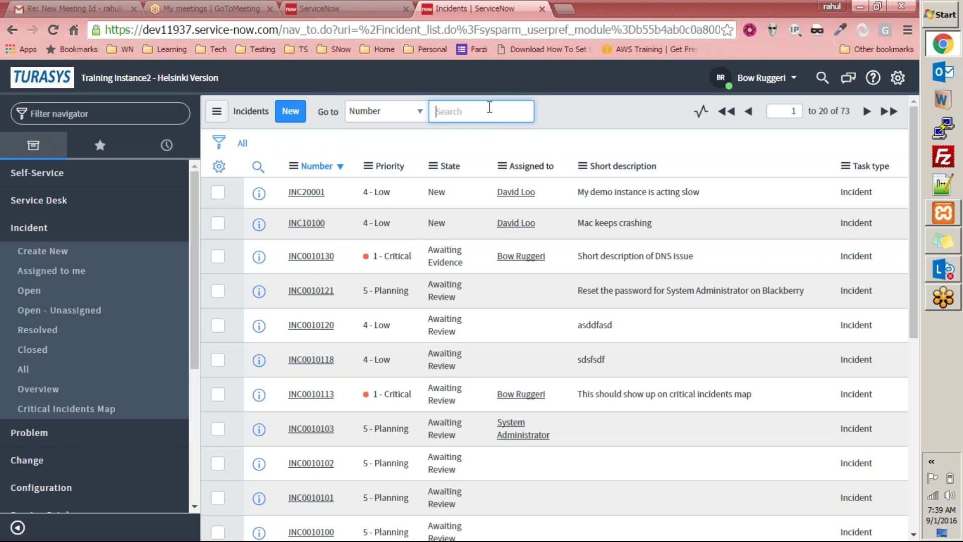
text(Bow Ruggeri)
key(Return)
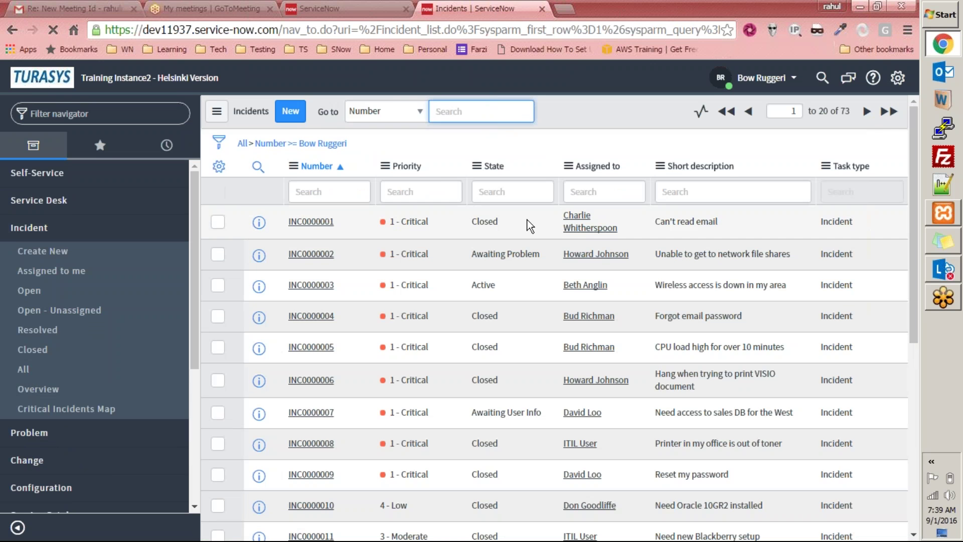
- Return to the ITIL Homepage and examine its charts, summary counts and work lists
click(59, 171)
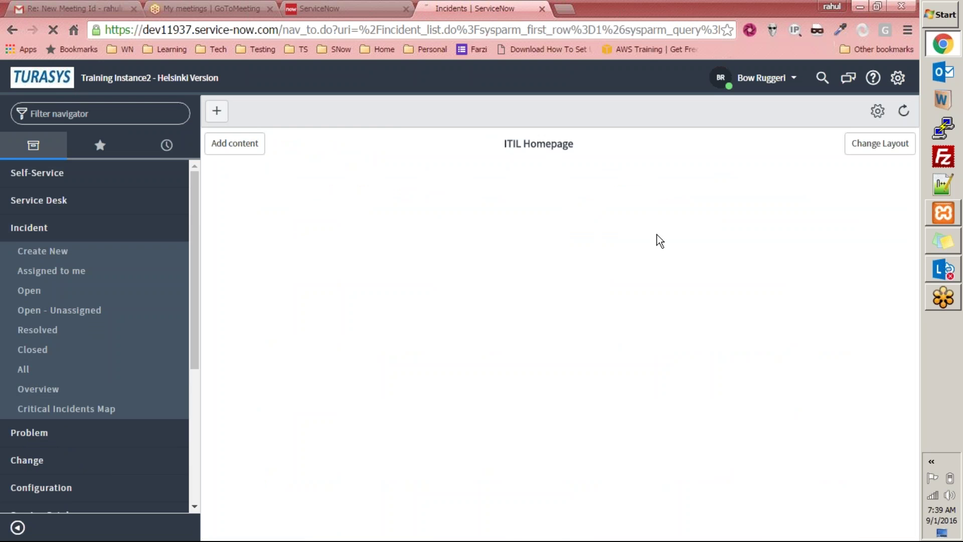
scroll(662, 263, down, 8)
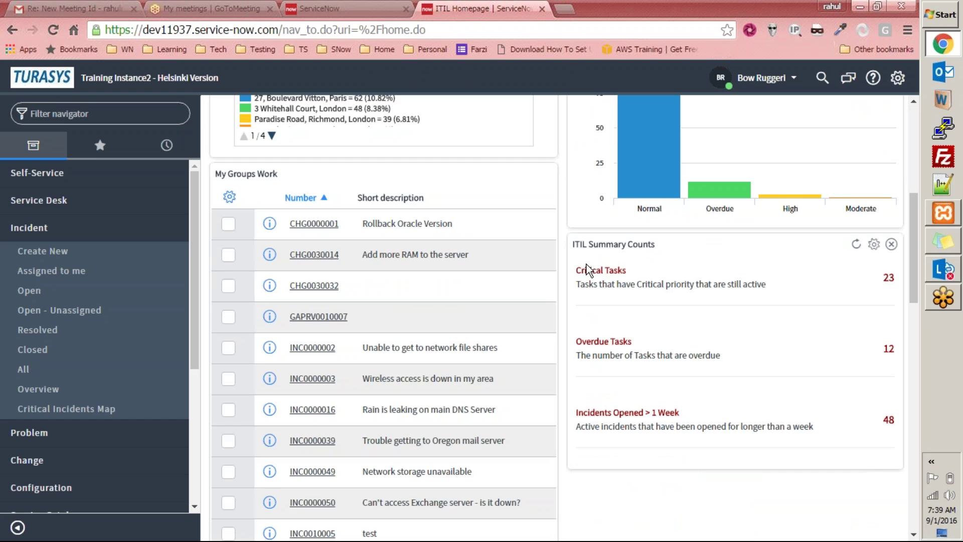
scroll(588, 269, down, 4)
scroll(359, 365, up, 7)
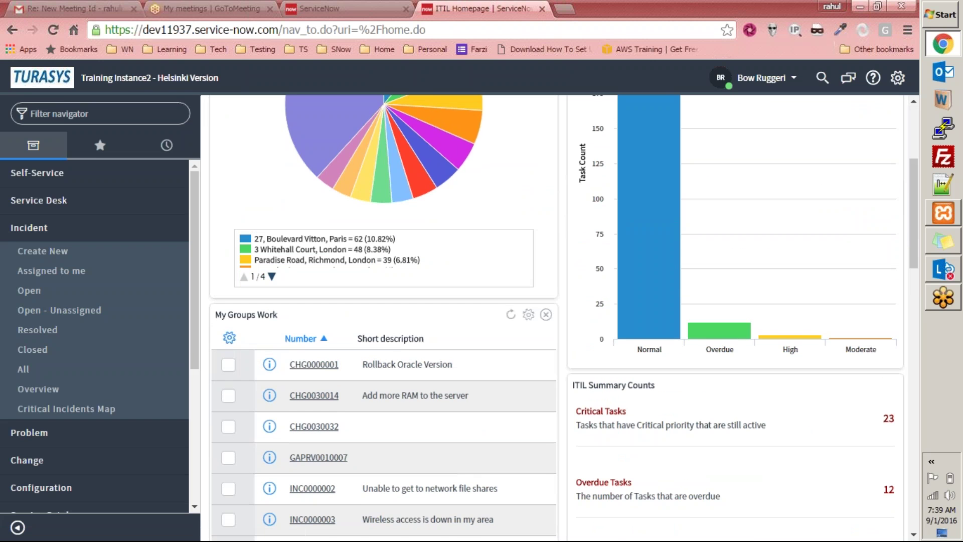
scroll(261, 224, up, 4)
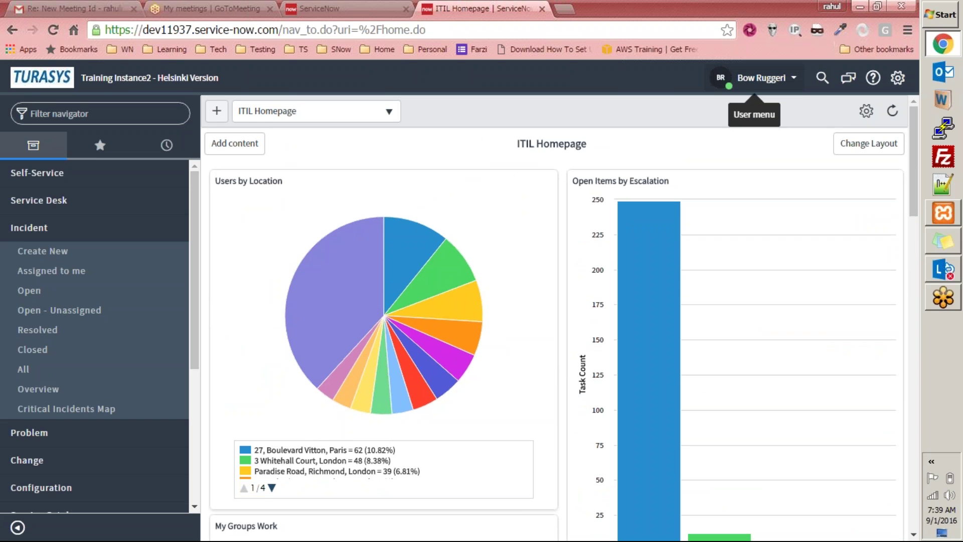
- Examine the My Groups Work and My Work lists on the homepage for INC0010130
scroll(593, 269, down, 7)
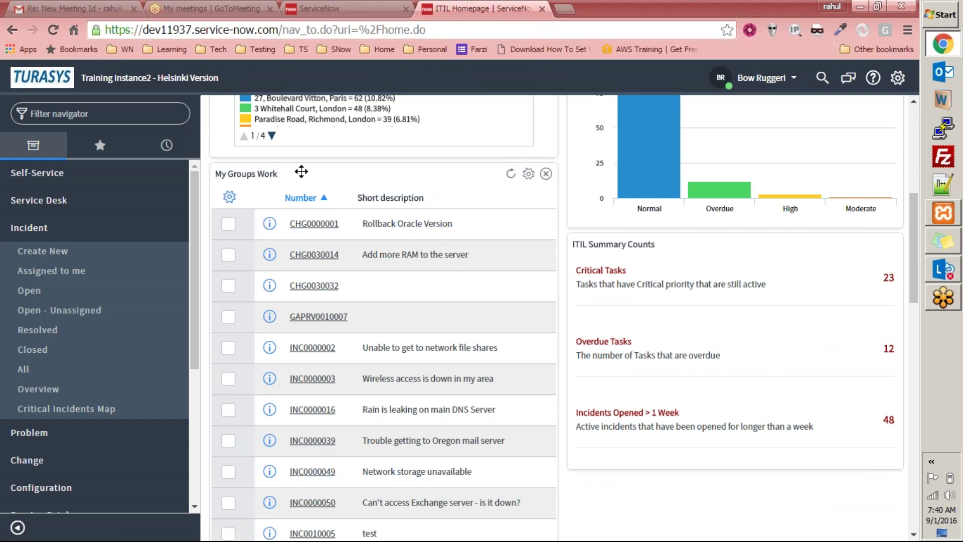
scroll(301, 171, down, 2)
scroll(302, 172, down, 3)
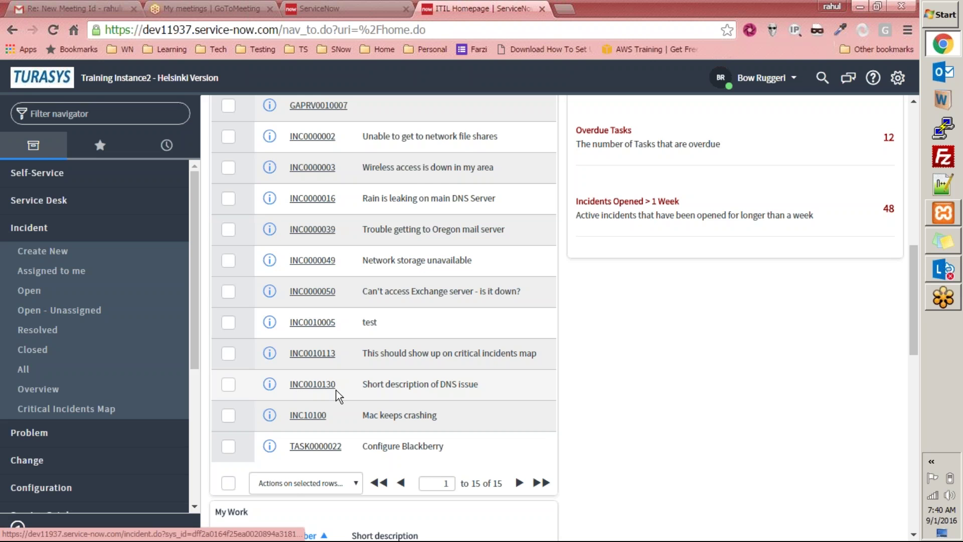
scroll(371, 386, up, 8)
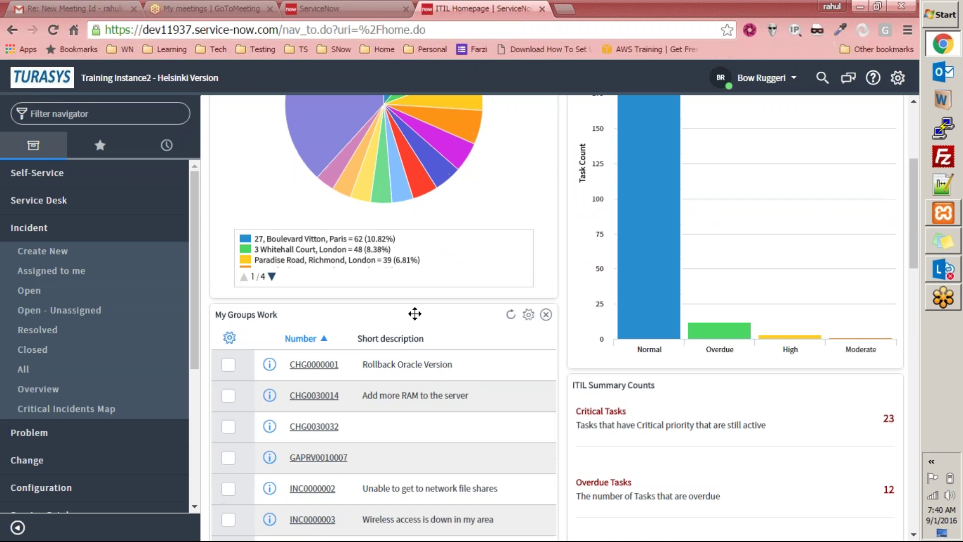
scroll(445, 326, down, 10)
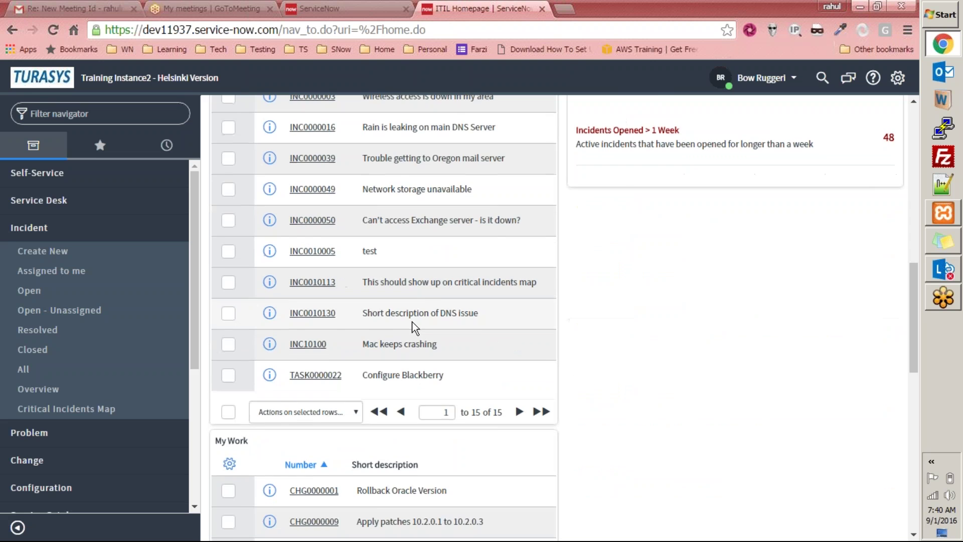
scroll(415, 328, down, 5)
scroll(414, 328, down, 6)
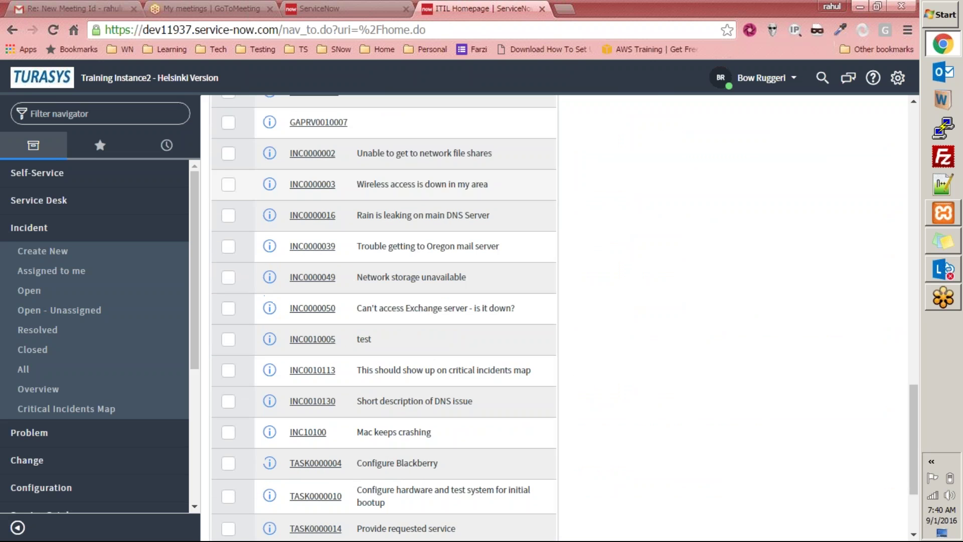
scroll(409, 321, down, 4)
scroll(409, 321, up, 8)
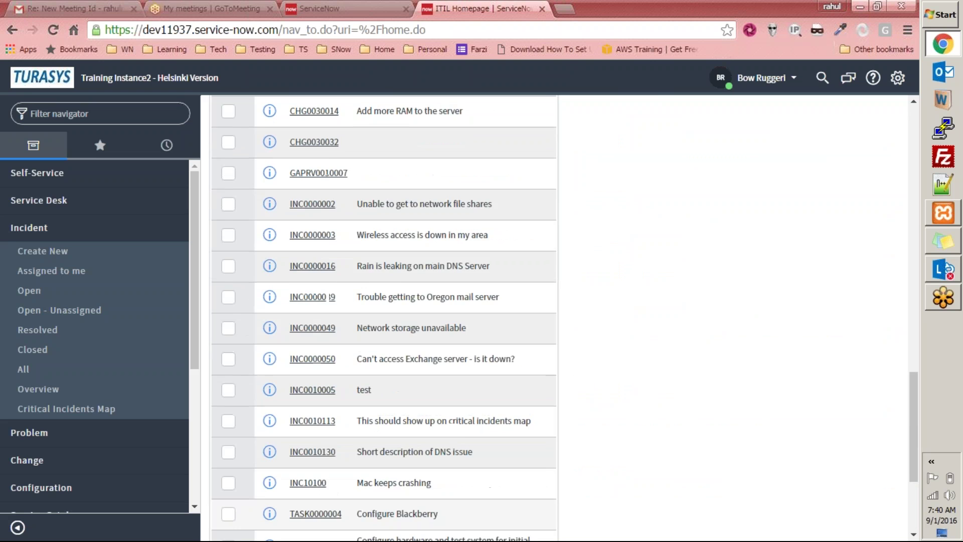
scroll(410, 321, up, 2)
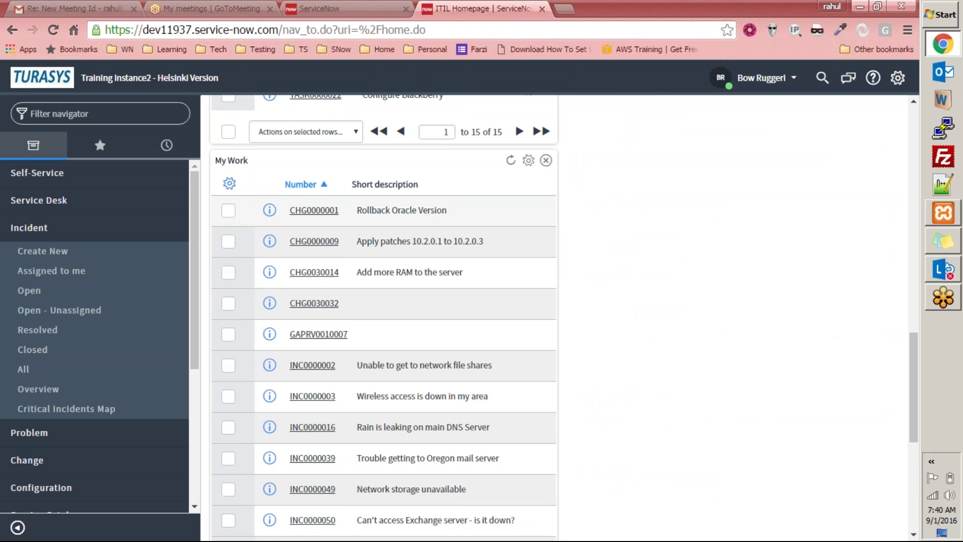
scroll(347, 353, down, 6)
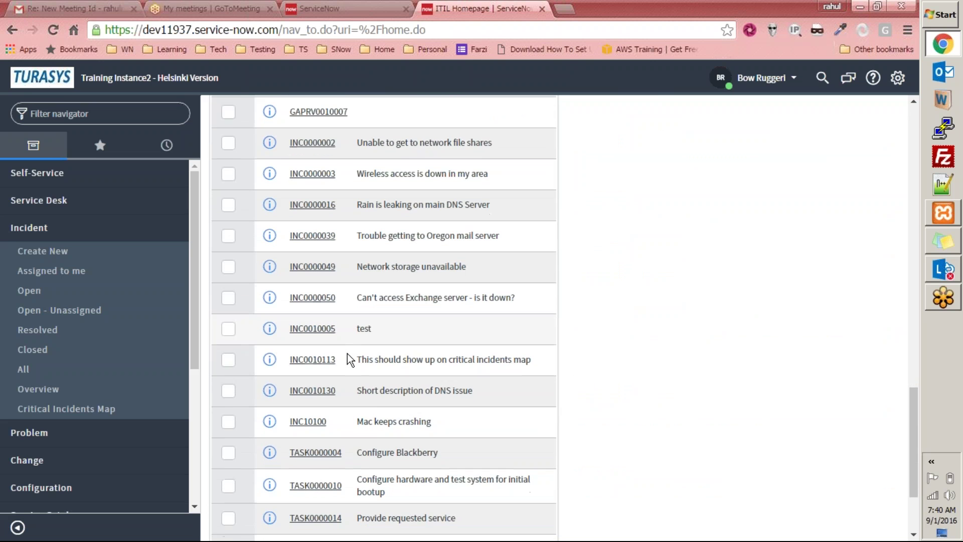
scroll(360, 365, down, 2)
scroll(371, 366, up, 15)
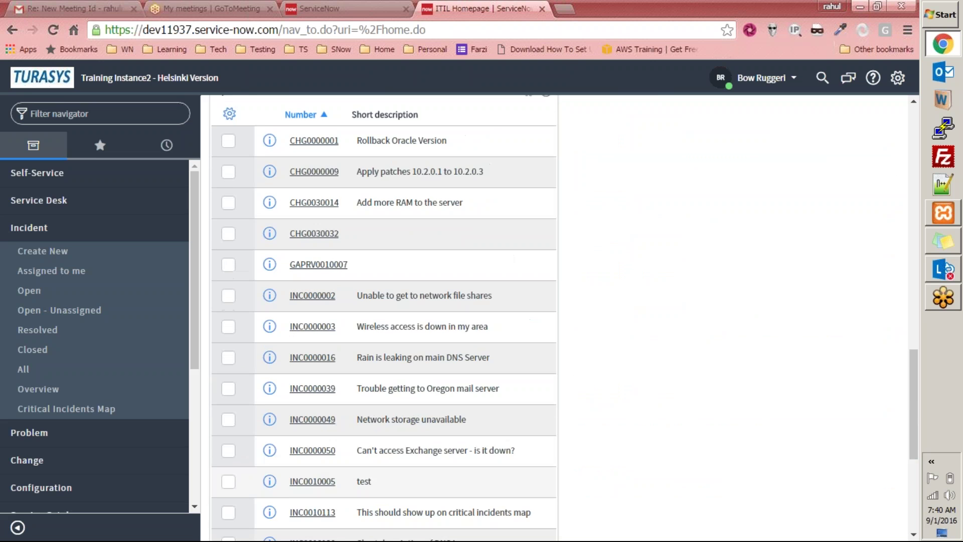
scroll(377, 366, up, 2)
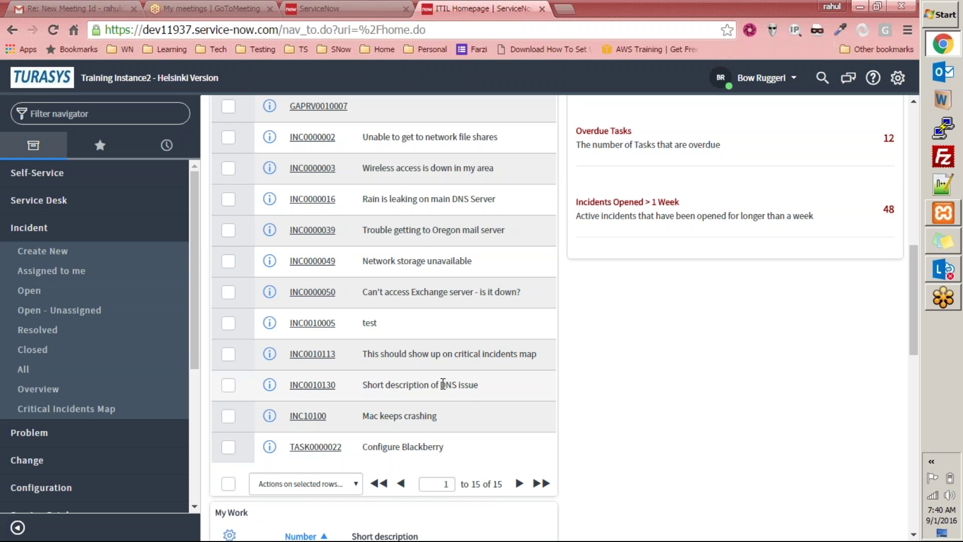
- Open INC0010130 from My Groups Work and review its assignment details and Task SLAs
click(310, 387)
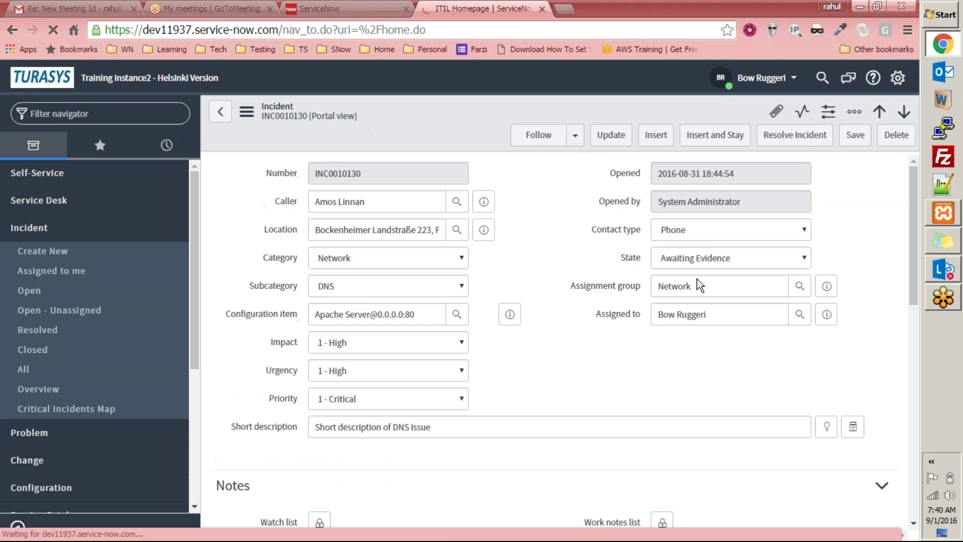
scroll(502, 326, down, 4)
click(472, 213)
triple_click(472, 213)
scroll(486, 284, down, 7)
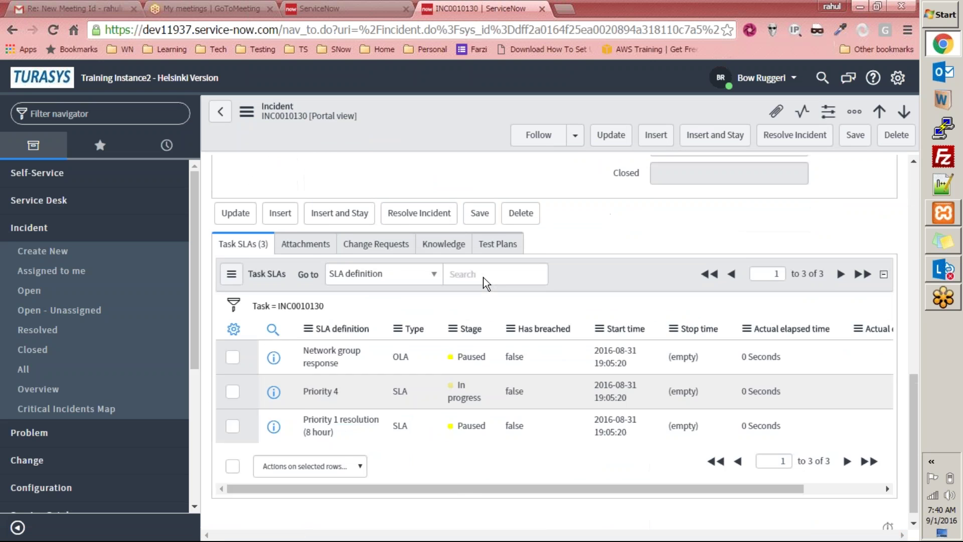
- Review the Task SLAs of INC0010130 together with the incident's opened time and priority
scroll(484, 280, up, 4)
scroll(481, 279, down, 4)
scroll(580, 392, up, 6)
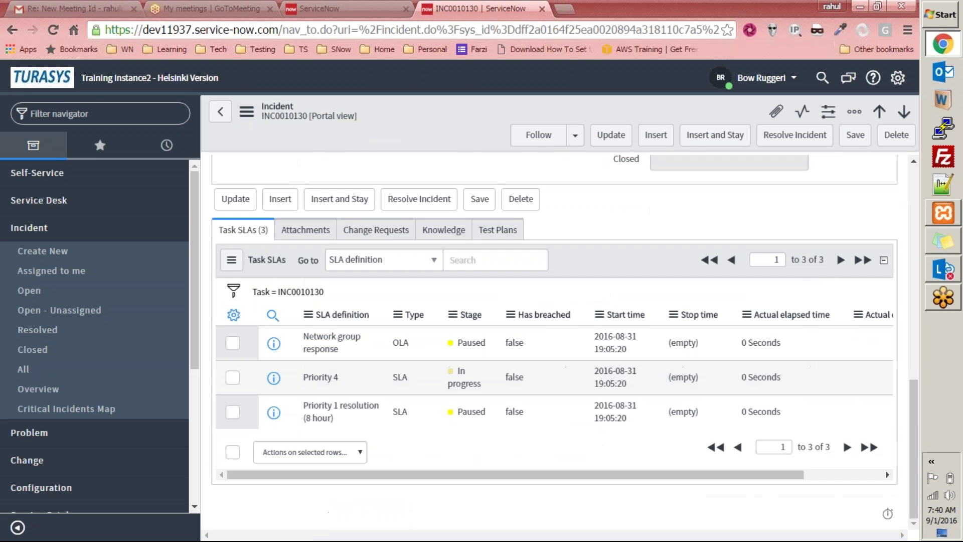
scroll(581, 391, down, 6)
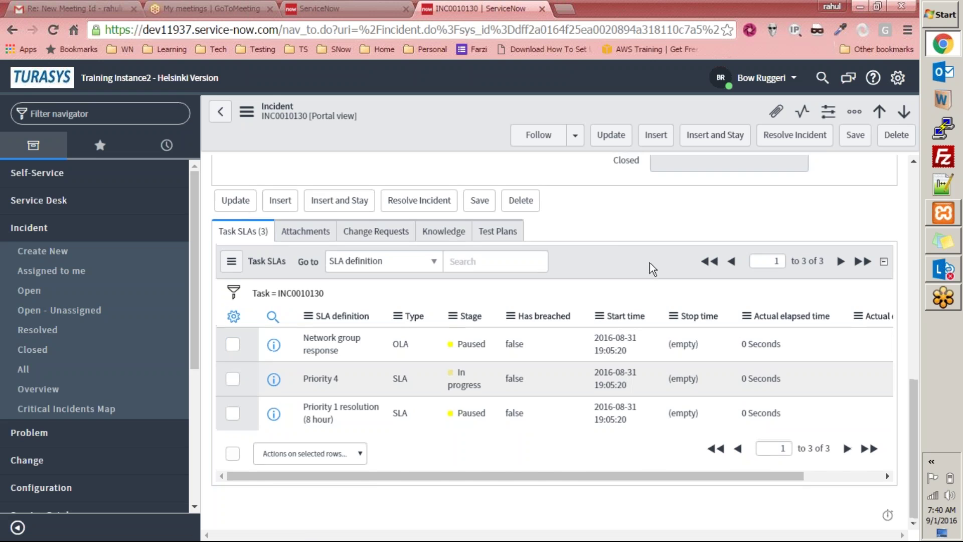
scroll(741, 228, up, 10)
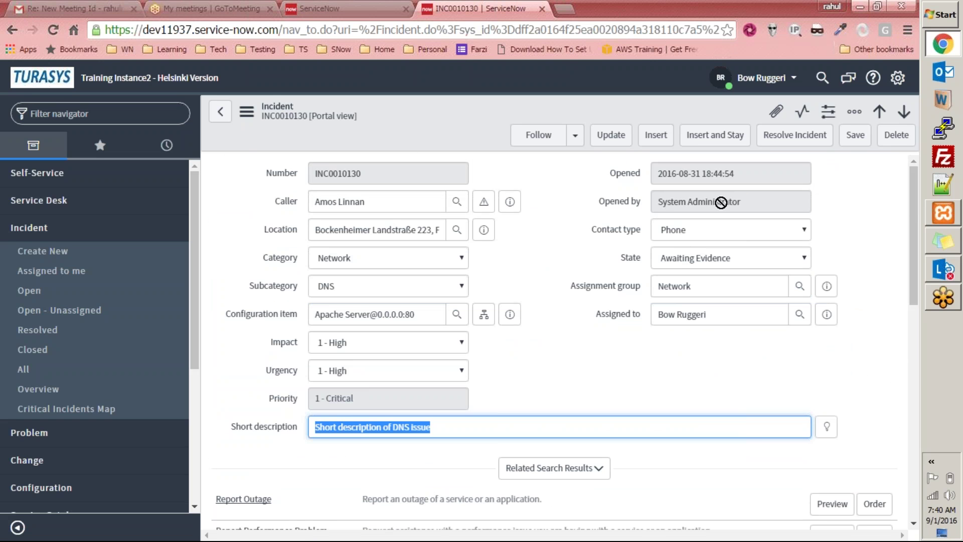
drag(746, 201, 614, 182)
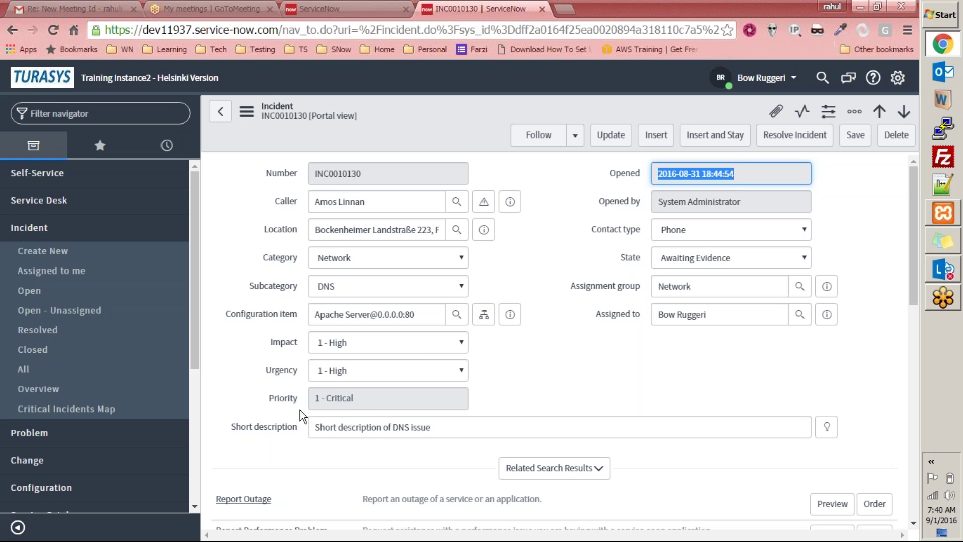
mouse_move(281, 401)
- Set the incident's state to Awaiting User Info and show its Notes section
click(761, 263)
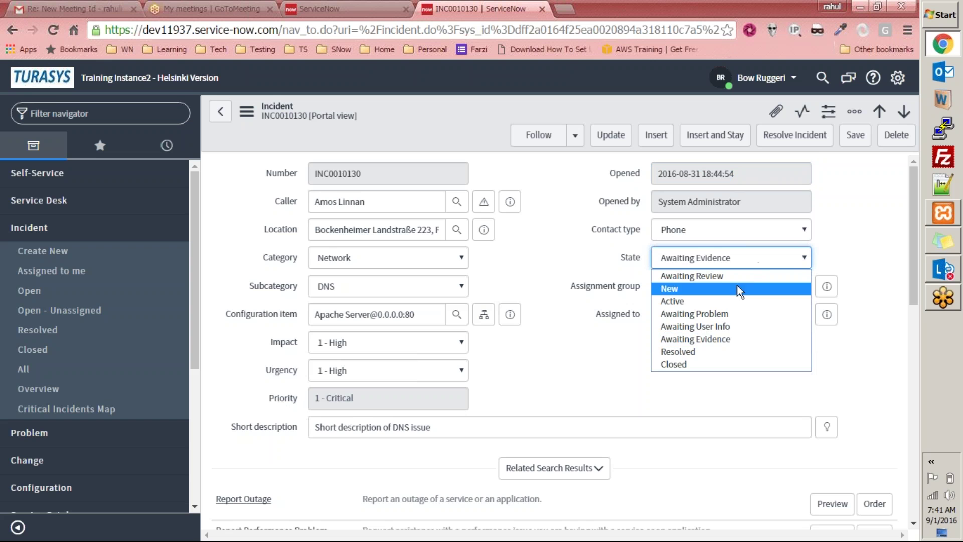
click(718, 328)
scroll(672, 360, down, 5)
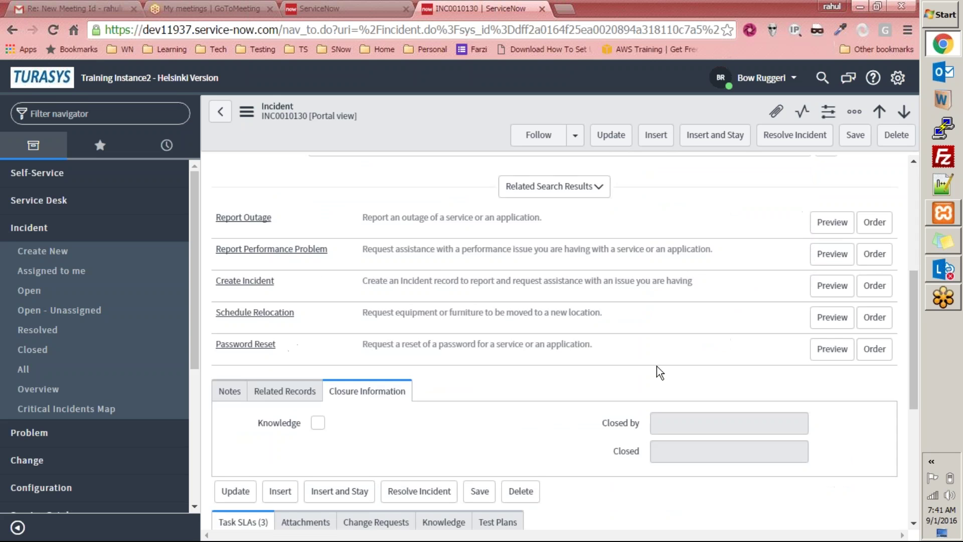
scroll(408, 393, up, 1)
click(230, 521)
- Post the customer-visible comment "Can you provide the steps to reproduce? I am having hard time reproducing it."
click(439, 196)
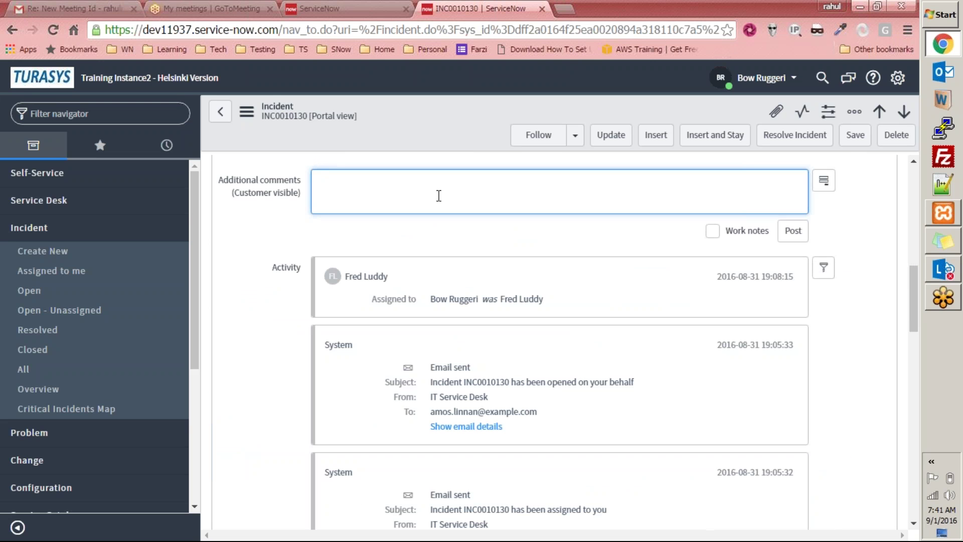
text(Can ou)
key(BackSpace)
key(BackSpace)
text(you provide the)
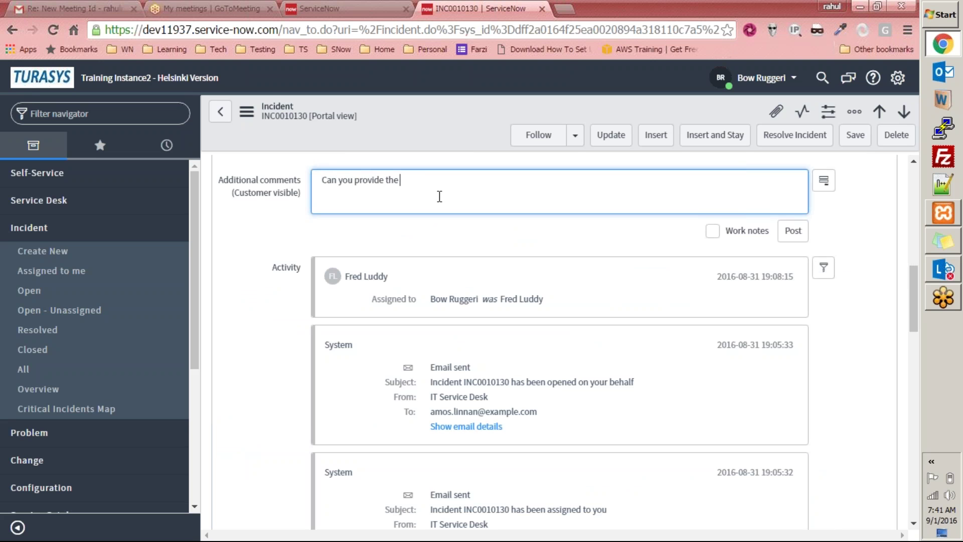
text( steps to reporduc)
text(oduc)
text(e? I am havin)
text(g hard time )
text(reprodu)
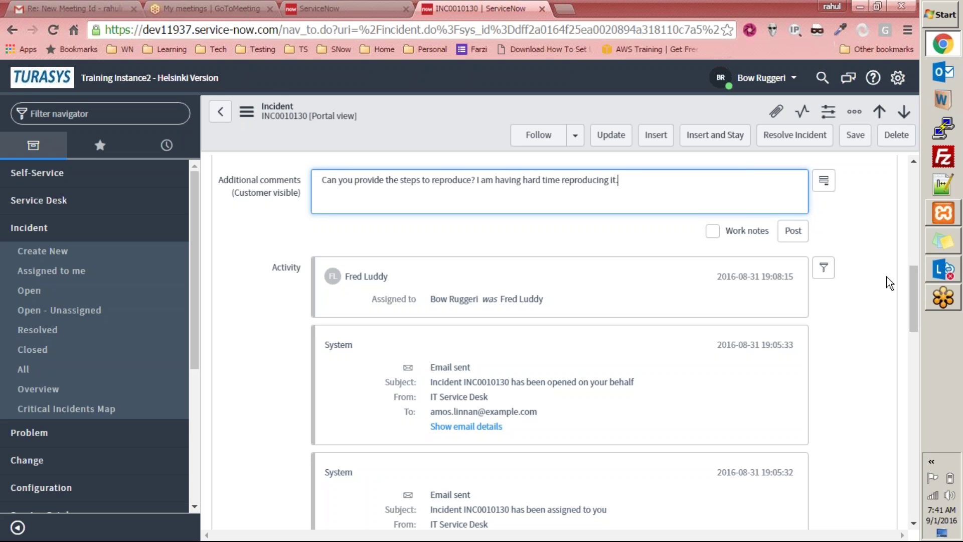
click(793, 231)
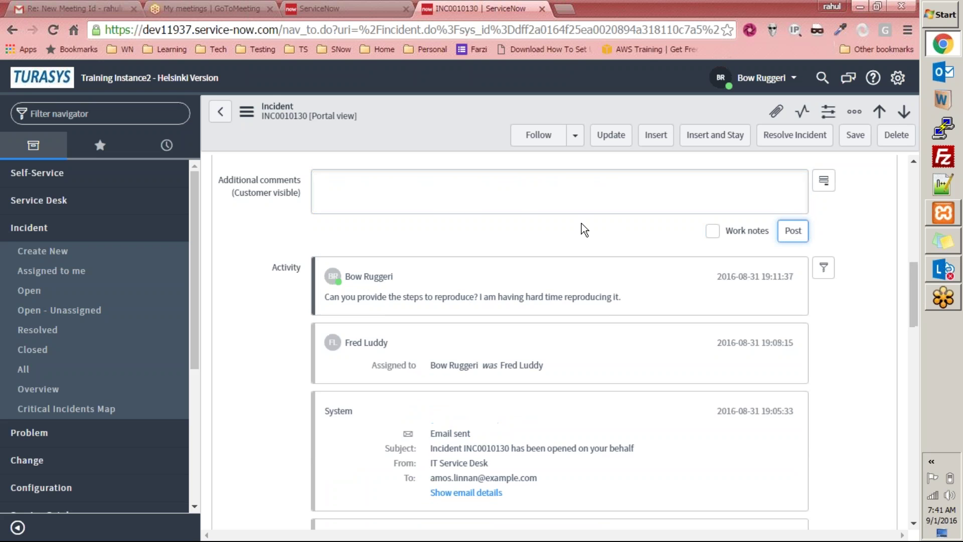
- Examine the incident's activity history, including sent emails, the initial field values recorded at creation and the System Administrator's additional comment
scroll(499, 288, down, 2)
scroll(499, 293, down, 2)
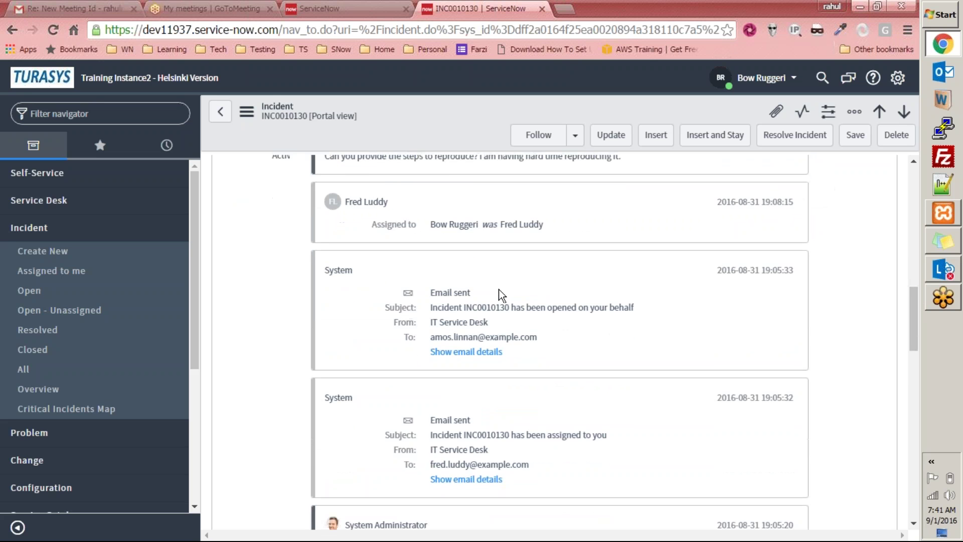
scroll(537, 407, down, 10)
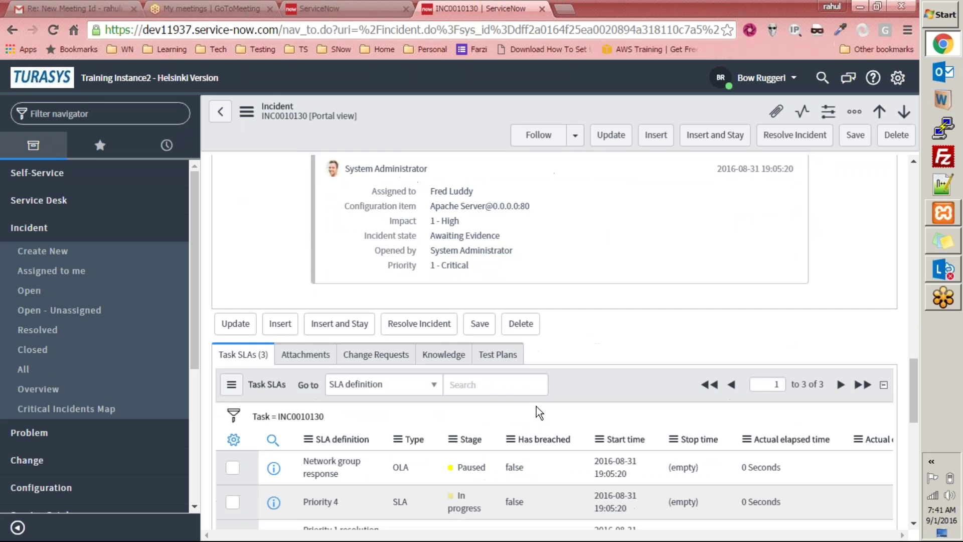
scroll(537, 406, up, 4)
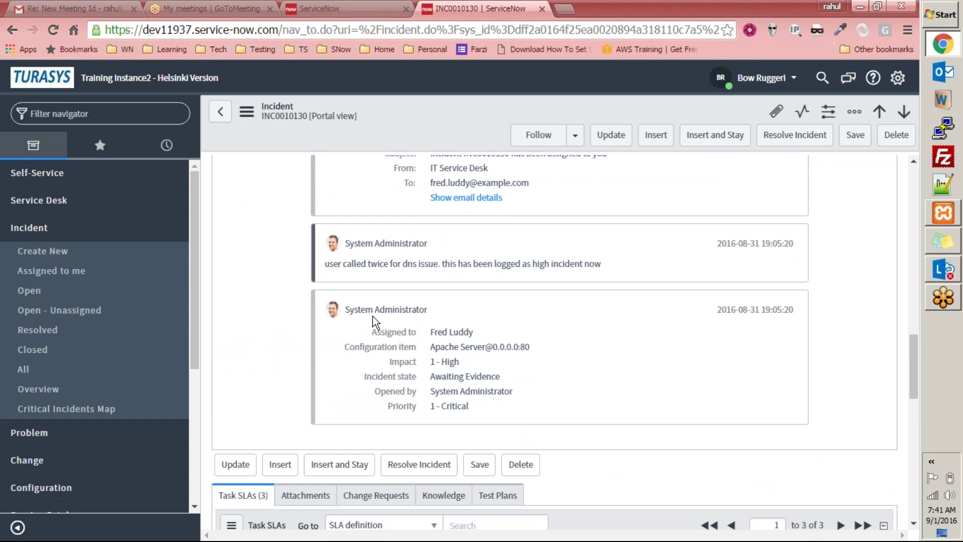
drag(351, 308, 415, 311)
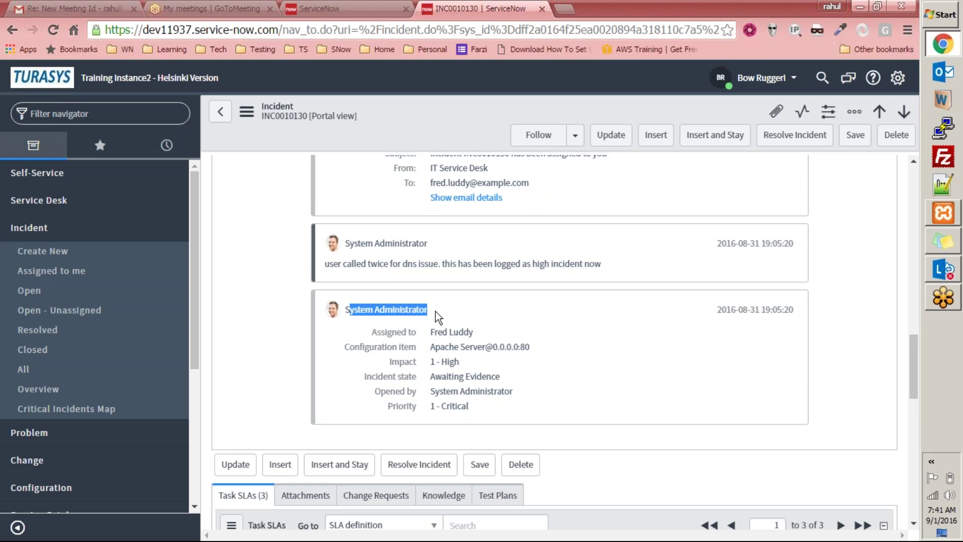
click(449, 331)
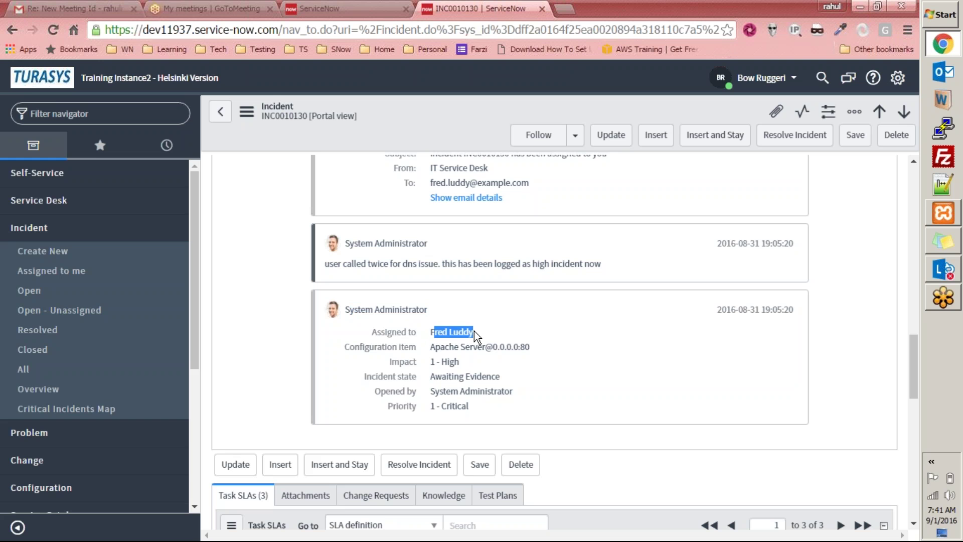
drag(430, 347, 530, 351)
drag(425, 363, 500, 377)
click(499, 377)
drag(425, 390, 524, 393)
drag(429, 405, 493, 410)
scroll(474, 401, up, 3)
drag(353, 381, 428, 394)
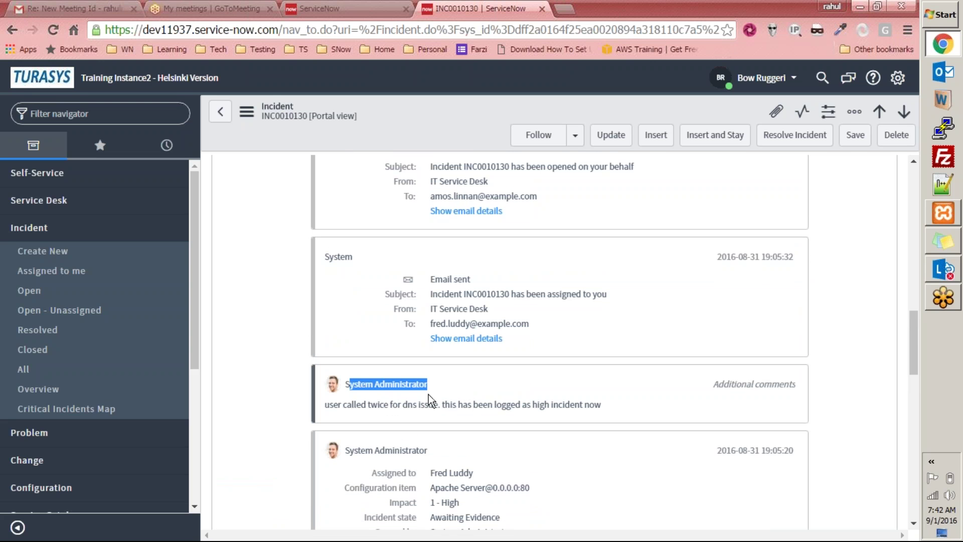
drag(323, 402, 525, 411)
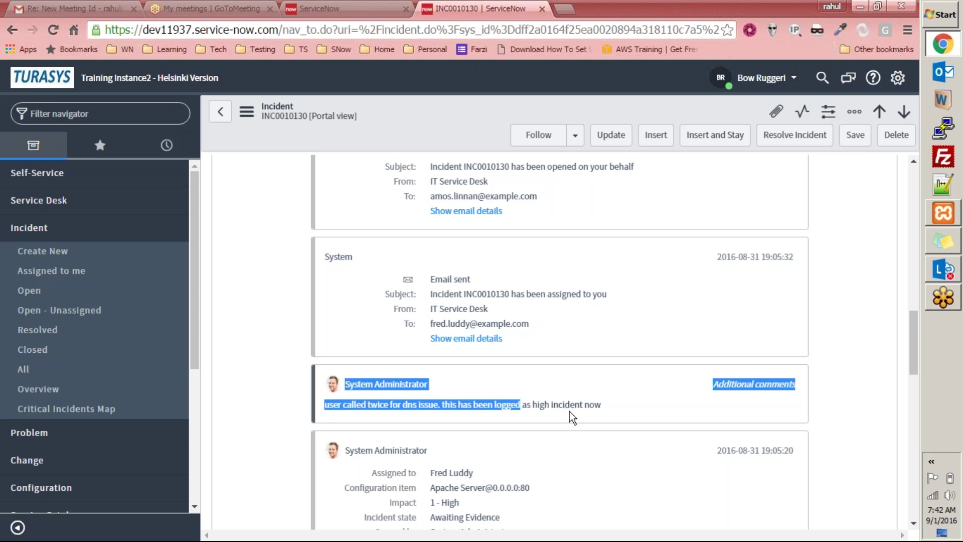
- Show the email details of the "has been assigned to you" notification in the incident's activity log and read its contents
click(483, 412)
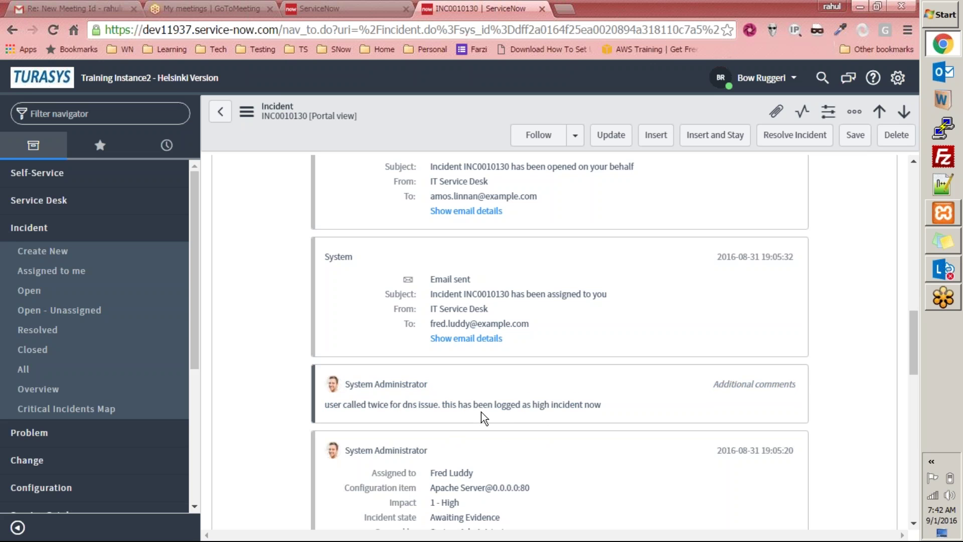
drag(609, 404, 432, 161)
scroll(401, 381, up, 1)
click(349, 369)
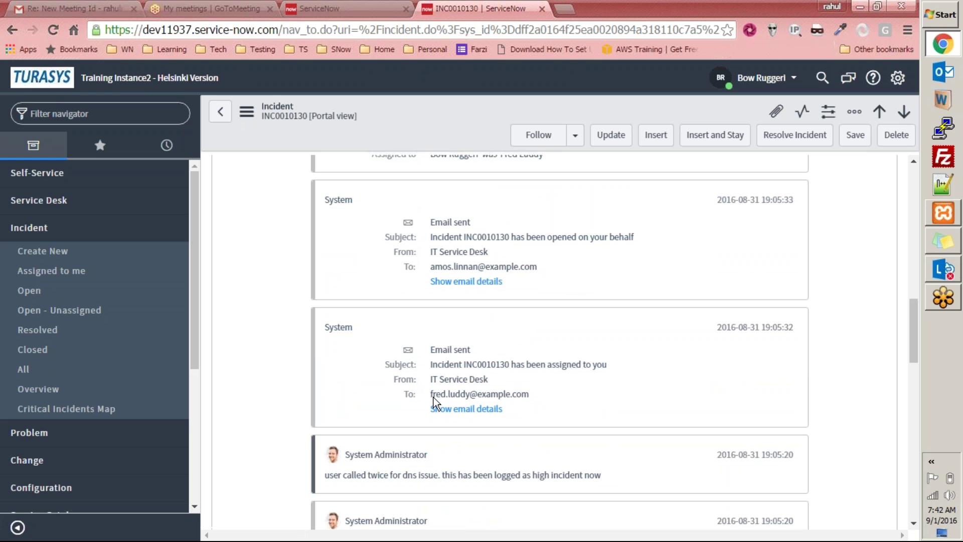
click(459, 409)
scroll(544, 399, down, 5)
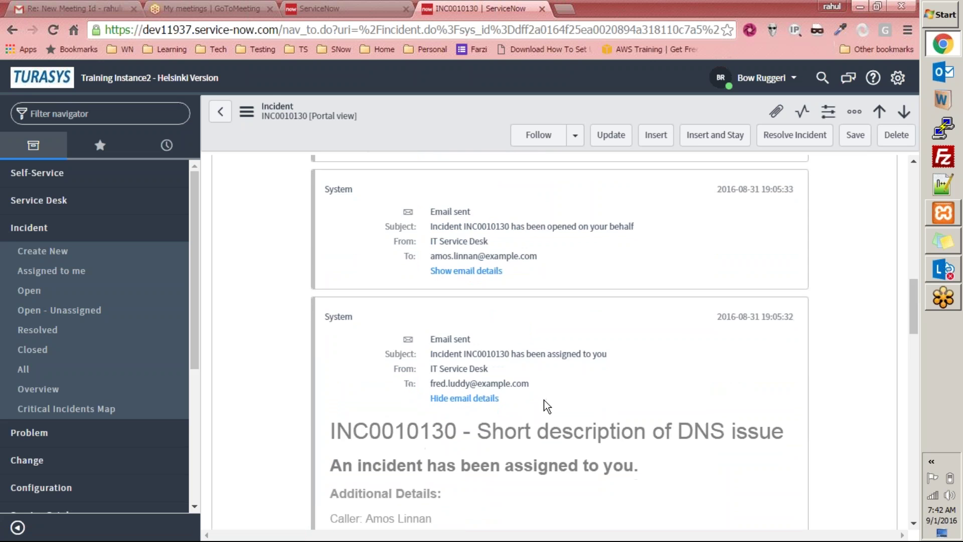
scroll(501, 396, down, 2)
scroll(361, 246, up, 4)
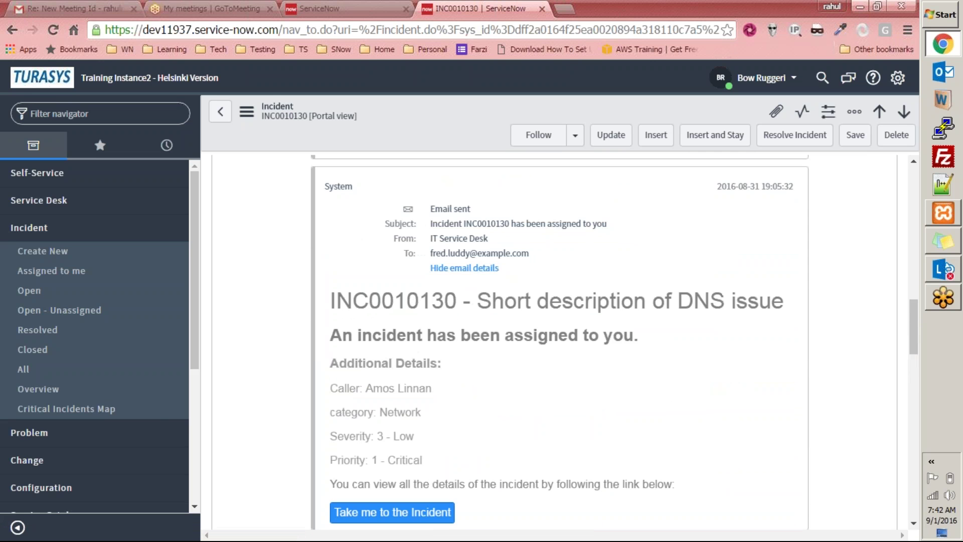
drag(335, 299, 397, 308)
click(517, 312)
- Show the email details of the "has been opened on your behalf" notification and read its message
scroll(516, 312, up, 6)
scroll(459, 351, up, 5)
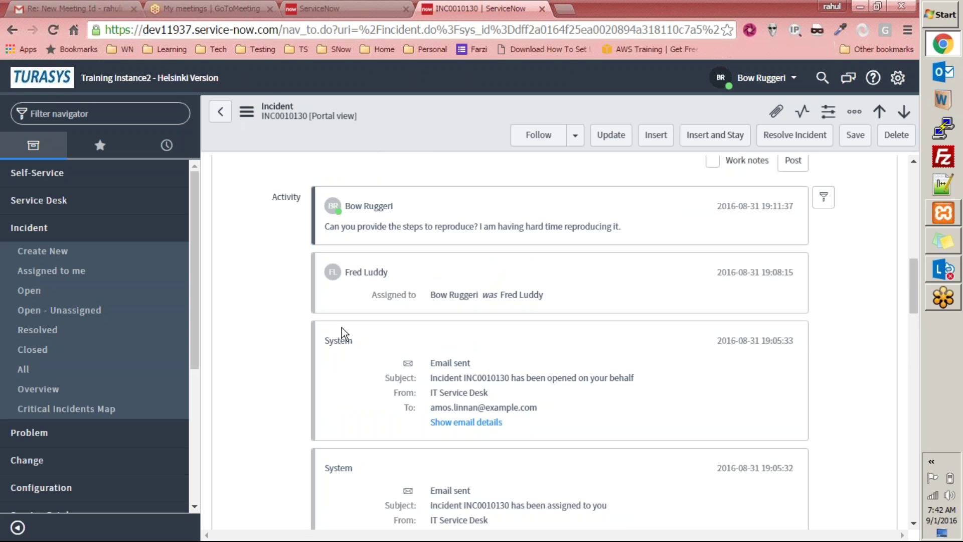
click(459, 422)
scroll(454, 351, down, 3)
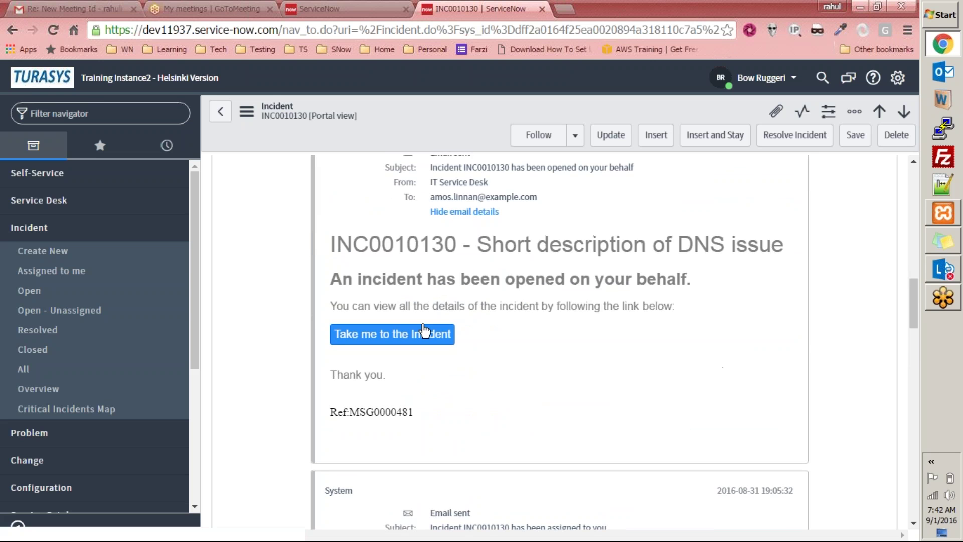
scroll(451, 297, up, 1)
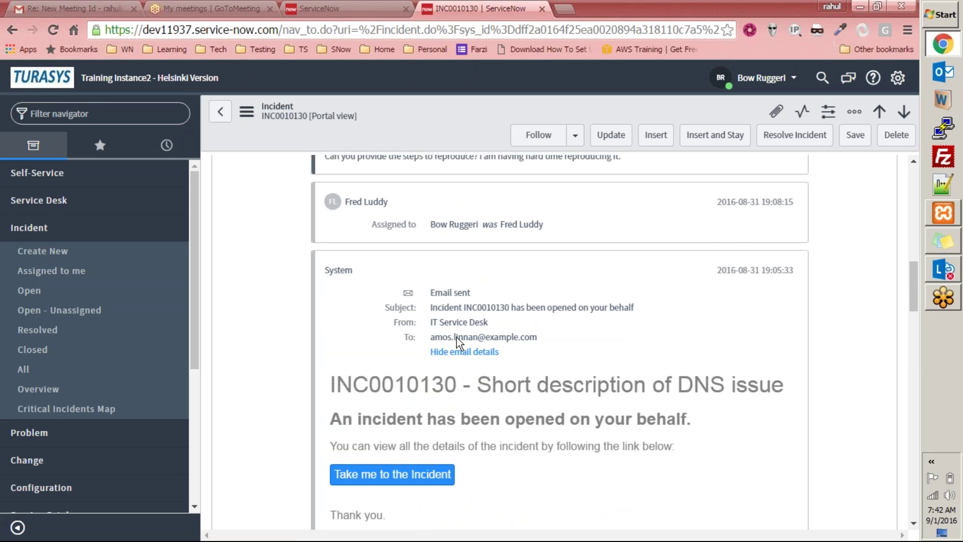
scroll(501, 337, down, 3)
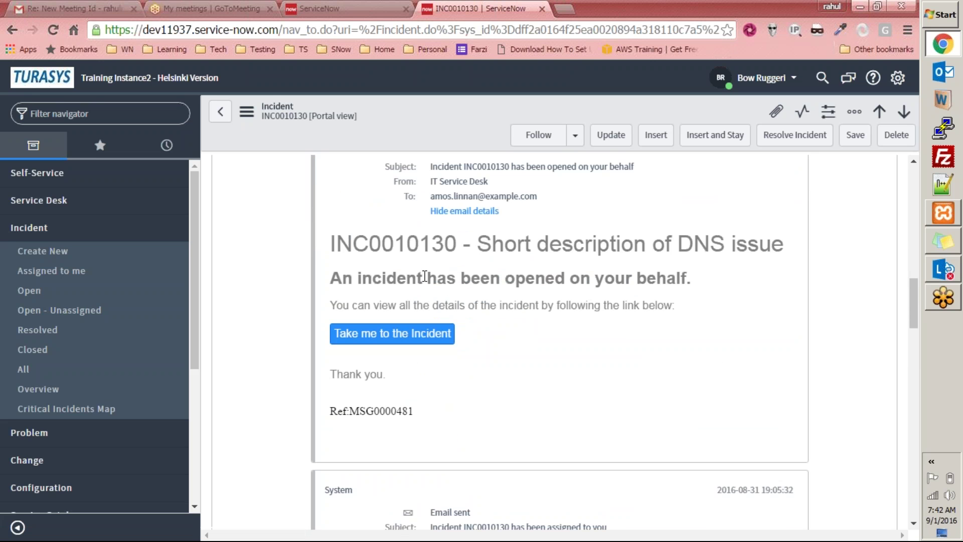
- Check the incident's Caller field against the recipient of the "opened on your behalf" notification
scroll(534, 302, up, 10)
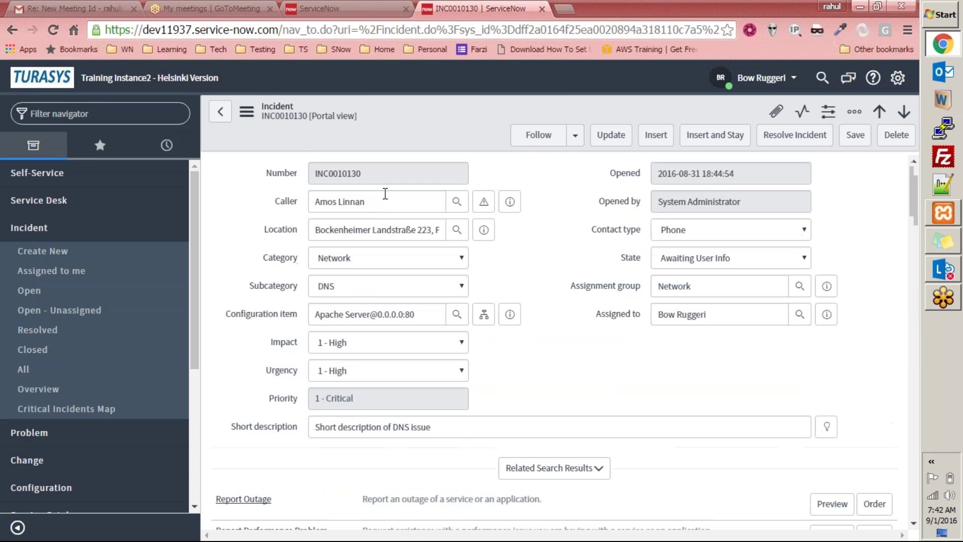
triple_click(386, 194)
scroll(332, 217, down, 10)
scroll(374, 336, down, 15)
scroll(363, 358, up, 5)
scroll(363, 357, down, 3)
scroll(351, 376, up, 3)
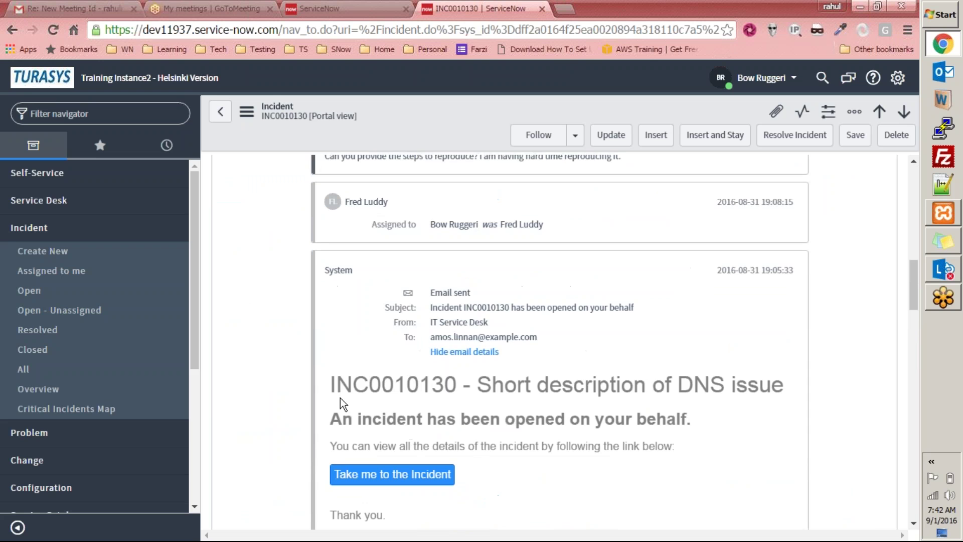
- Compare the message bodies of the "opened on your behalf" and "assigned to you" notification emails
drag(329, 284, 360, 407)
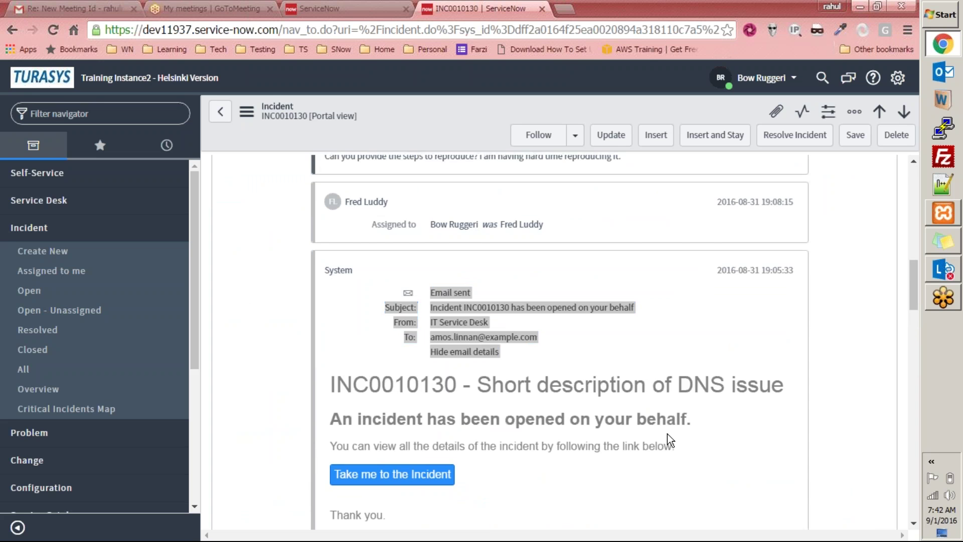
scroll(665, 435, down, 6)
scroll(606, 437, down, 3)
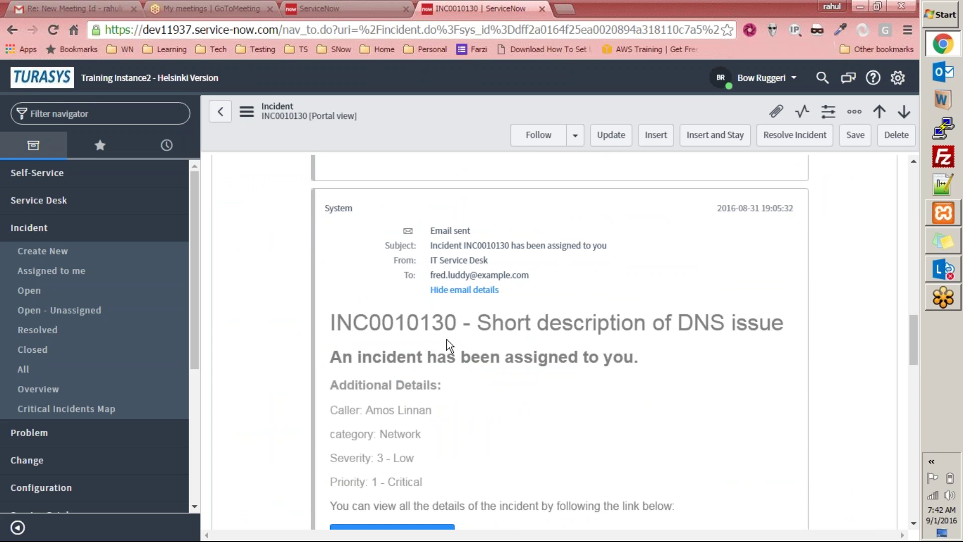
drag(330, 322, 459, 505)
scroll(519, 430, up, 7)
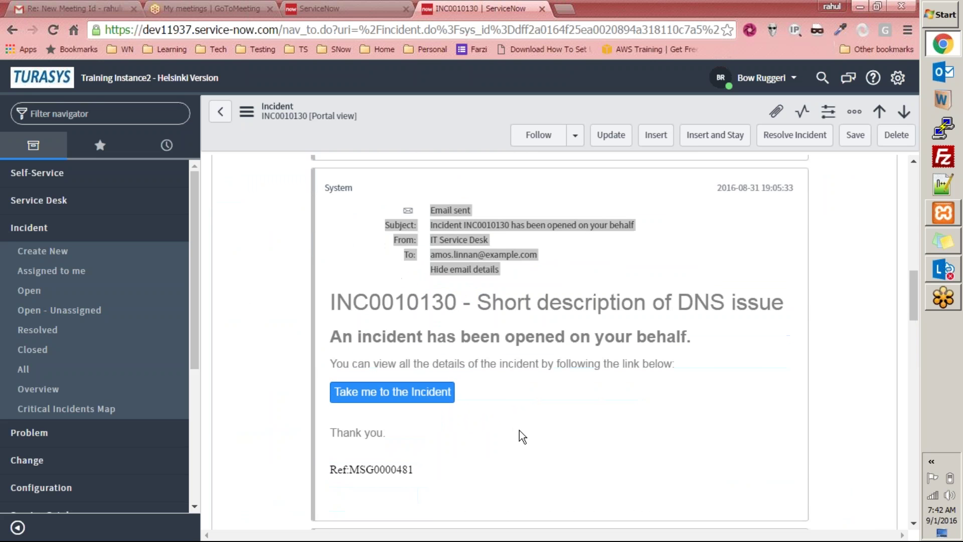
drag(332, 301, 471, 476)
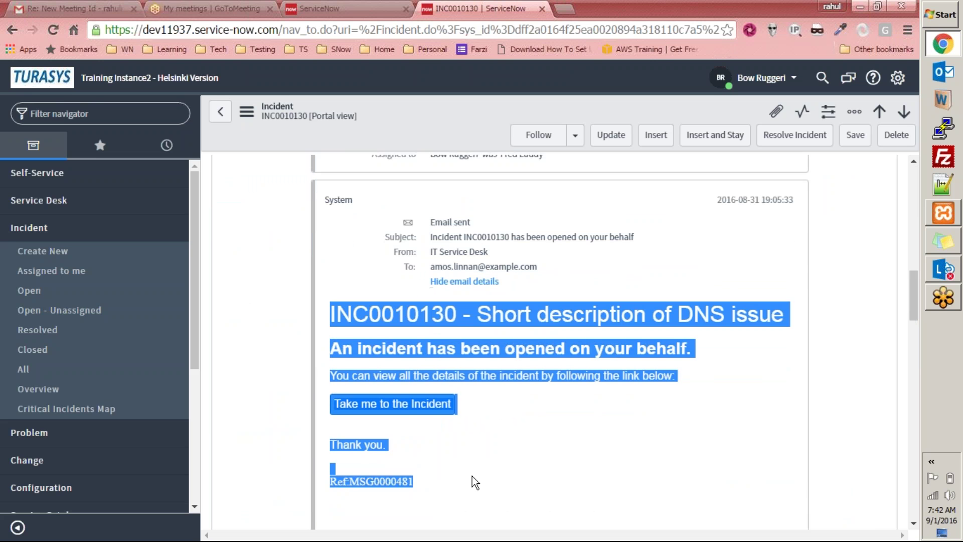
scroll(471, 477, up, 8)
scroll(471, 473, down, 5)
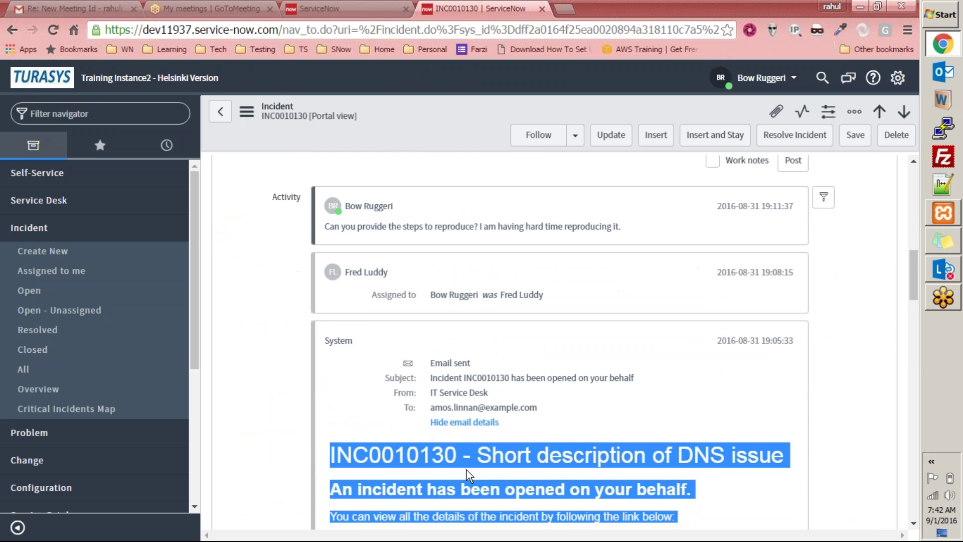
- Examine the Assigned to change in the activity log and the Caller field of the incident form
drag(414, 290, 549, 297)
click(575, 291)
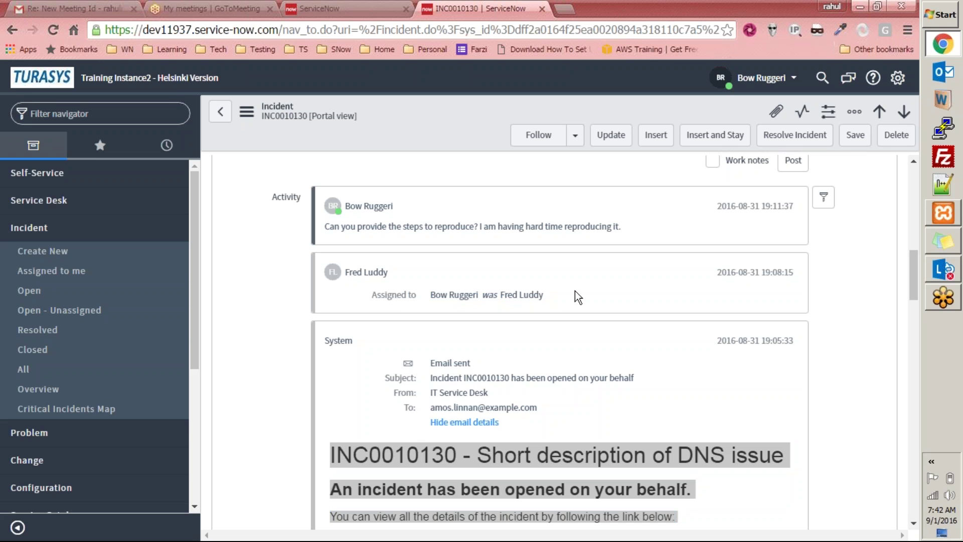
click(466, 292)
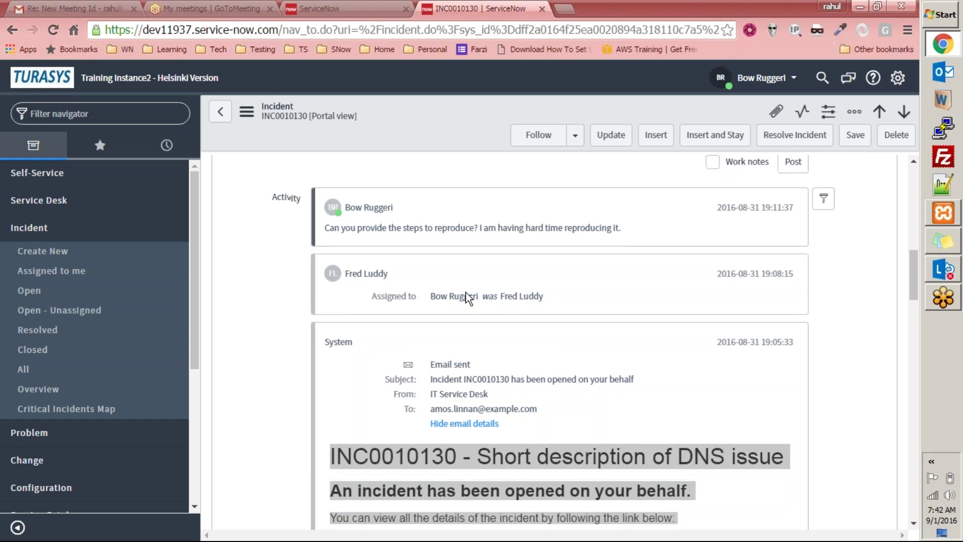
scroll(466, 292, up, 4)
mouse_move(623, 438)
mouse_down()
mouse_move(404, 438)
mouse_move(627, 432)
mouse_up()
scroll(601, 430, up, 8)
drag(410, 201, 309, 201)
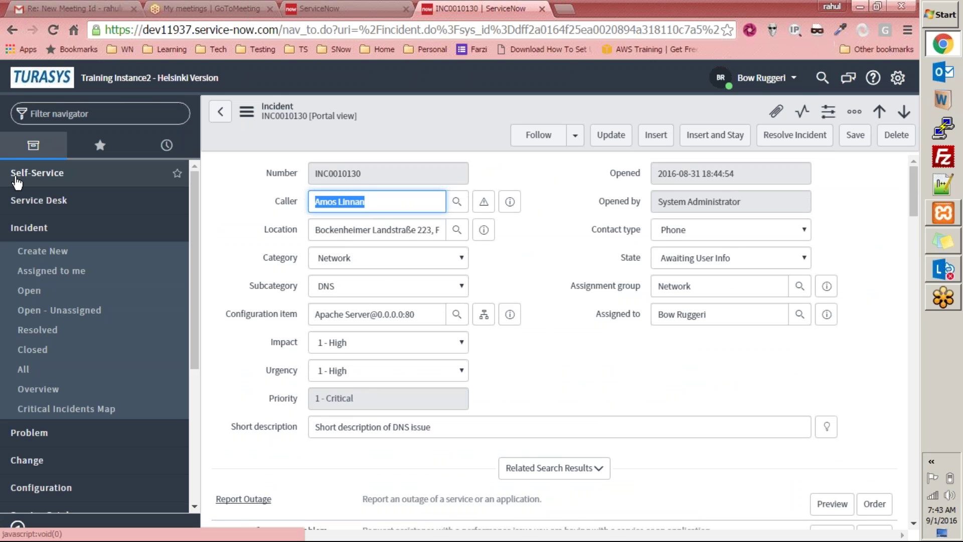
- Impersonate the incident's caller, leaving the open form without saving changes
click(795, 79)
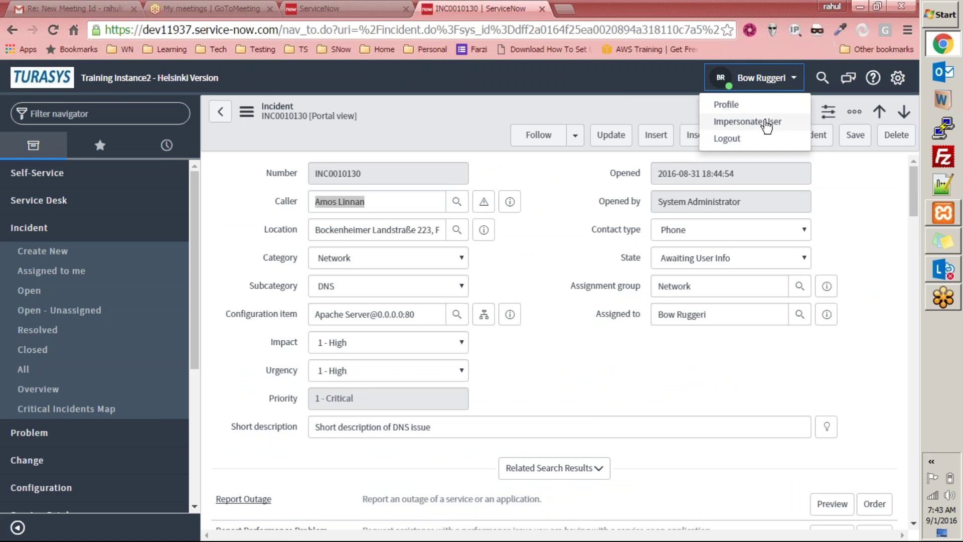
click(740, 122)
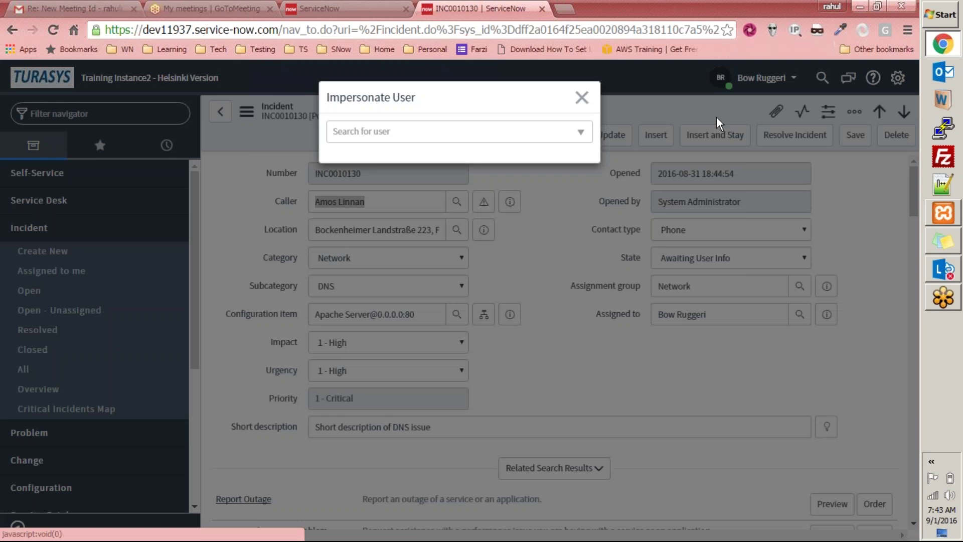
click(359, 131)
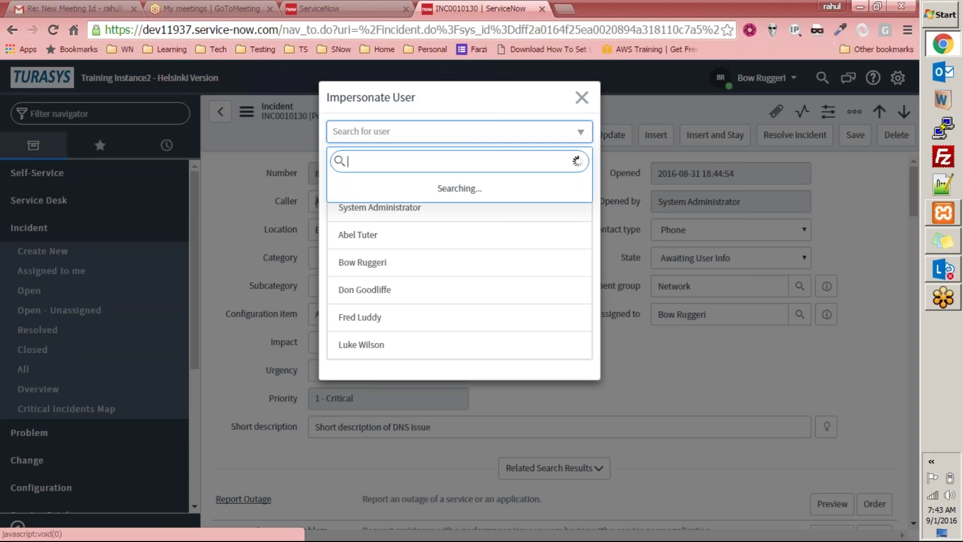
text(Amos Linnan)
click(420, 194)
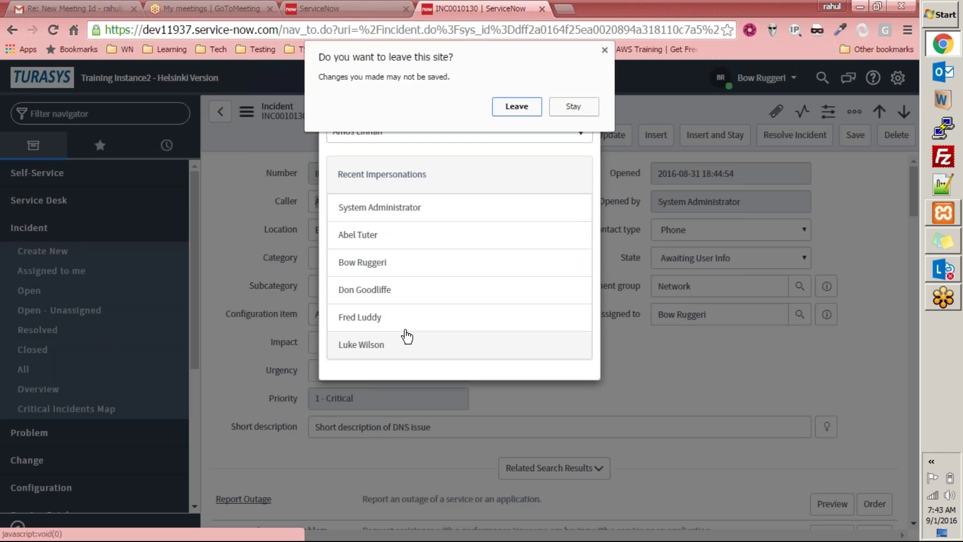
click(533, 111)
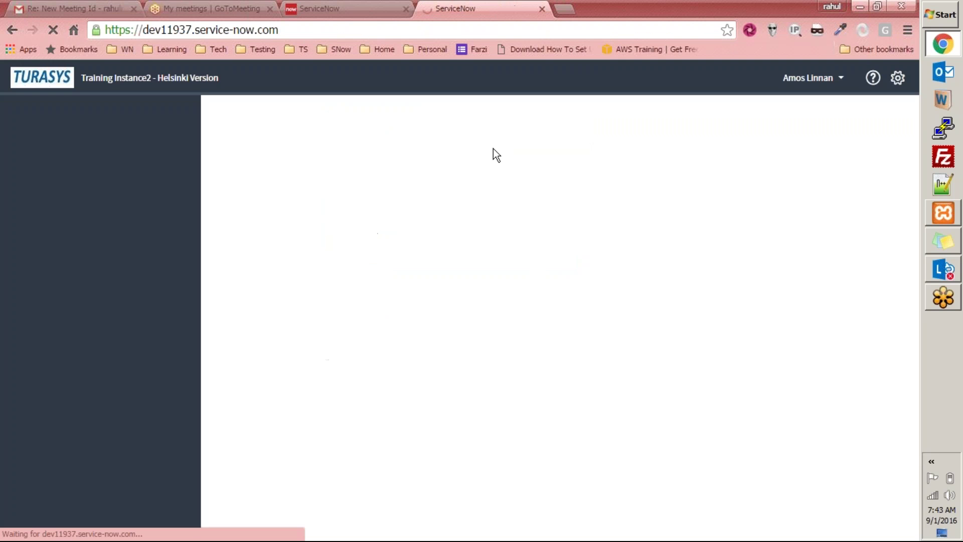
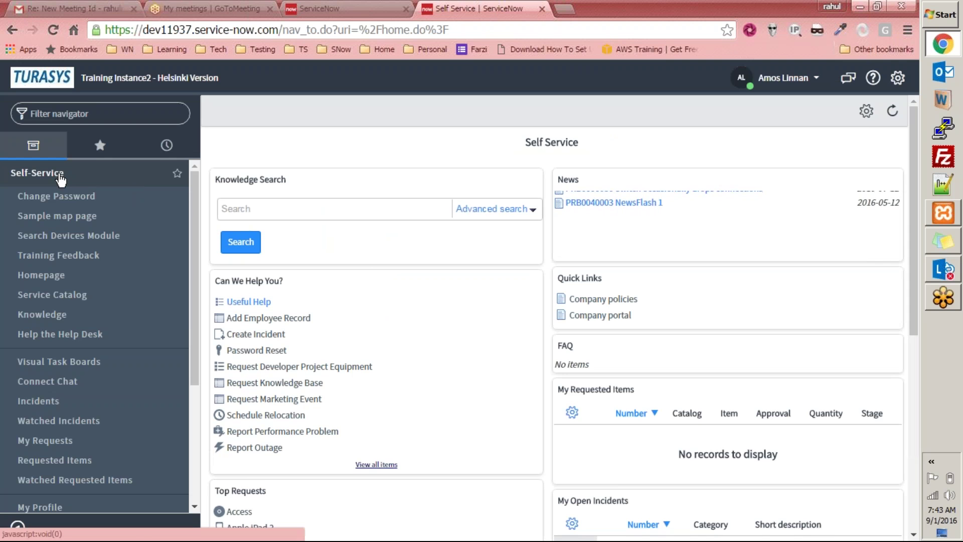
- Open incident INC0010130 from the caller's Self-Service incident list
click(45, 405)
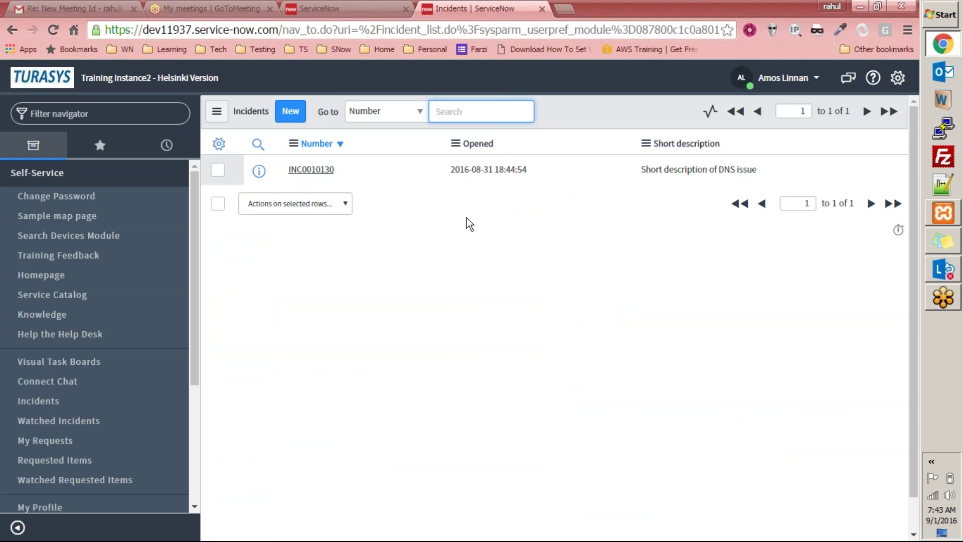
click(42, 404)
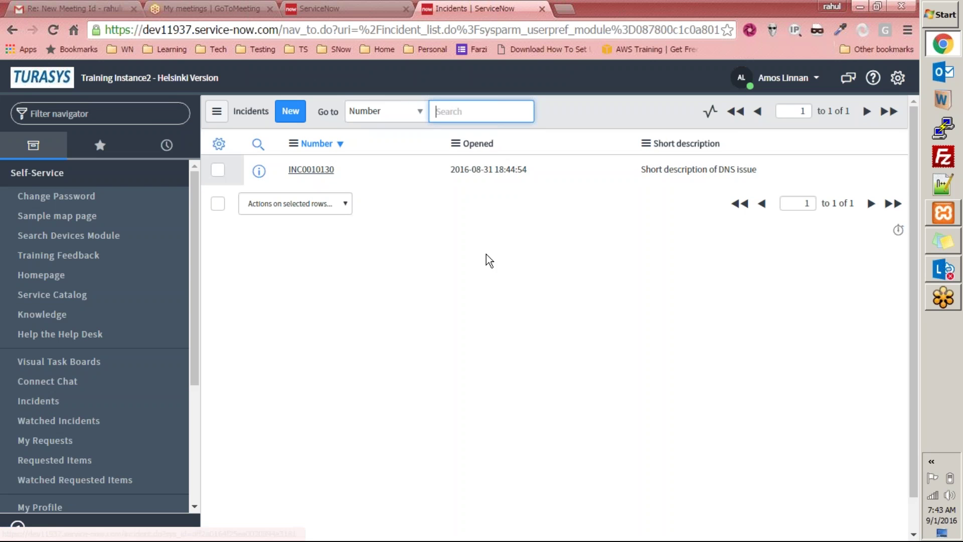
click(321, 171)
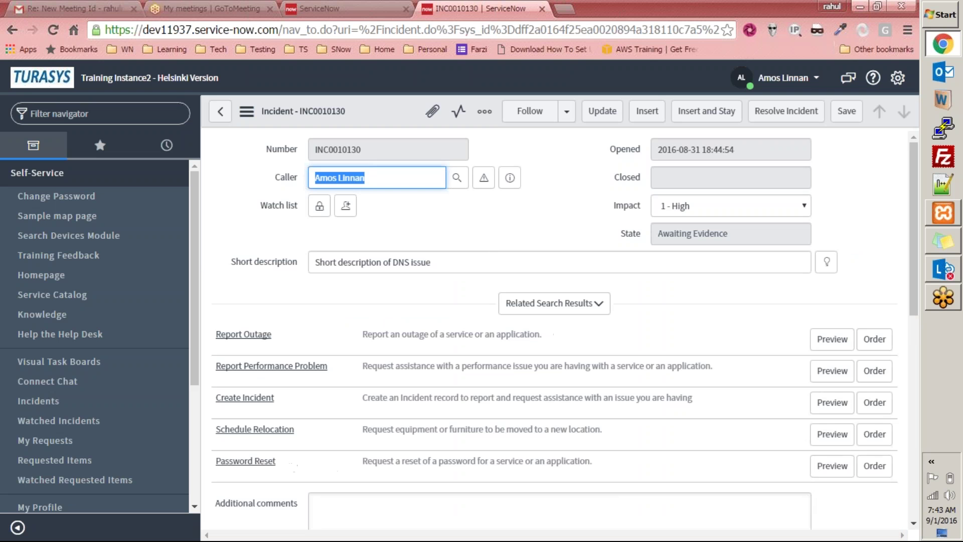
- Review the Number, Opened and Closed fields shown to the caller on the incident form
drag(913, 212, 943, 196)
click(504, 221)
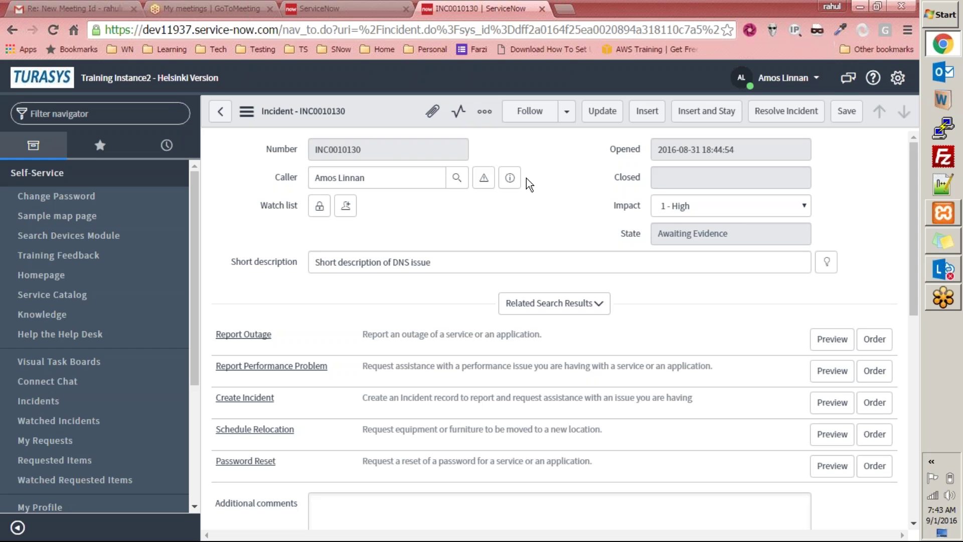
drag(370, 150, 269, 140)
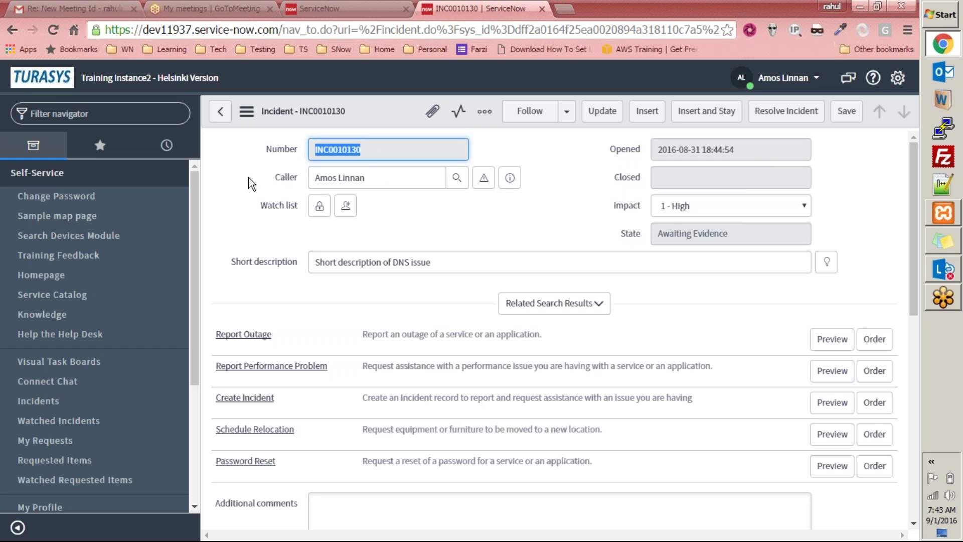
drag(742, 150, 638, 152)
click(709, 177)
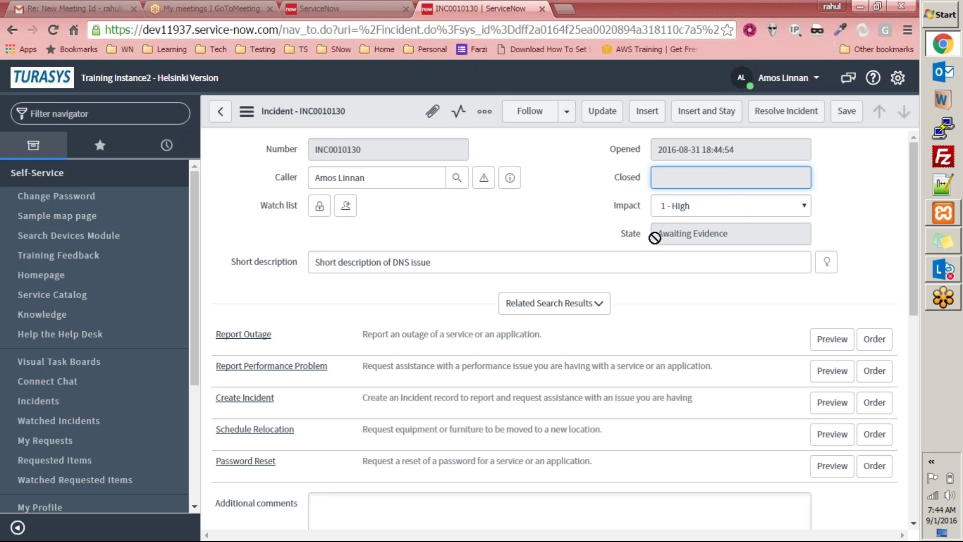
- Examine the activity entries the caller can see on the incident, including comments and assignment changes
scroll(692, 236, down, 7)
scroll(692, 236, up, 3)
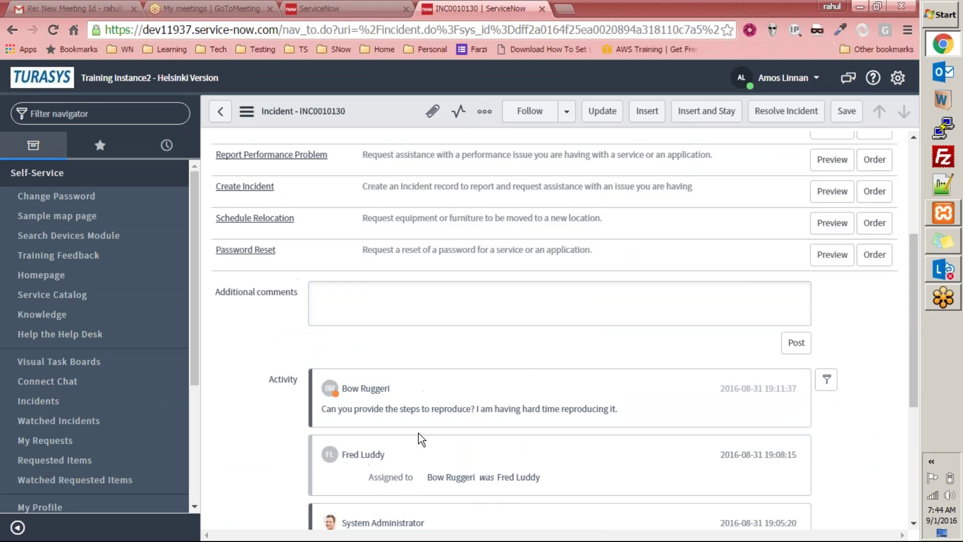
scroll(391, 429, down, 3)
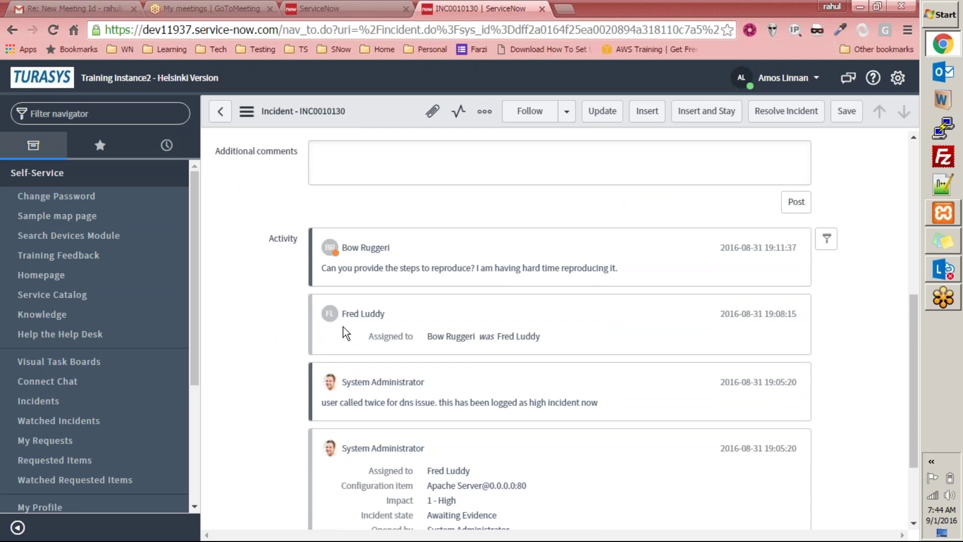
scroll(343, 326, down, 3)
scroll(390, 354, up, 5)
scroll(502, 452, down, 2)
scroll(629, 484, down, 2)
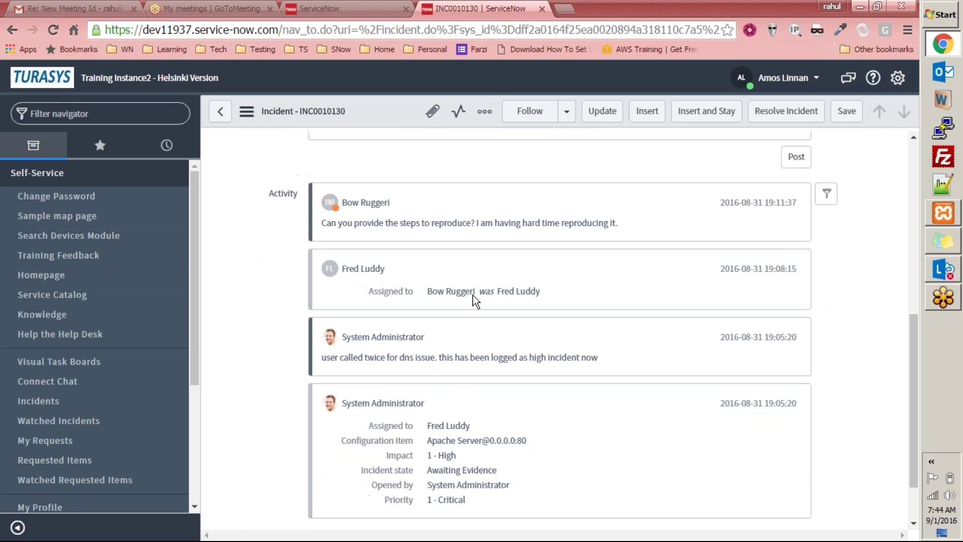
- Post the additional comment "Yes sure.", "Do step1, step2, step3", "you will be able to reproduce then", on separate paragraphs with blank lines between them
scroll(473, 300, up, 5)
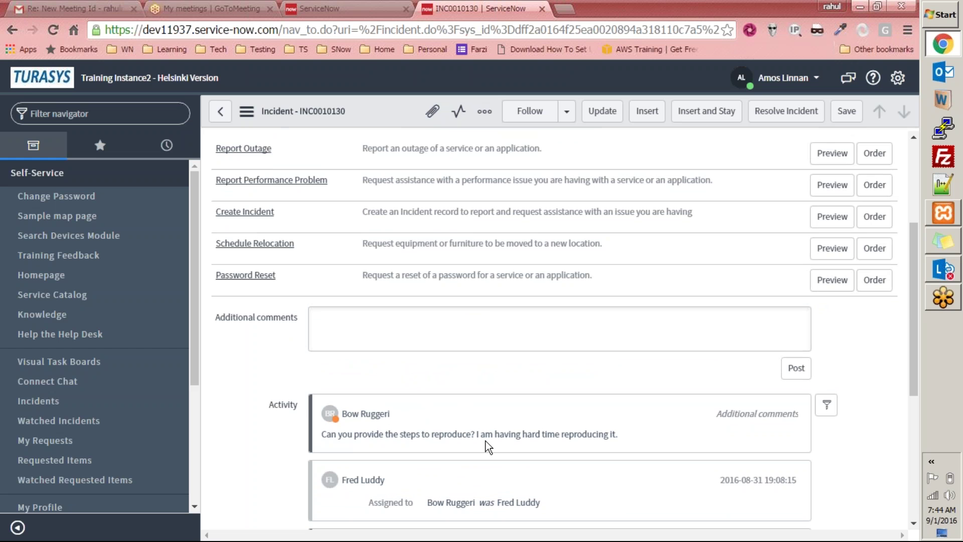
click(415, 323)
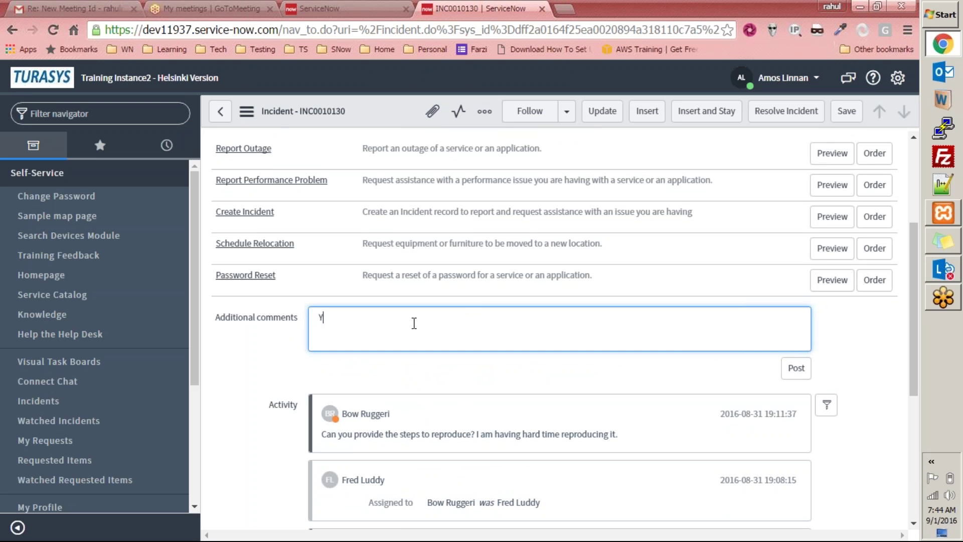
text(Yes sure.)
key(Return)
key(Return)
text(Do ste)
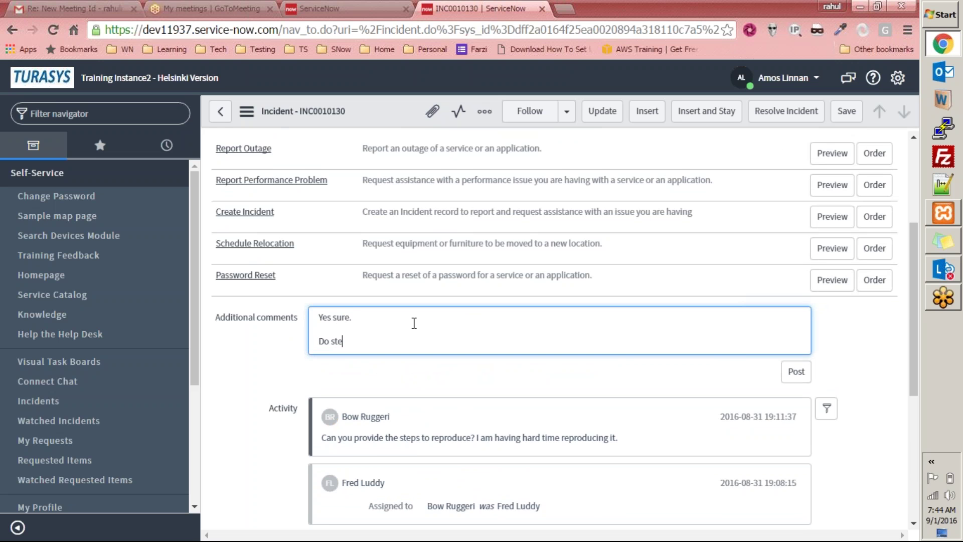
text(p1.)
text( step2, step3)
key(Return)
key(Return)
text(you will be able to )
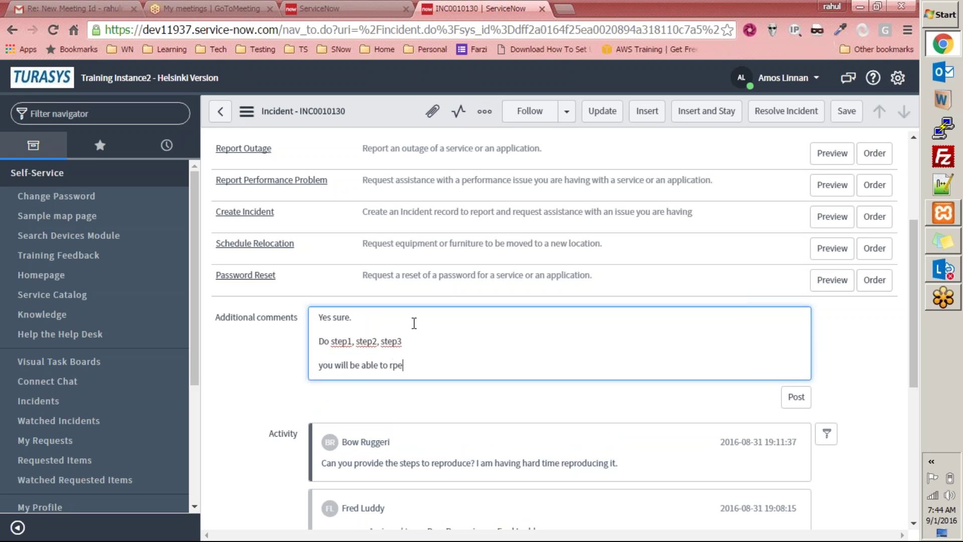
text(reproduce then)
click(793, 401)
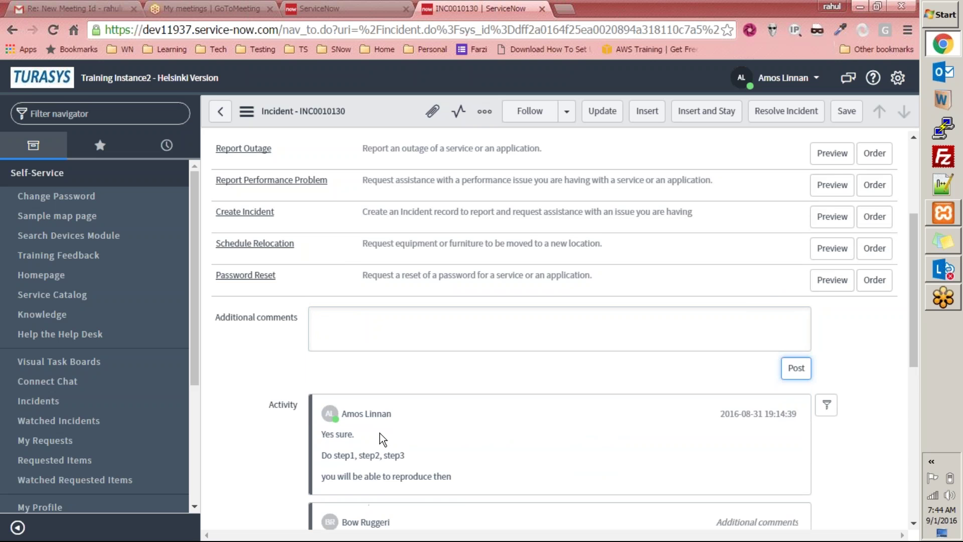
- Check the posted reply on the incident form and update the record, returning to the caller's incident list
scroll(372, 432, down, 5)
scroll(371, 432, up, 10)
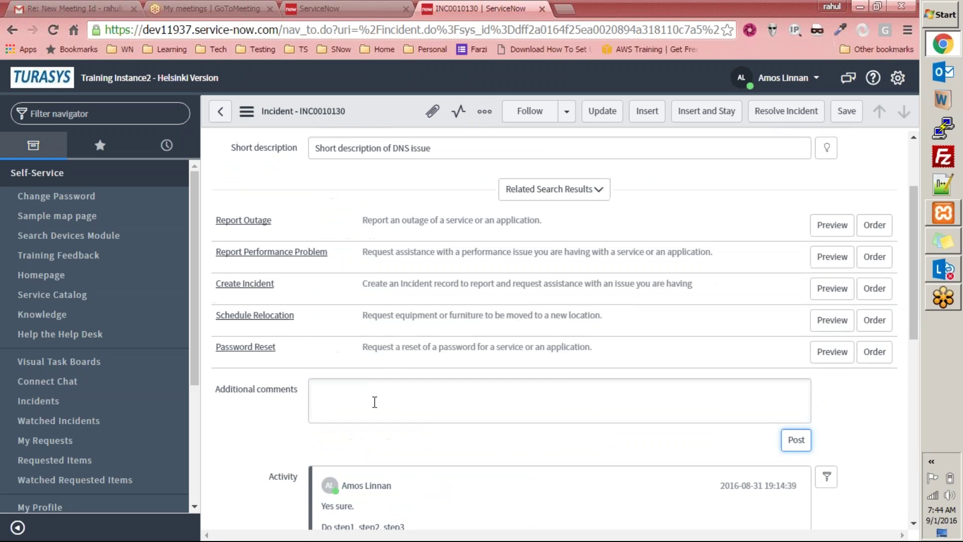
scroll(587, 323, down, 12)
scroll(579, 356, up, 15)
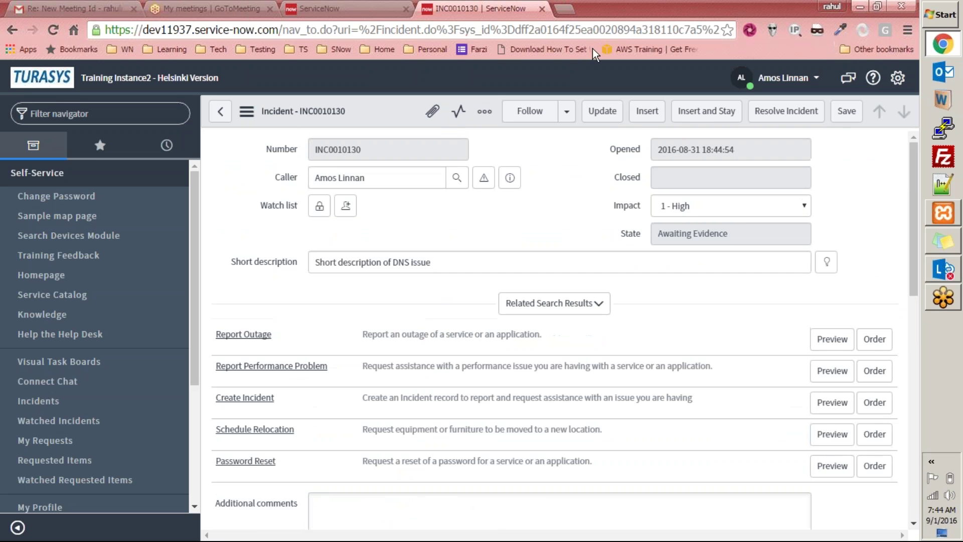
click(604, 111)
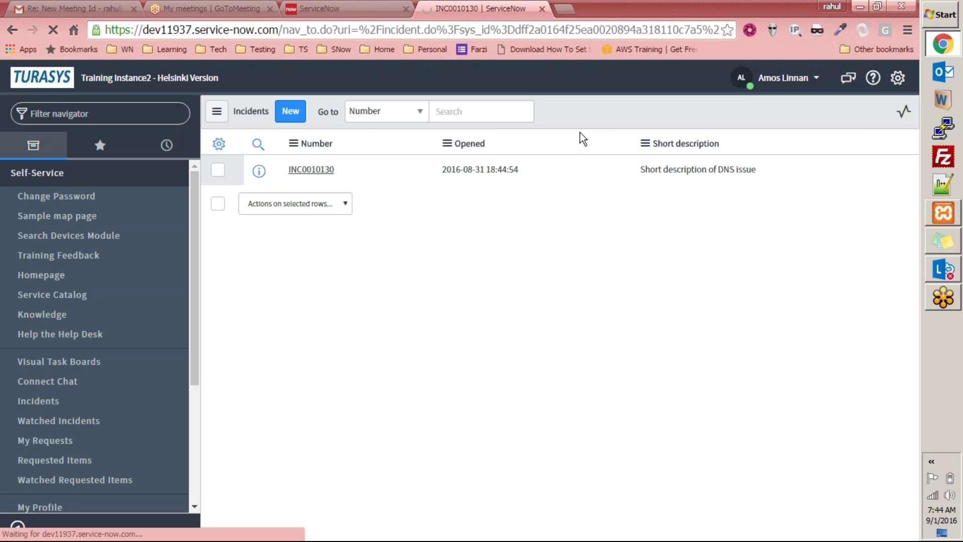
- Impersonate the incident's current assignee from the recent impersonations
click(815, 77)
click(776, 122)
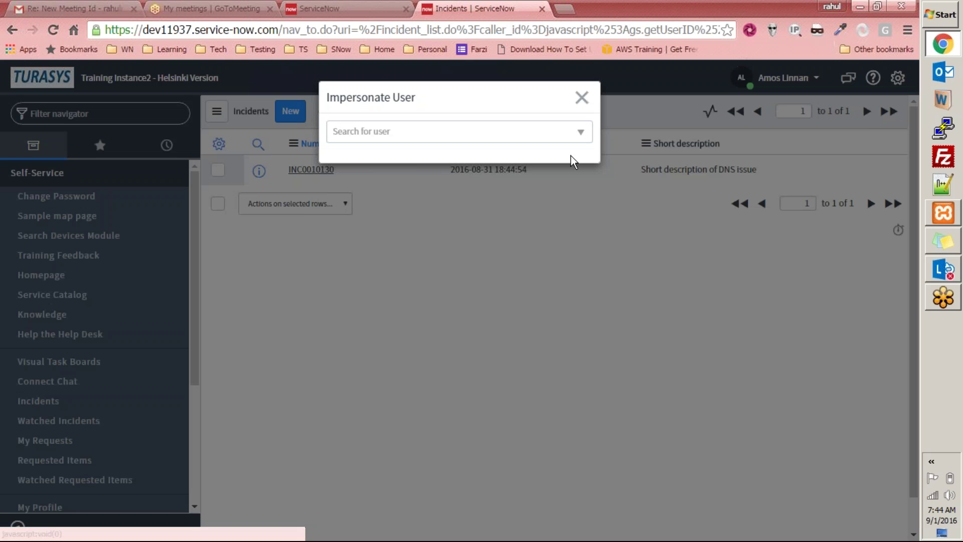
click(408, 138)
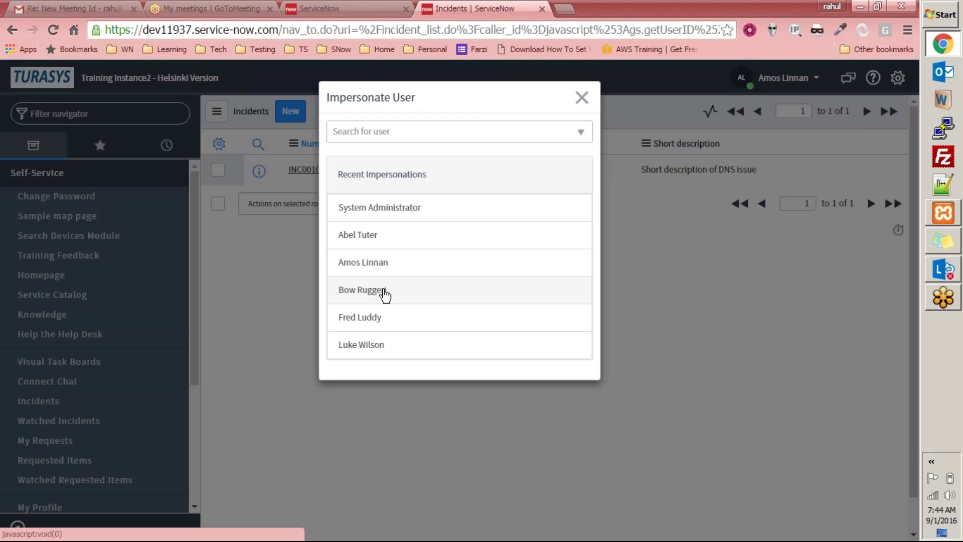
click(365, 290)
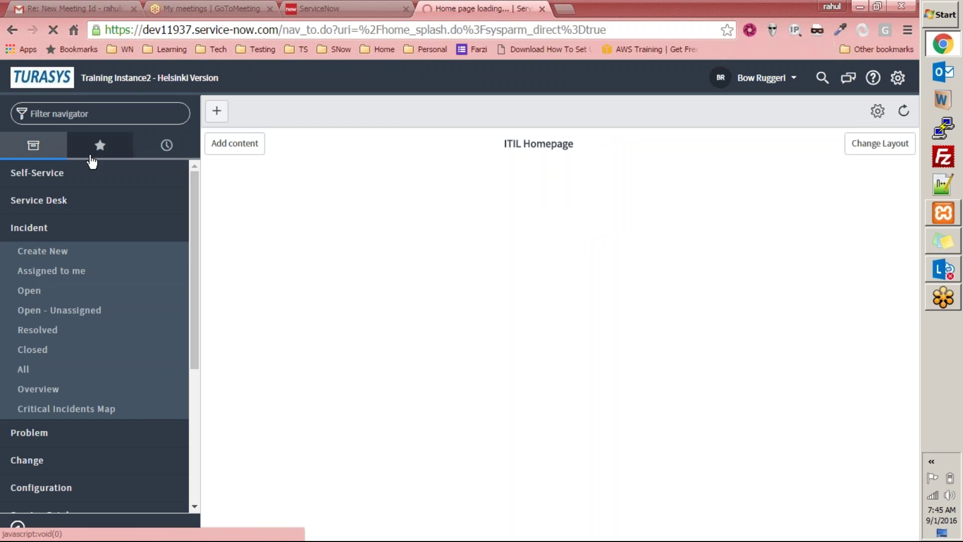
- Open incident INC0010130 from the work list on the assignee's ITIL homepage
scroll(326, 351, down, 10)
scroll(373, 362, down, 2)
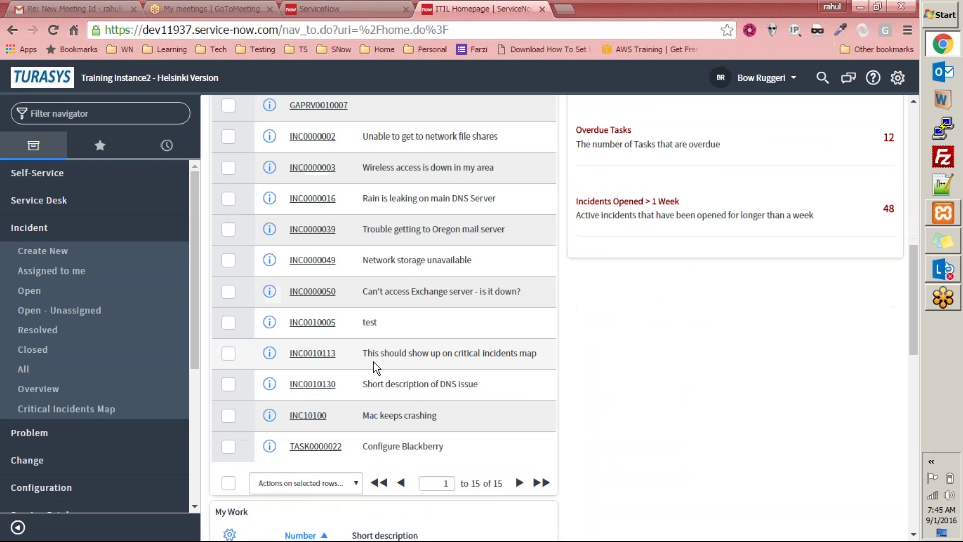
click(302, 385)
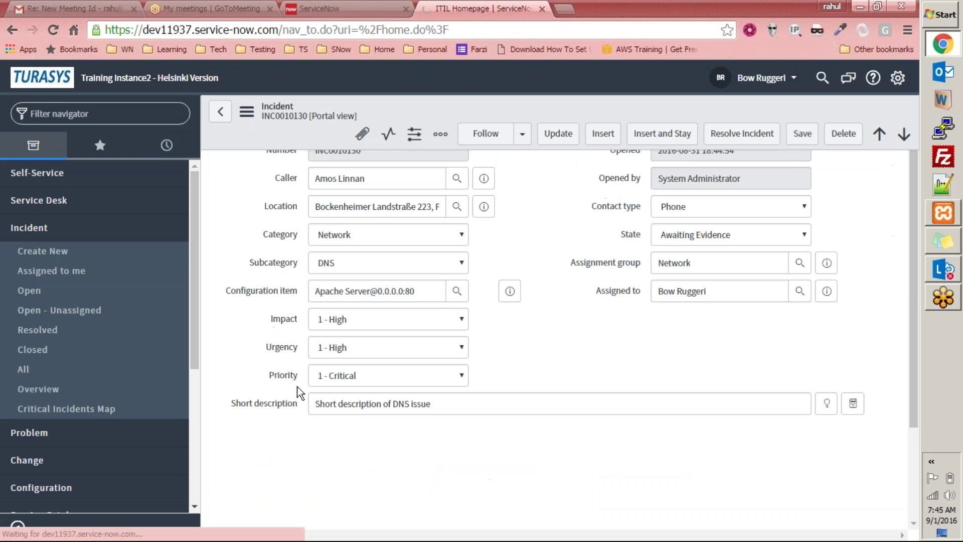
- Review the caller's reply with the reproduction steps in the incident's activity stream
scroll(326, 361, down, 10)
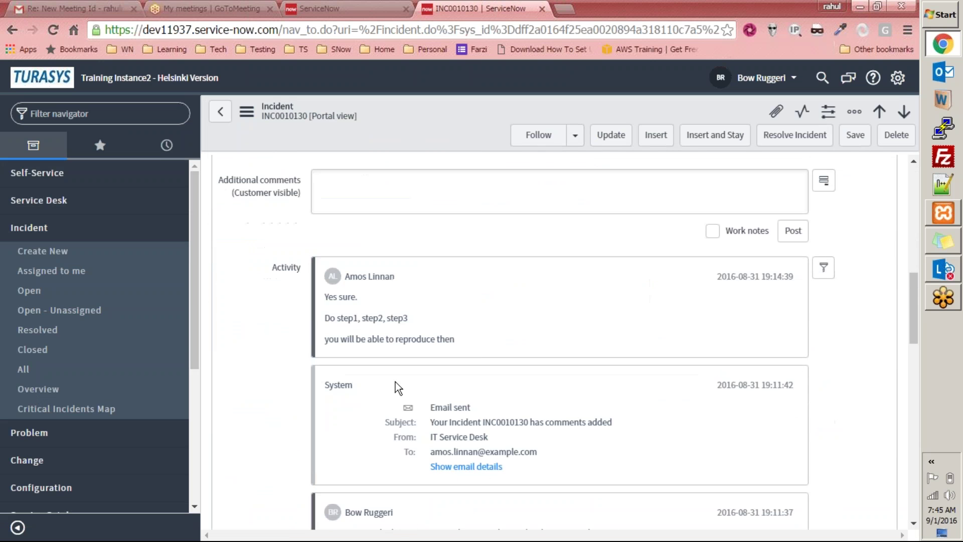
drag(326, 297, 477, 346)
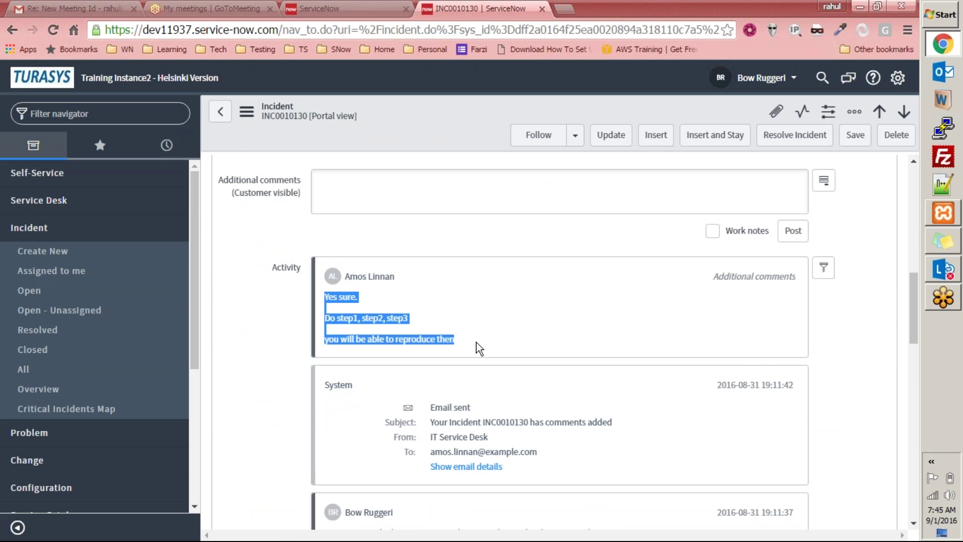
scroll(477, 344, down, 3)
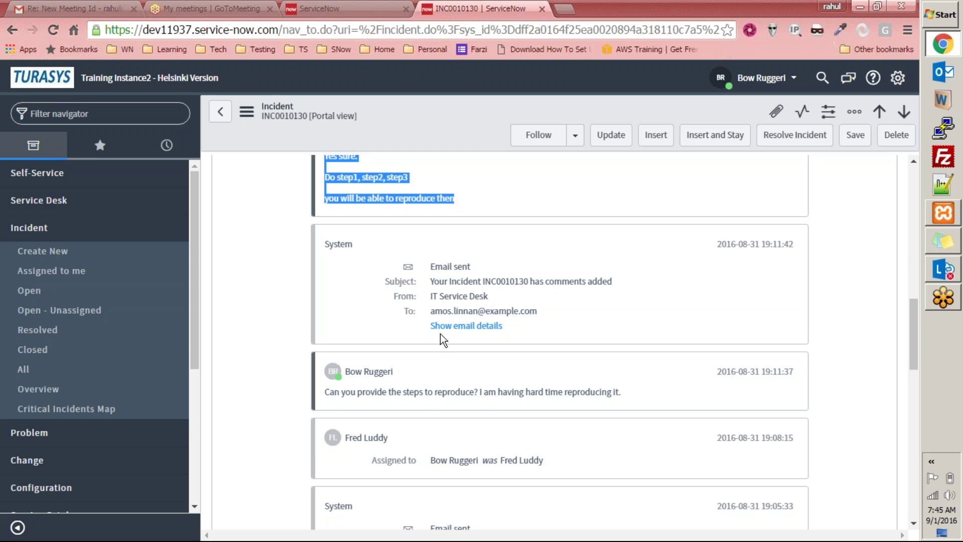
- Show the details of the "Your Incident INC0010130 has comments added" email and compare them with the assignee's question in the activity
click(455, 326)
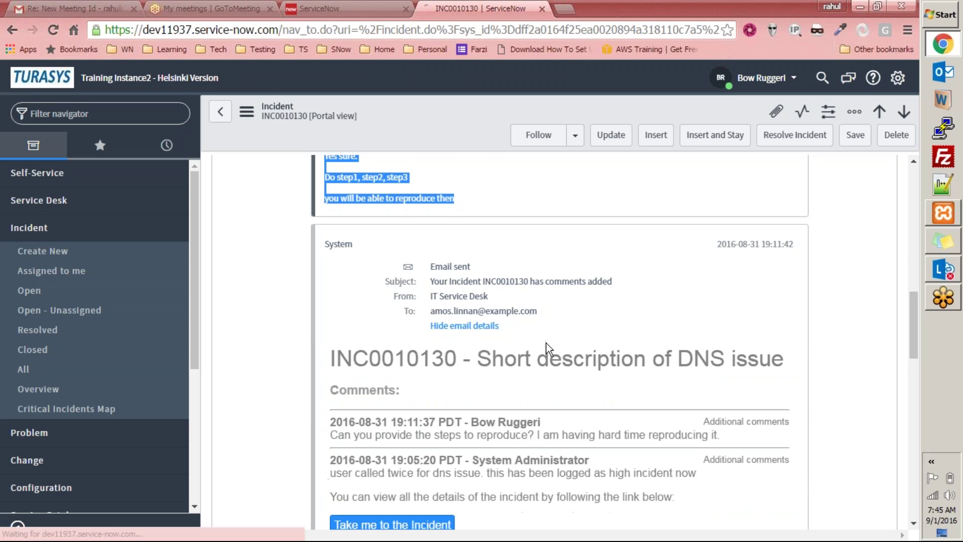
scroll(544, 344, down, 1)
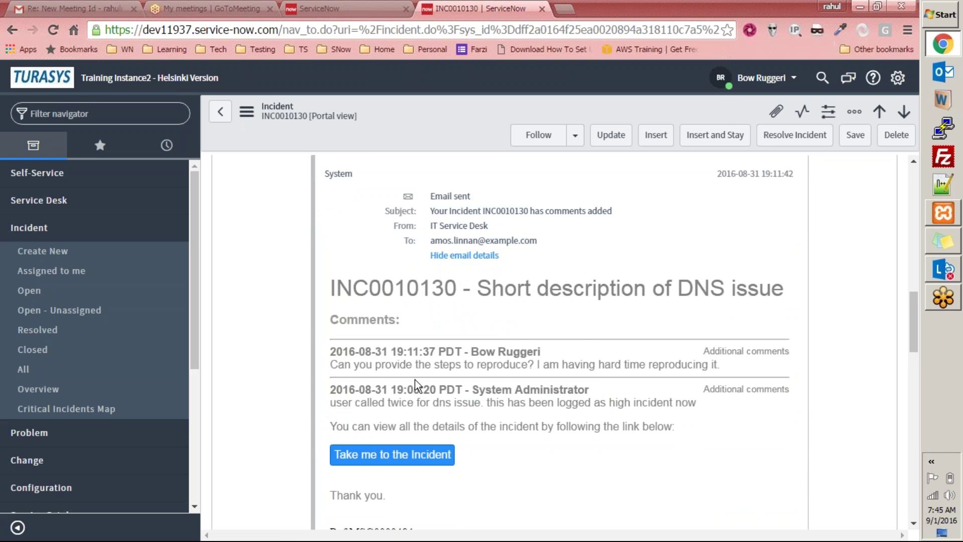
scroll(481, 316, down, 3)
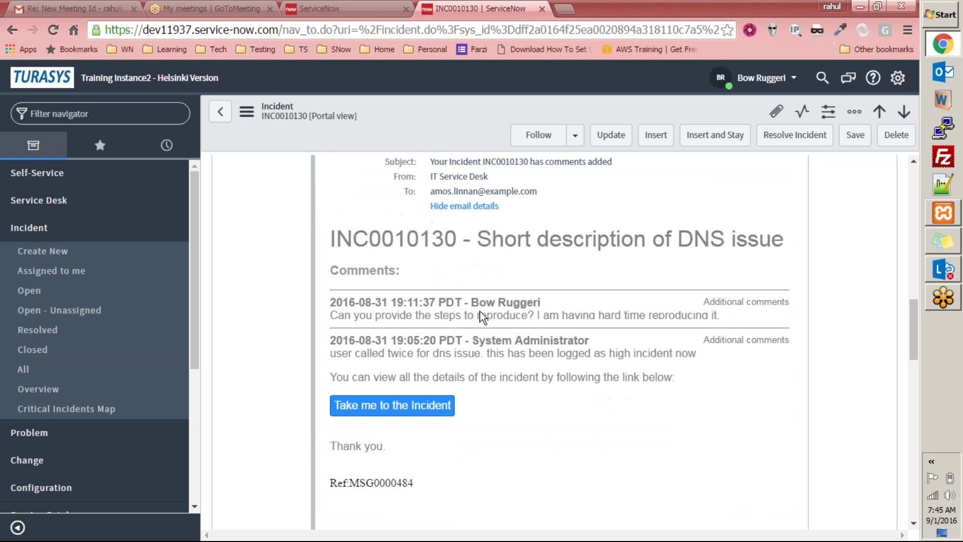
scroll(482, 316, down, 2)
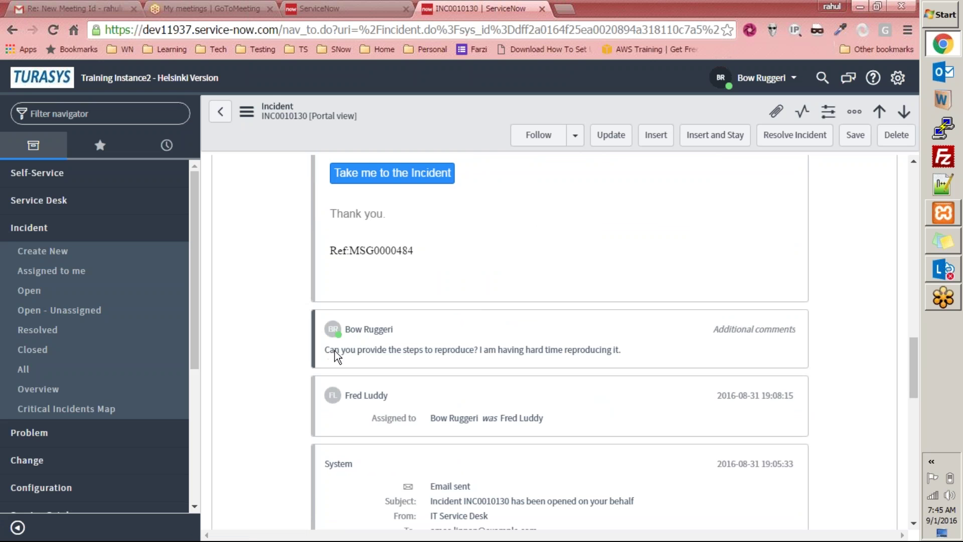
triple_click(489, 348)
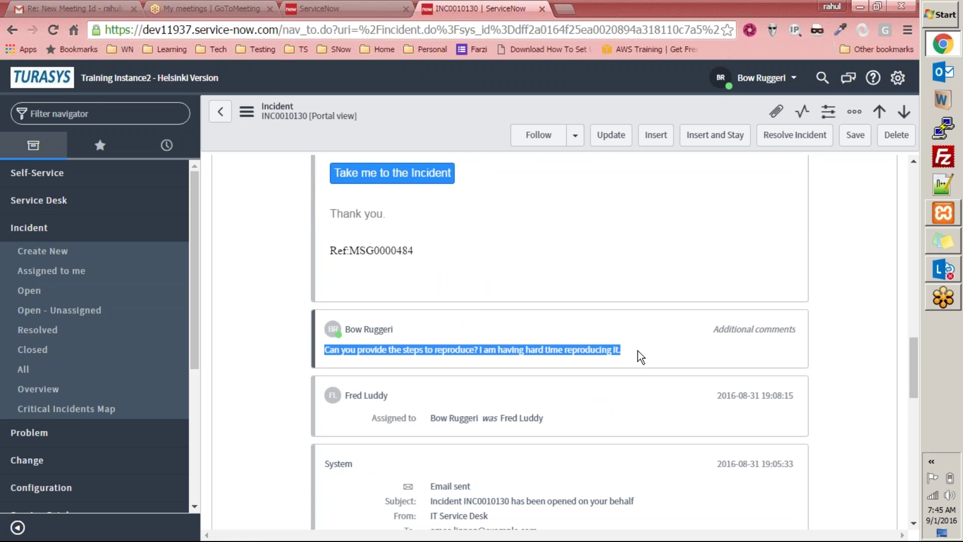
- Examine the recipient and comment history of the comments-added email, plus the earlier notification emails
scroll(622, 351, up, 8)
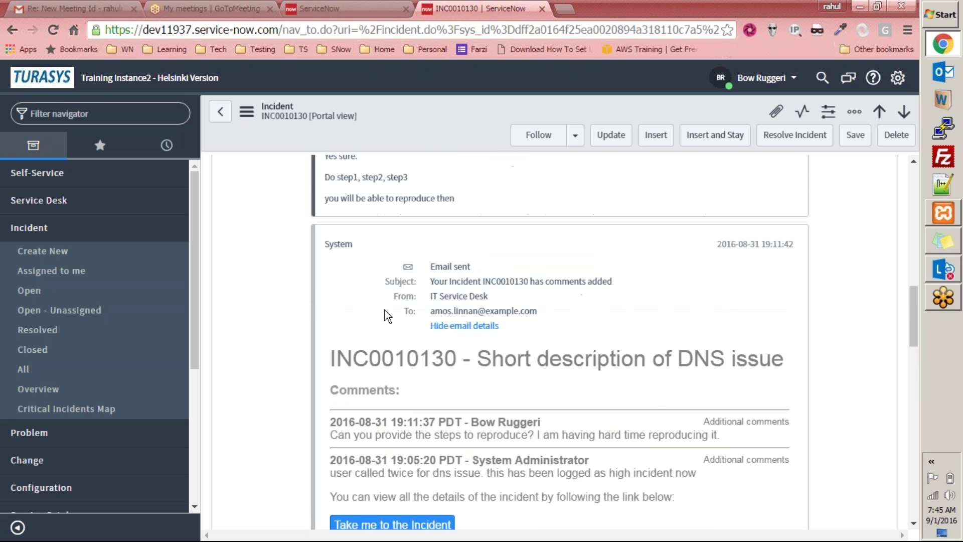
drag(537, 311, 425, 319)
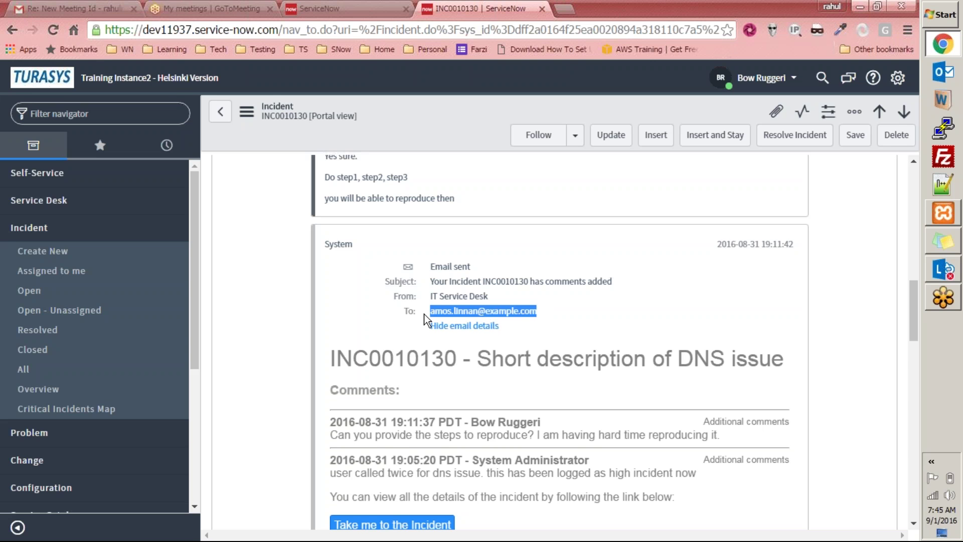
scroll(423, 315, down, 3)
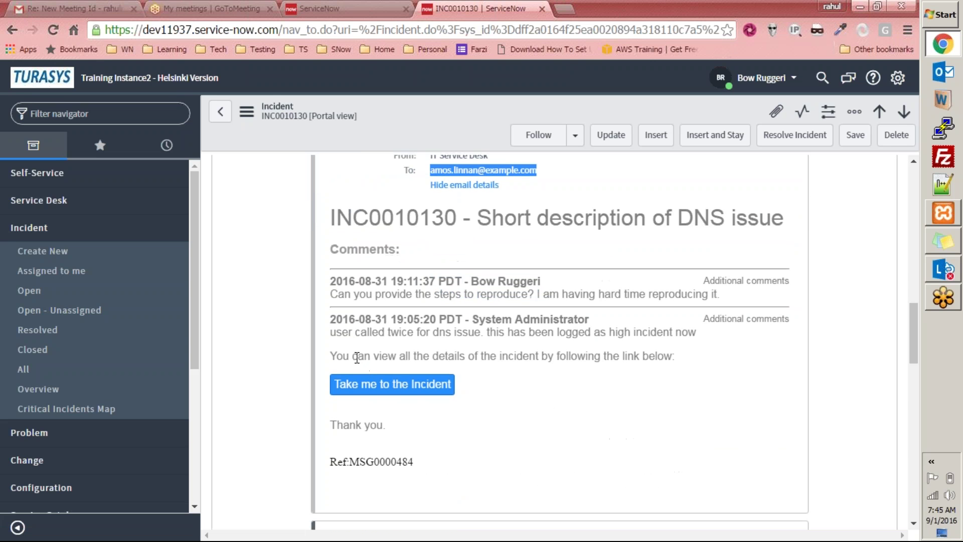
drag(347, 277, 689, 352)
scroll(694, 380, down, 10)
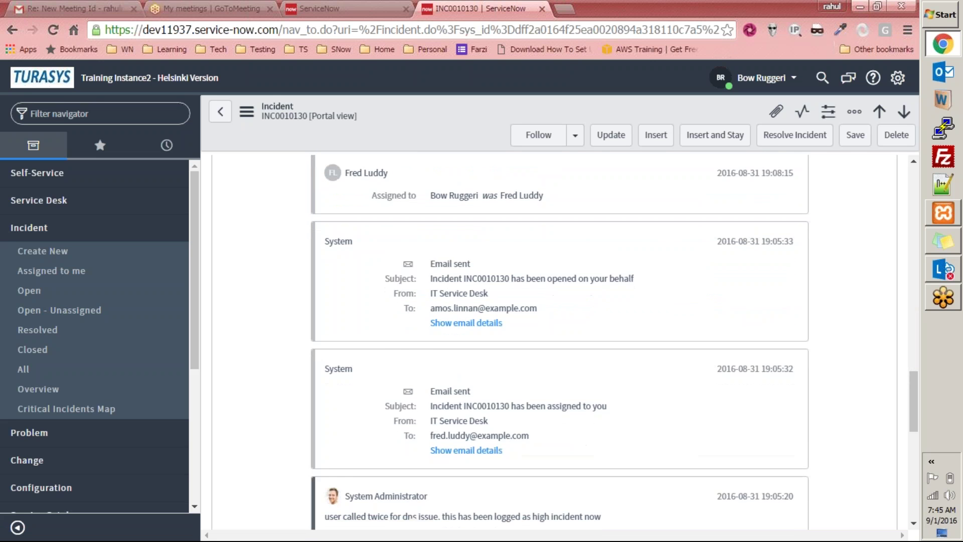
- Recheck the comments quoted in the notification email against the caller's latest reply in the activity stream
scroll(495, 397, up, 10)
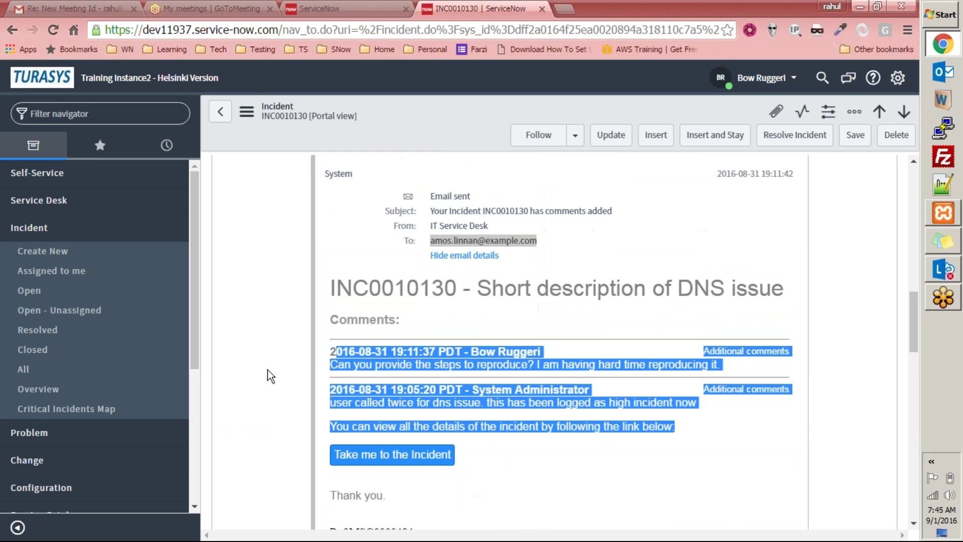
drag(328, 348, 695, 426)
click(703, 443)
scroll(703, 444, up, 4)
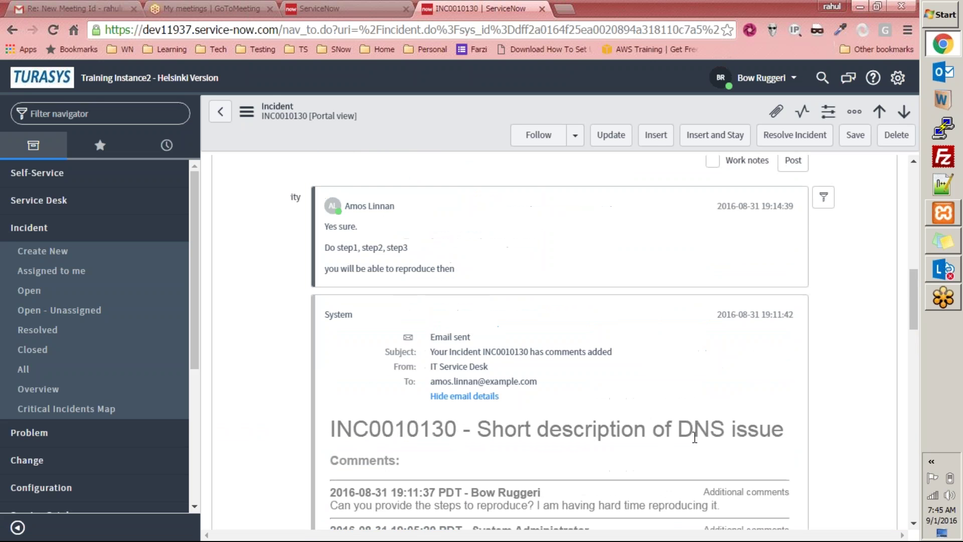
scroll(552, 376, down, 5)
scroll(483, 326, up, 7)
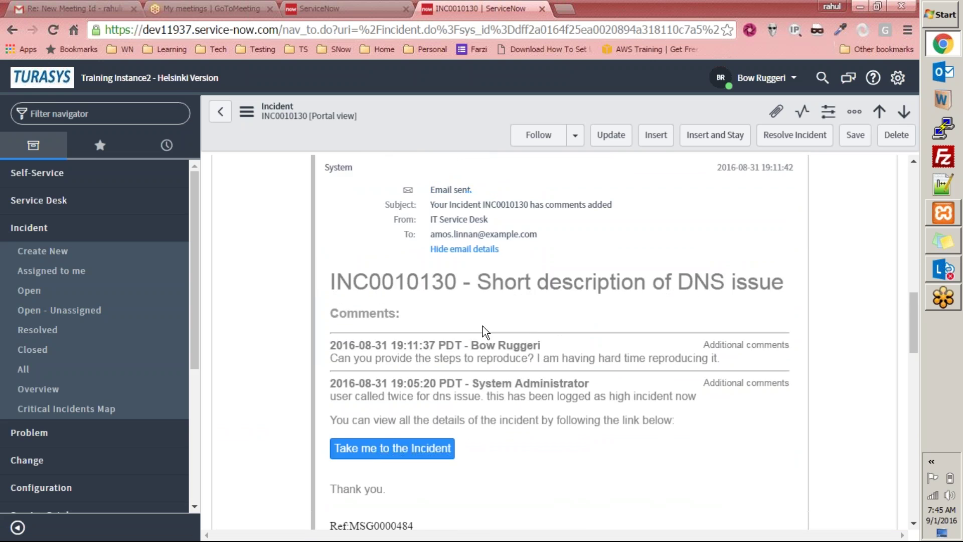
scroll(361, 308, up, 2)
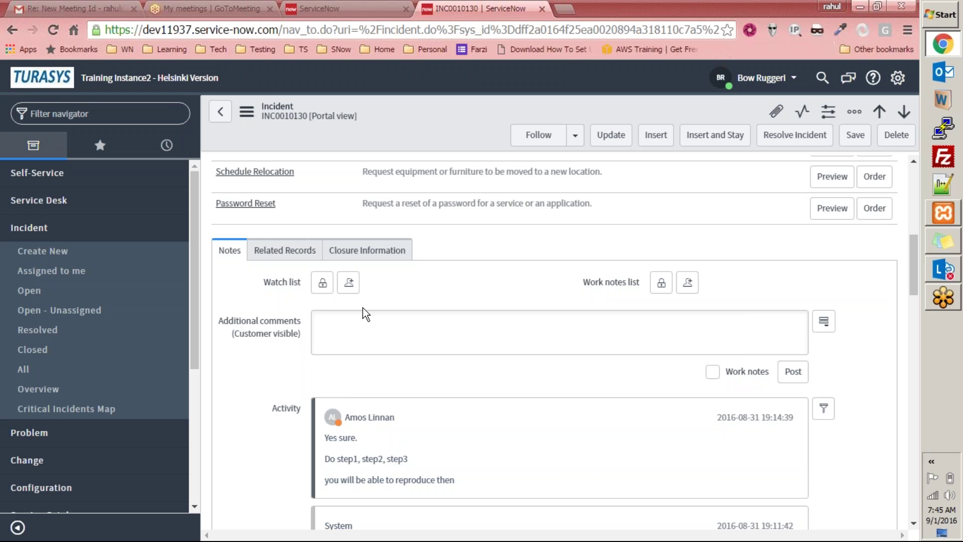
scroll(357, 308, down, 9)
- Set the incident's State to Resolved
scroll(356, 308, up, 15)
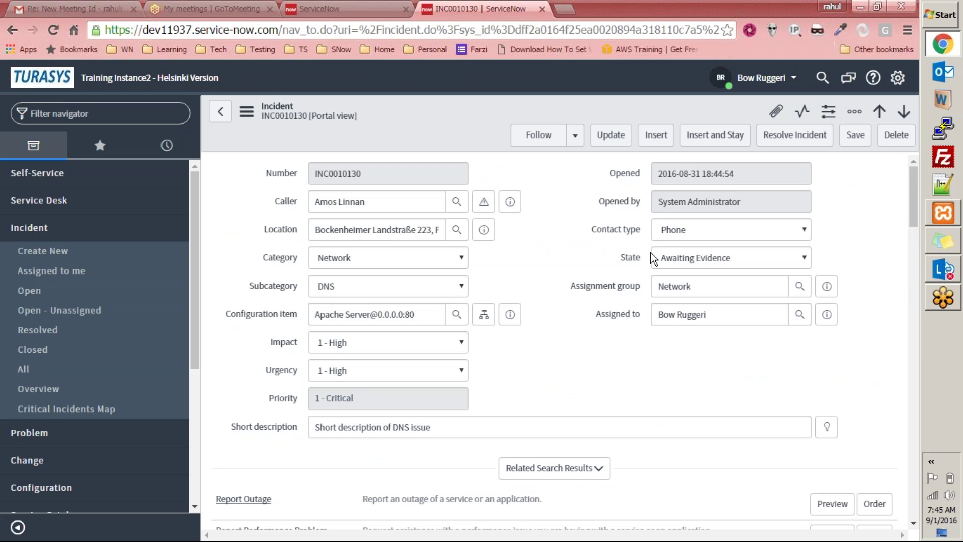
click(713, 258)
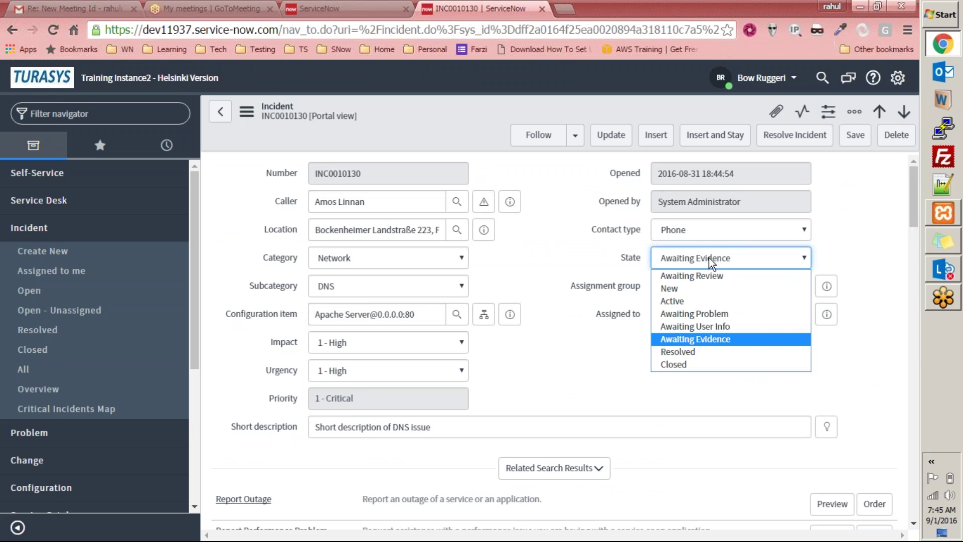
click(723, 351)
- Enter the customer-visible comment "I just resolved it. Please verify" and try to update the incident
scroll(567, 363, down, 8)
scroll(506, 345, up, 1)
click(395, 401)
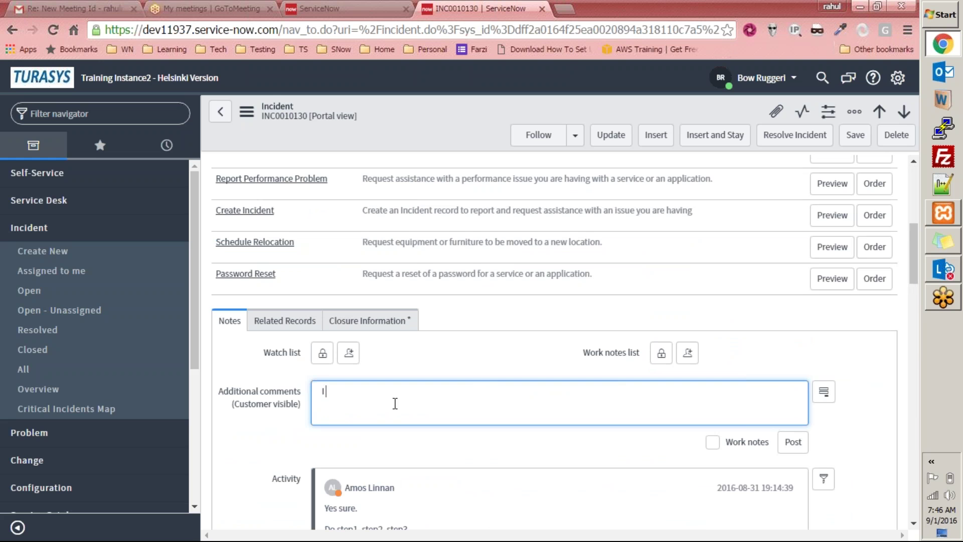
text(I just resolved it. Please verify)
scroll(443, 366, up, 5)
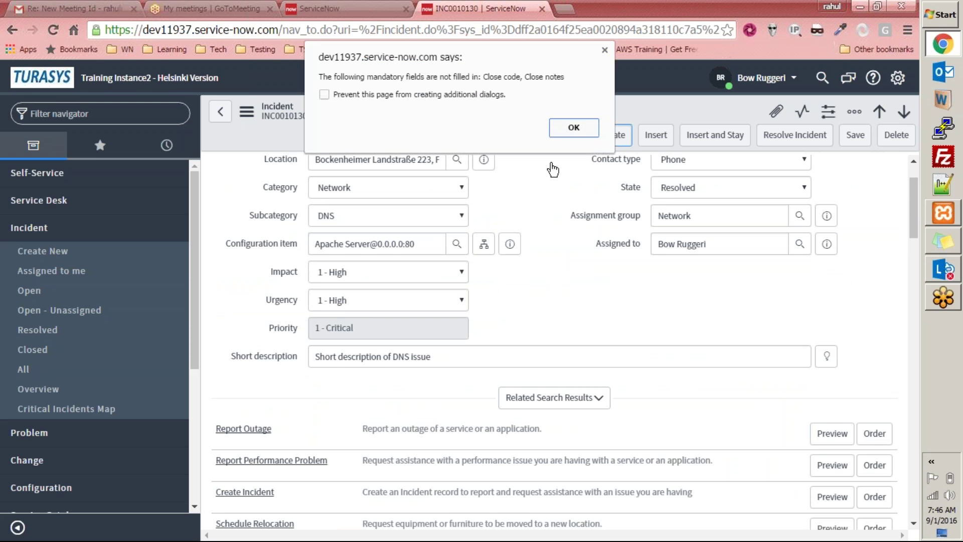
click(572, 128)
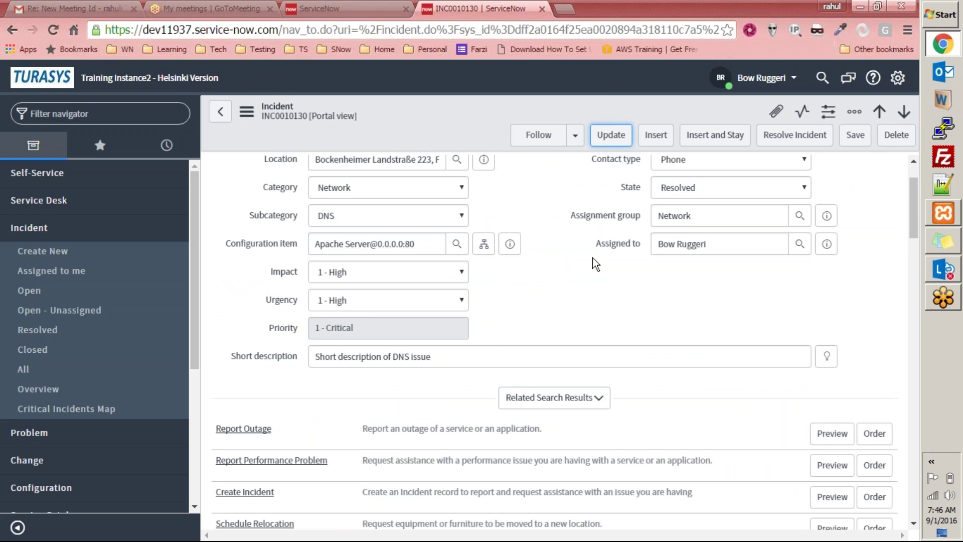
- Try again to update the incident and dismiss the mandatory-fields alert
scroll(575, 286, down, 3)
scroll(627, 201, up, 5)
click(612, 133)
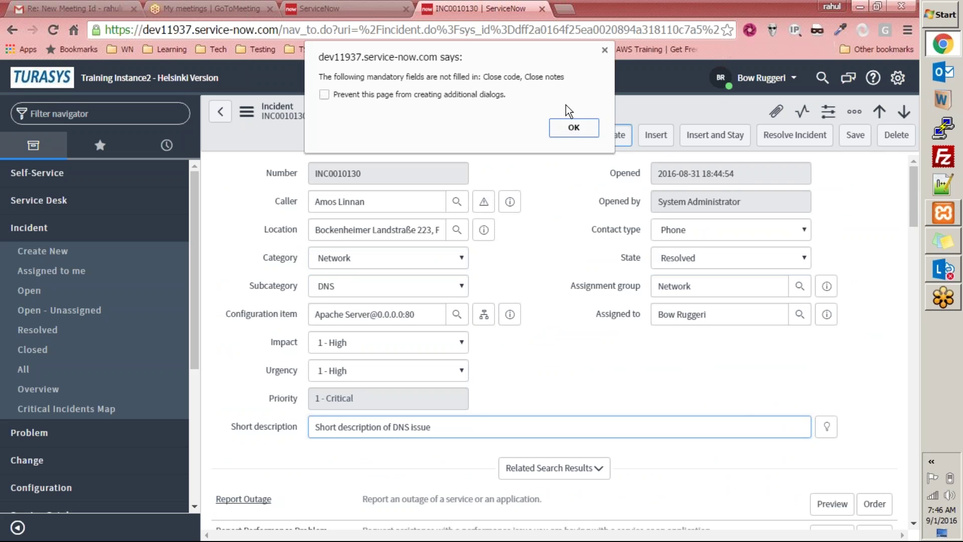
click(573, 128)
- Set the close code to Solved (Work Around), enter the close notes "Used work around to fix this issue", and update the incident
scroll(600, 311, down, 6)
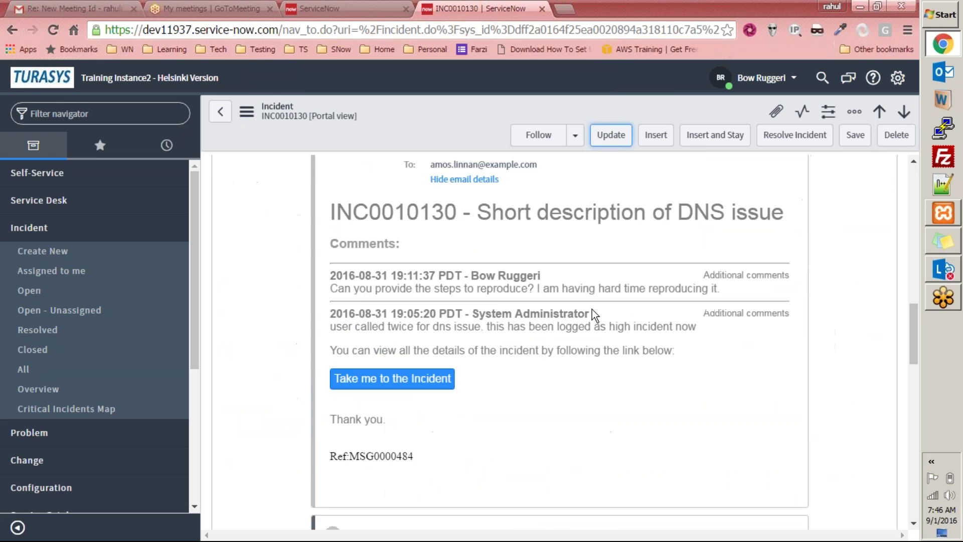
click(353, 321)
scroll(386, 298, down, 5)
scroll(358, 291, up, 3)
click(358, 324)
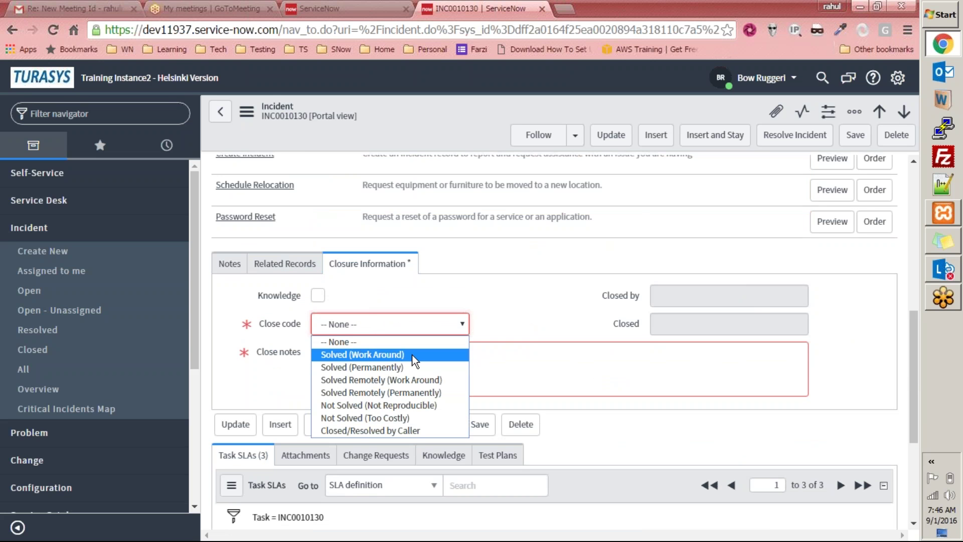
click(397, 355)
click(394, 370)
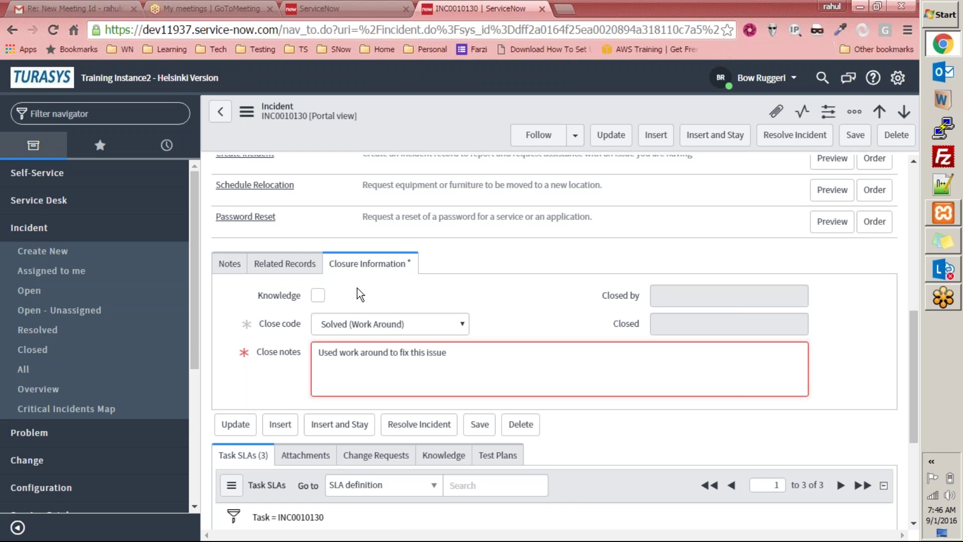
scroll(360, 293, down, 2)
click(238, 355)
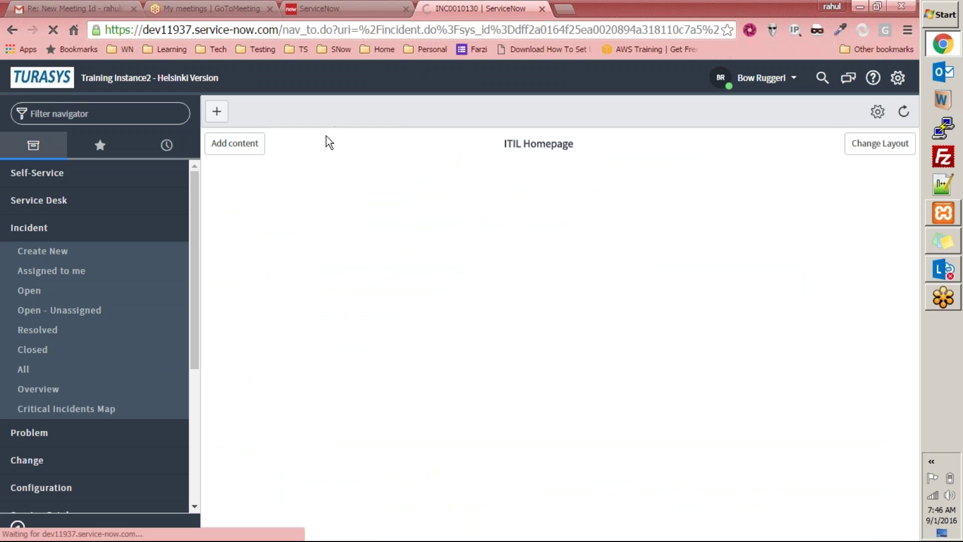
- Reopen INC0010130 from the homepage's work list and look over its form and task SLAs
scroll(407, 265, down, 10)
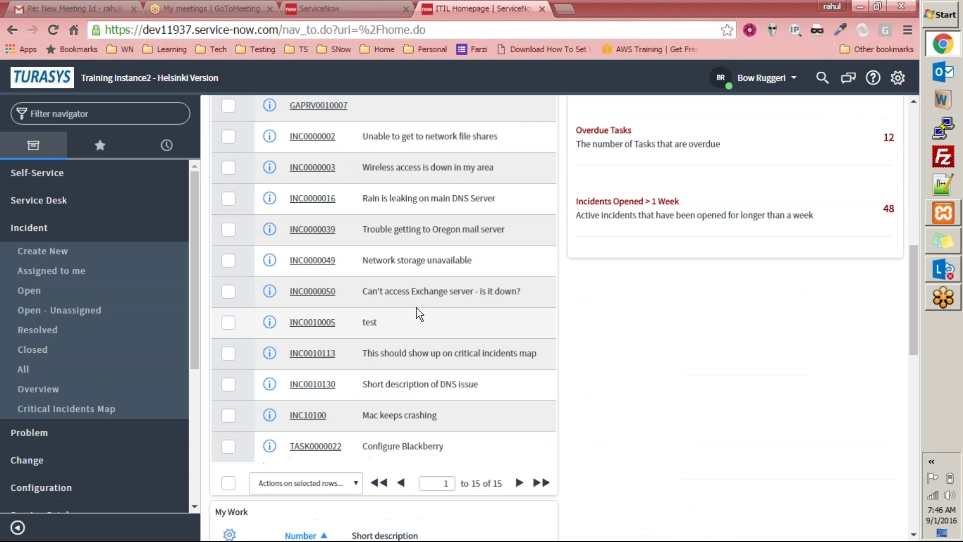
click(312, 384)
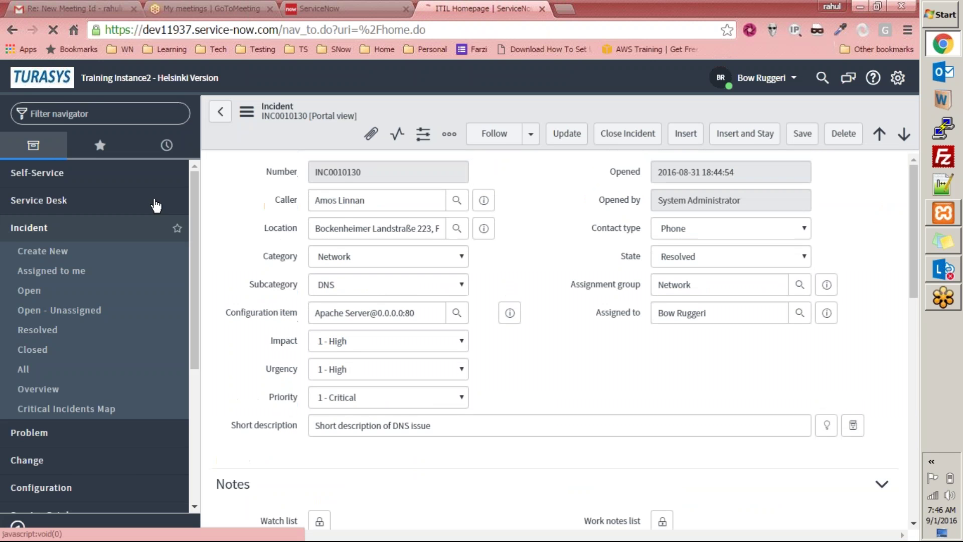
scroll(247, 275, down, 10)
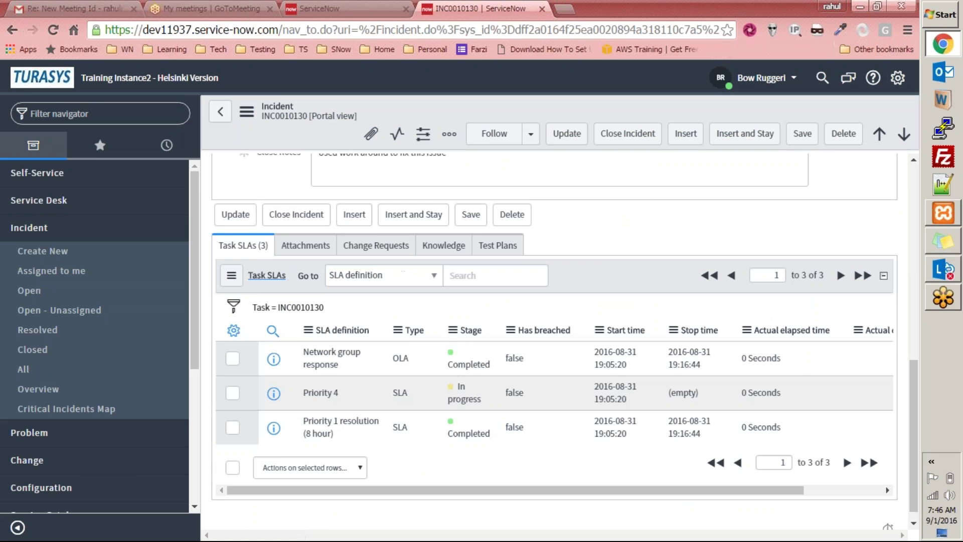
scroll(210, 259, up, 5)
scroll(484, 326, down, 4)
scroll(554, 341, up, 8)
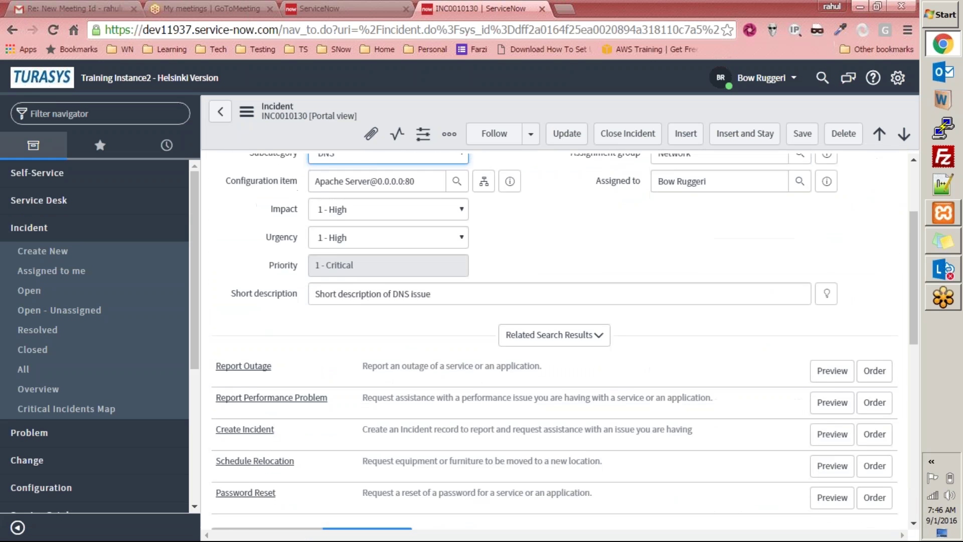
- Review the resolution comment and the incident state change in the activity stream of the incident's notes
scroll(554, 341, down, 5)
click(230, 328)
scroll(649, 326, down, 5)
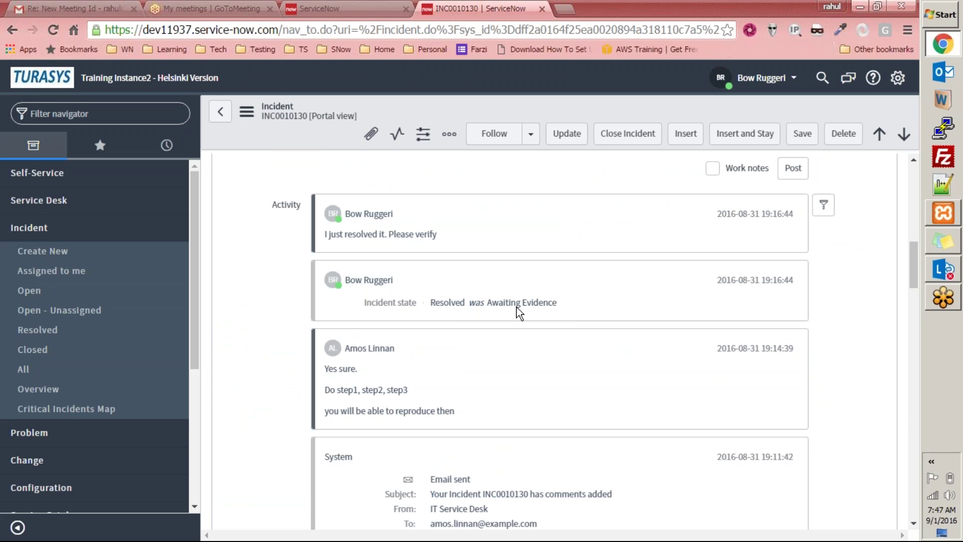
drag(561, 302, 447, 302)
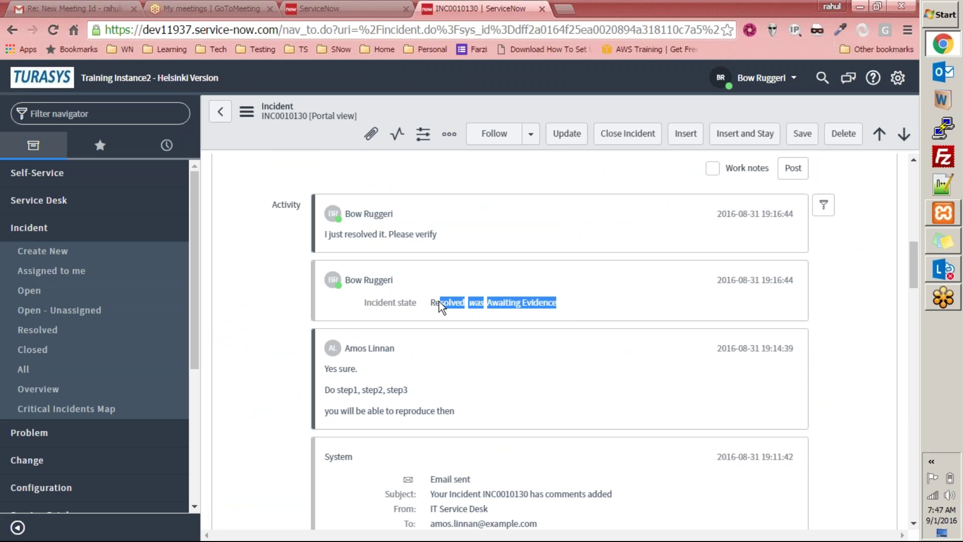
scroll(532, 232, up, 5)
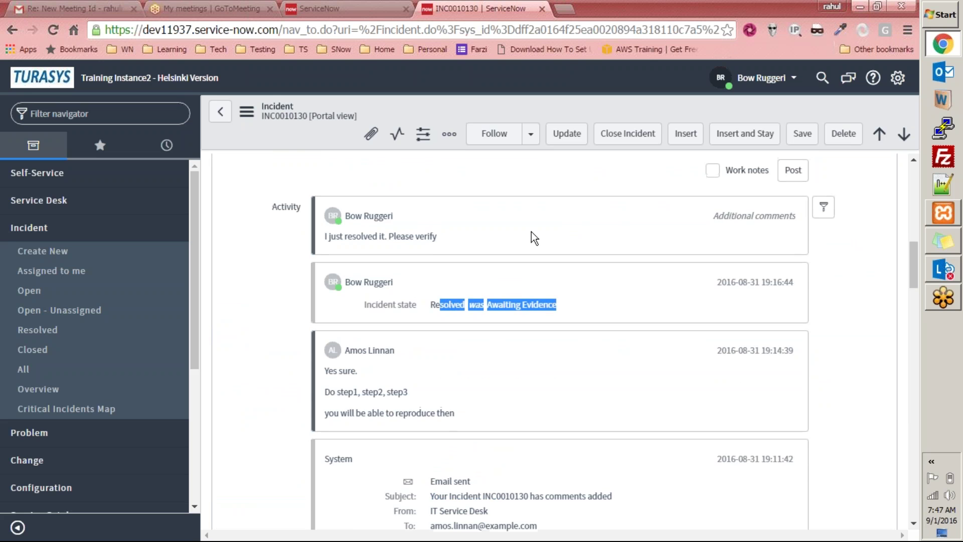
scroll(383, 167, up, 2)
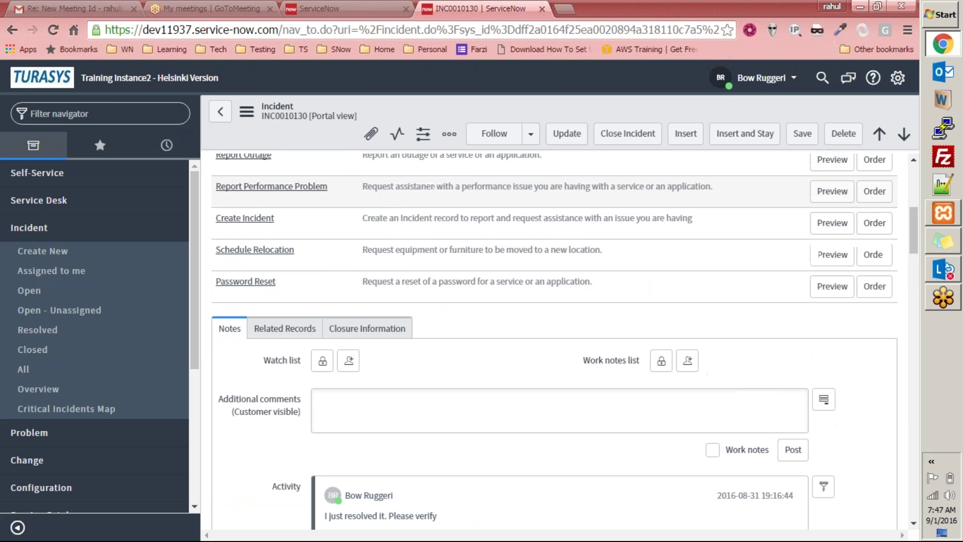
- Update the incident and reopen INC0010130 to recheck its activity stream
click(567, 133)
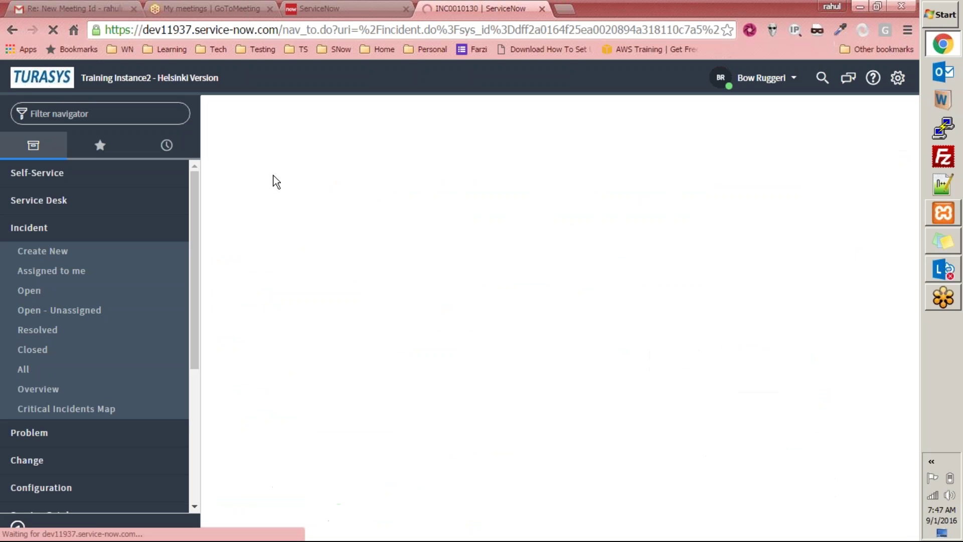
scroll(374, 265, down, 15)
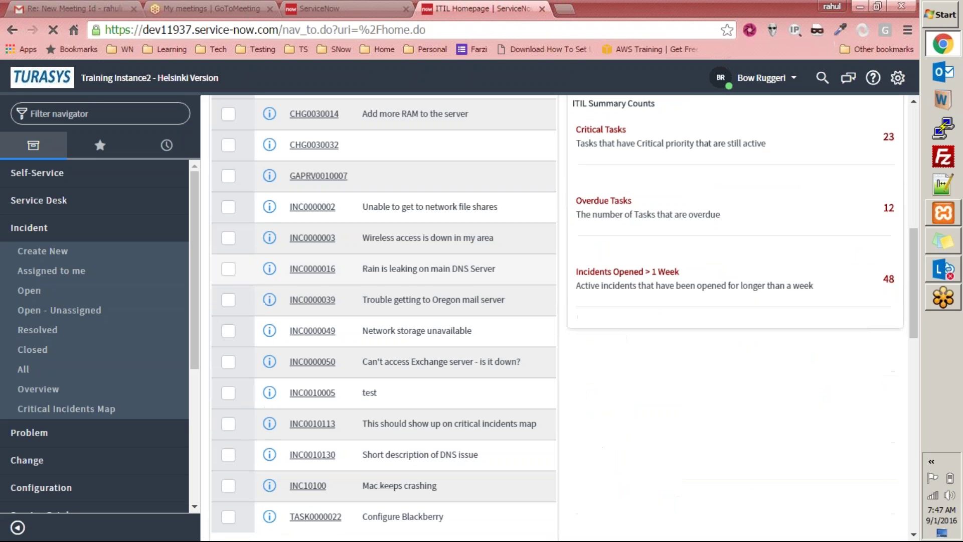
click(313, 318)
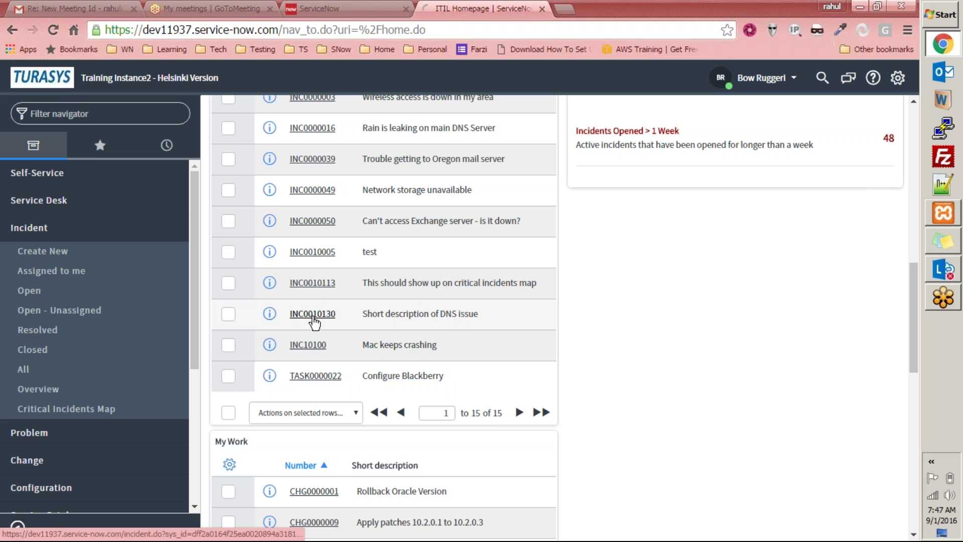
scroll(580, 290, down, 4)
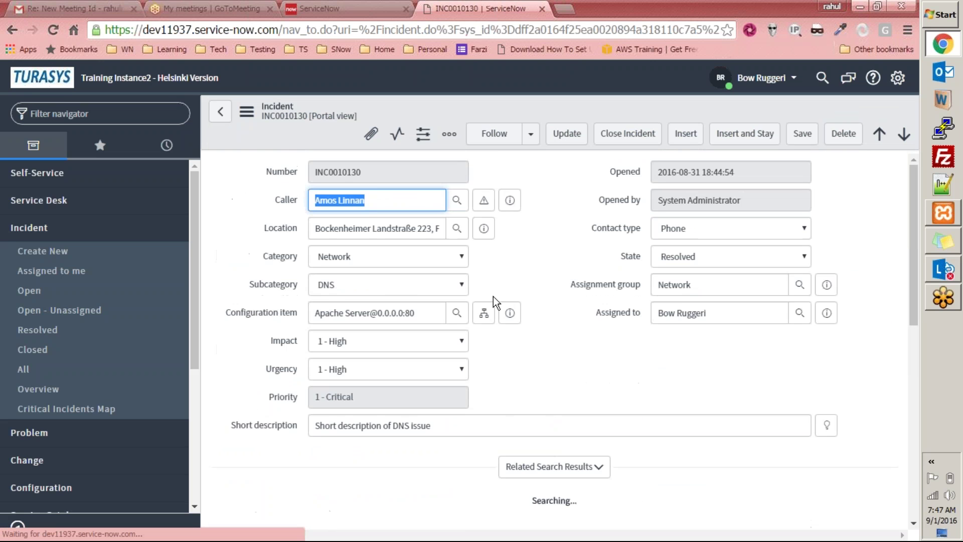
scroll(492, 296, down, 13)
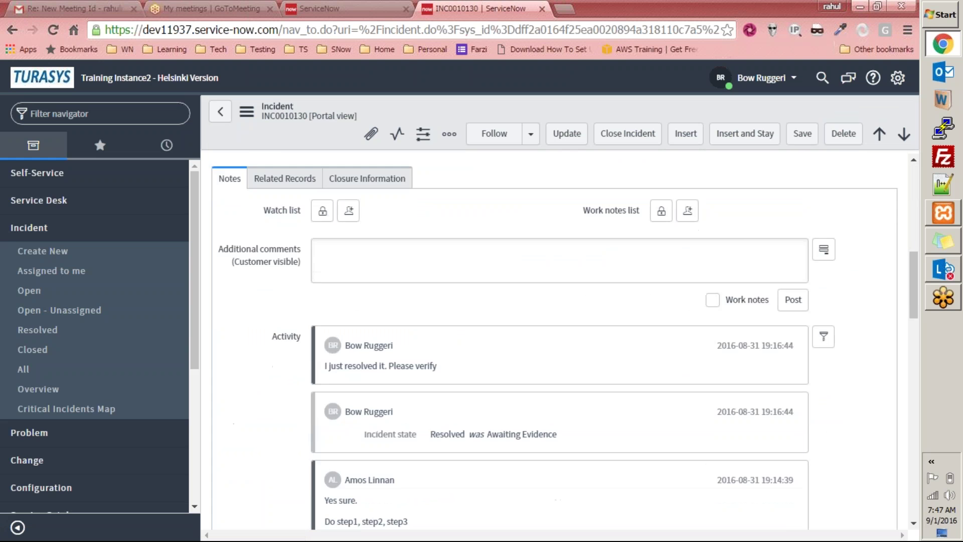
- Examine the stage and type of the Network group response and Priority 1 resolution entries in the incident's task SLAs
scroll(559, 341, down, 10)
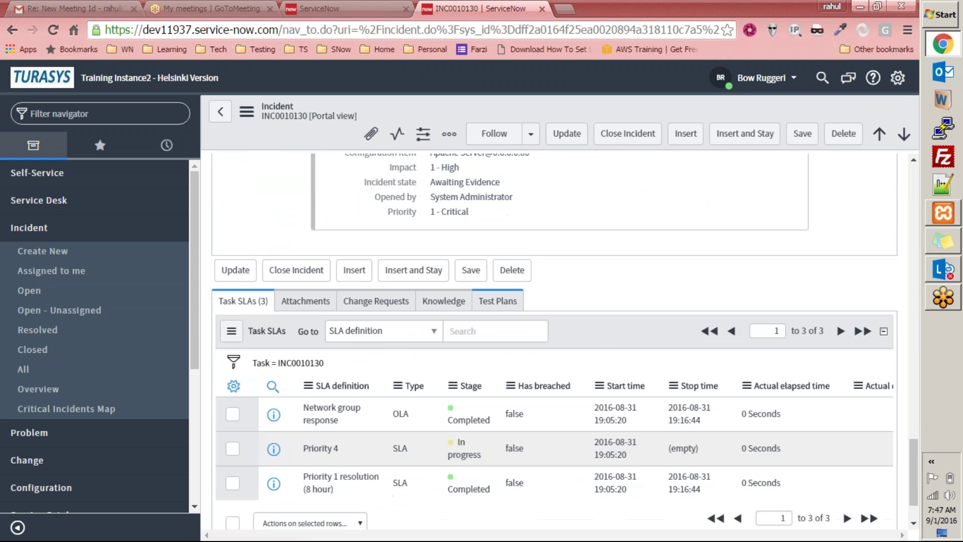
scroll(555, 341, down, 2)
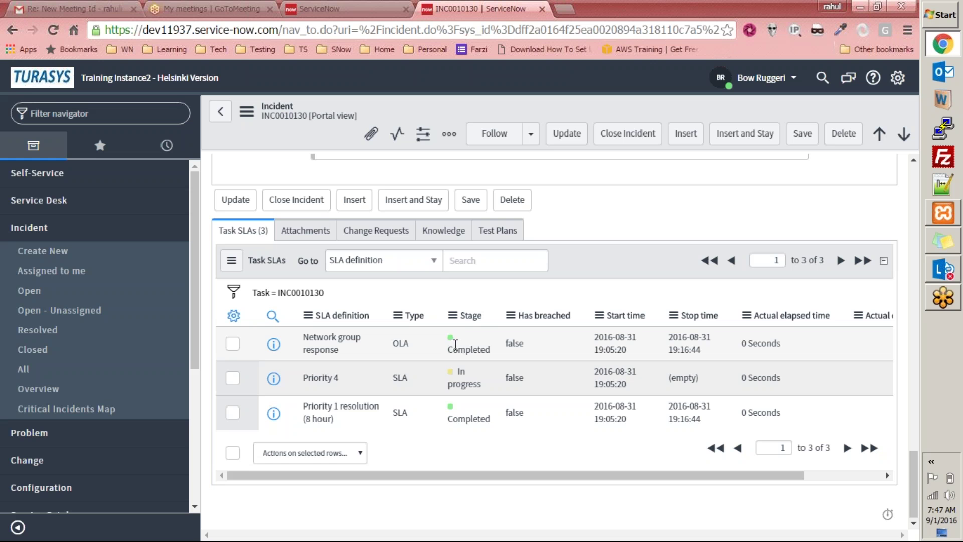
drag(449, 348, 496, 353)
drag(448, 413, 495, 425)
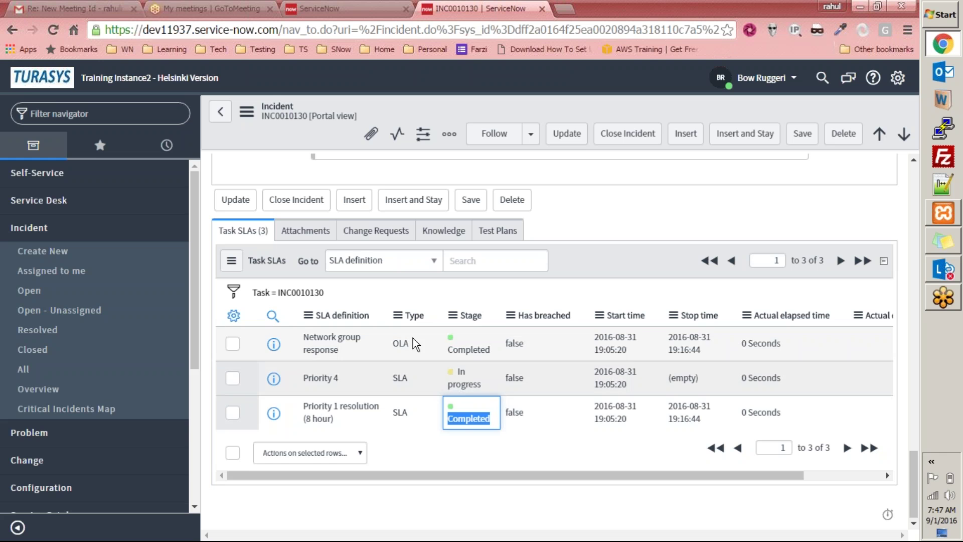
drag(413, 342, 377, 347)
drag(408, 411, 390, 411)
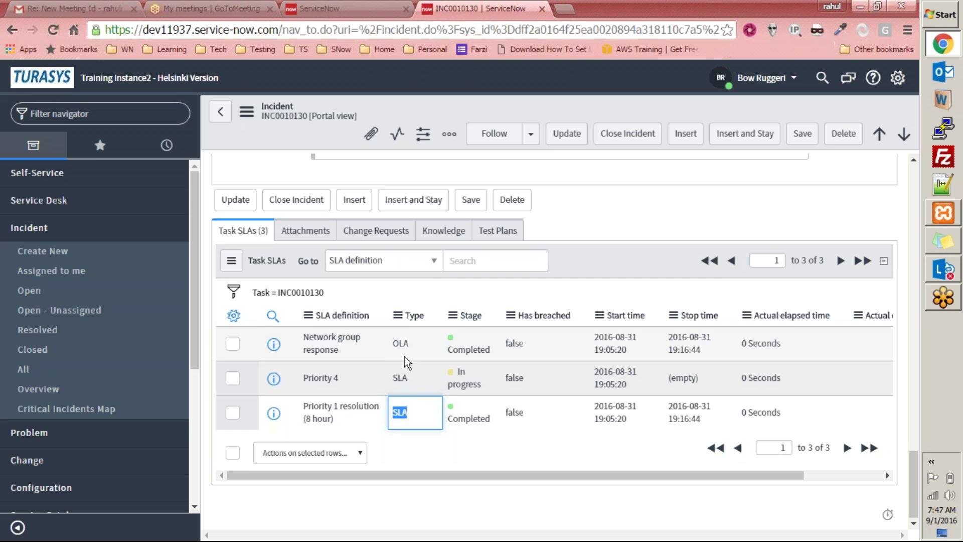
click(413, 445)
- Filter the application navigator for "sla"
scroll(319, 347, up, 5)
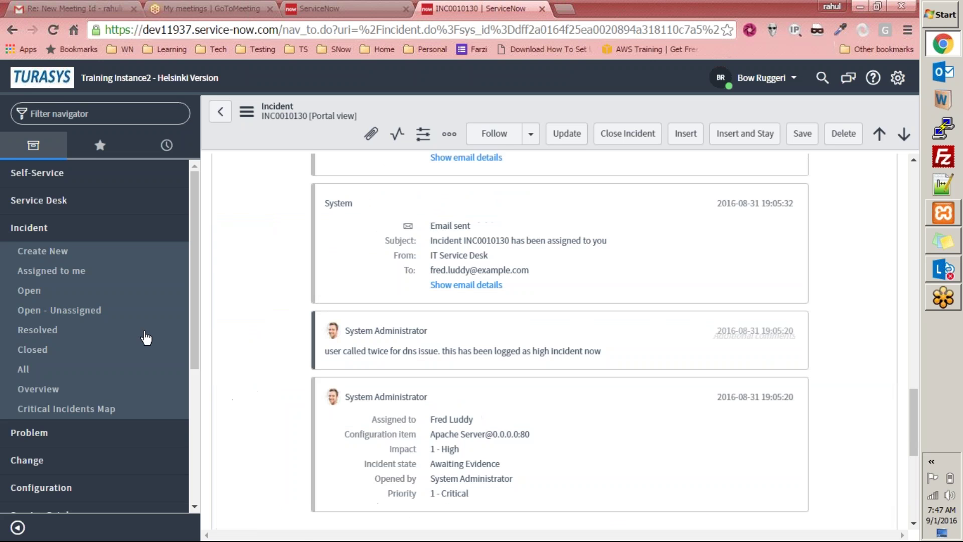
scroll(121, 354, down, 1)
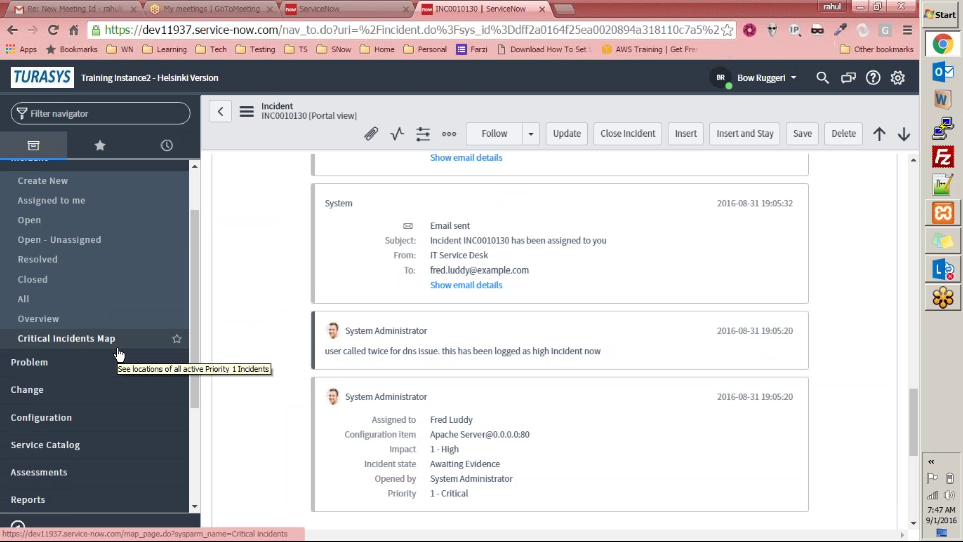
scroll(120, 354, down, 1)
scroll(119, 355, up, 3)
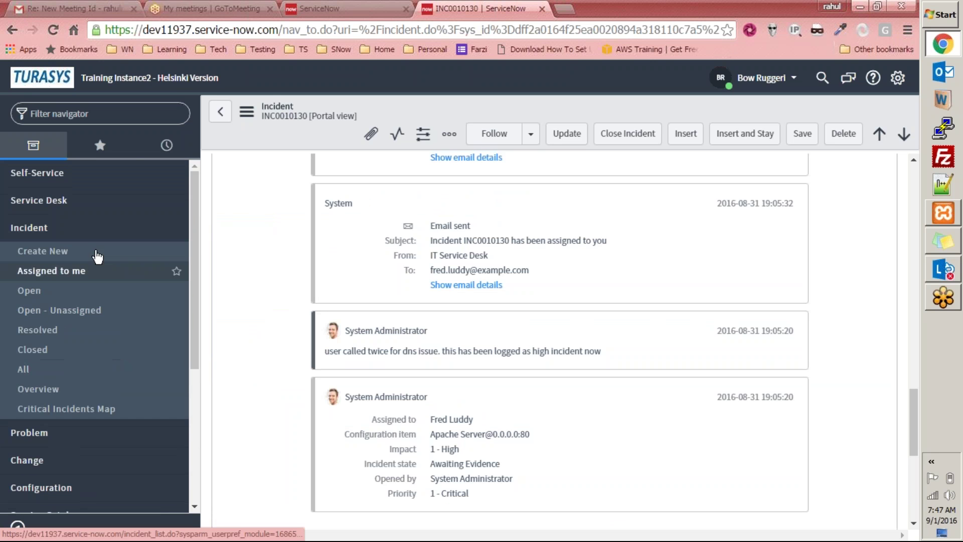
click(94, 113)
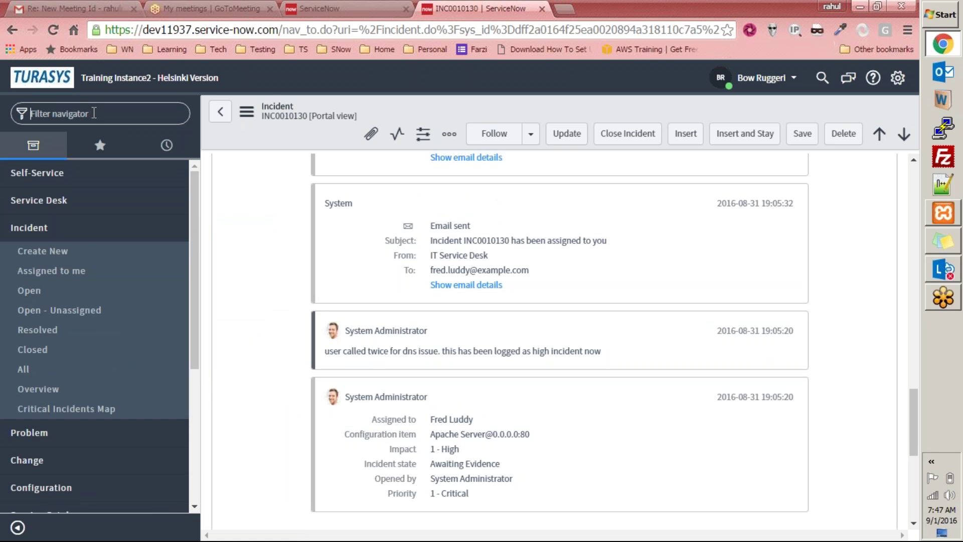
text(sl)
key(BackSpace)
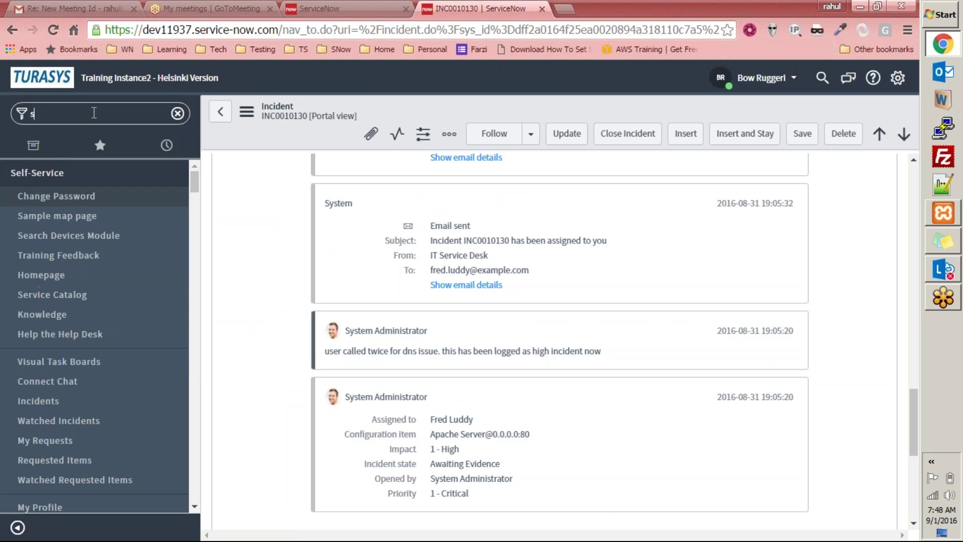
text(la)
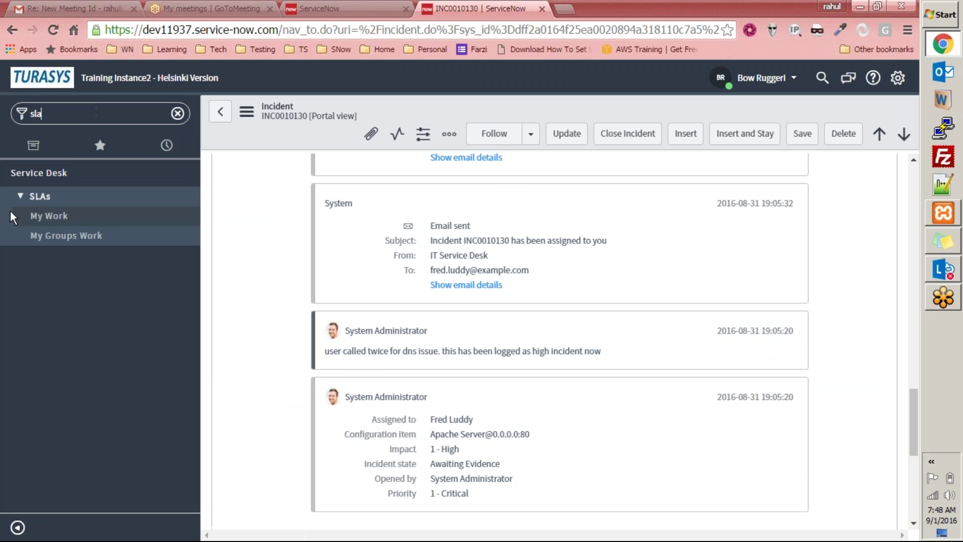
- Switch to the System Administrator session and open the list of all incidents
click(351, 9)
scroll(479, 360, down, 3)
scroll(388, 339, up, 3)
scroll(387, 339, down, 10)
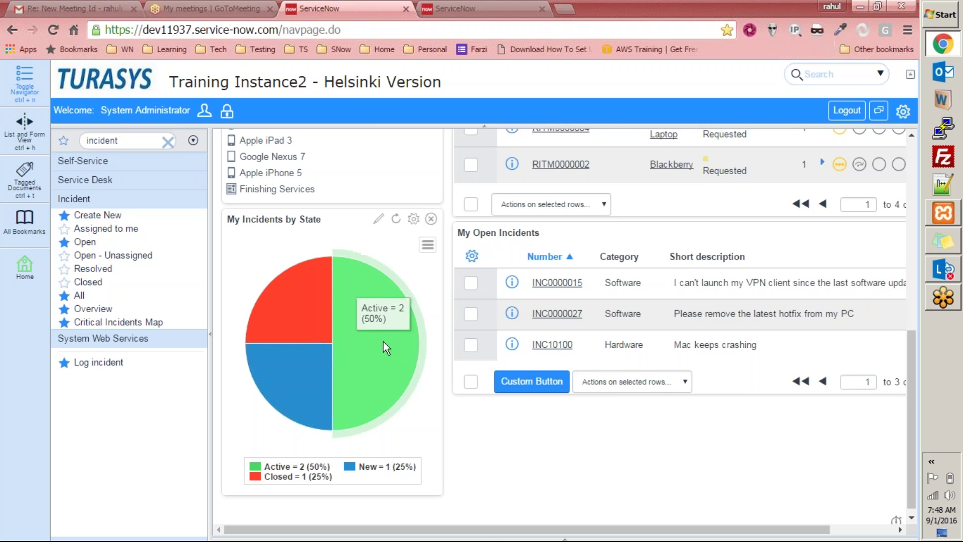
scroll(351, 336, up, 10)
click(80, 295)
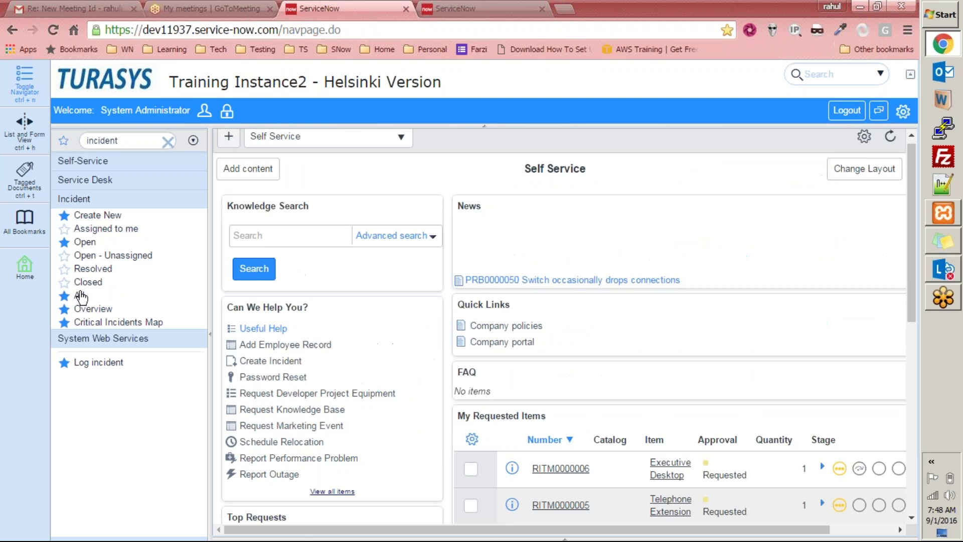
scroll(357, 281, down, 5)
- Check the resolved incident's number in the assignee's session and sort the administrator's incident list by number in descending order
key(ctrl+Tab)
scroll(374, 309, up, 15)
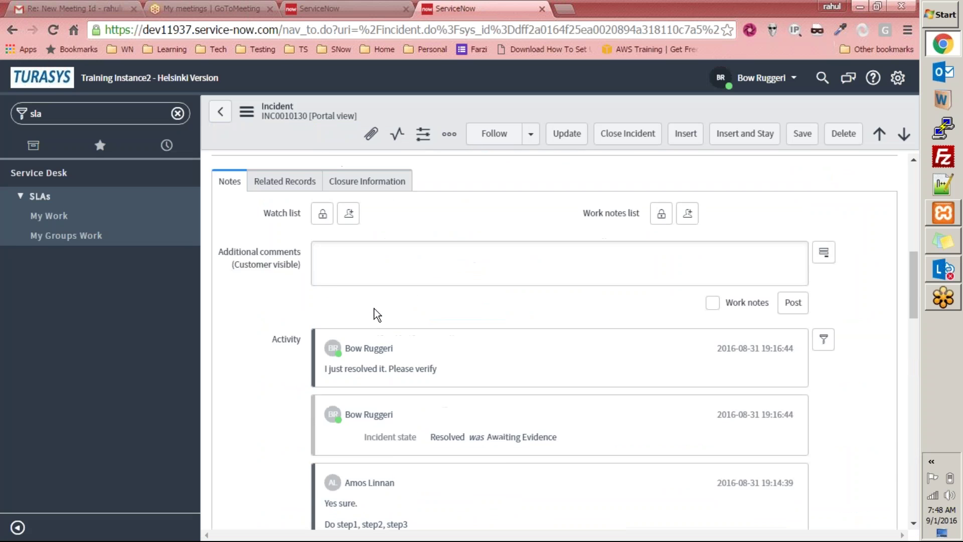
drag(376, 173, 311, 172)
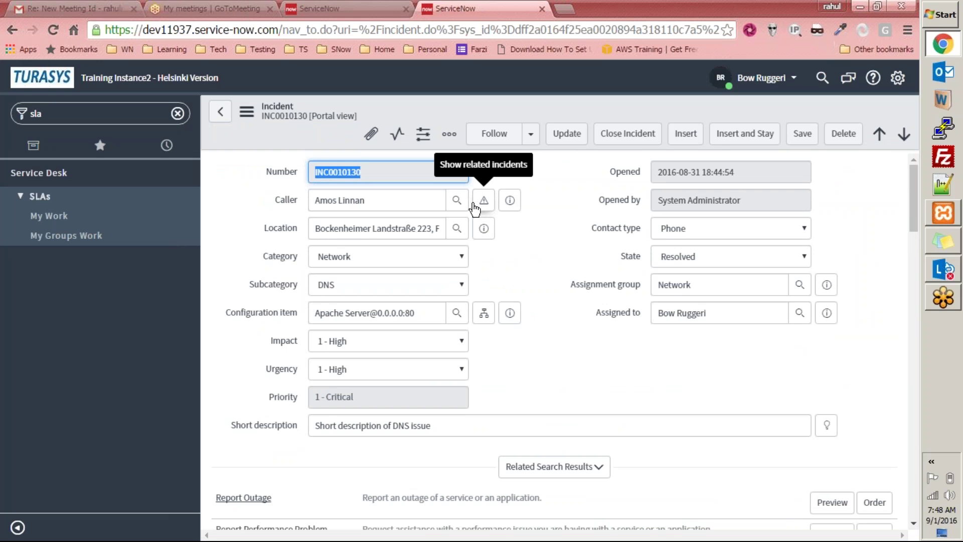
key(ctrl+shift+Tab)
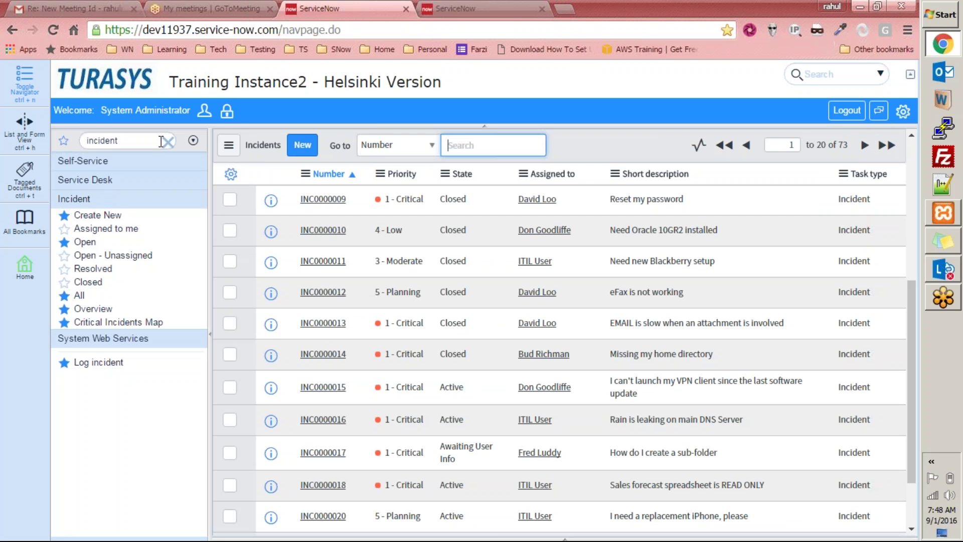
scroll(381, 252, up, 5)
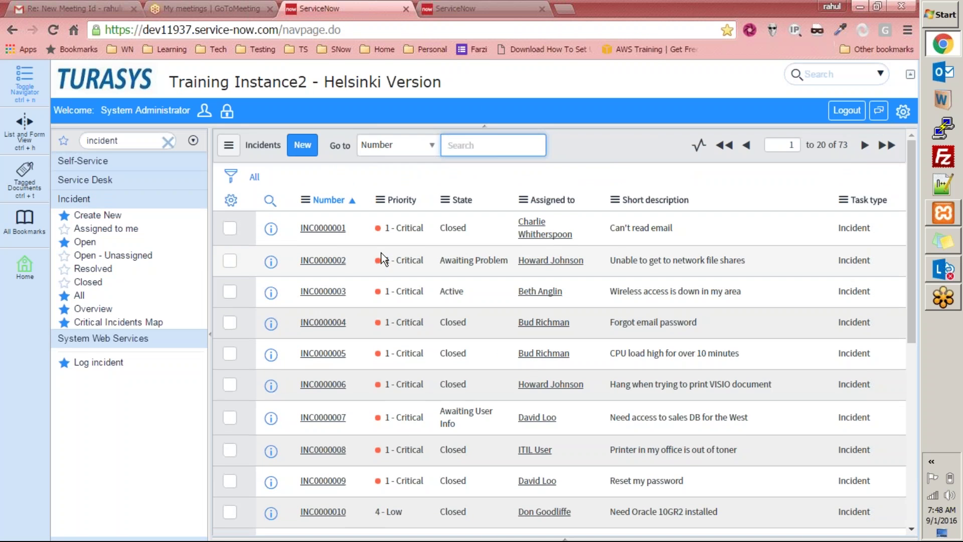
click(329, 202)
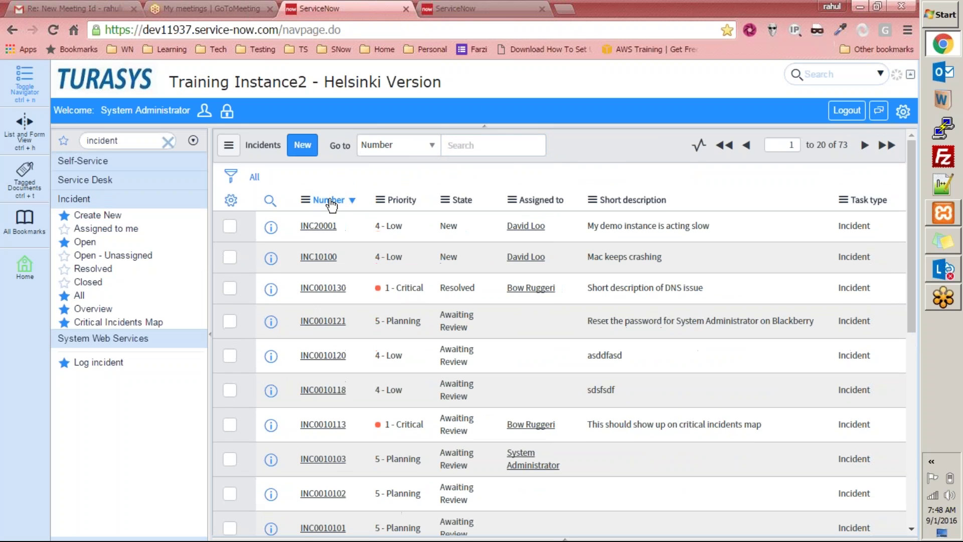
- Open incident INC0010130 to check its task SLAs and duplicate the administrator's browser tab
click(326, 289)
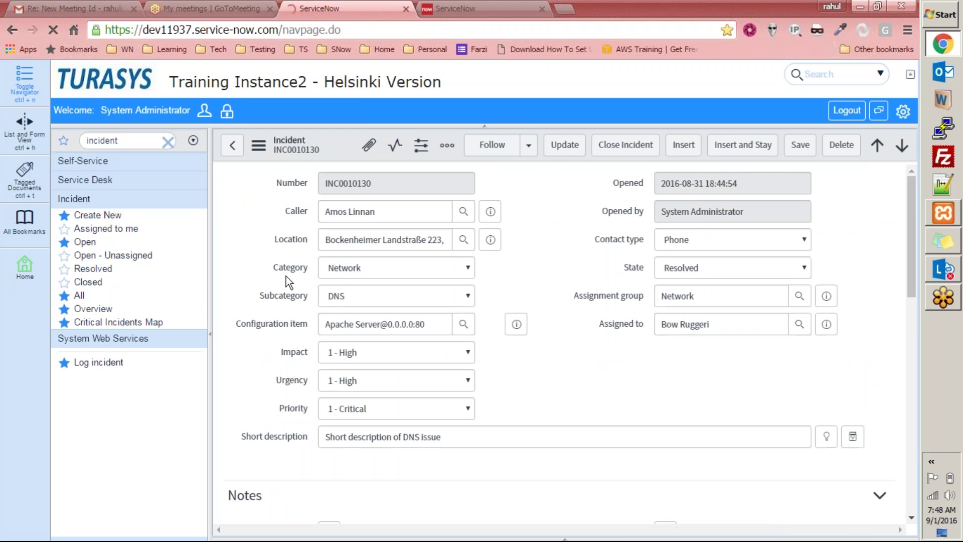
scroll(257, 276, down, 20)
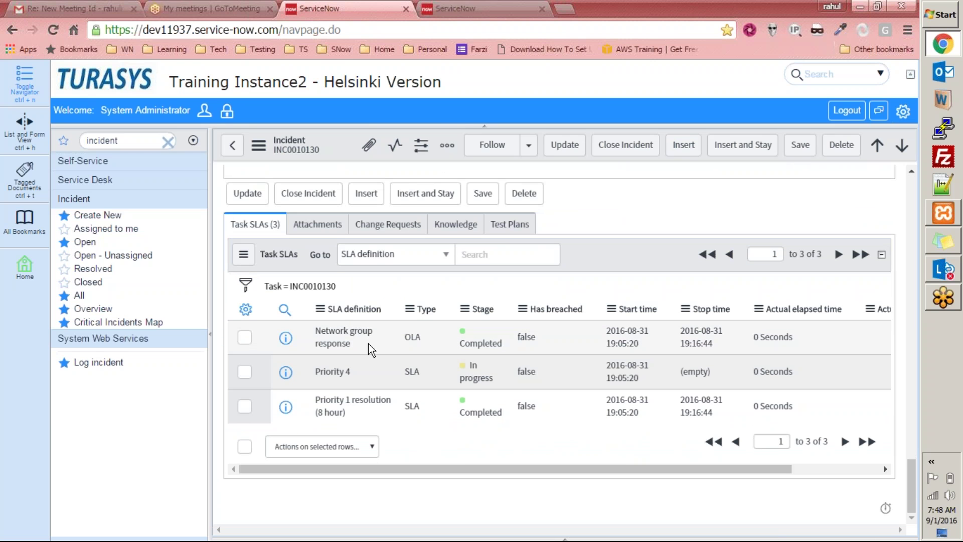
right_click(333, 7)
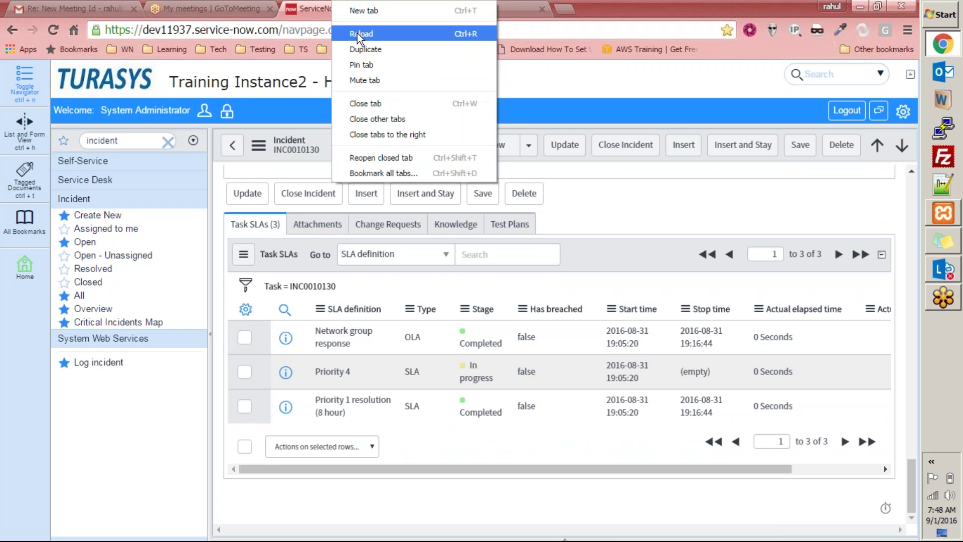
click(378, 49)
key(ctrl+shift+Tab)
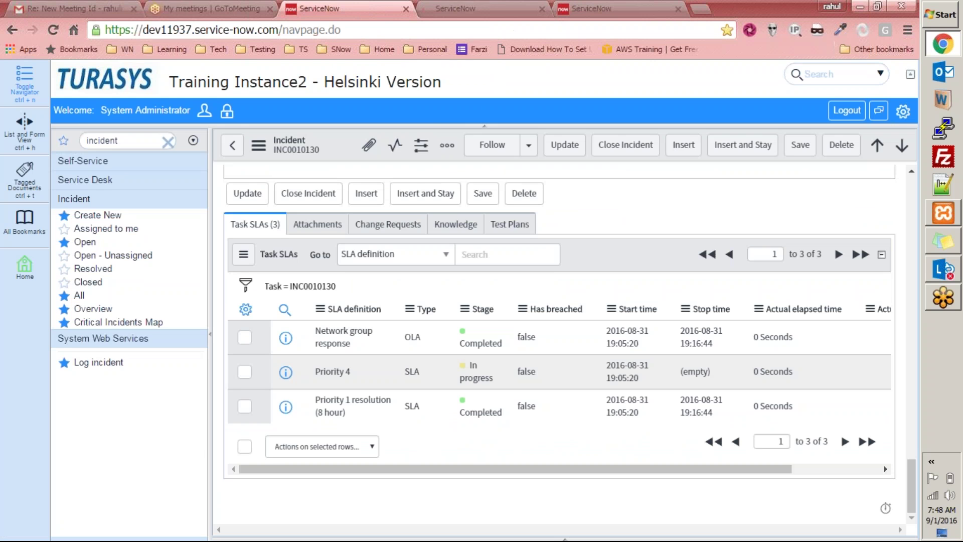
- Switch to the assignee's session and impersonate System Administrator there
click(476, 9)
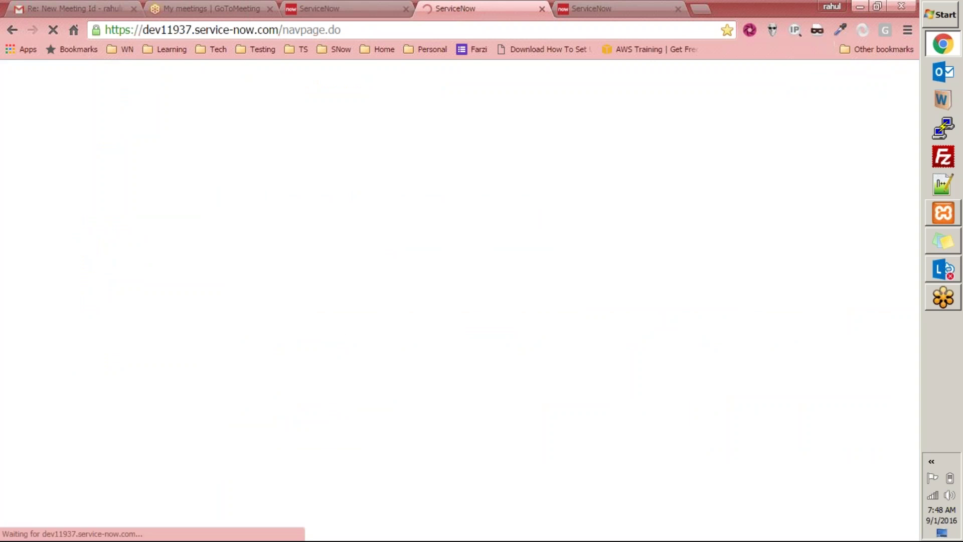
click(425, 9)
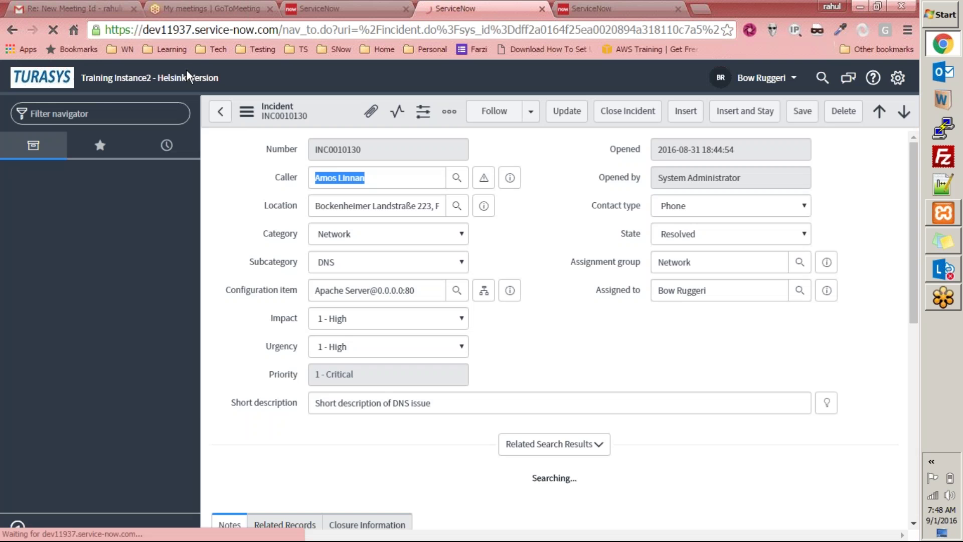
click(793, 80)
click(738, 122)
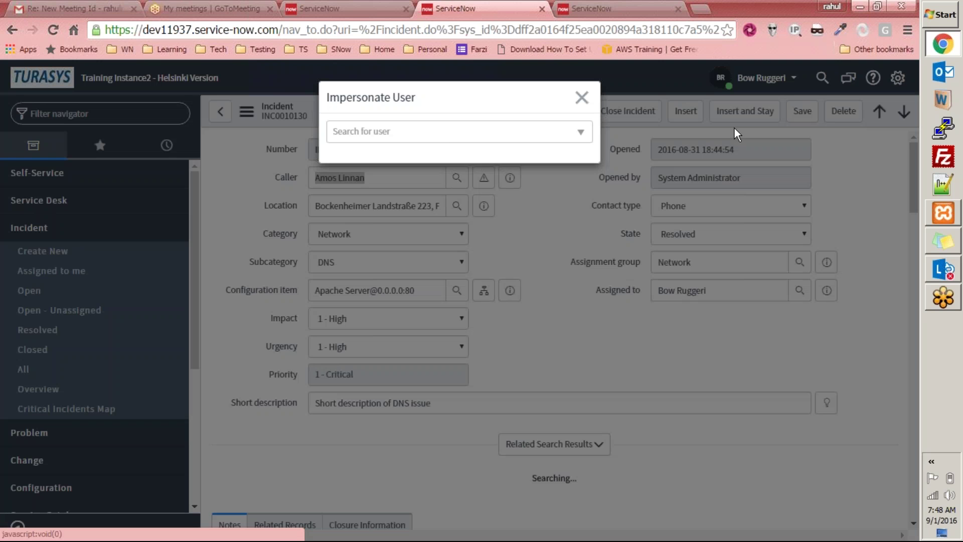
click(441, 133)
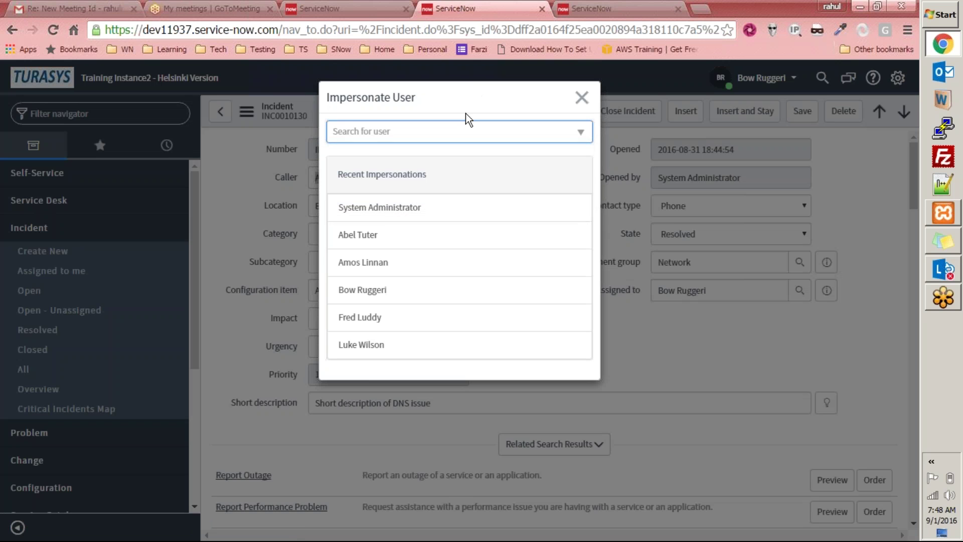
click(371, 208)
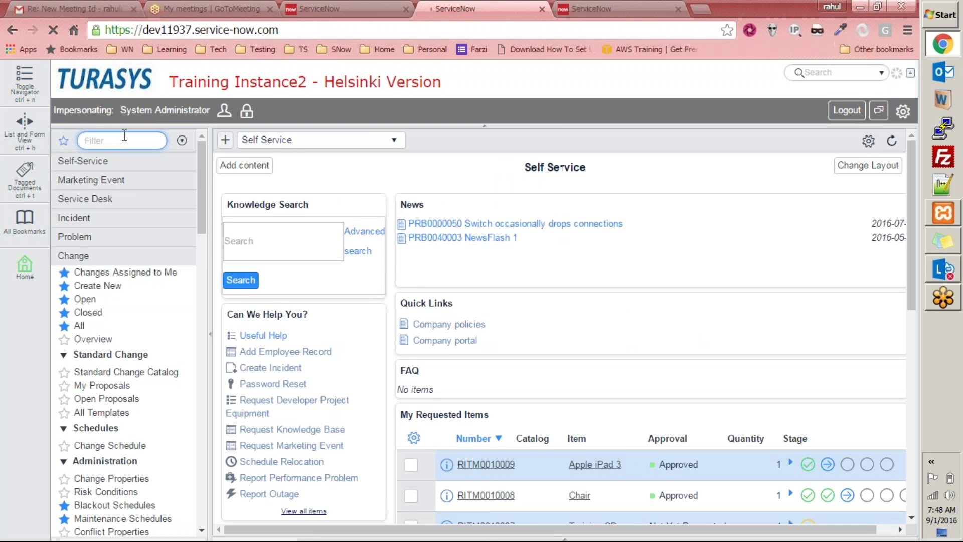
- Open the SLA definitions through an "sla" navigator filter and compare the Network group response duration with the incident's task SLAs
text(sla)
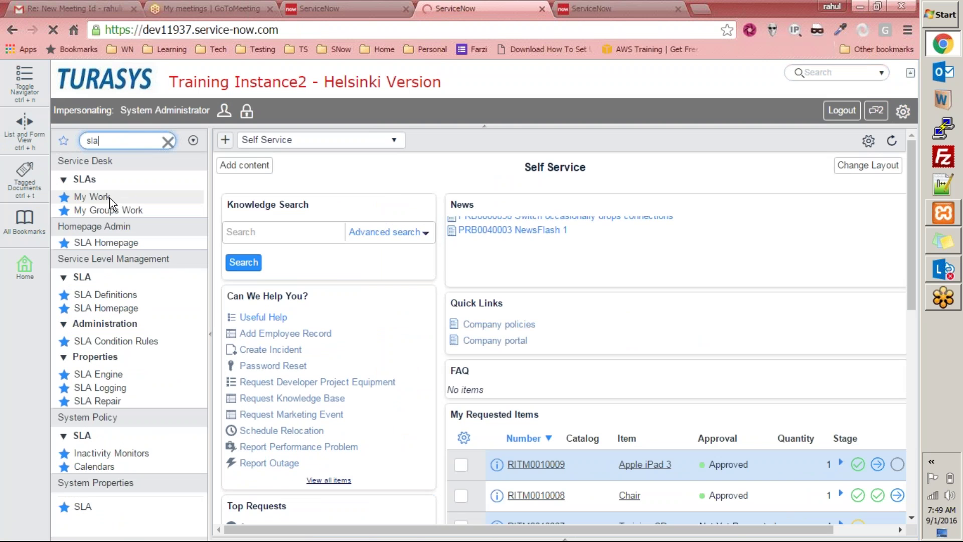
click(86, 295)
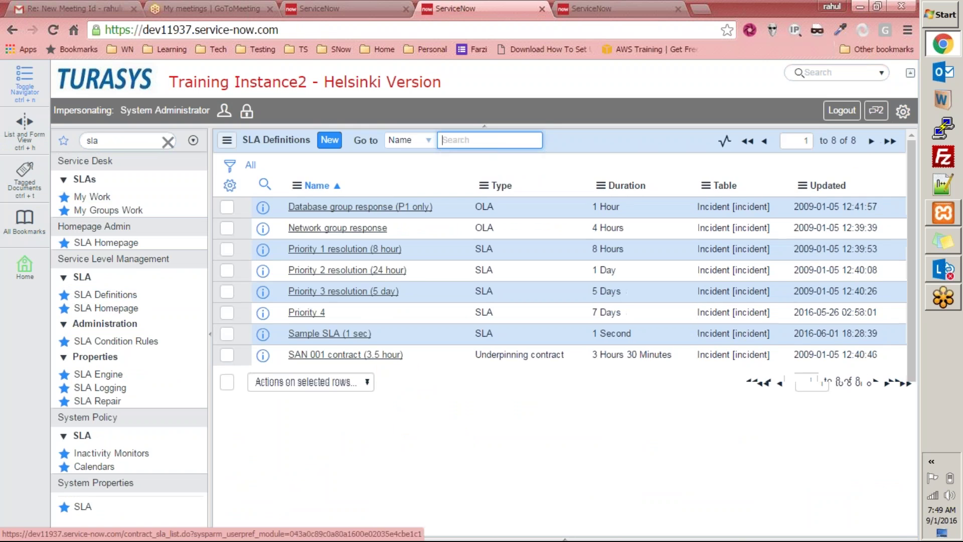
key(ctrl+shift+Tab)
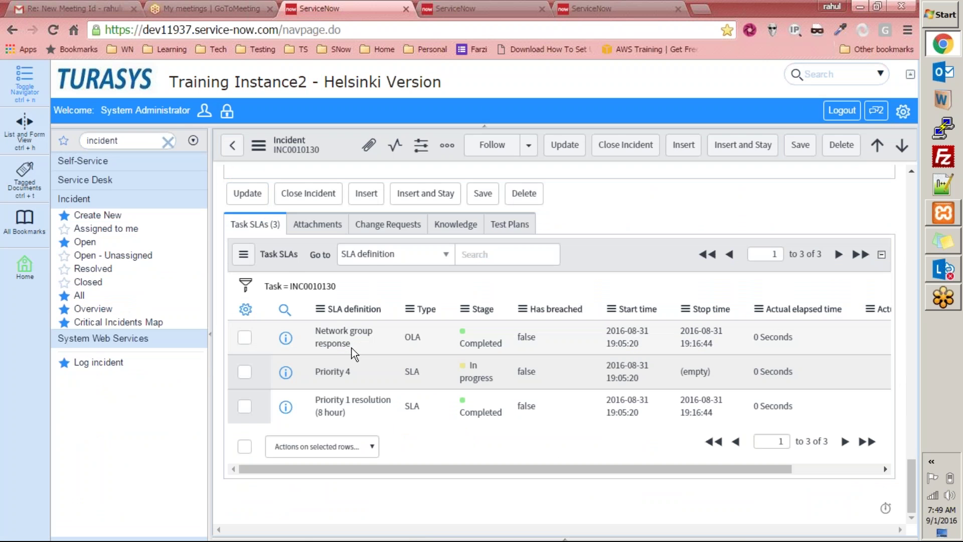
key(ctrl+Tab)
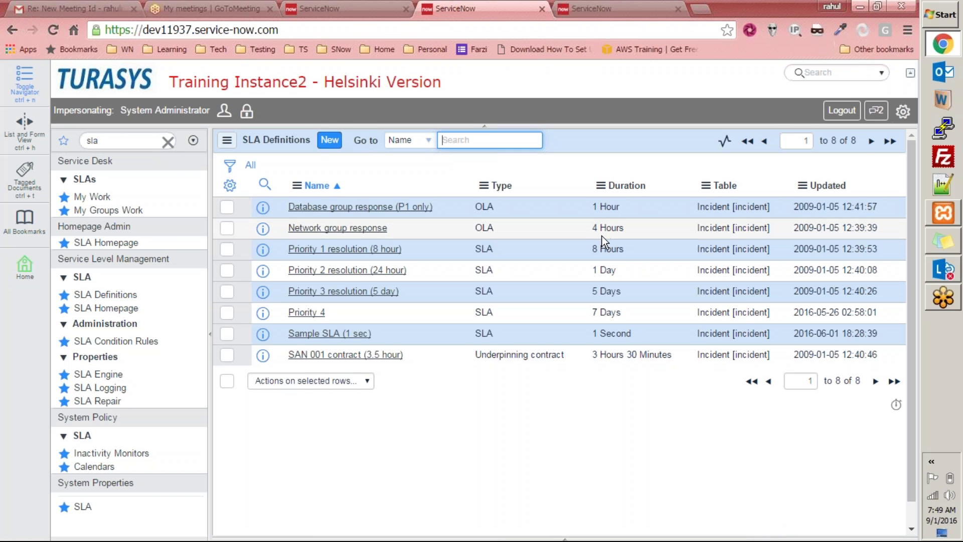
drag(594, 228, 631, 226)
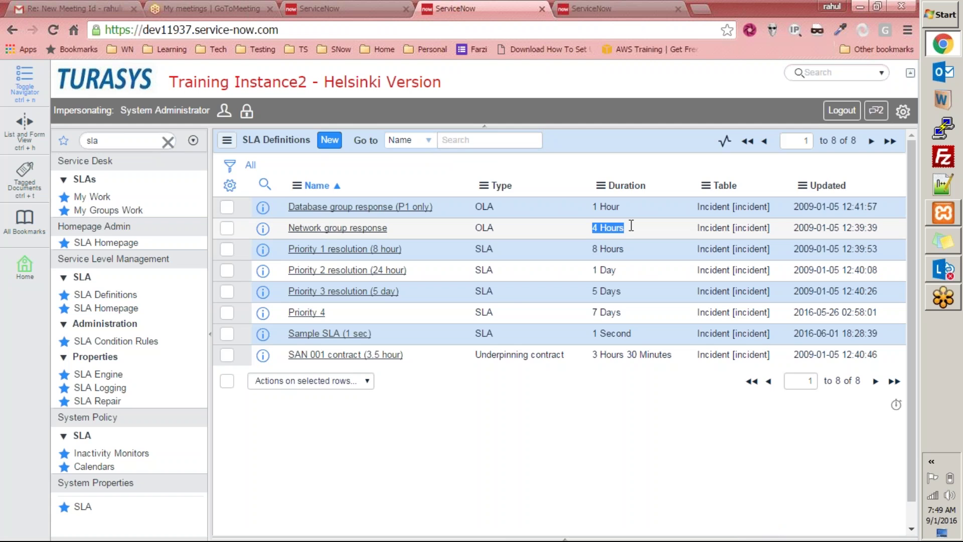
click(346, 8)
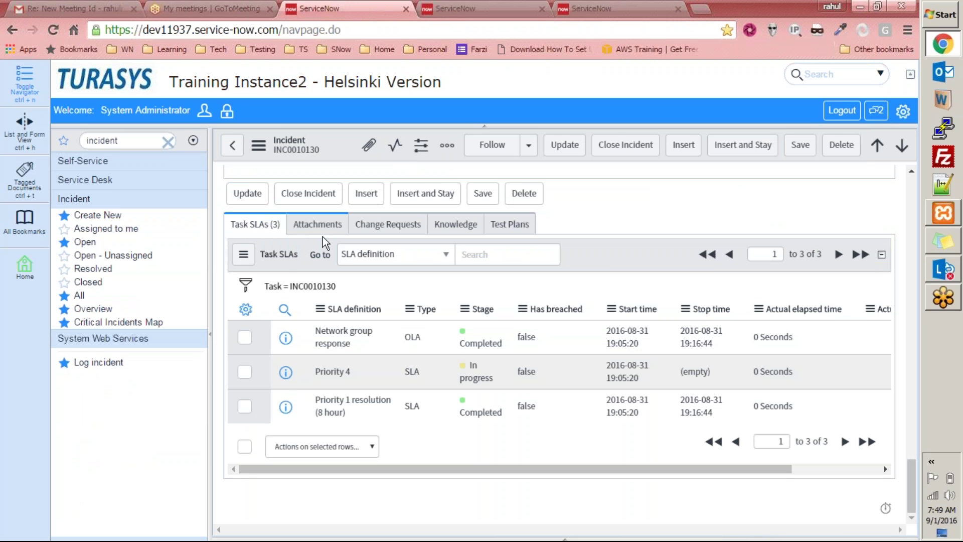
click(481, 8)
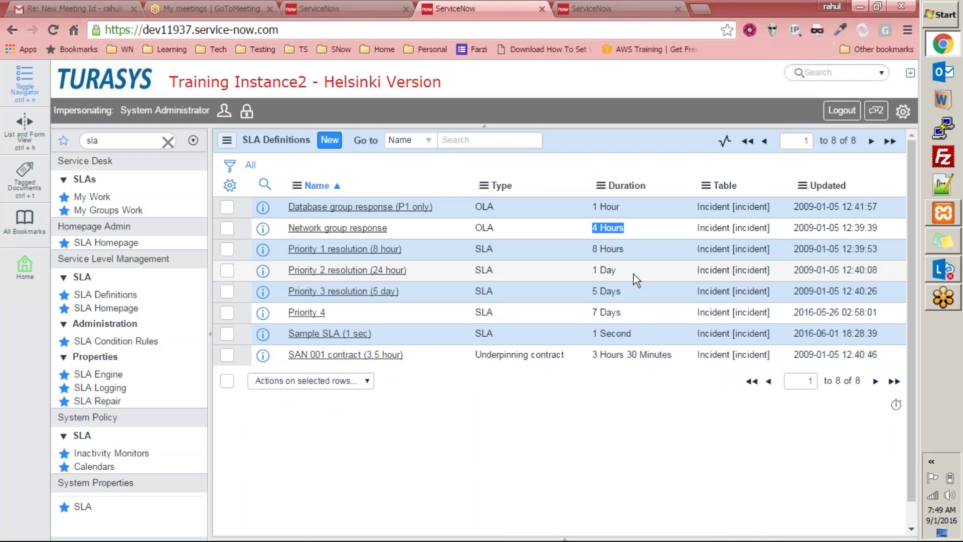
- Open the Network group response SLA definition and examine its schedule source note and timezone source options
click(327, 227)
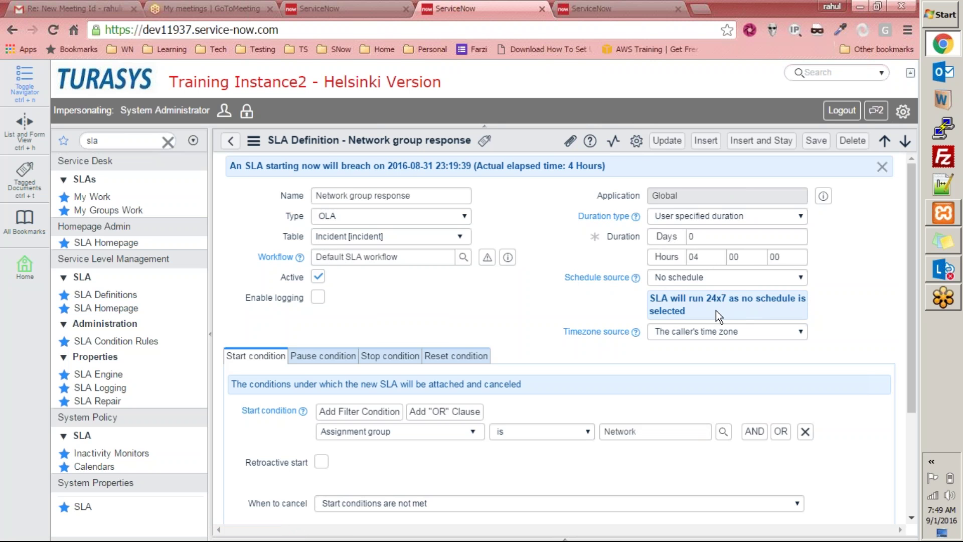
triple_click(658, 301)
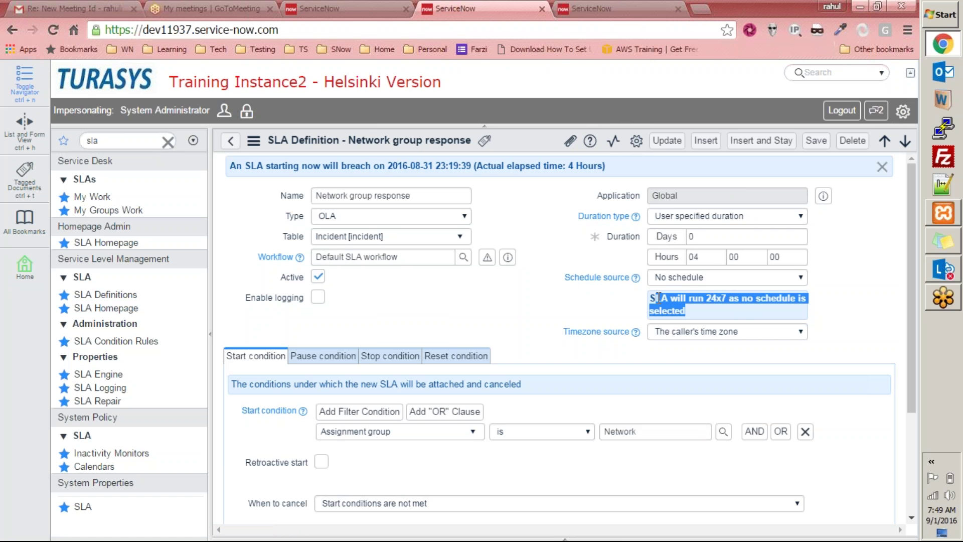
click(724, 308)
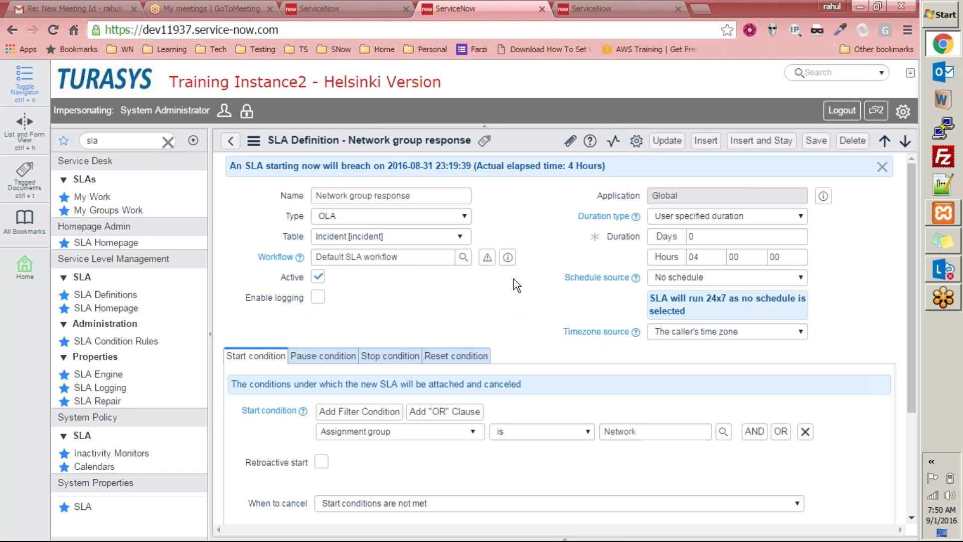
drag(691, 311, 651, 299)
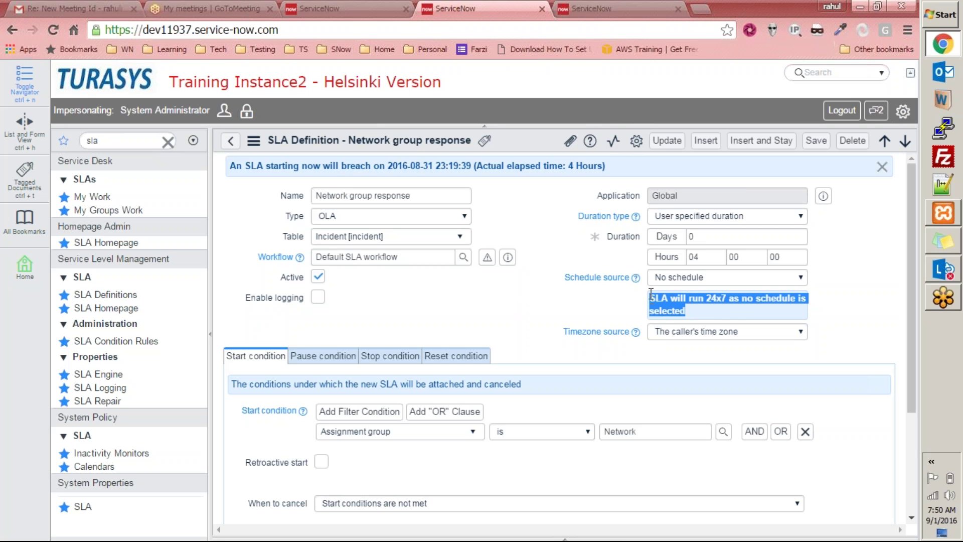
click(705, 278)
click(627, 292)
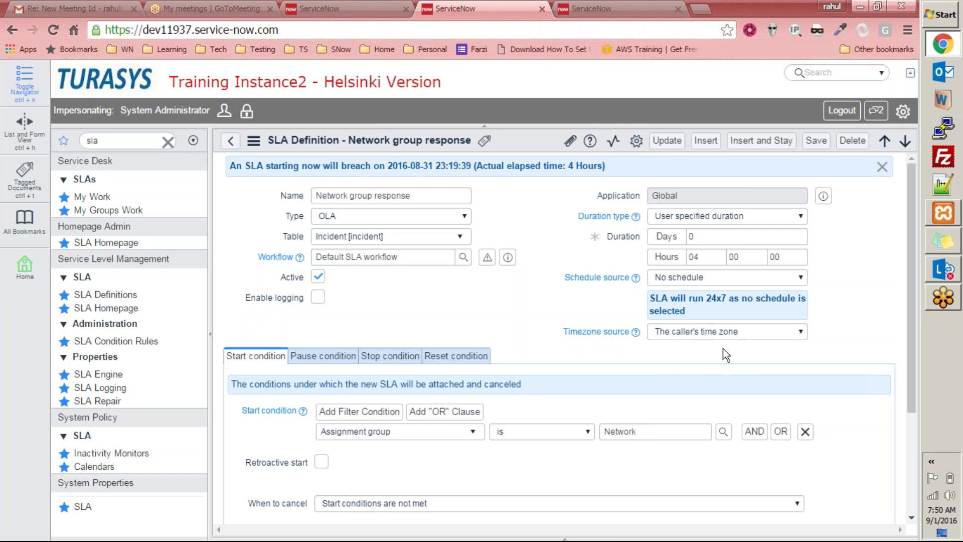
click(728, 333)
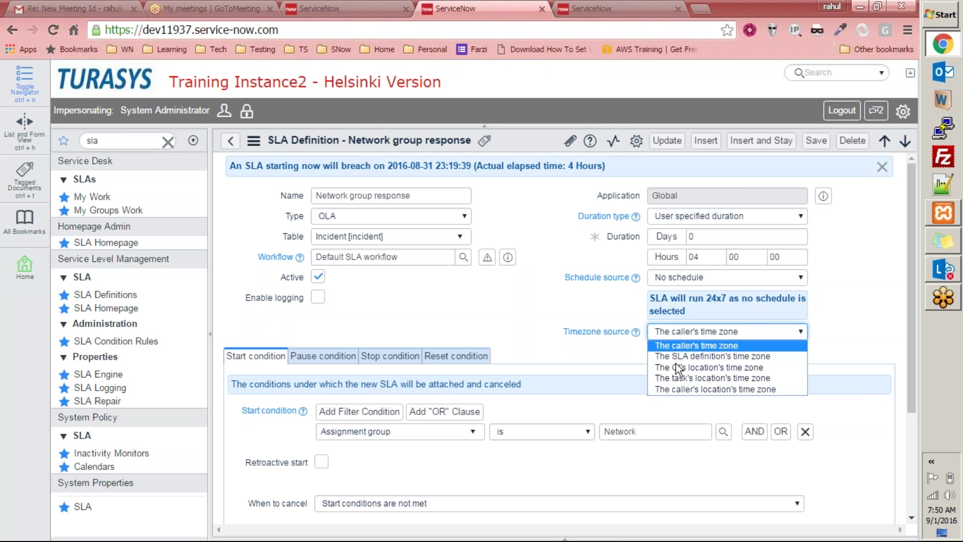
click(596, 299)
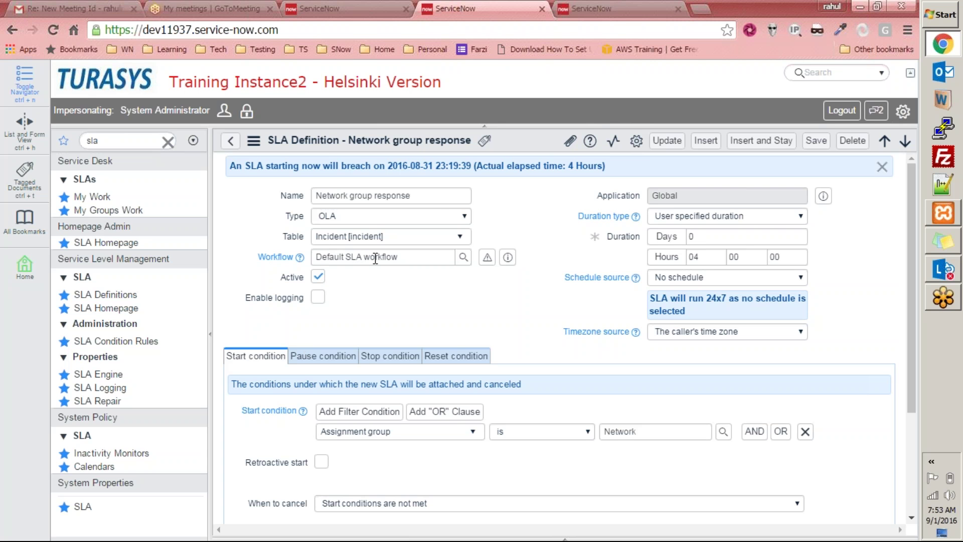
- Examine the workflow and the start condition of the Network group response SLA definition
drag(413, 257, 315, 257)
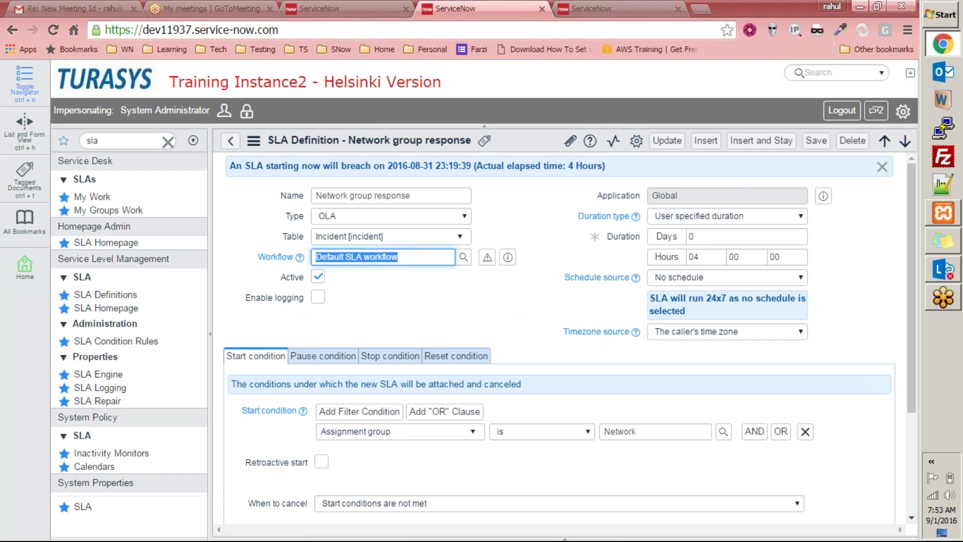
click(466, 306)
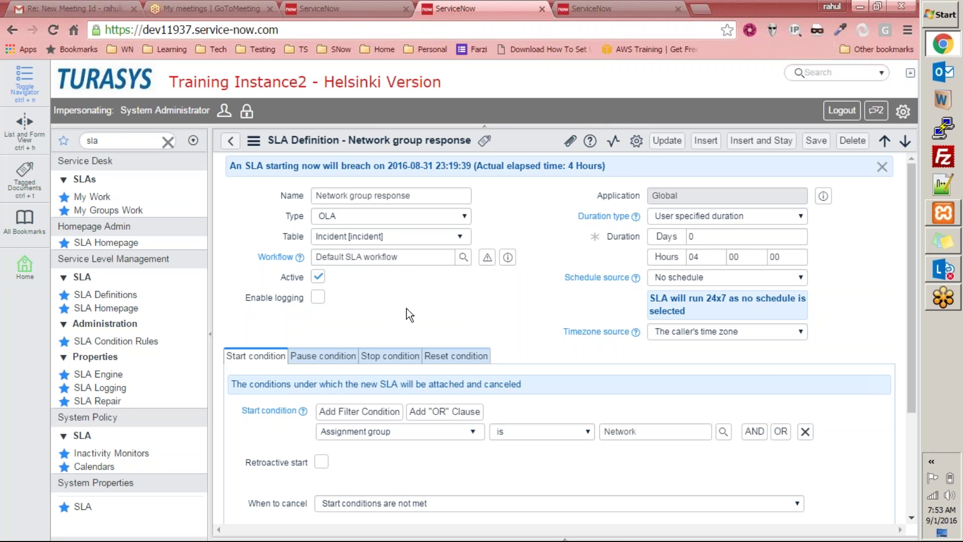
scroll(410, 314, down, 3)
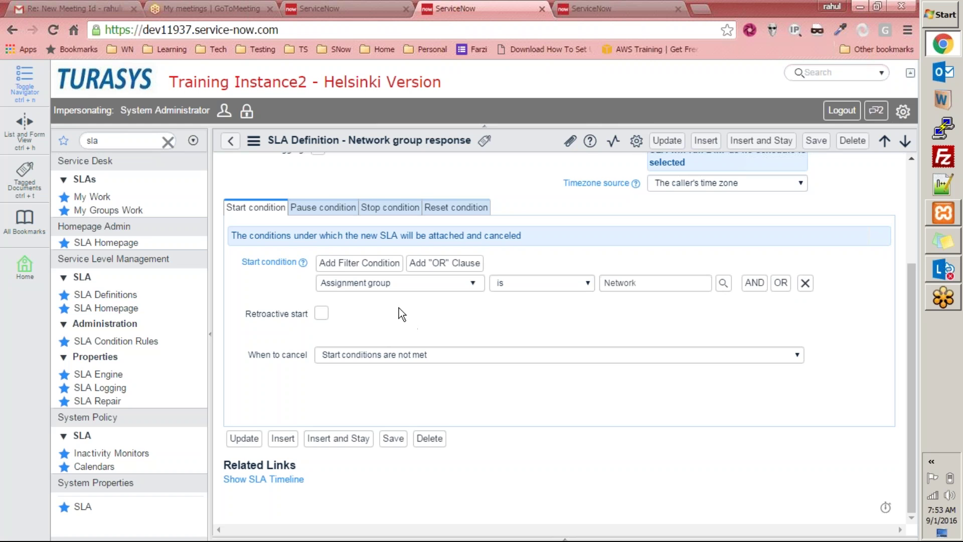
- Return to incident INC0010130 and review its task SLAs and caller
click(369, 8)
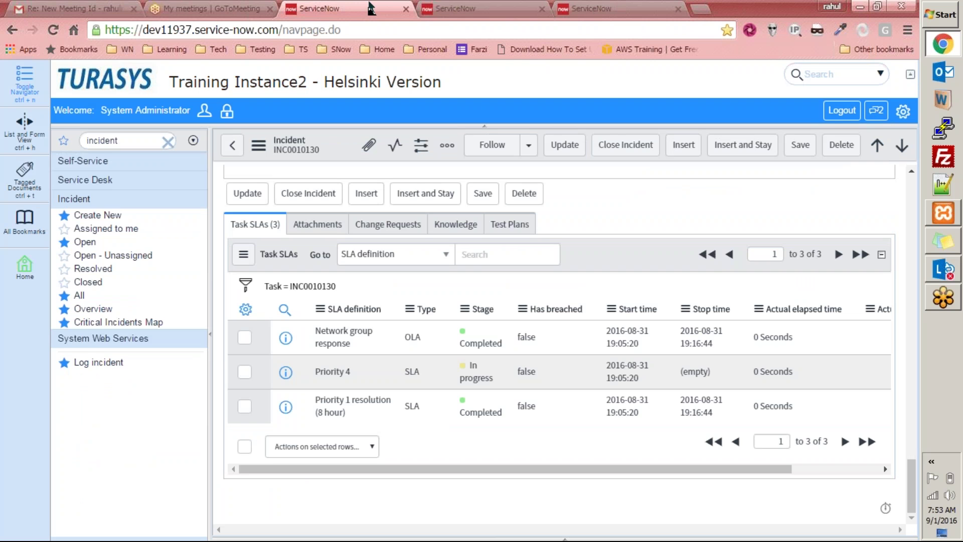
scroll(491, 386, up, 6)
scroll(492, 387, down, 6)
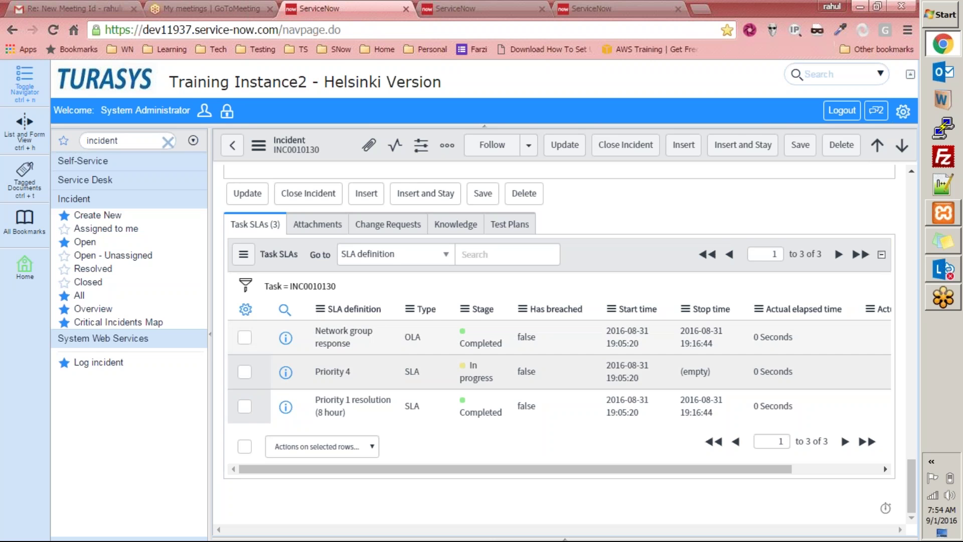
scroll(474, 434, up, 15)
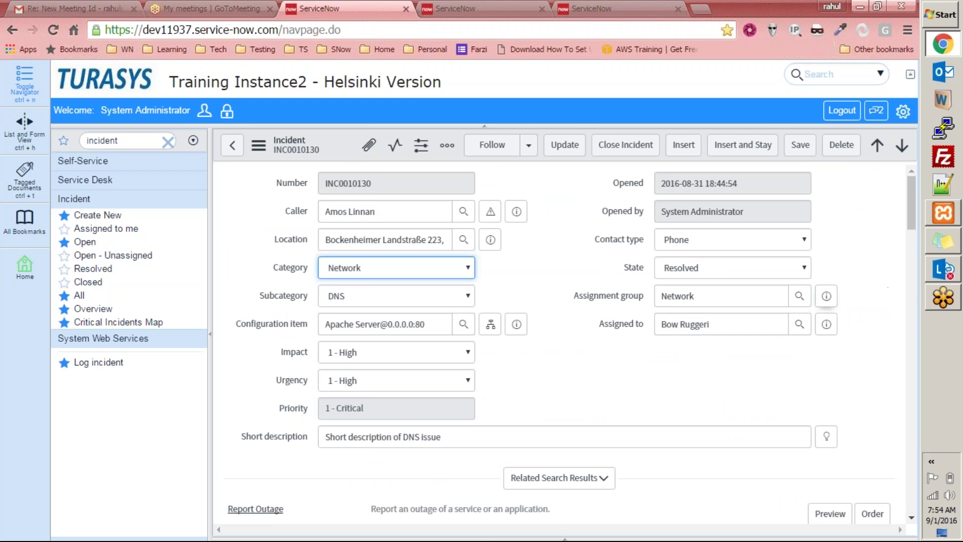
drag(409, 221, 321, 213)
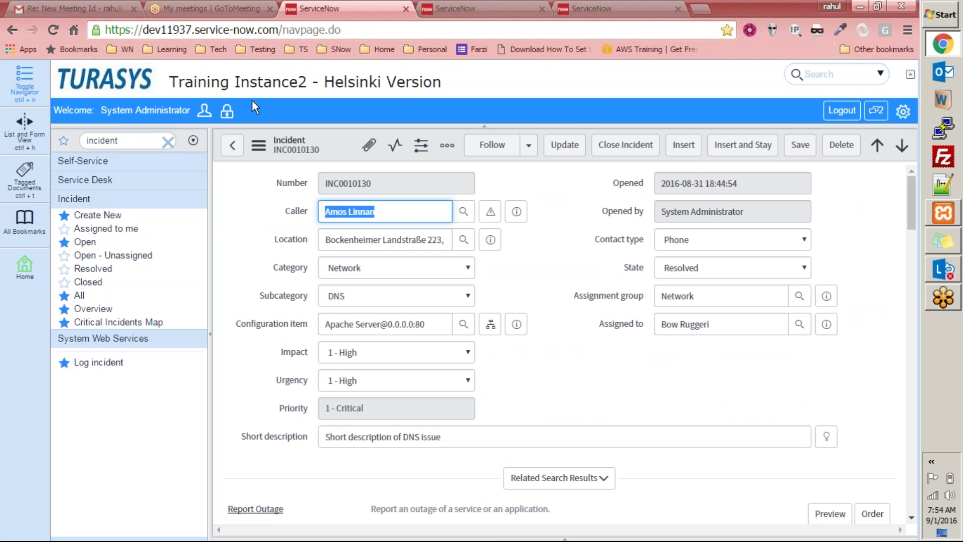
- Impersonate the incident's caller in the session showing the SLA definition
click(441, 13)
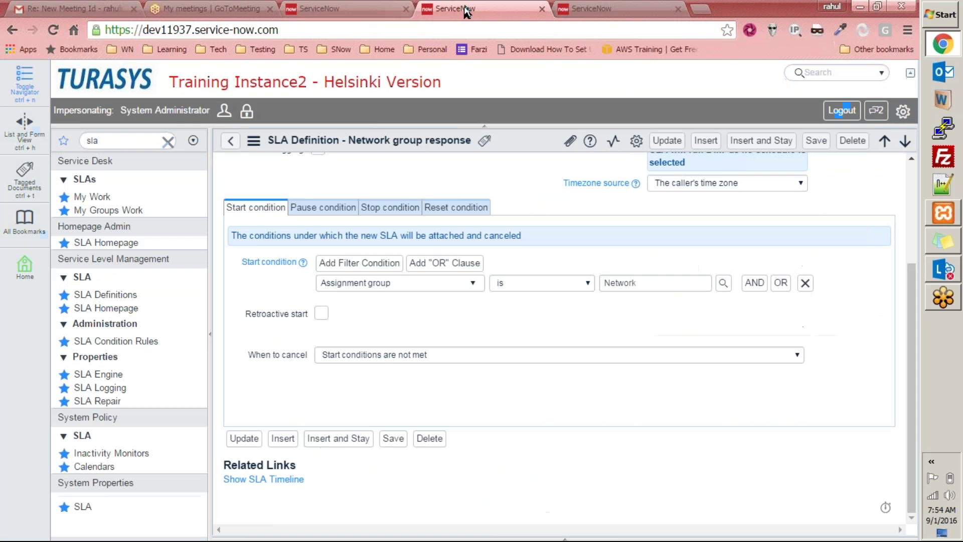
click(225, 110)
click(384, 176)
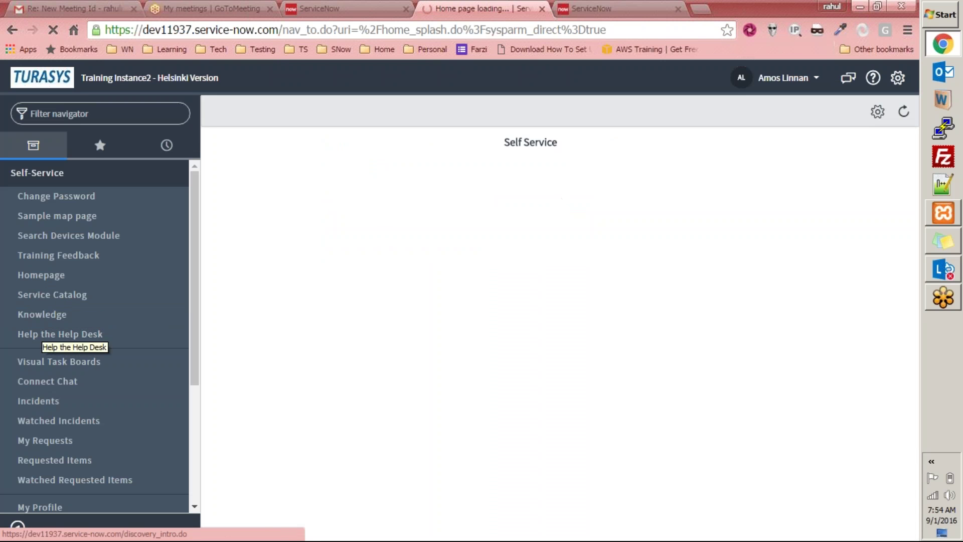
- Open INC0010130 from the caller's self-service incidents and review its state and activity
click(30, 405)
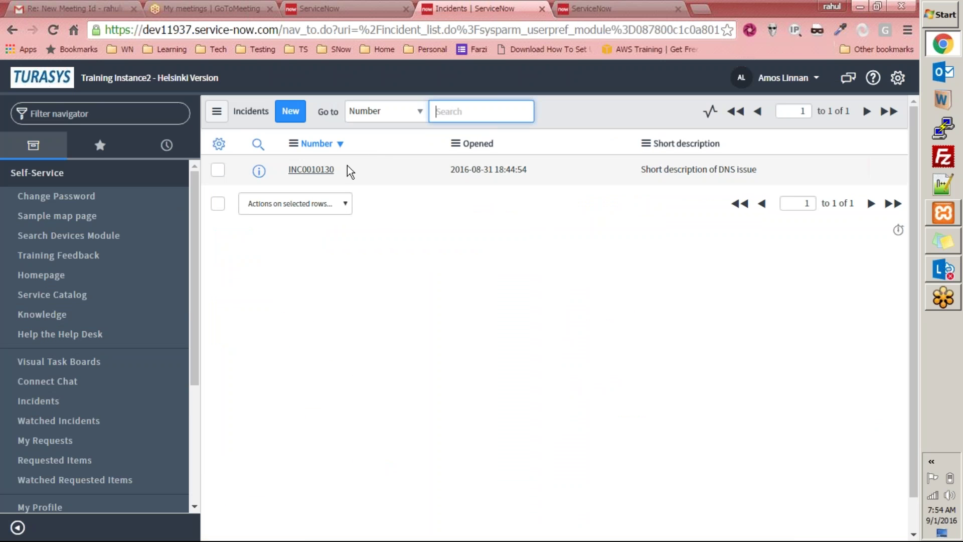
click(311, 170)
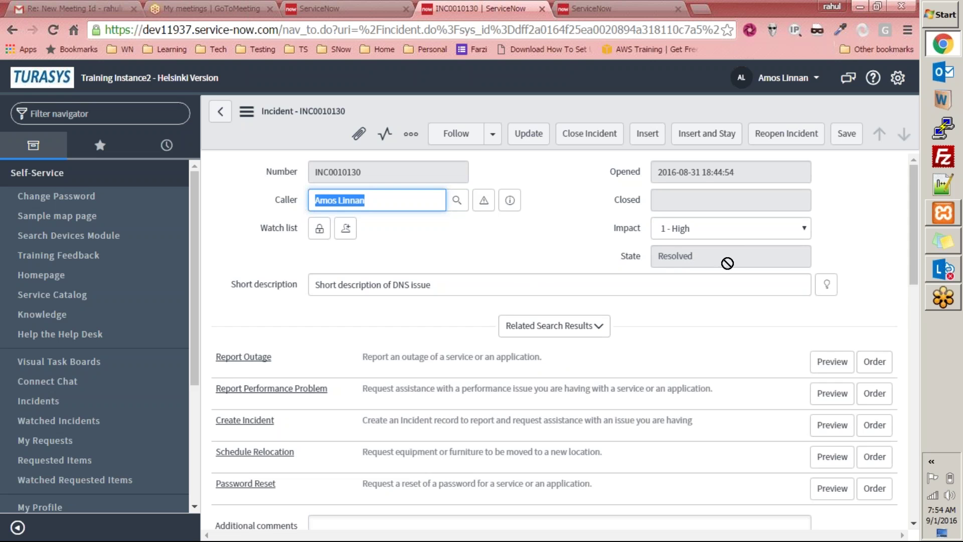
scroll(727, 266, down, 4)
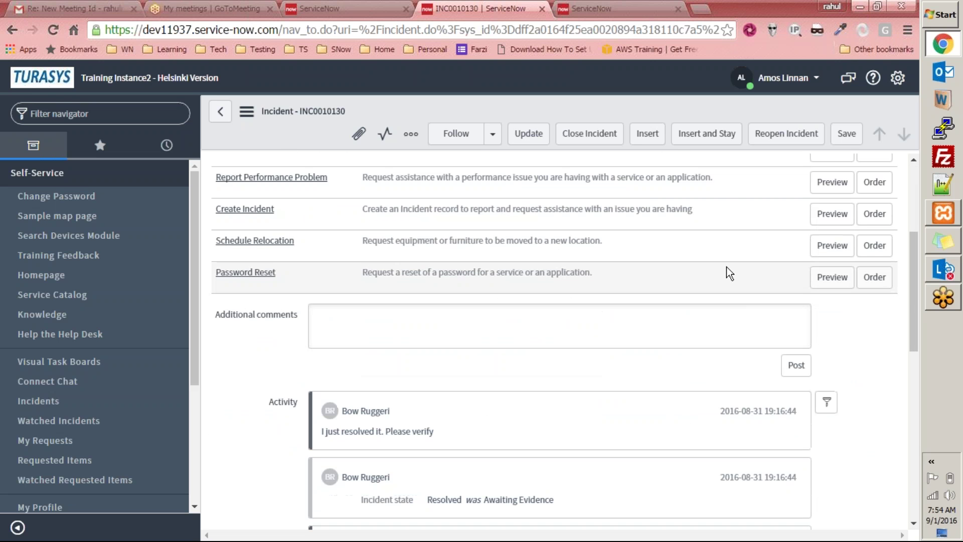
- Add the comment "verified, Thank you" to INC0010130 as the caller and close the incident
scroll(727, 266, down, 8)
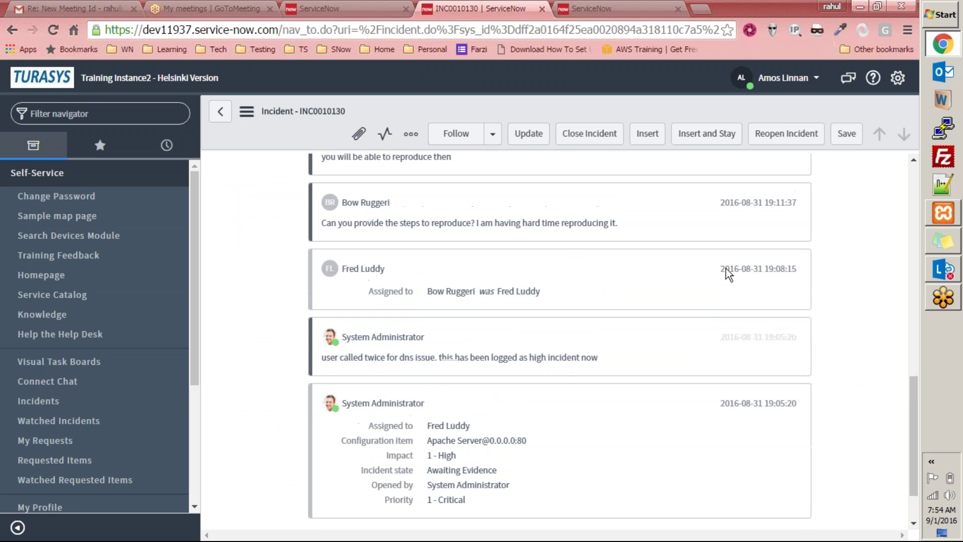
scroll(726, 269, up, 8)
scroll(725, 269, up, 5)
scroll(275, 361, down, 6)
scroll(282, 340, up, 4)
click(367, 361)
text(verify)
key(BackSpace)
text(ied)
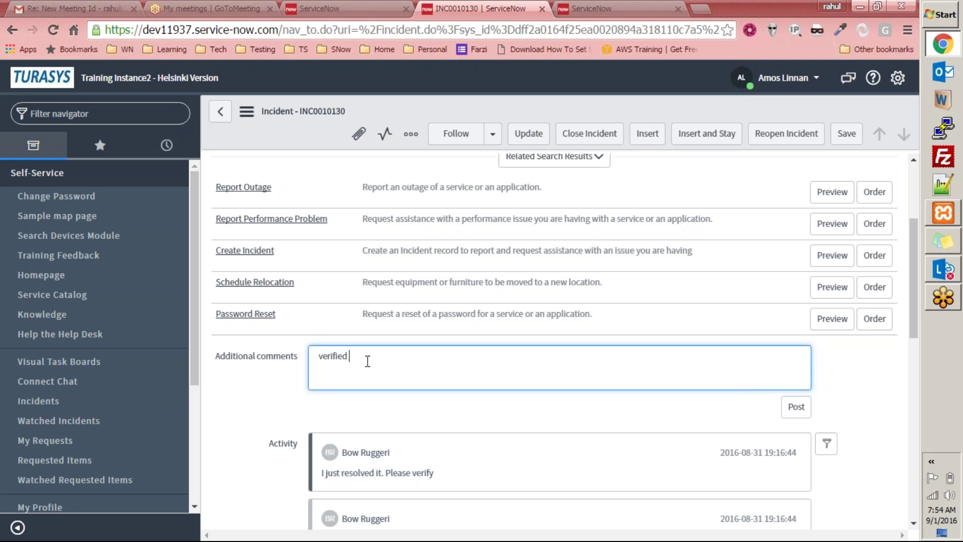
key(BackSpace)
text(, Thank oyou)
key(BackSpace)
key(BackSpace)
key(BackSpace)
key(BackSpace)
text(you)
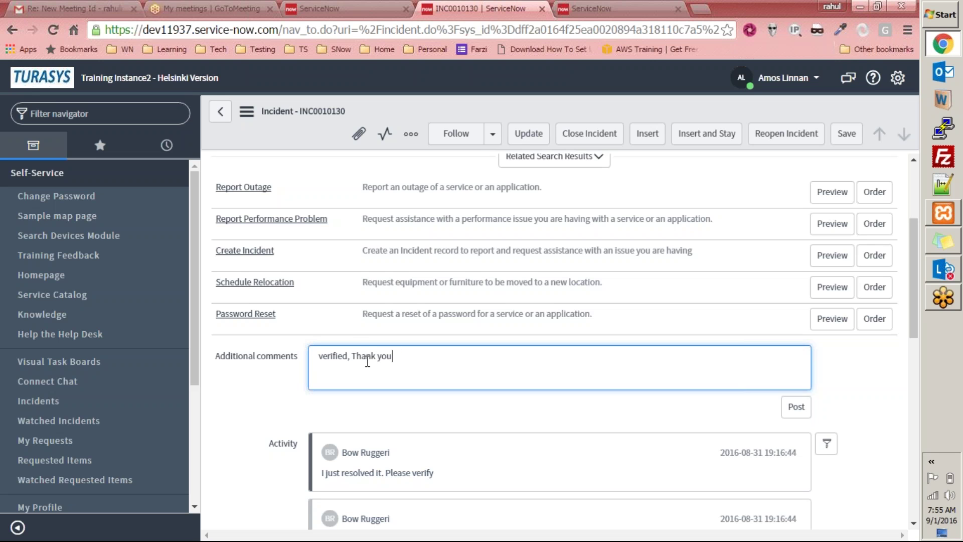
click(589, 145)
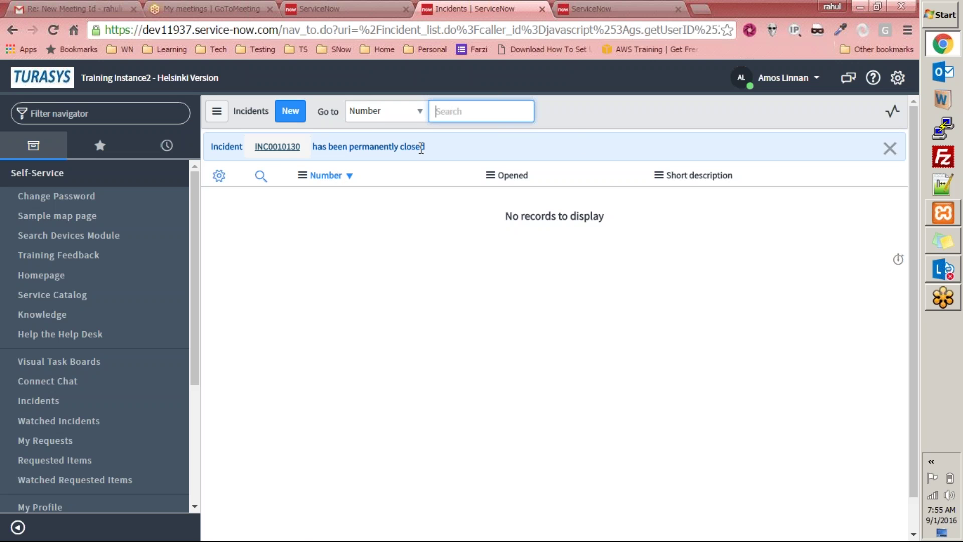
- Reopen the record of closed incident INC0010130 in the caller's session and review its state and activity history
click(278, 151)
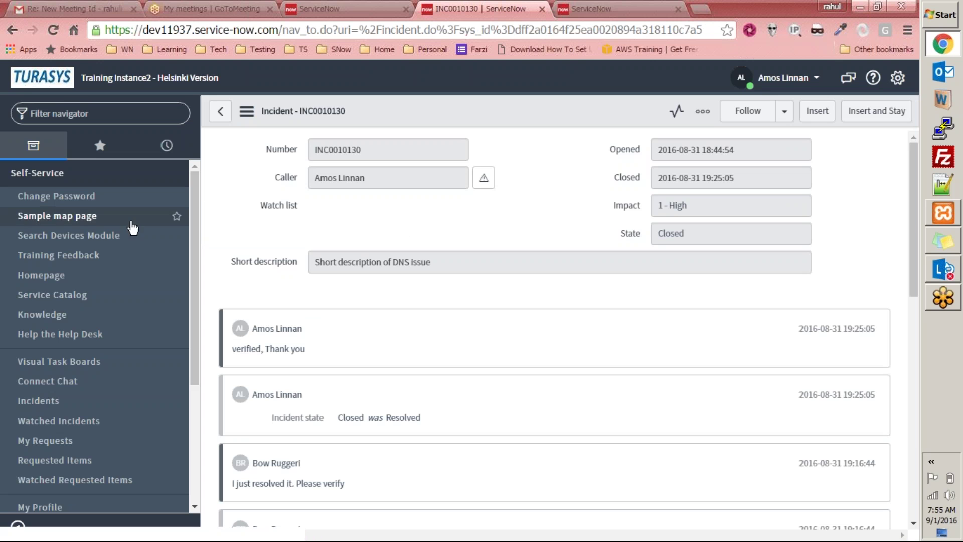
scroll(370, 254, down, 10)
scroll(386, 252, down, 4)
scroll(404, 254, up, 15)
- Switch to the assignee's session, reload the INC0010130 form and review its state and activity history
click(617, 9)
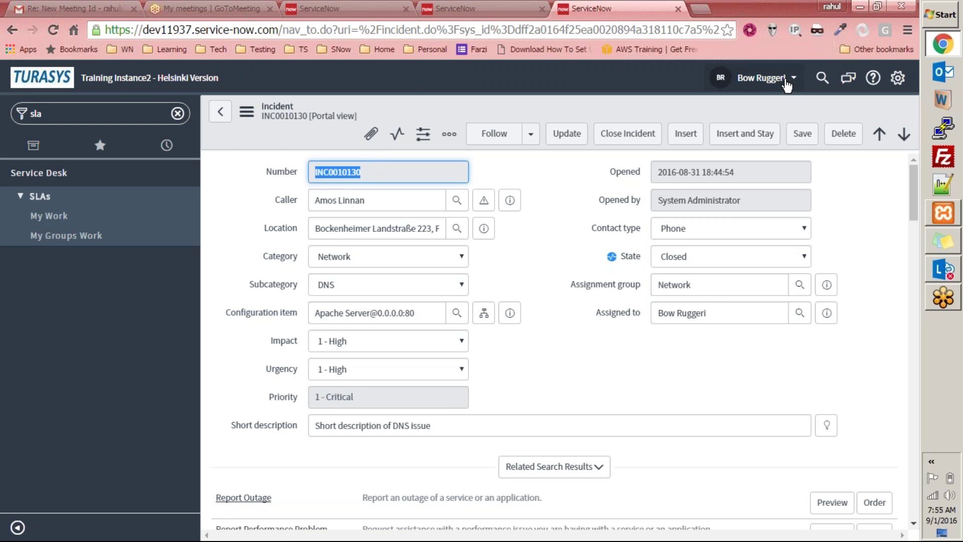
right_click(592, 109)
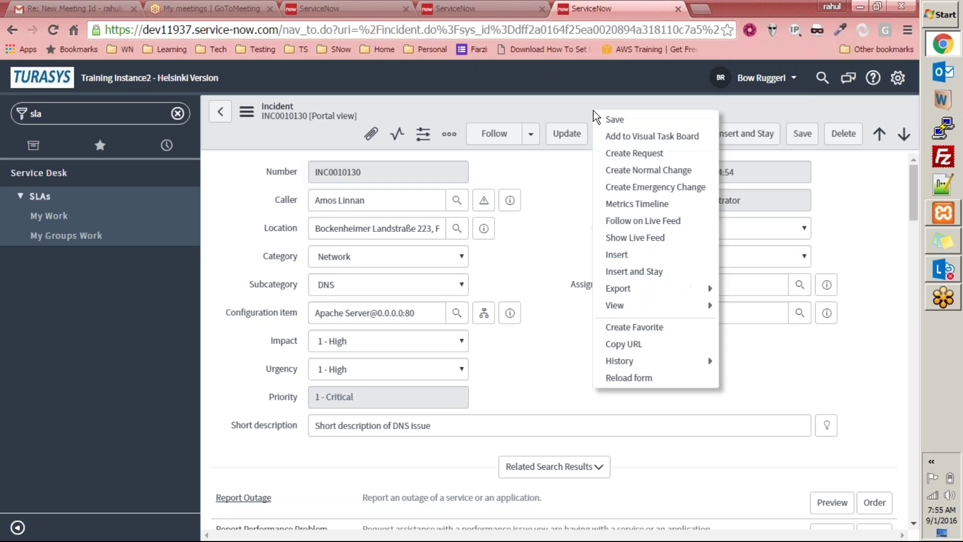
click(619, 383)
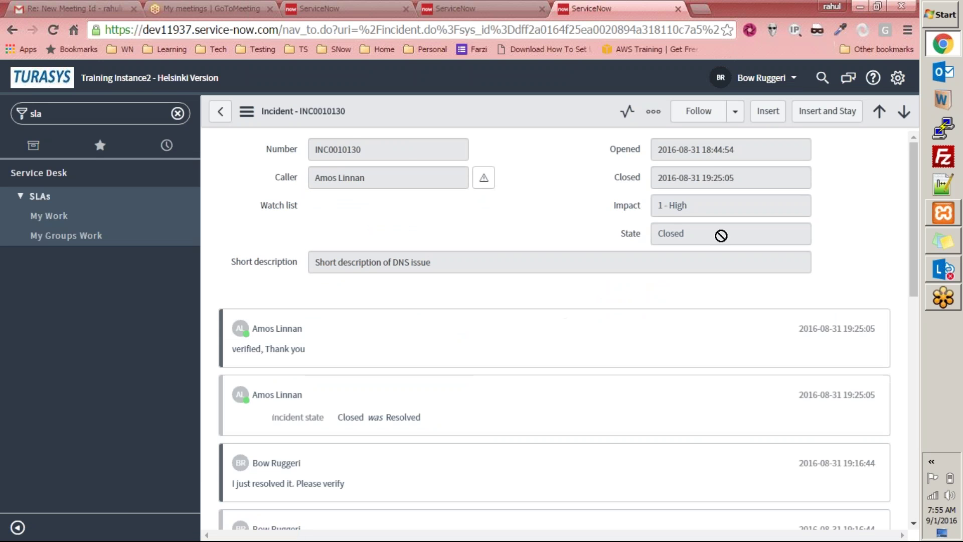
scroll(381, 310, down, 15)
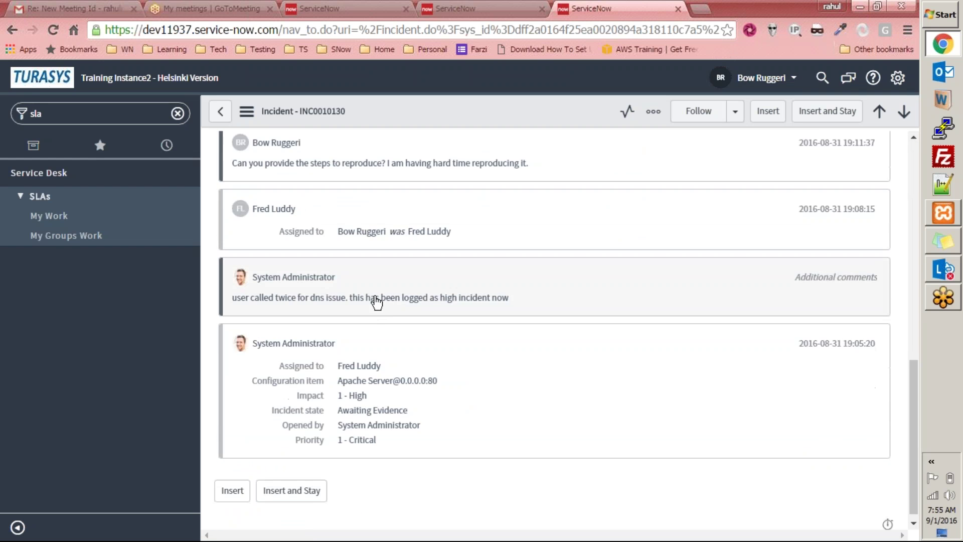
scroll(505, 334, up, 15)
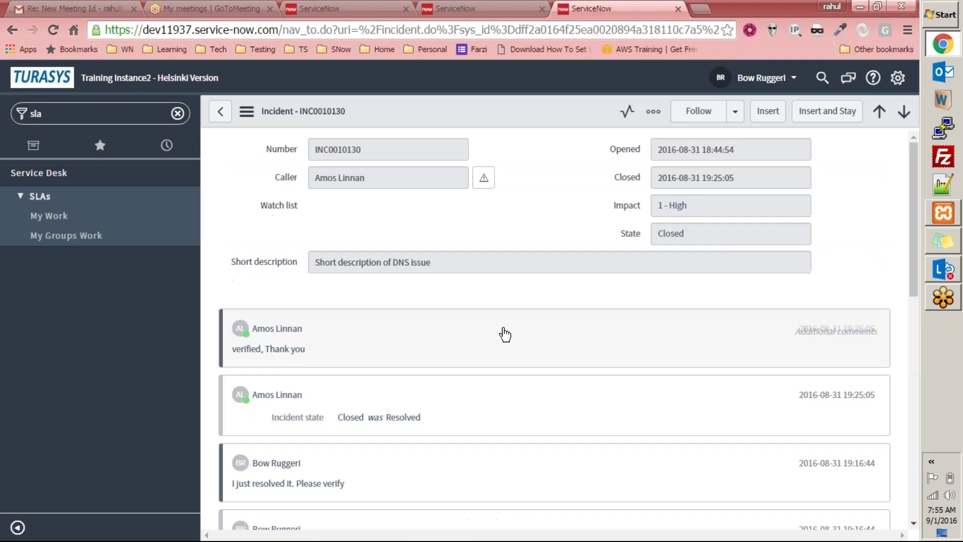
scroll(508, 290, down, 15)
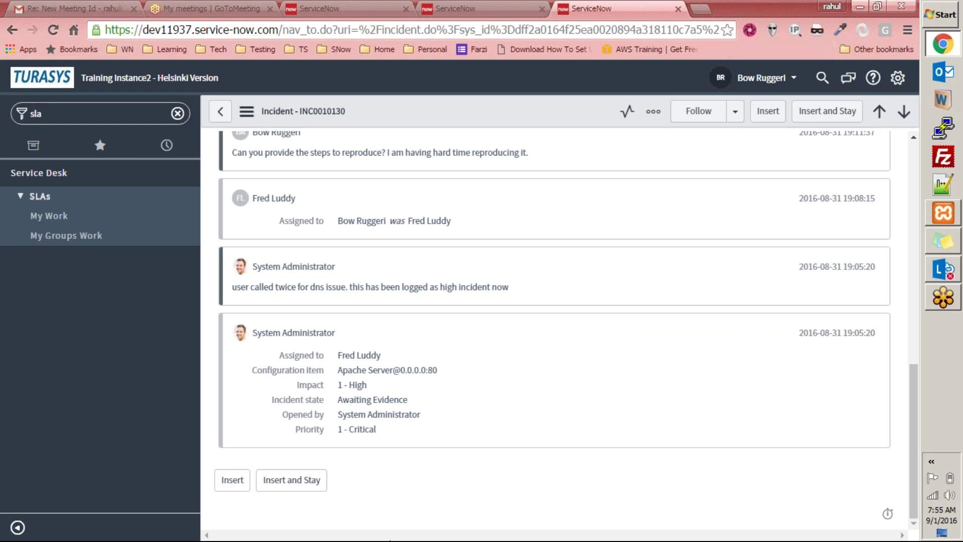
- Close the assignee's and caller's sessions and look over the INC0010130 form in the remaining System Administrator window
middle_click(631, 8)
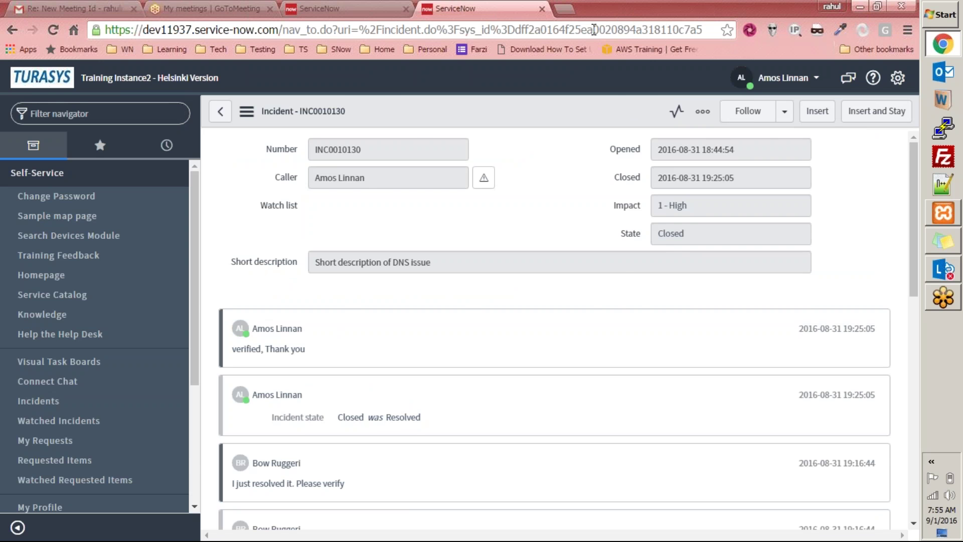
middle_click(448, 8)
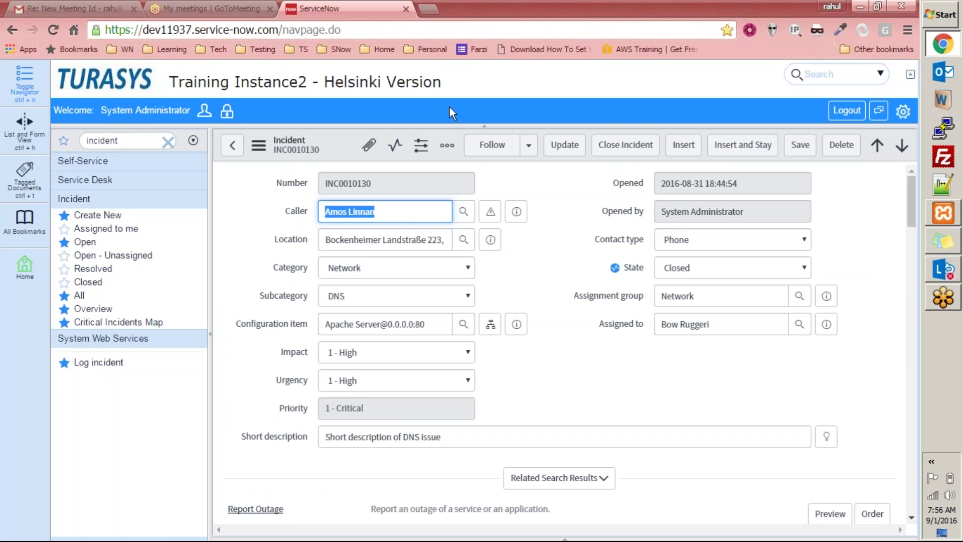
click(552, 271)
mouse_move(613, 270)
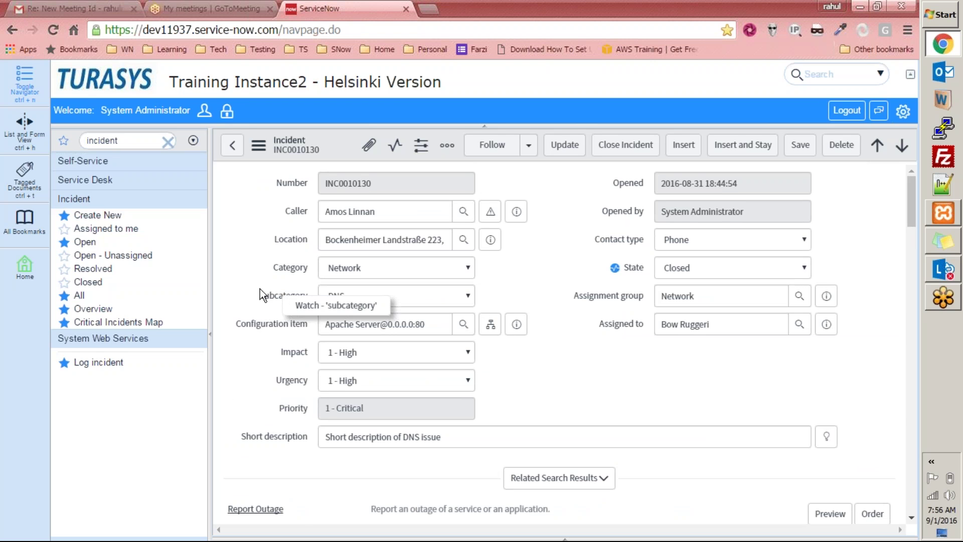
click(281, 302)
- Open the list of all incidents and impersonate System Administrator to restore the administrator's access
click(136, 91)
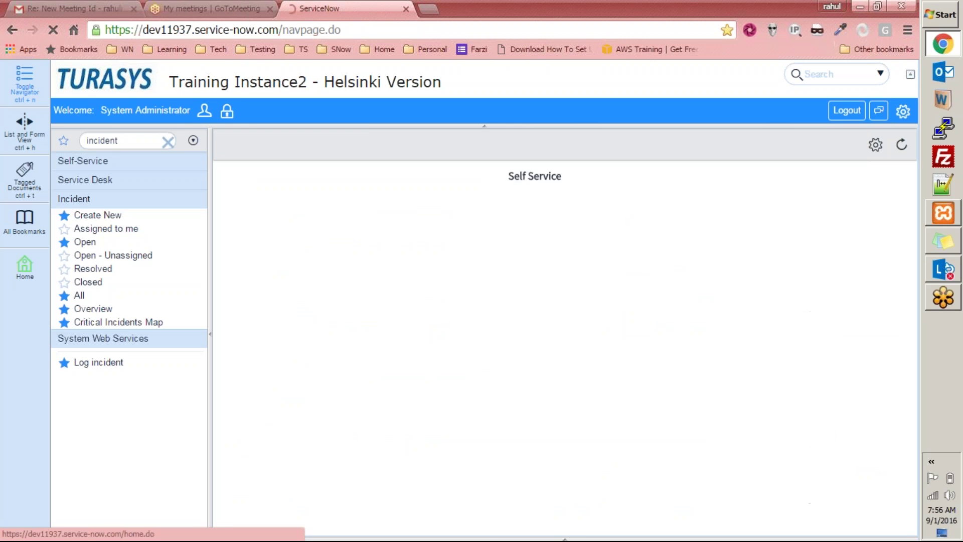
click(79, 296)
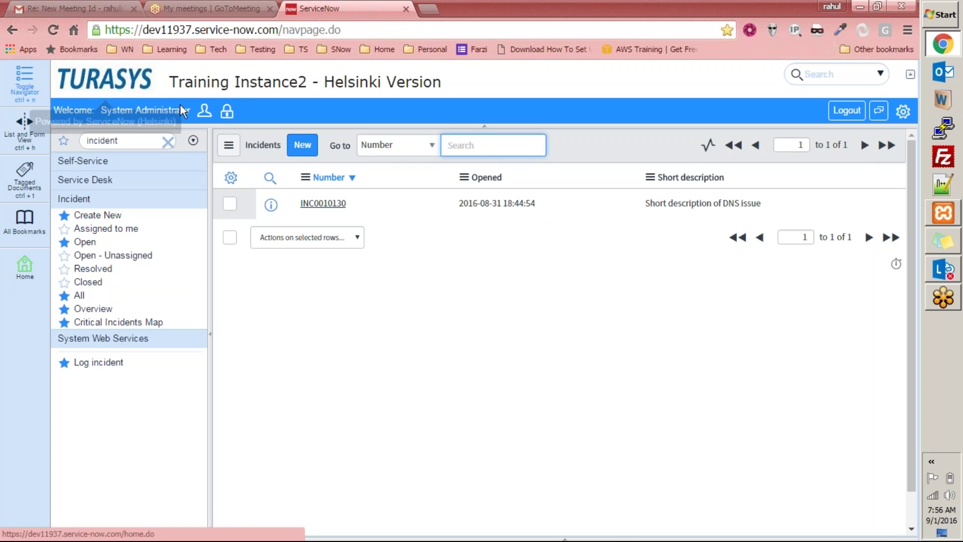
click(210, 120)
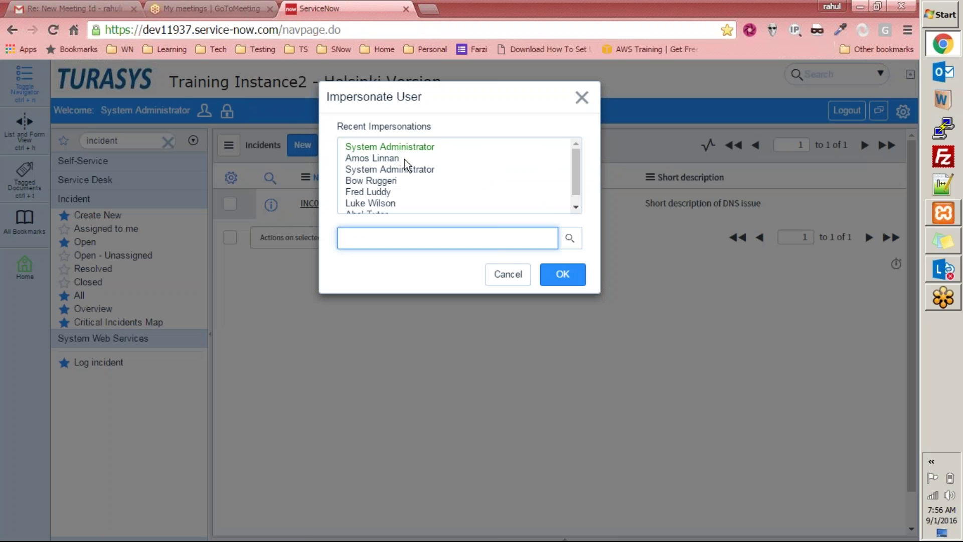
click(405, 148)
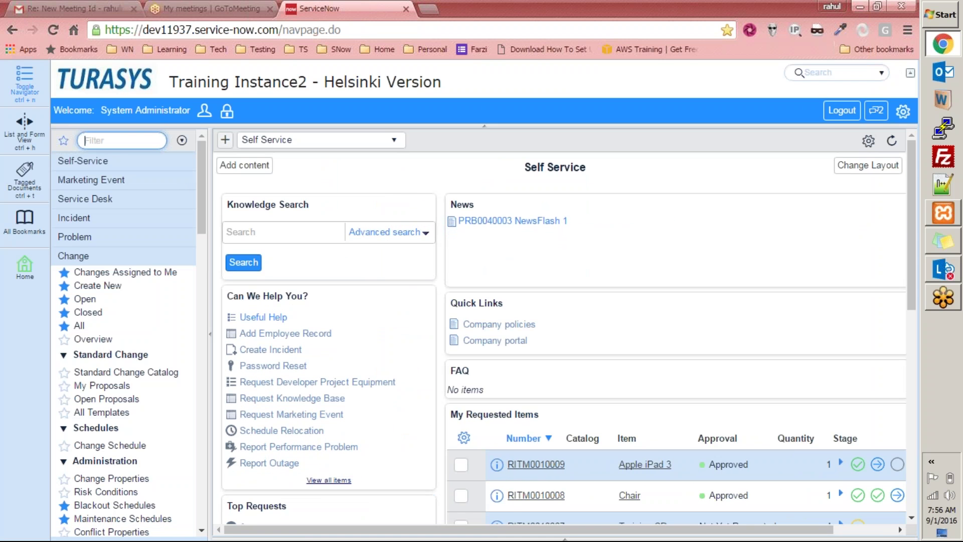
- Start a new incident record and inspect the subcategory choices offered for the Inquiry / Help category
text(incident)
click(96, 264)
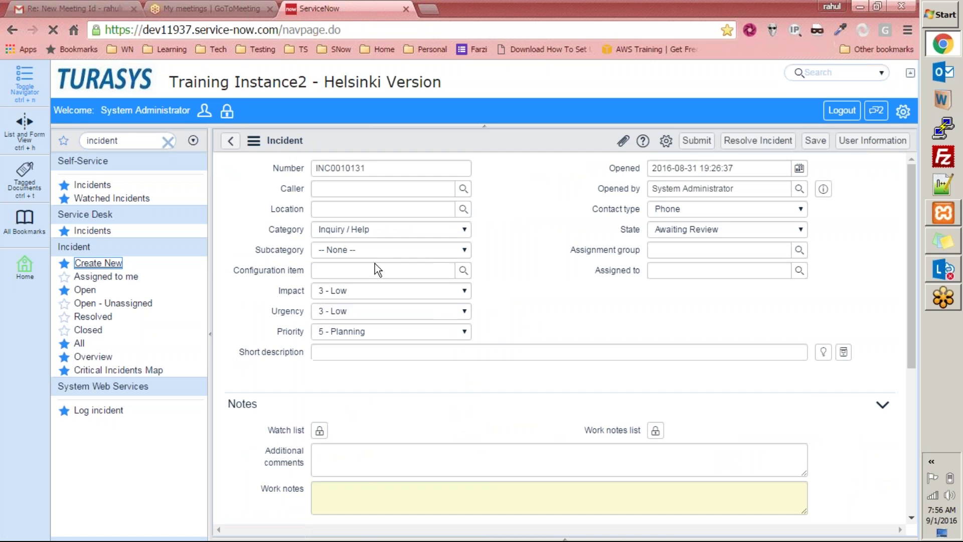
click(343, 250)
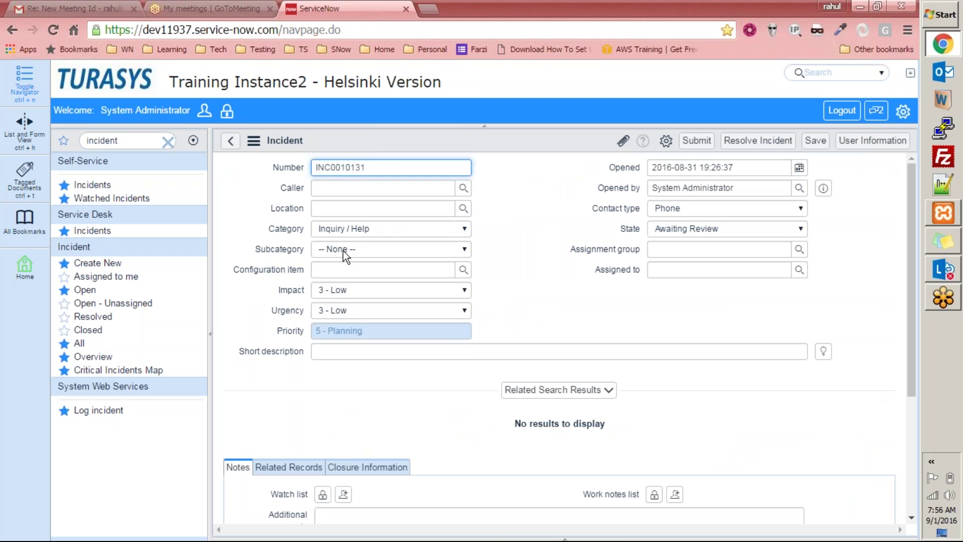
click(395, 251)
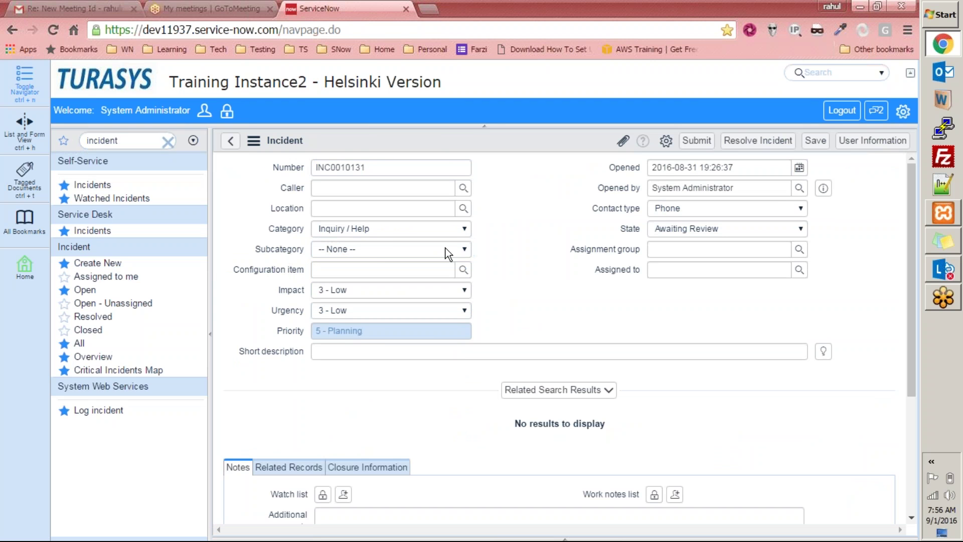
click(378, 249)
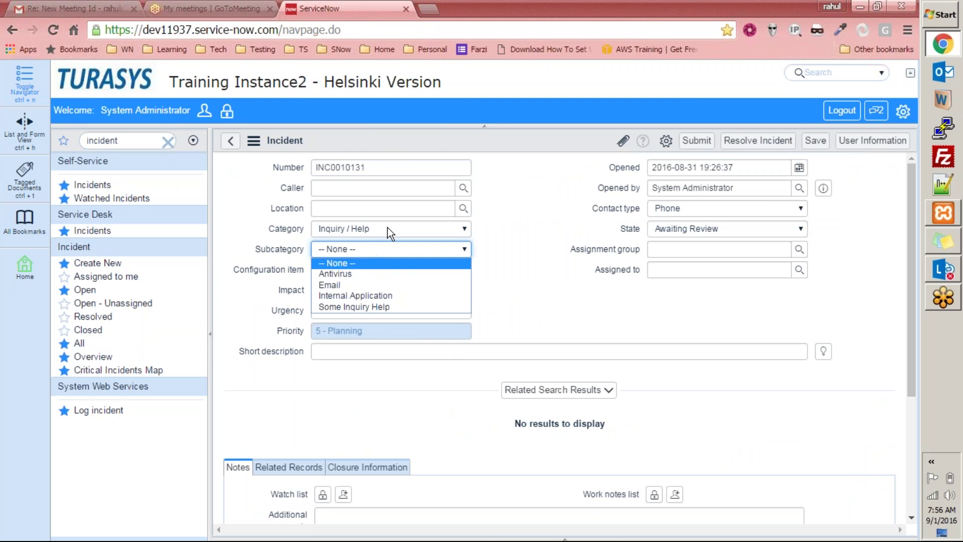
click(447, 228)
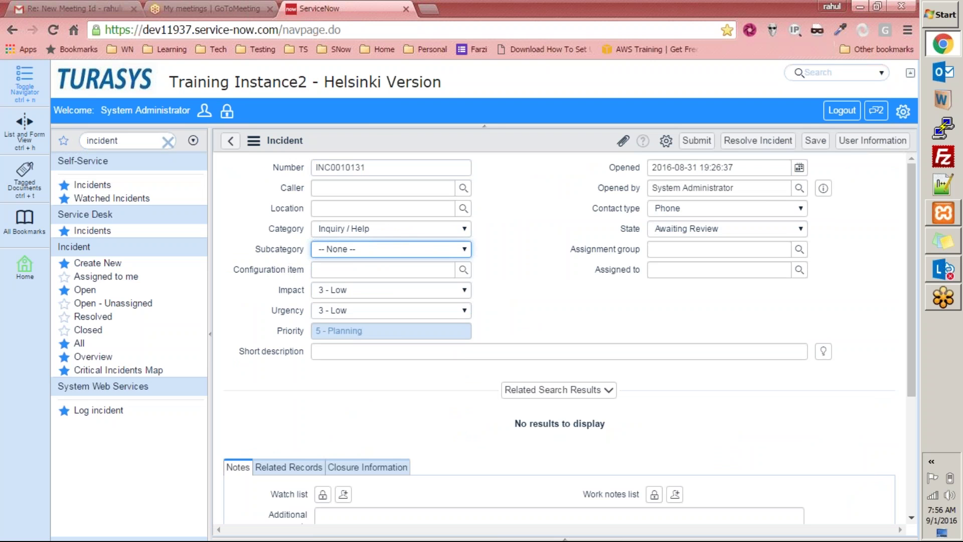
- Set the new incident's category to Software and inspect the subcategory choices offered for it
click(448, 229)
click(351, 264)
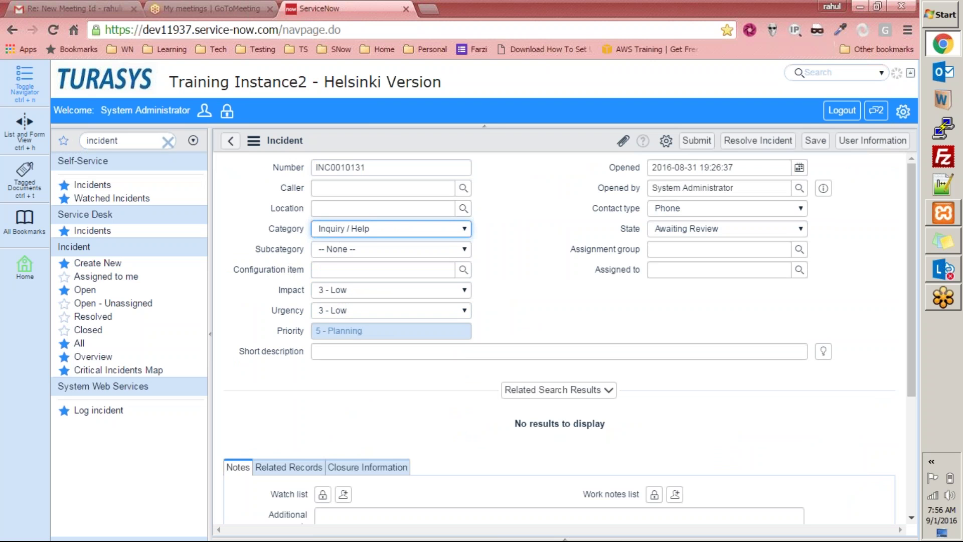
click(377, 230)
click(359, 234)
click(399, 248)
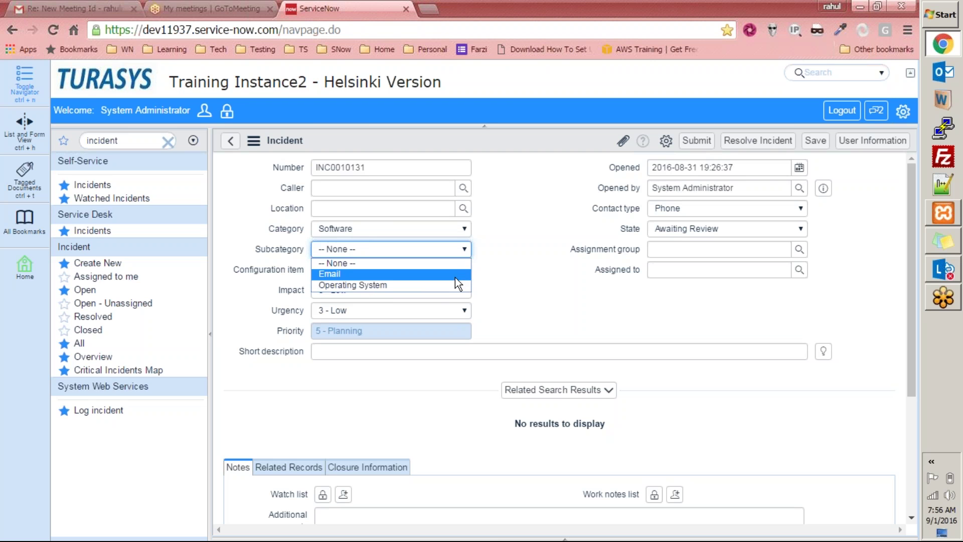
click(507, 274)
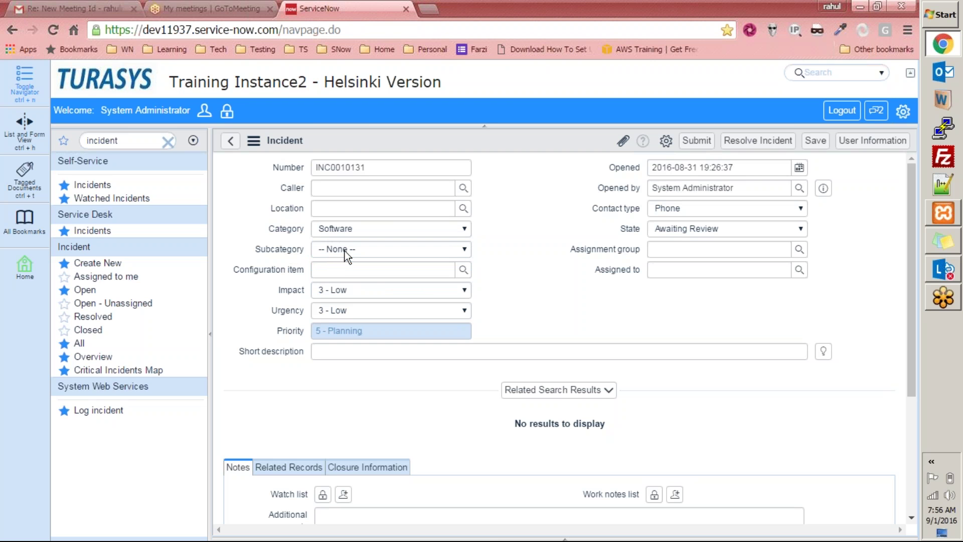
click(344, 251)
click(493, 264)
- View the Subcategory choice configuration for the Software category, discarding the unsaved incident, and return to the incident form
right_click(270, 254)
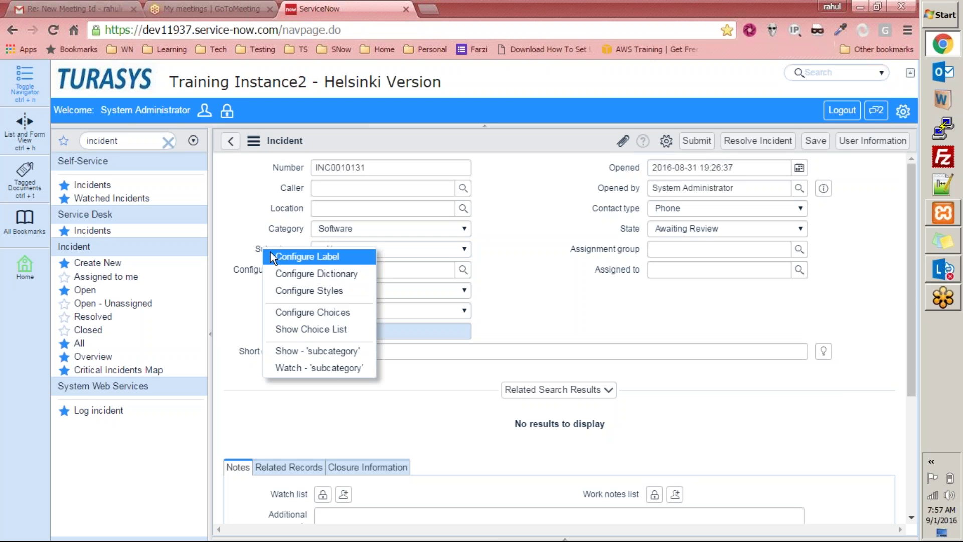
click(287, 312)
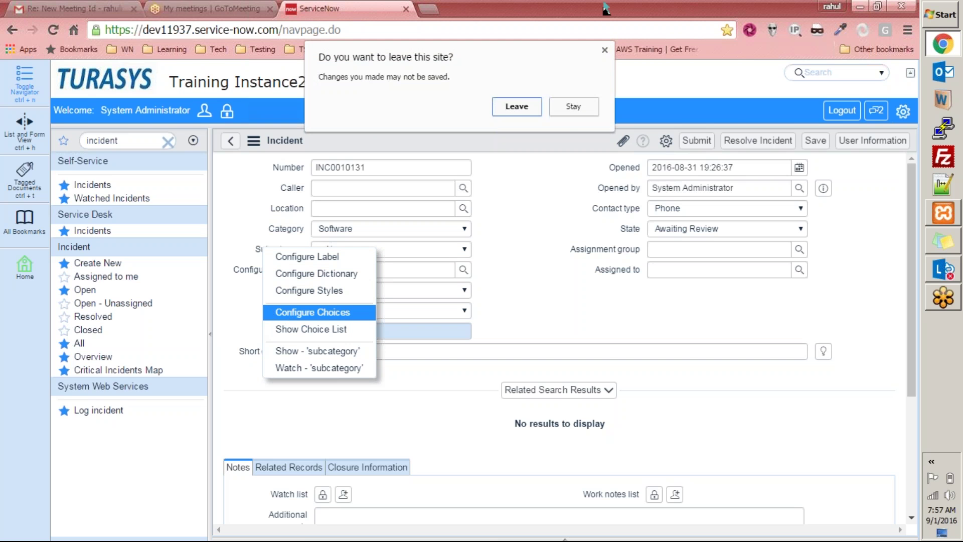
click(509, 107)
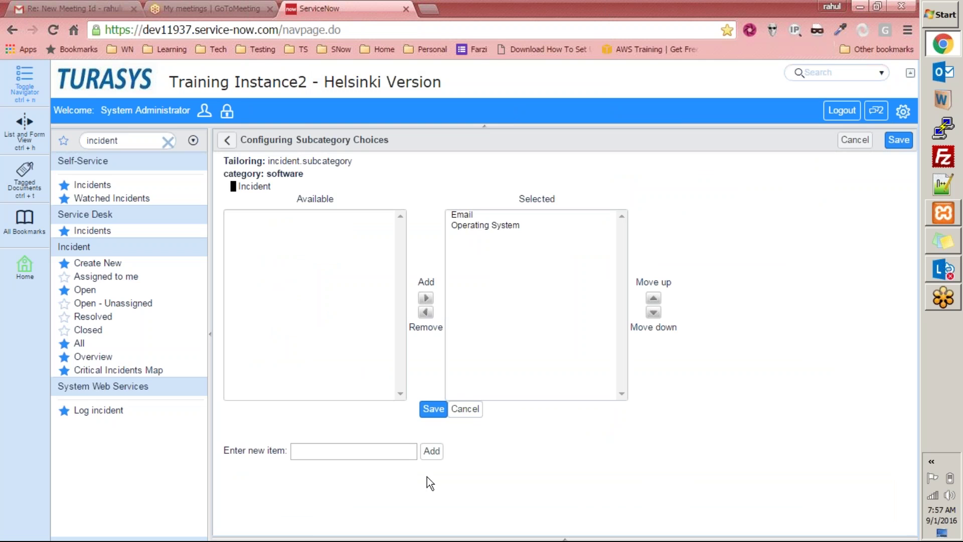
click(227, 140)
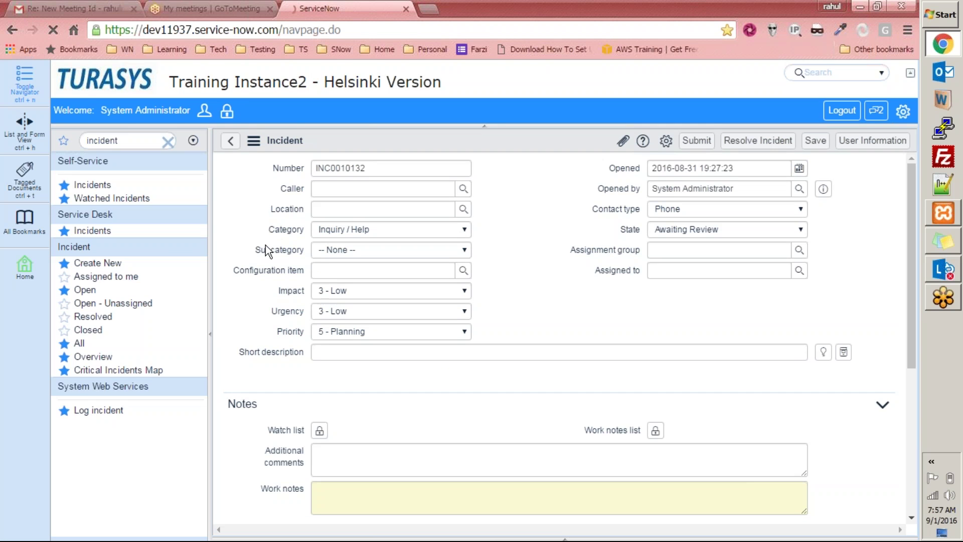
- Open the Subcategory field's dictionary entry and examine its dependent field settings
right_click(277, 249)
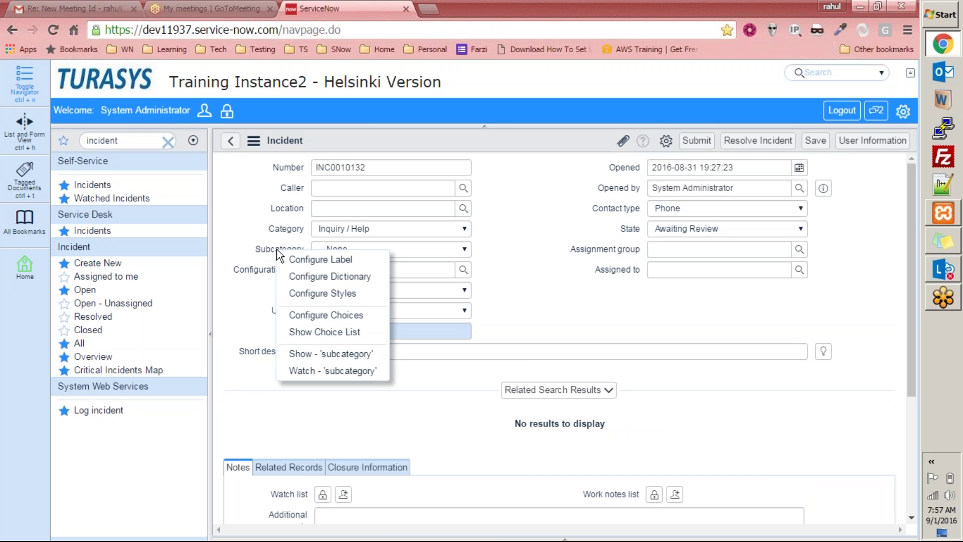
click(338, 278)
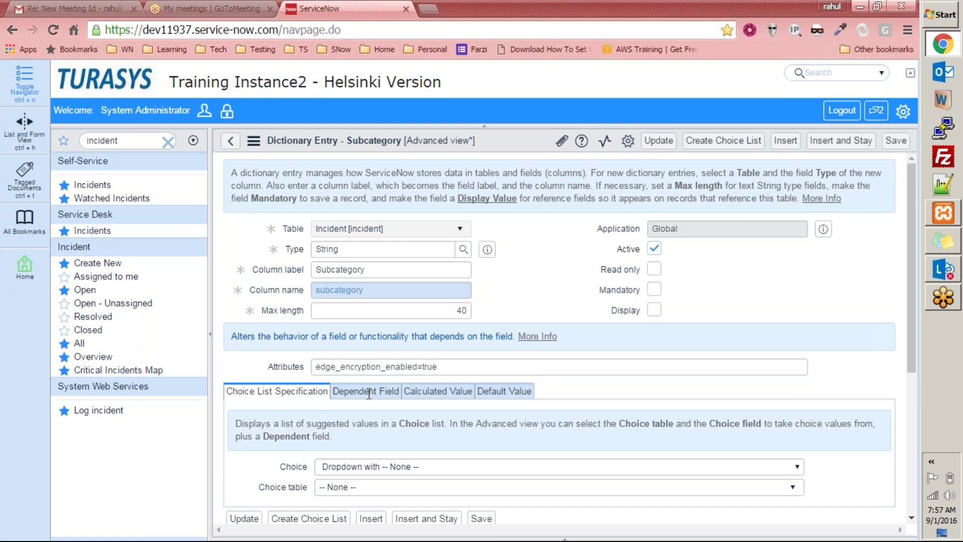
scroll(368, 392, down, 2)
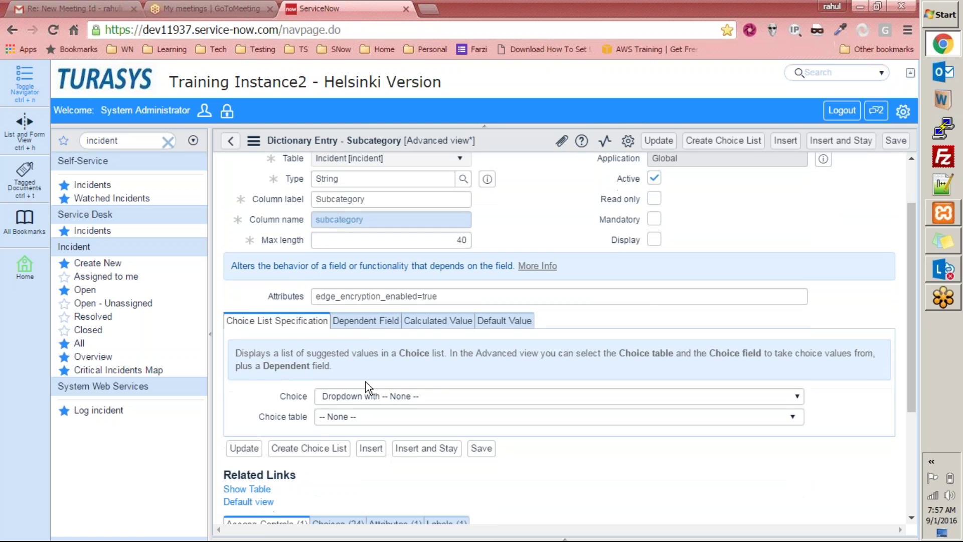
click(377, 330)
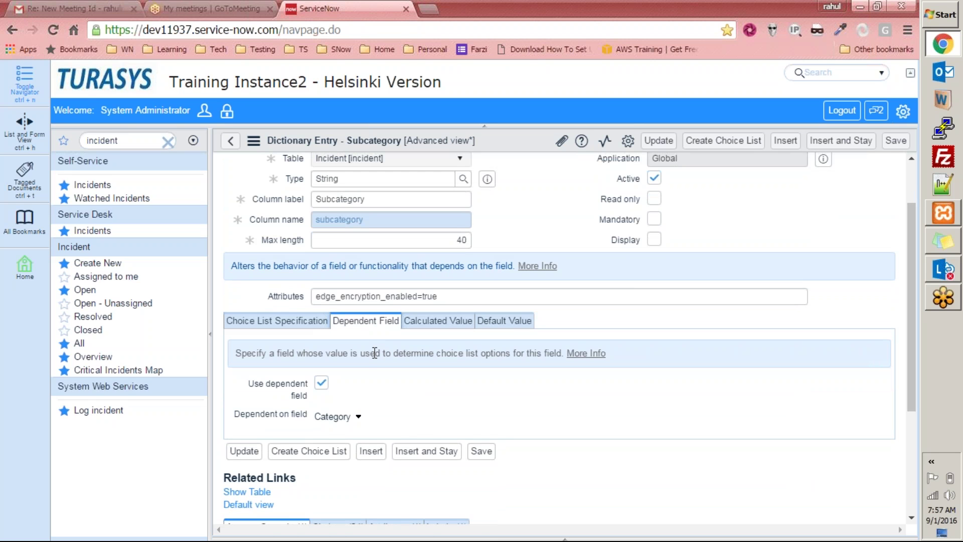
scroll(374, 354, up, 2)
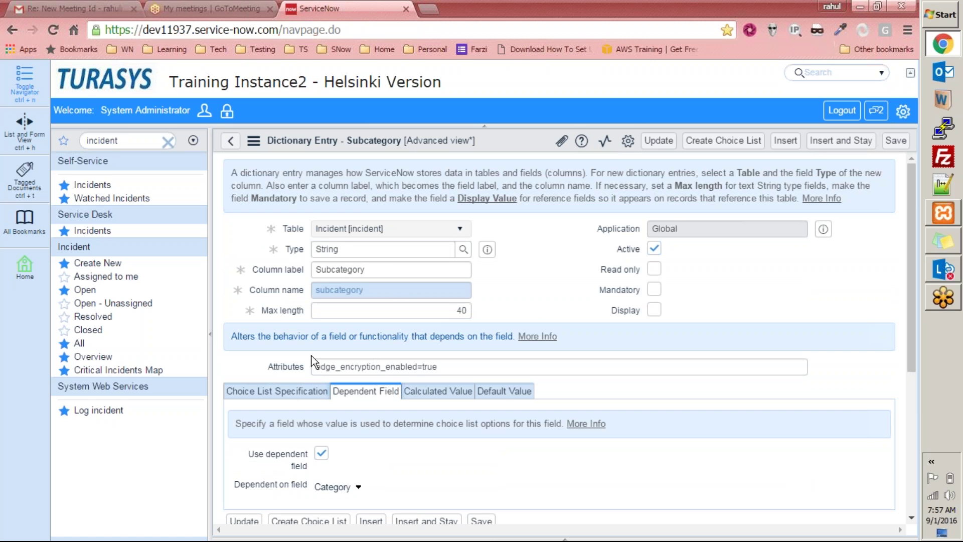
- Review the dependent field, calculated value and default value settings of the Subcategory dictionary entry
scroll(416, 401, down, 3)
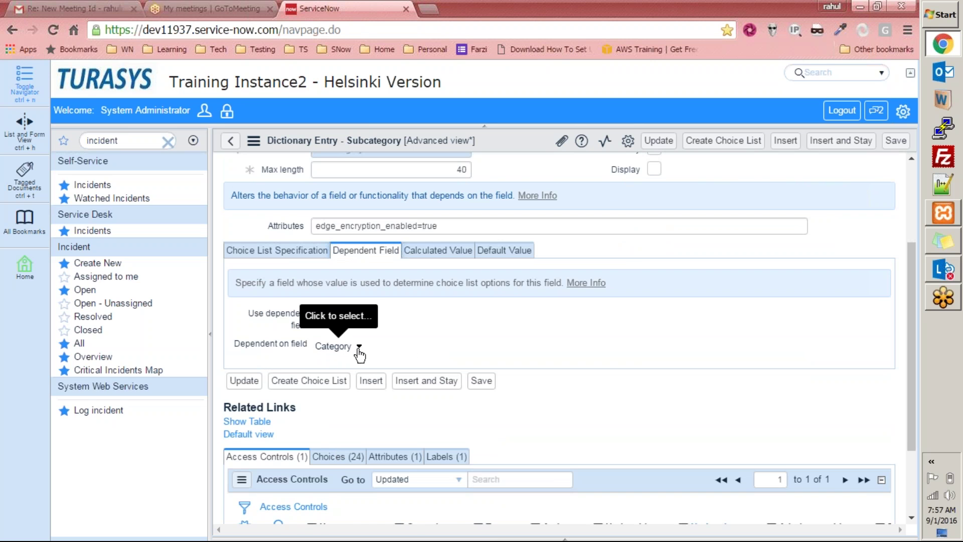
scroll(359, 354, up, 3)
drag(393, 273, 271, 277)
scroll(332, 354, down, 4)
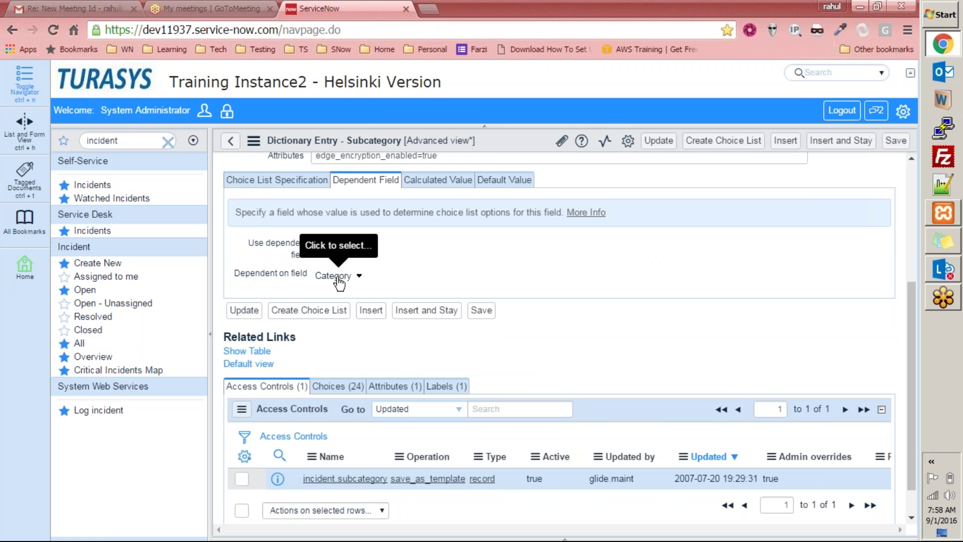
click(438, 180)
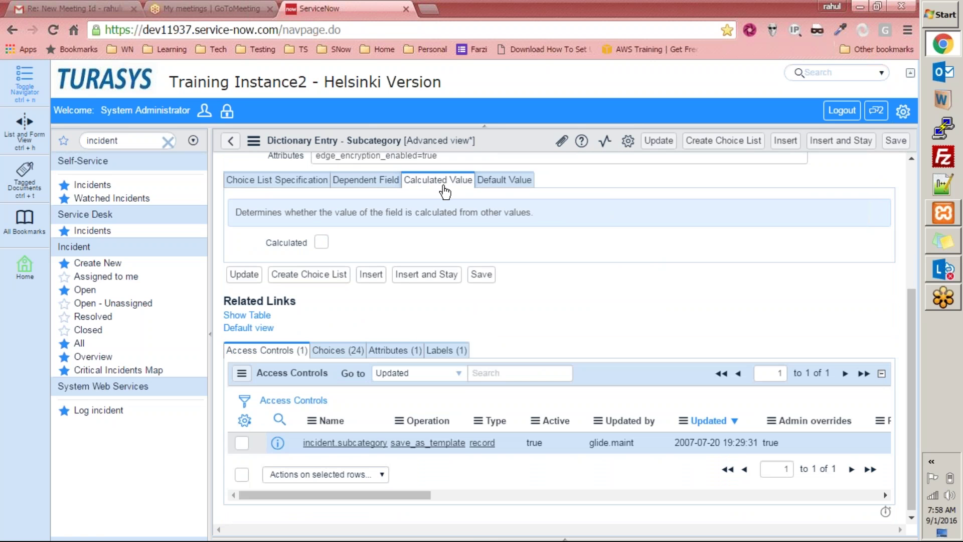
click(492, 186)
scroll(478, 245, down, 1)
scroll(478, 245, up, 2)
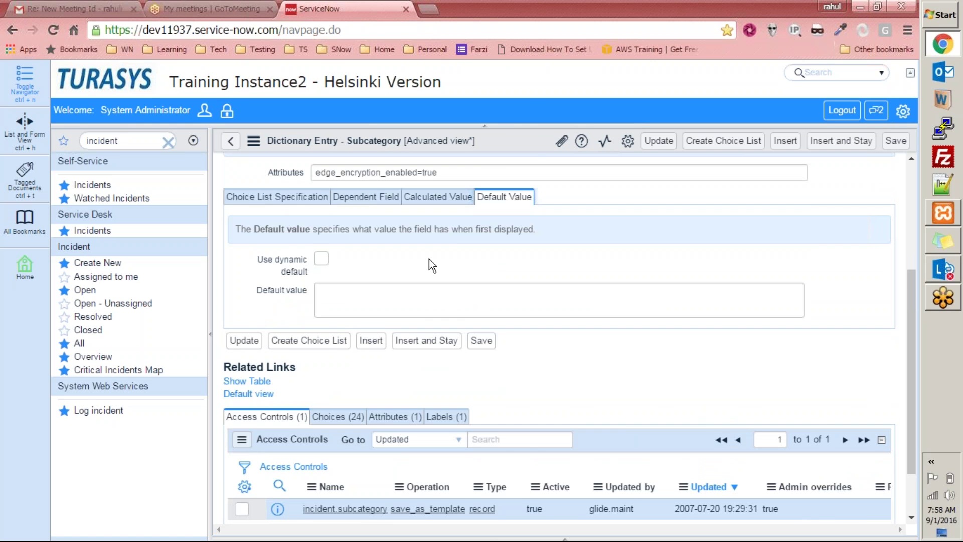
scroll(422, 279, down, 1)
- Look through the list of choices defined for the Subcategory field
click(349, 347)
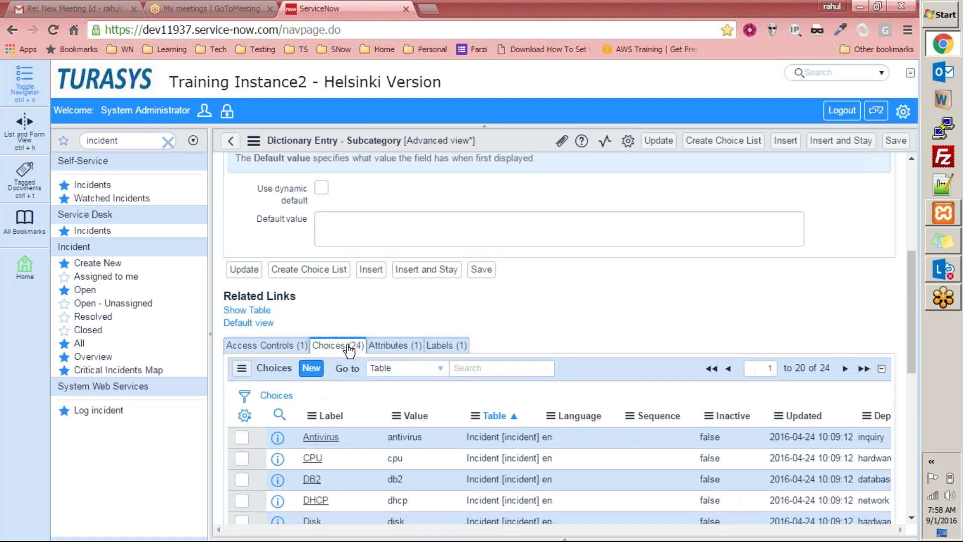
scroll(349, 350, down, 8)
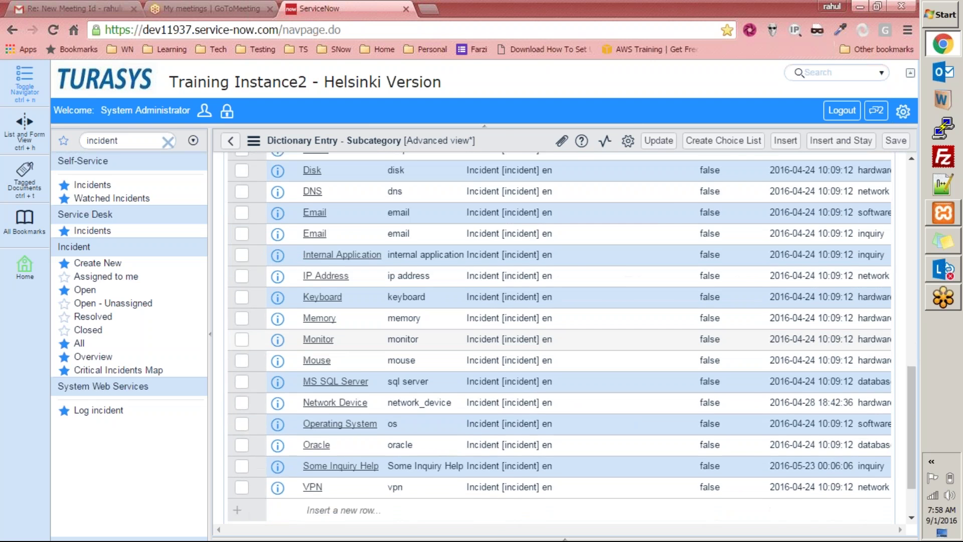
scroll(354, 347, up, 10)
scroll(353, 346, up, 4)
- Recheck the Subcategory entry's dependent field setting and column label against its list of choices
click(373, 391)
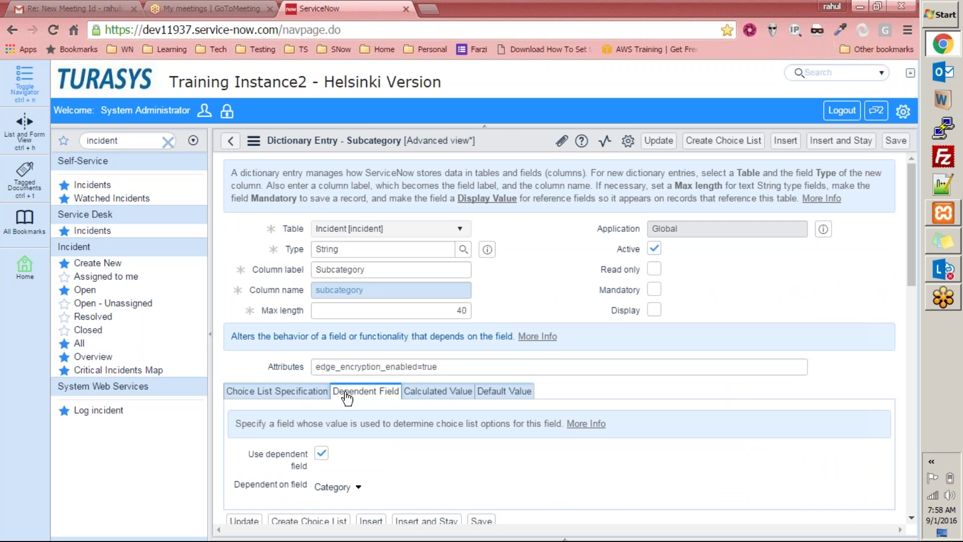
scroll(374, 443, down, 4)
scroll(379, 449, up, 4)
click(356, 269)
double_click(340, 269)
scroll(328, 302, down, 14)
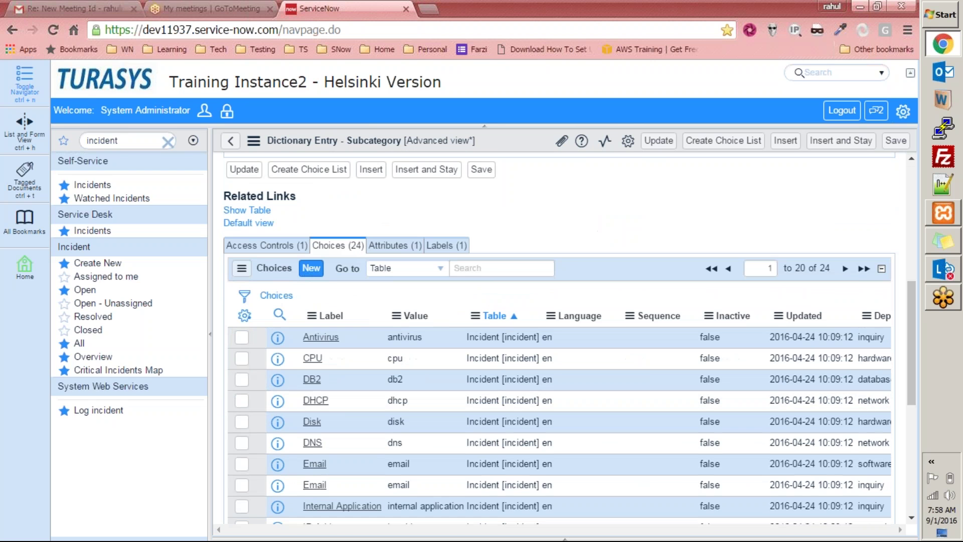
scroll(483, 393, up, 10)
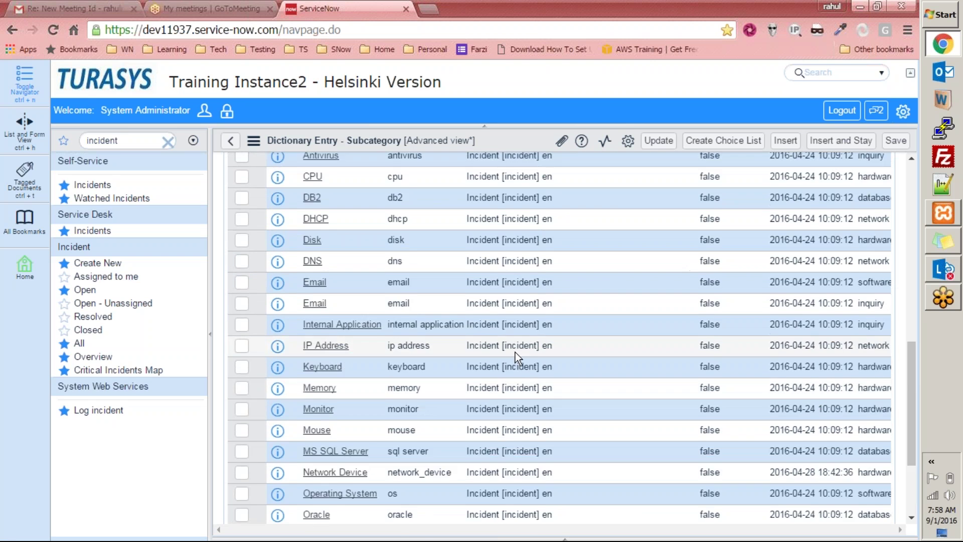
scroll(667, 351, down, 3)
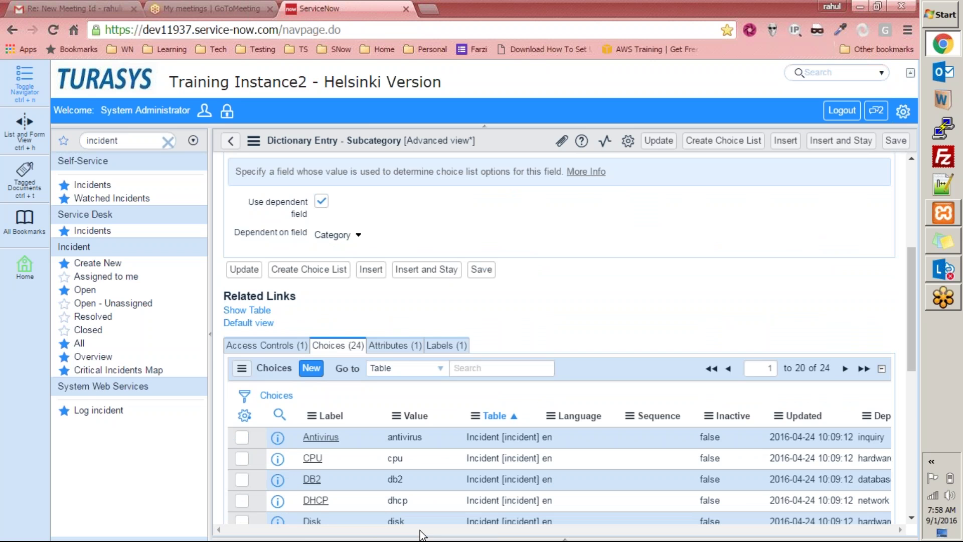
- Personalize the Choices list columns so that Dependent value comes directly after Value
scroll(345, 437, down, 3)
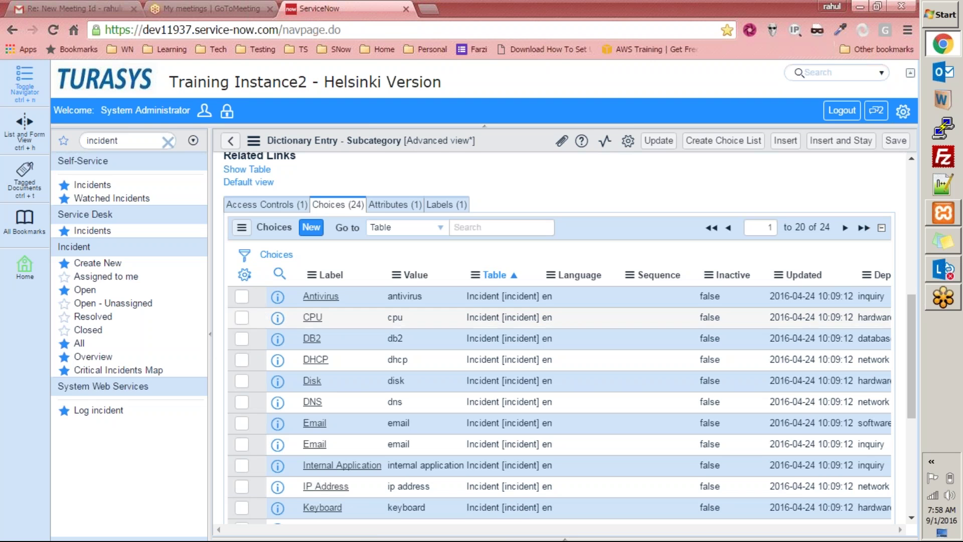
click(245, 274)
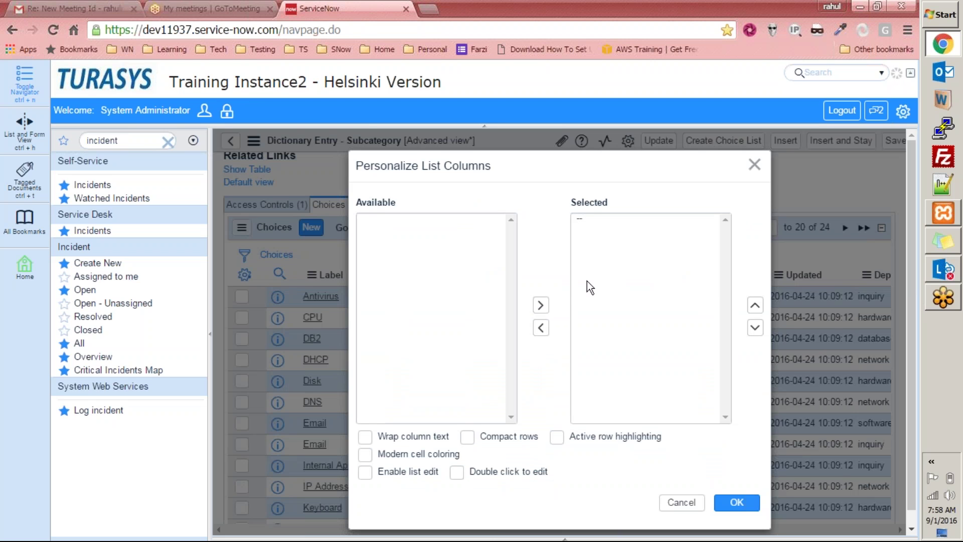
click(620, 292)
click(755, 305)
click(755, 305)
click(755, 305)
click(755, 306)
click(755, 306)
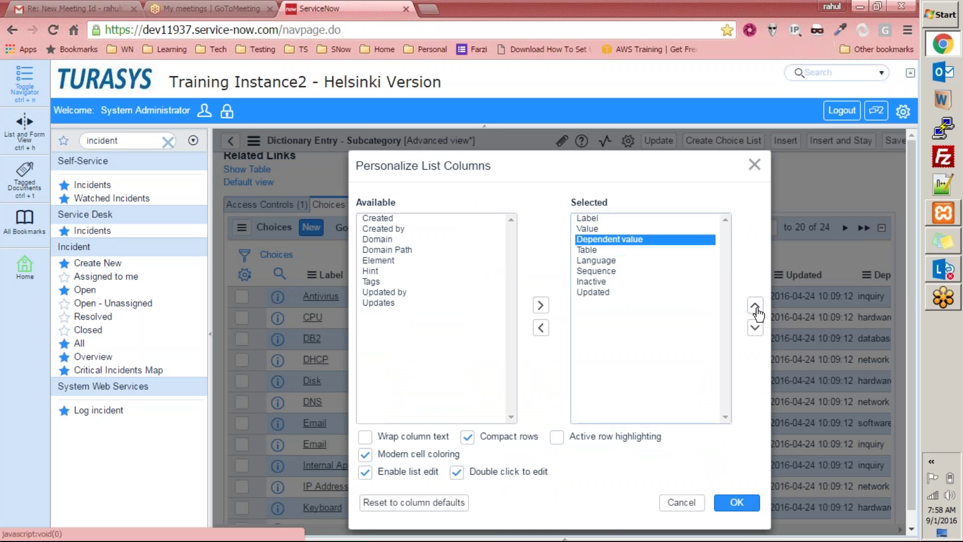
click(745, 522)
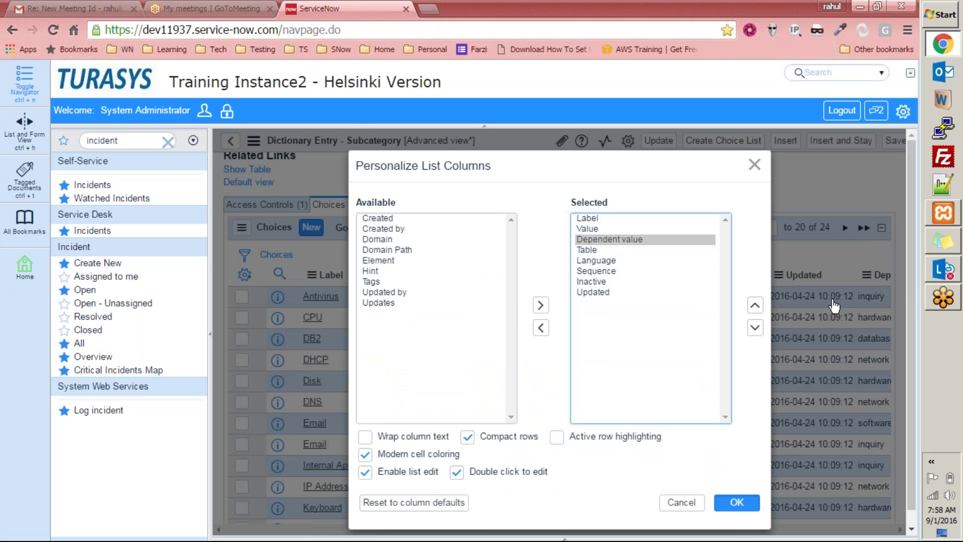
key(Return)
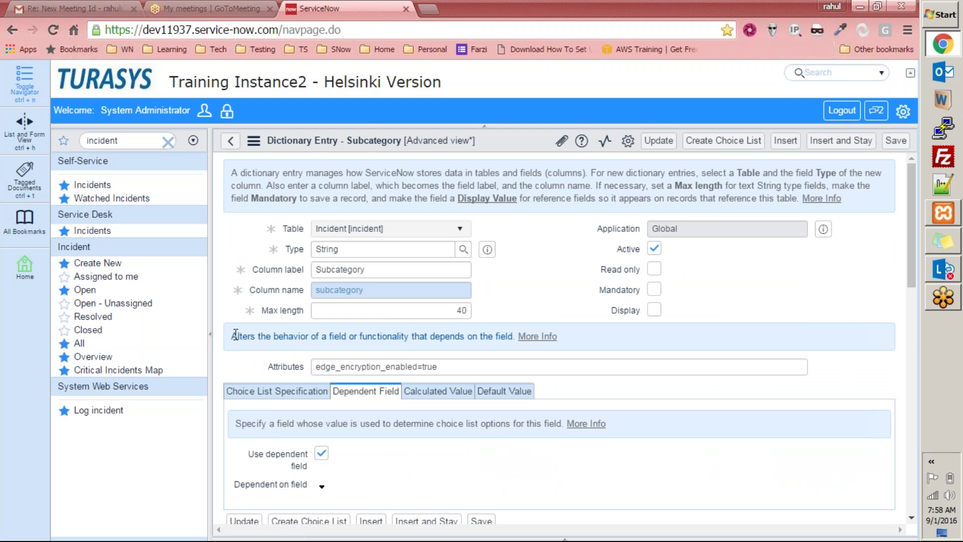
- Examine the dependent values assigned to the Subcategory choices, leaving the Operating System choice's value unedited
scroll(281, 361, down, 10)
scroll(296, 354, up, 5)
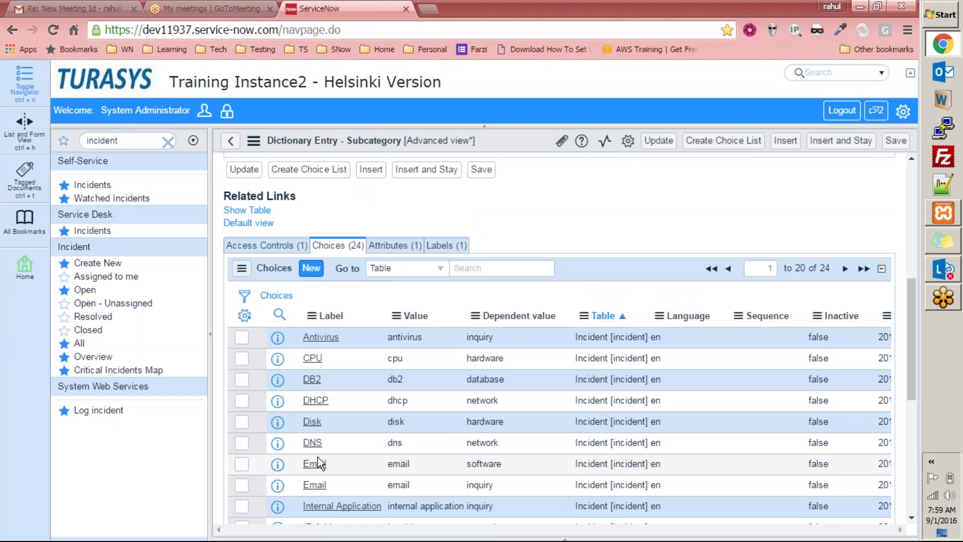
scroll(383, 426, down, 1)
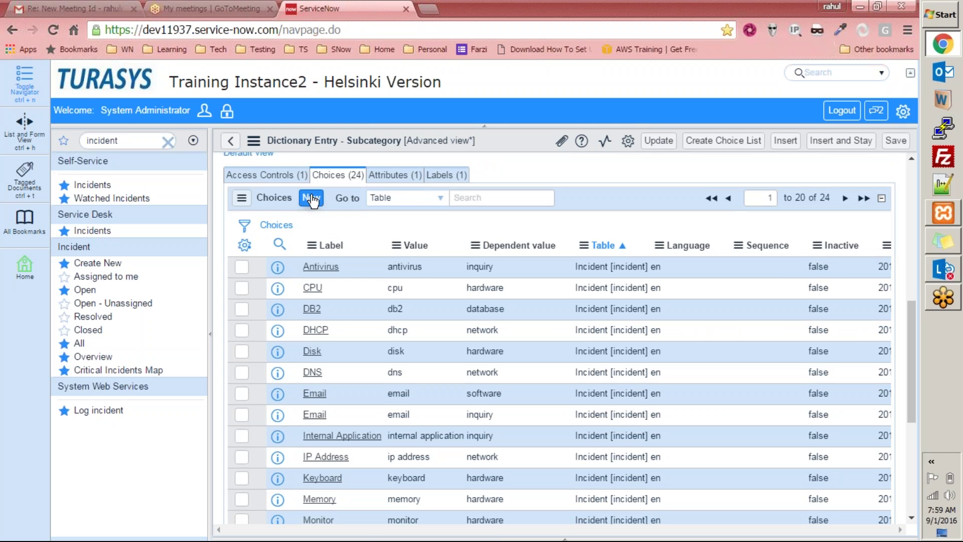
scroll(517, 451, down, 5)
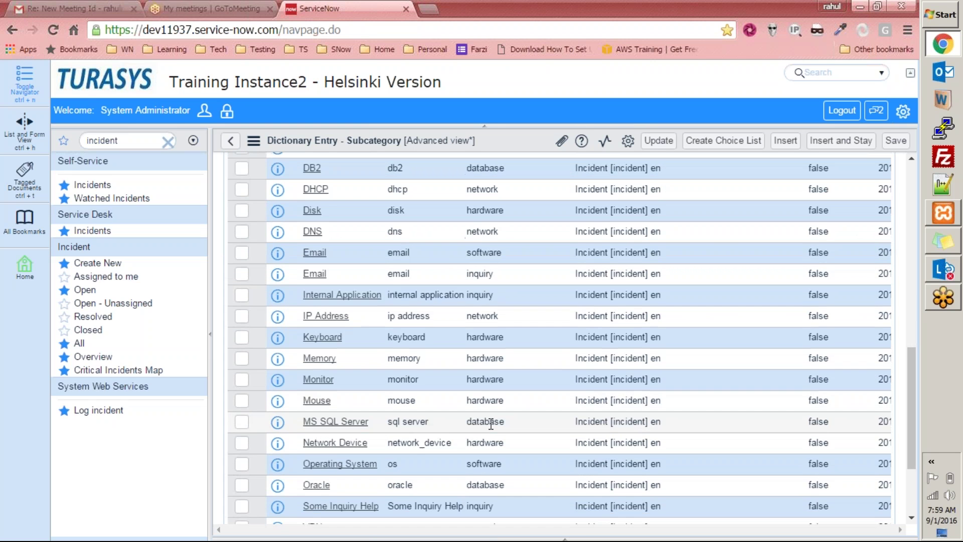
scroll(539, 203, up, 3)
scroll(556, 203, down, 3)
double_click(480, 397)
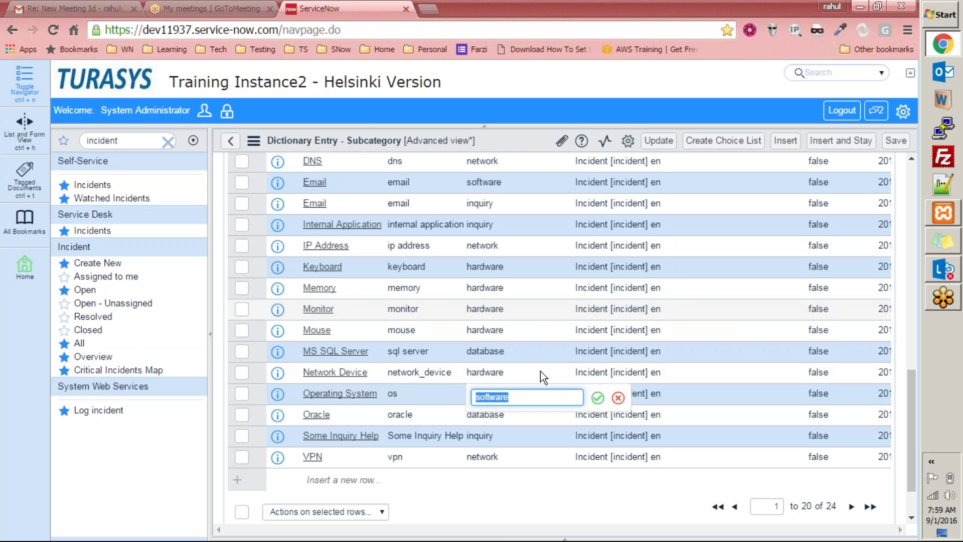
click(549, 345)
scroll(497, 299, up, 8)
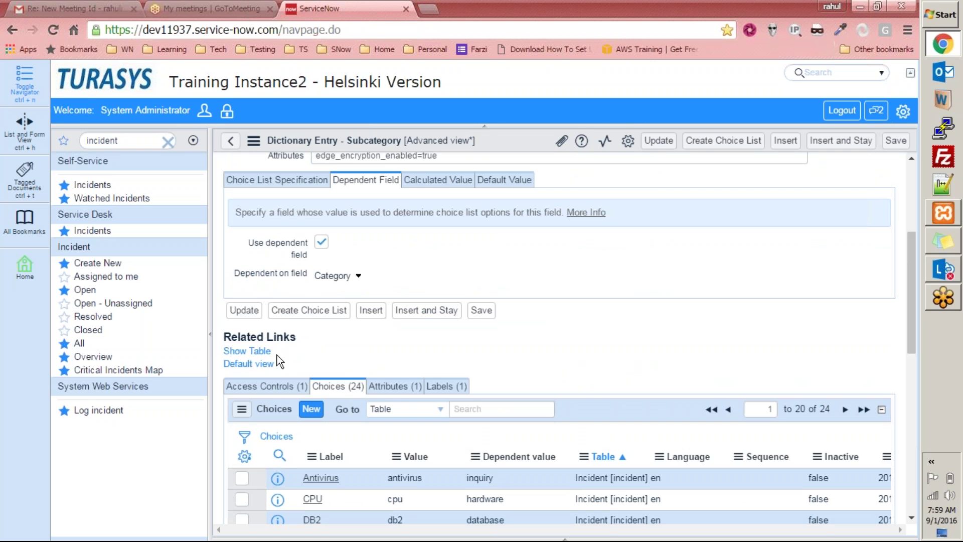
- Create a Subcategory choice with label Sample Software, value ssofware and dependent value software, and submit it
click(315, 409)
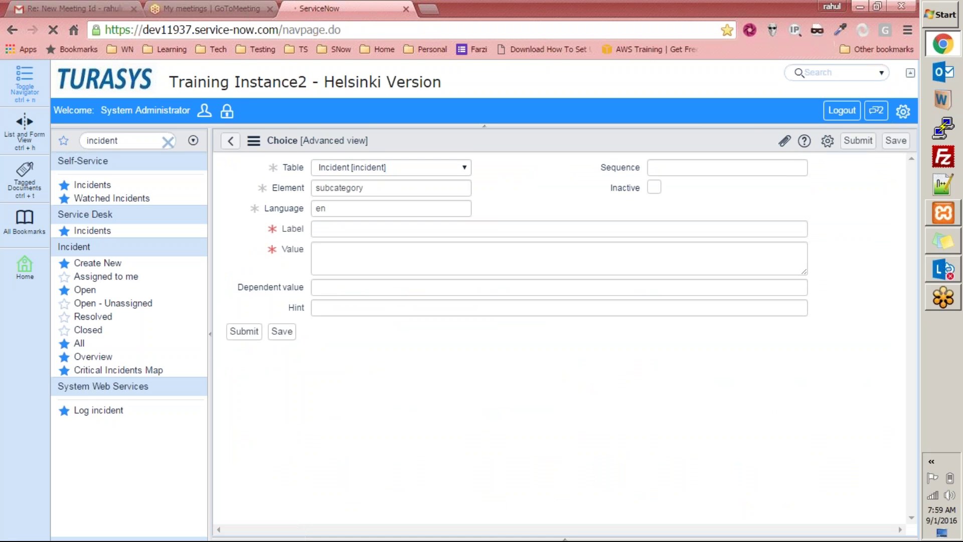
click(339, 230)
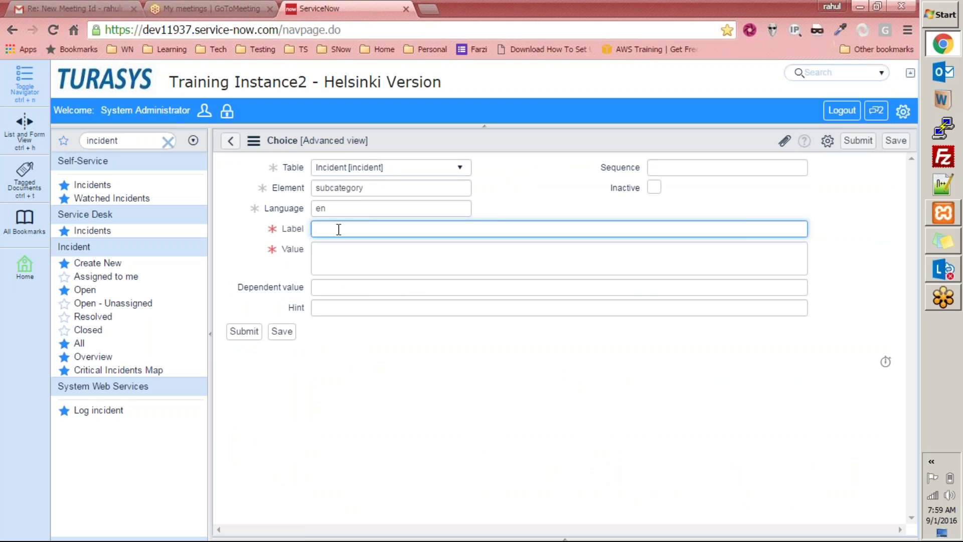
text(Sample Software)
key(Tab)
text(sso)
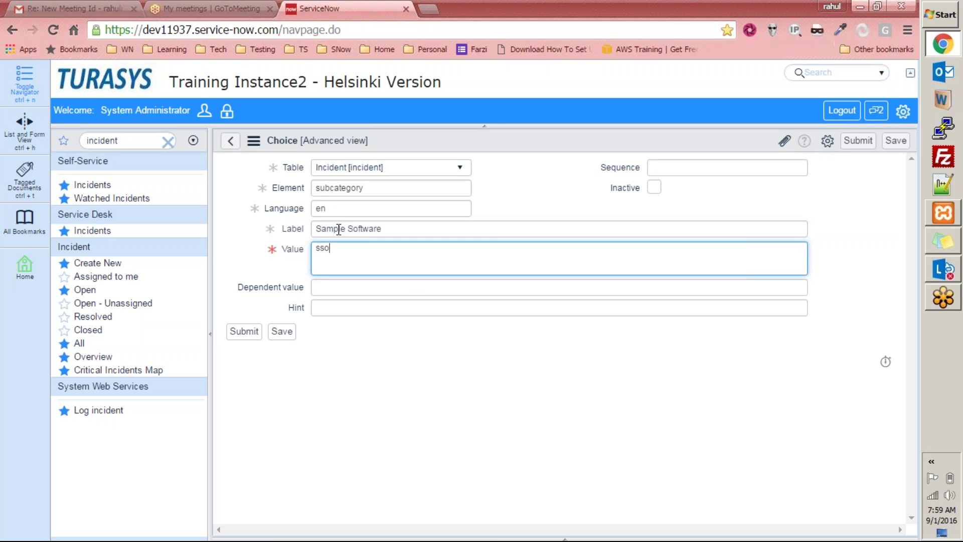
text(fware)
click(334, 288)
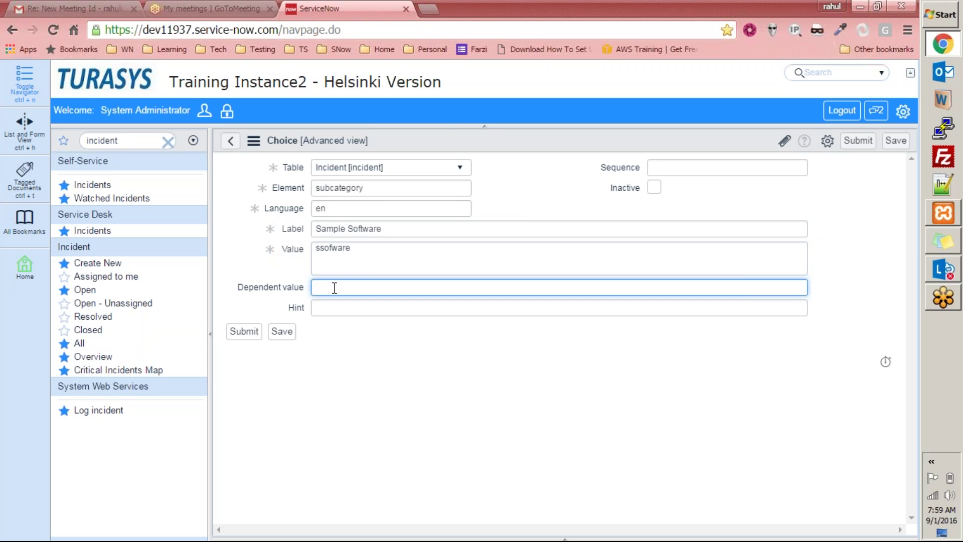
text(software)
click(245, 333)
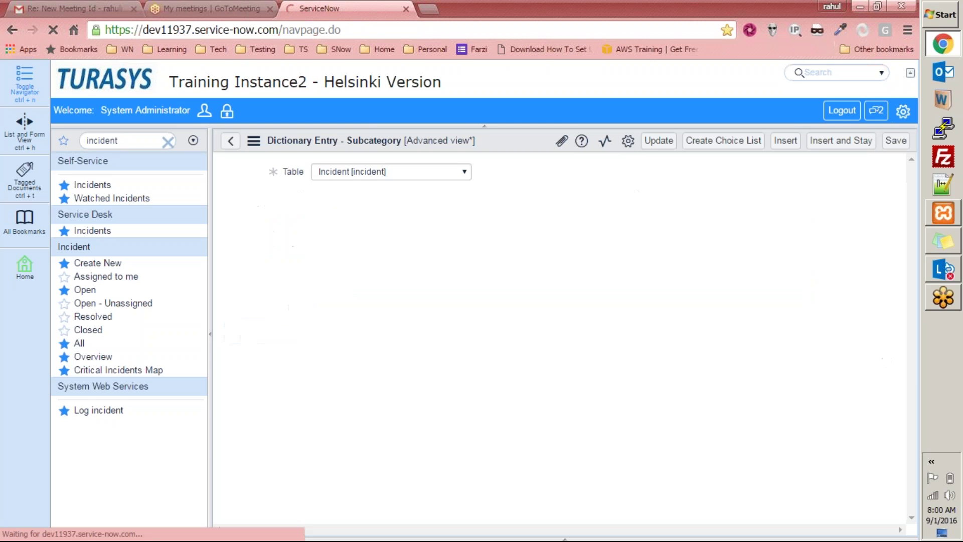
- Check the Sample Software entry in the Choices list and update the Subcategory dictionary entry
scroll(540, 404, down, 5)
scroll(540, 405, down, 10)
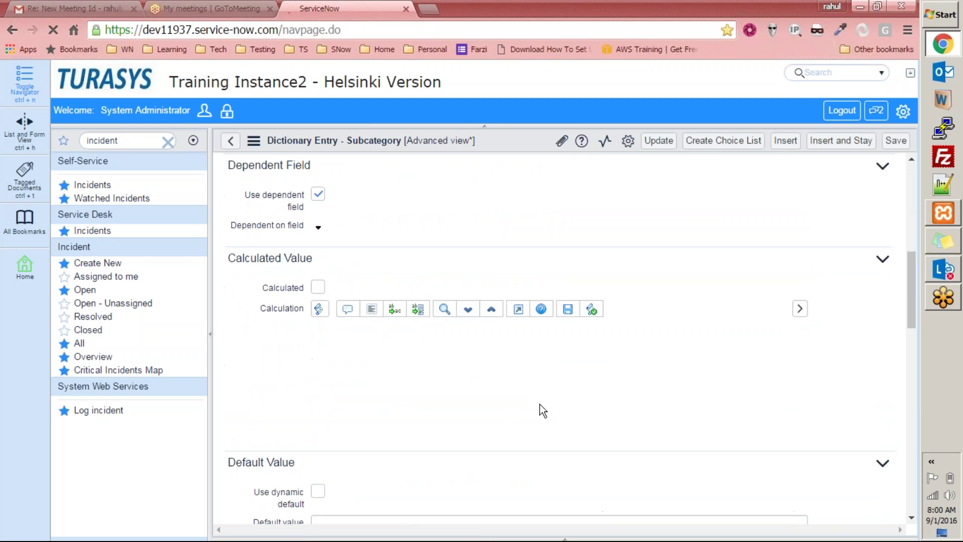
scroll(541, 411, down, 5)
scroll(537, 405, down, 7)
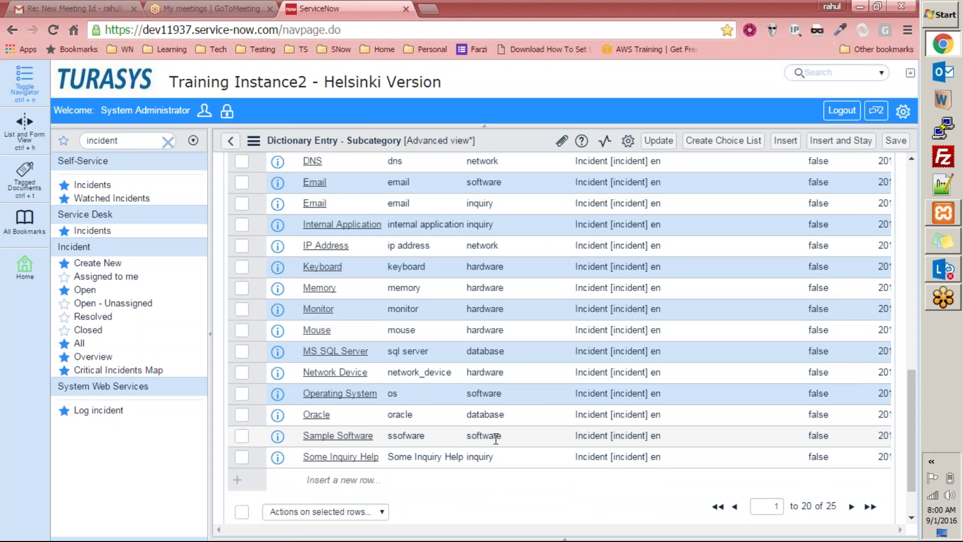
scroll(496, 439, up, 15)
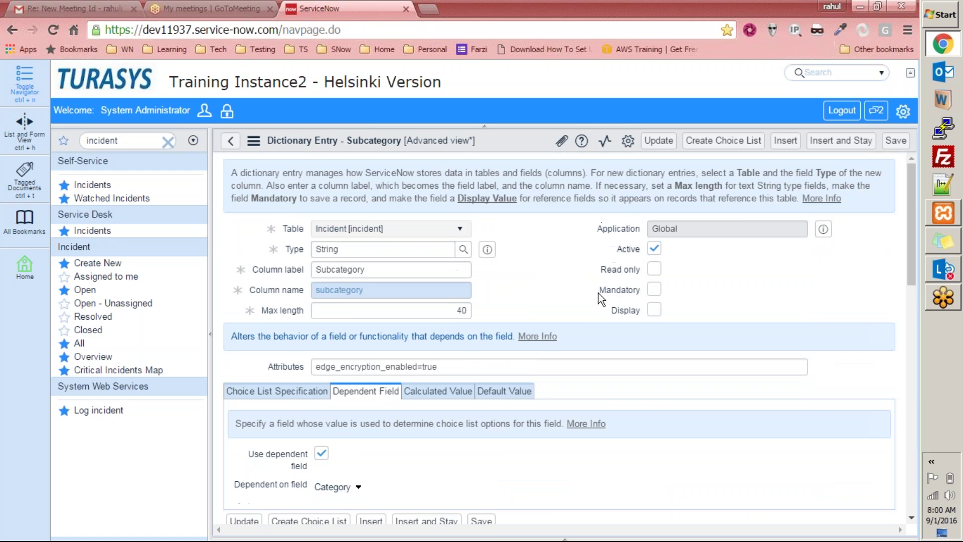
click(659, 140)
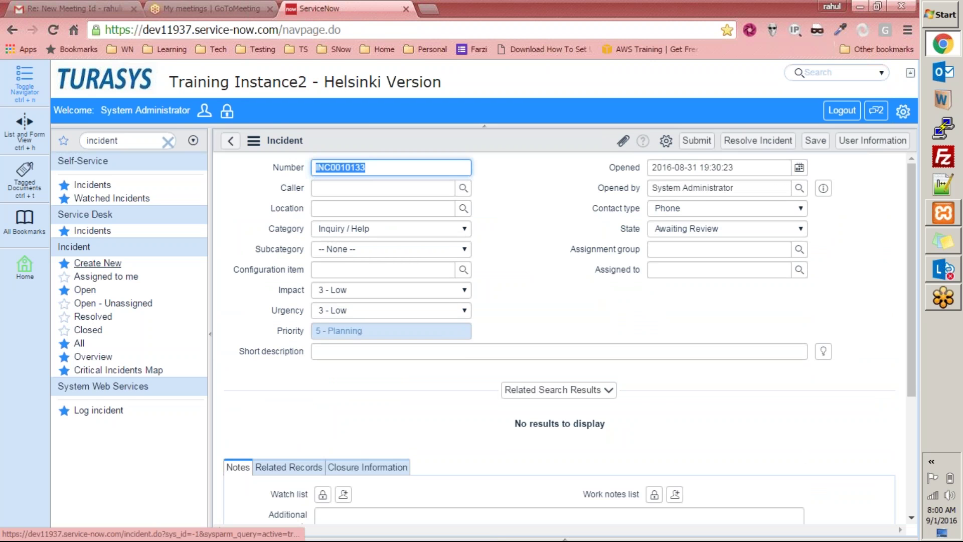
- Start a fresh incident record and view its category options and the subcategories offered for Inquiry / Help
click(97, 263)
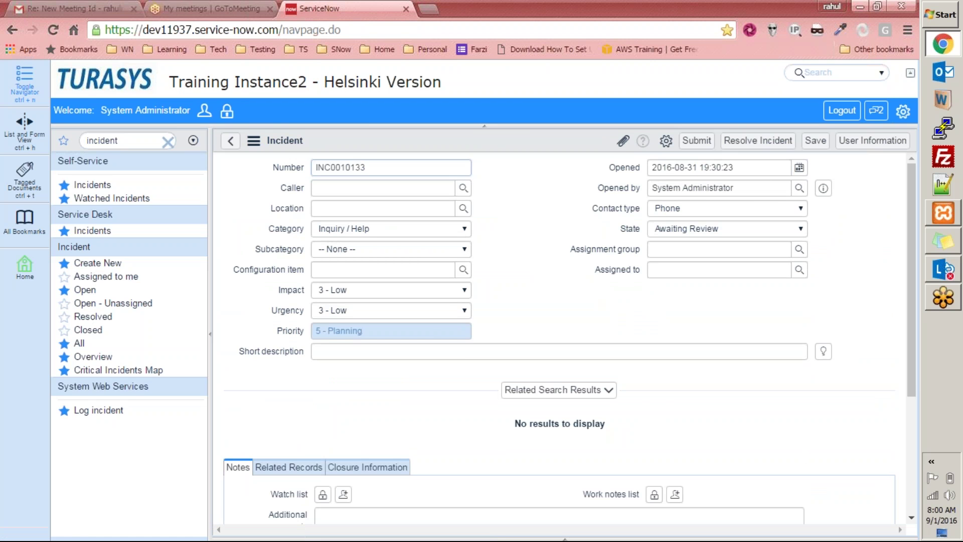
click(389, 233)
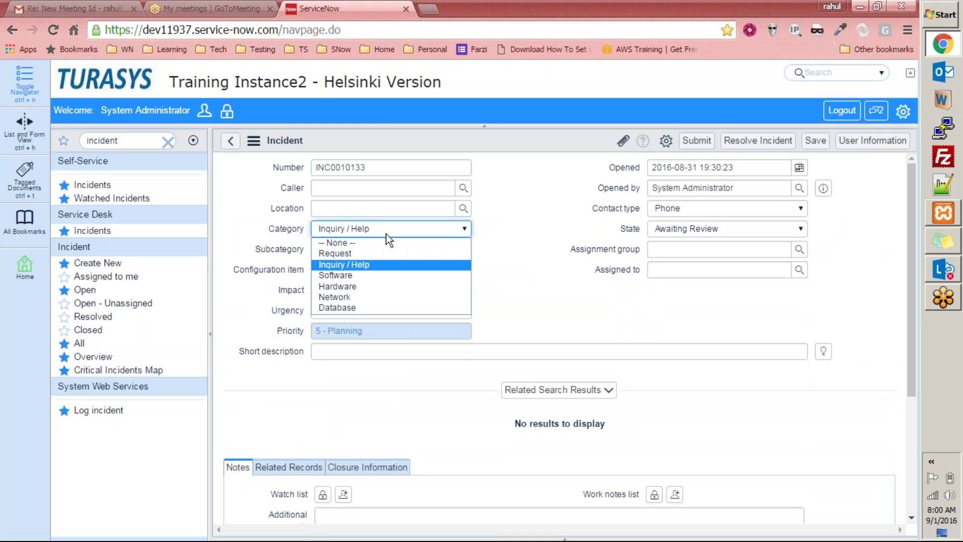
click(552, 224)
click(445, 252)
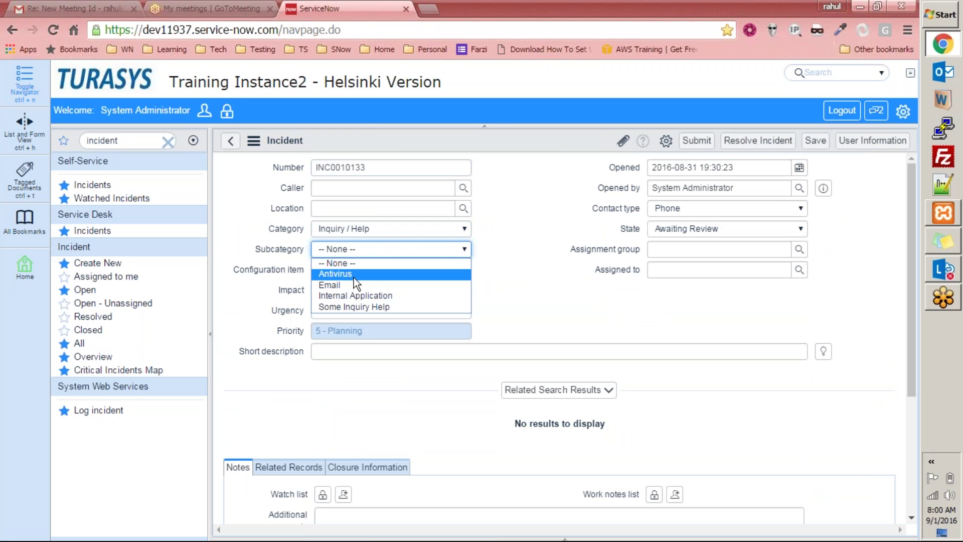
click(526, 259)
- Set the new incident's category to Network and inspect the subcategory choices offered for it
click(425, 233)
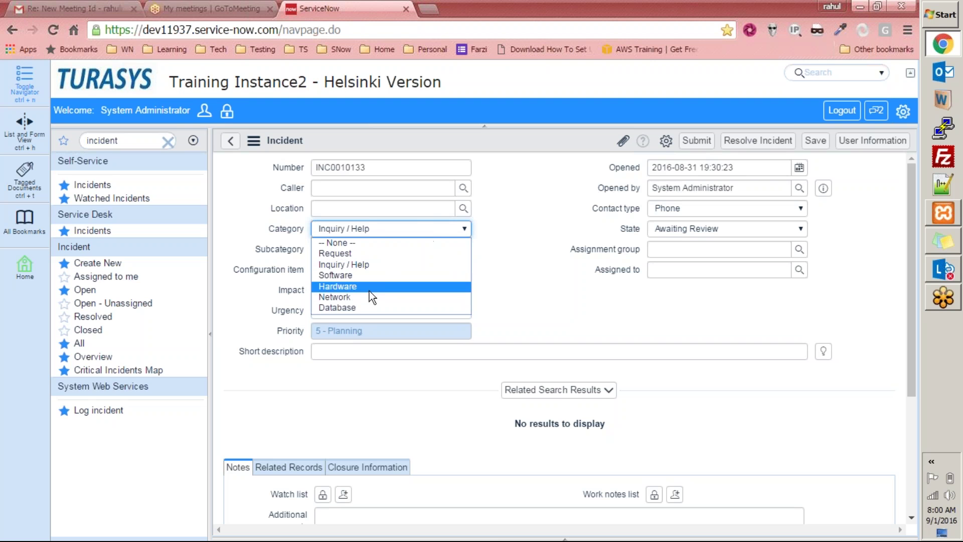
click(369, 295)
click(378, 249)
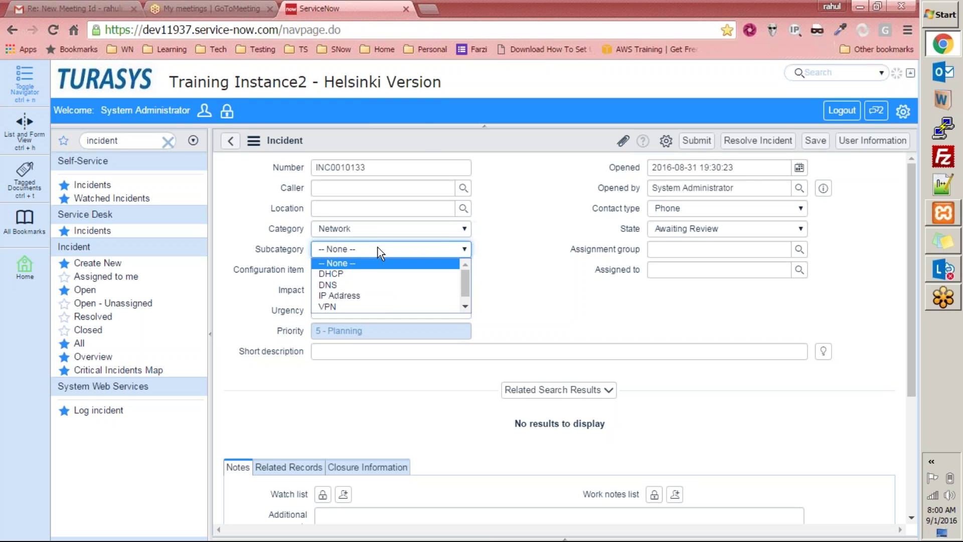
click(516, 265)
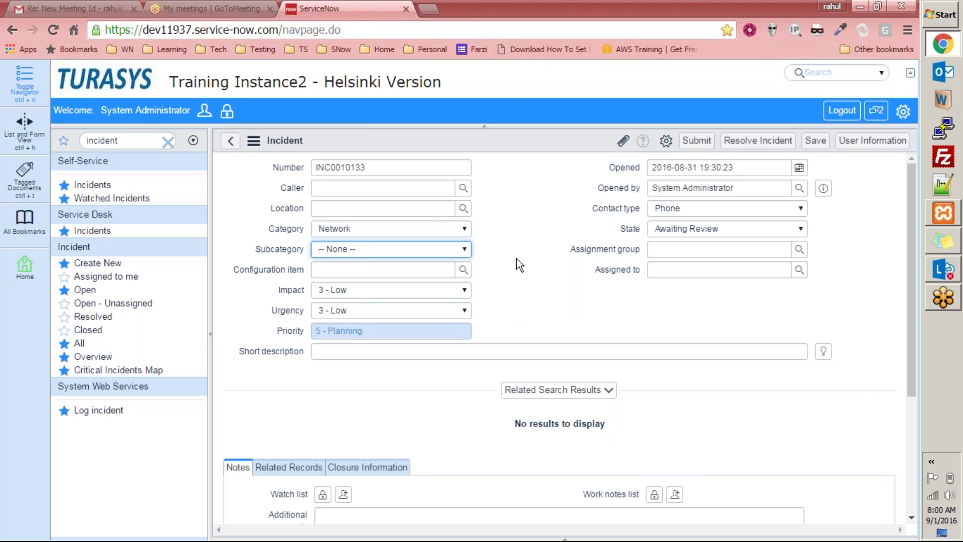
- Set the new incident's category to Software, review the subcategories offered for it, and choose Sample Software
click(439, 228)
click(540, 234)
click(441, 249)
click(522, 285)
click(440, 232)
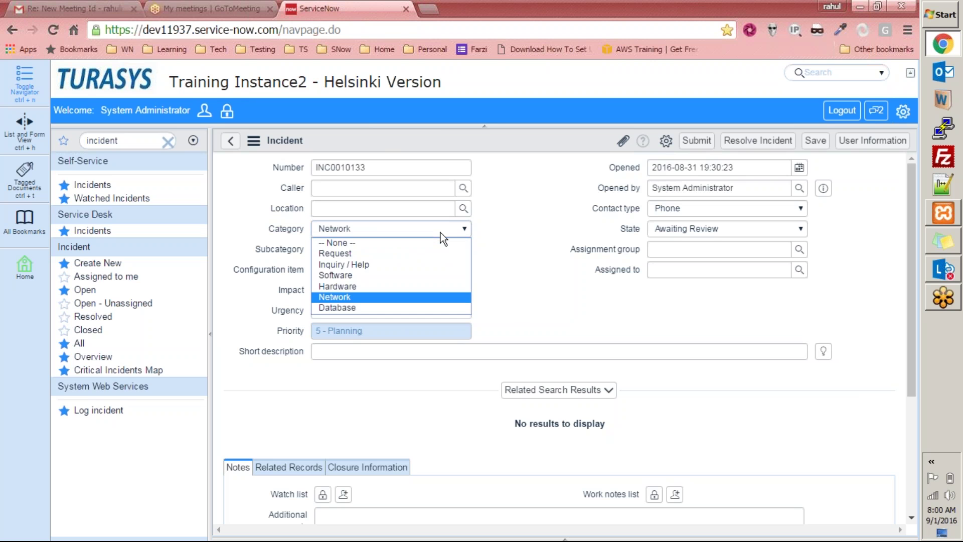
click(378, 275)
click(441, 245)
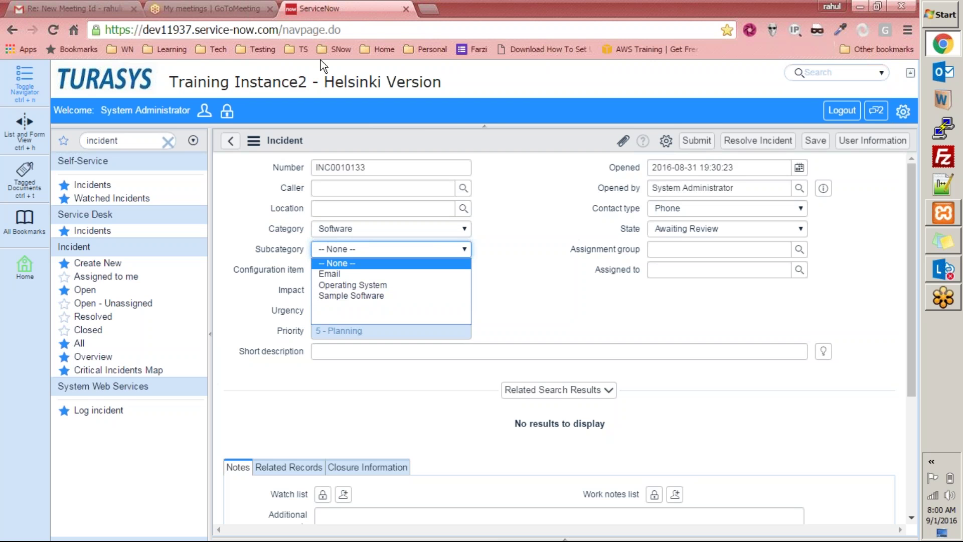
click(567, 290)
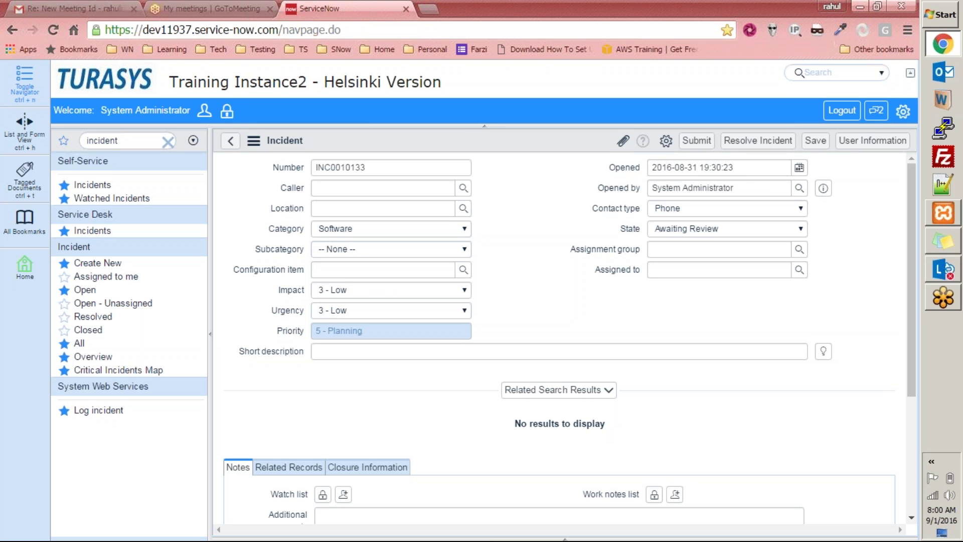
click(355, 251)
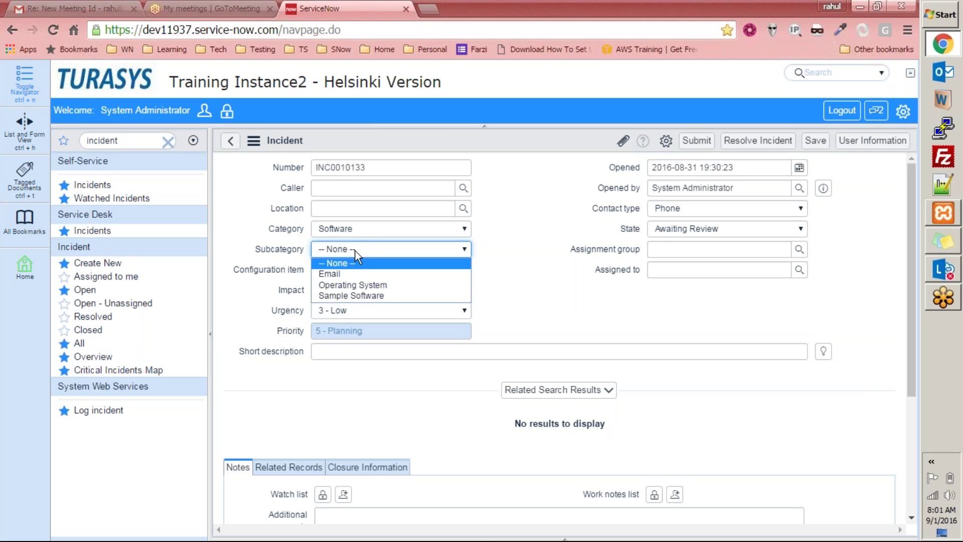
click(339, 298)
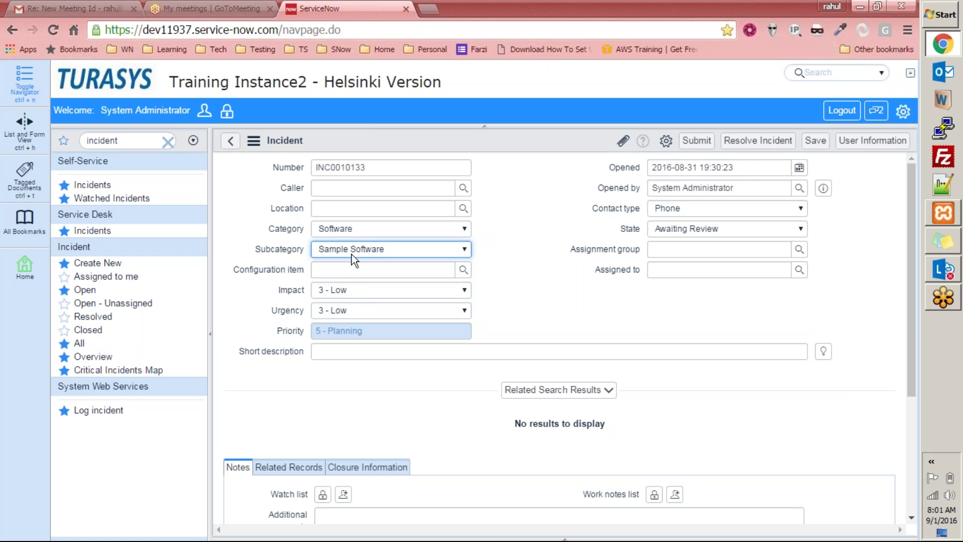
- Switch the incident's category to Database and to Request, checking the subcategory choices offered after each change
click(386, 230)
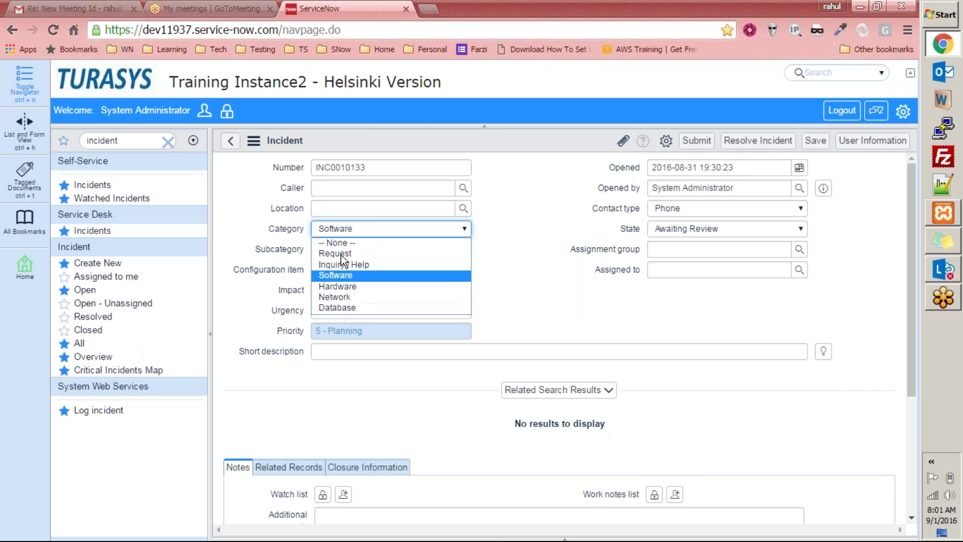
click(334, 307)
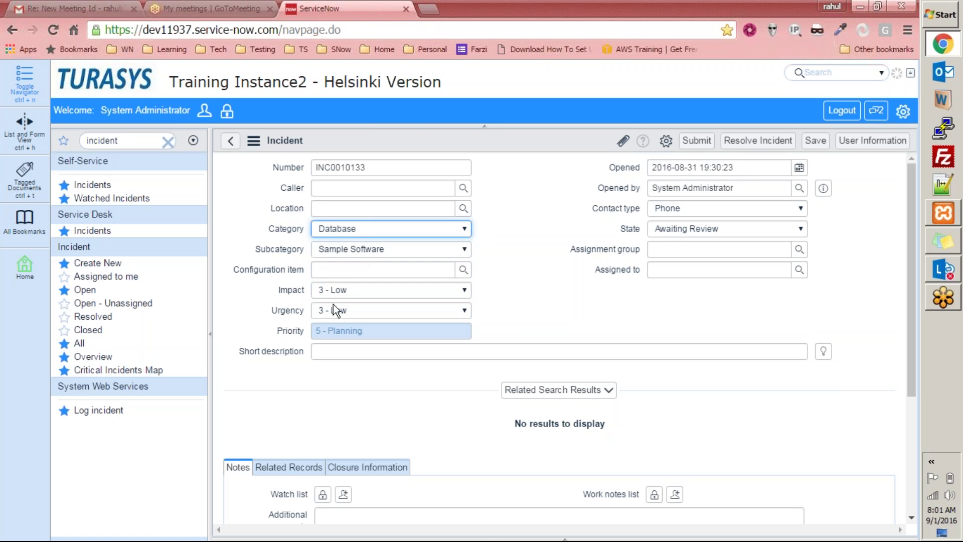
click(350, 251)
click(368, 230)
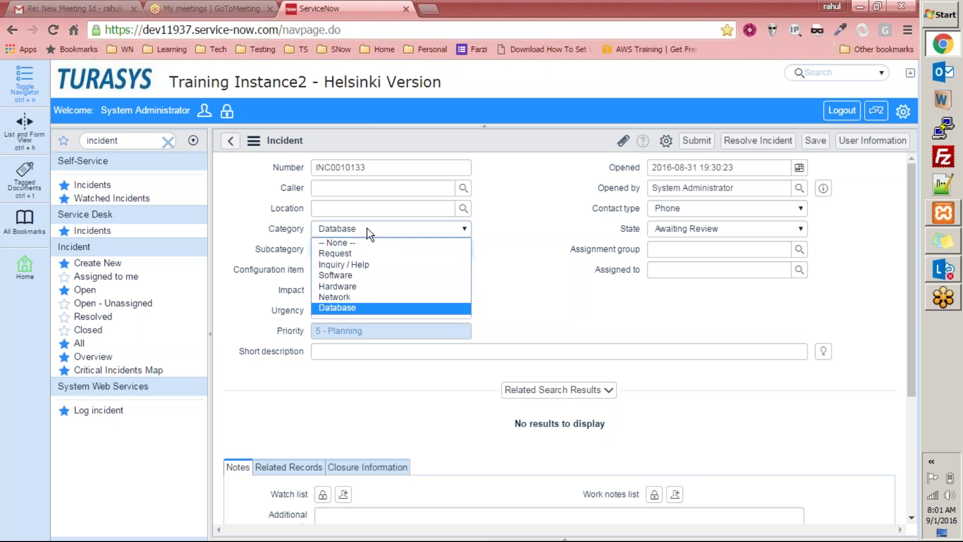
click(339, 254)
click(351, 250)
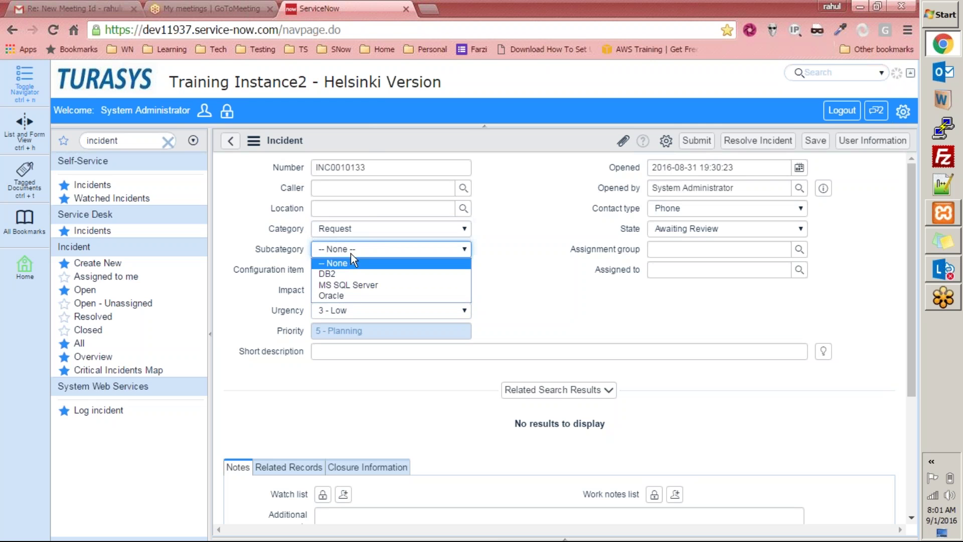
click(383, 241)
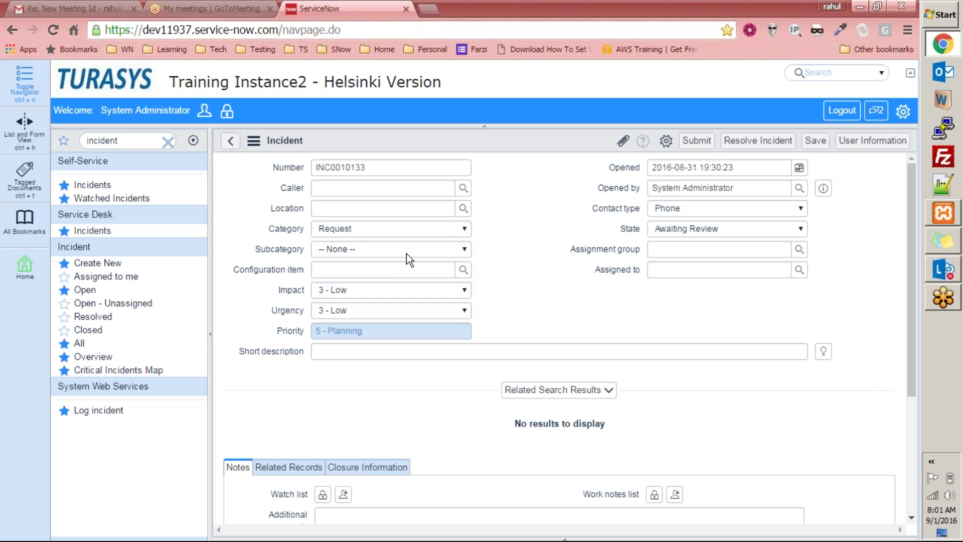
- Return the incident's category to Software and select Sample Software as its subcategory again
click(404, 230)
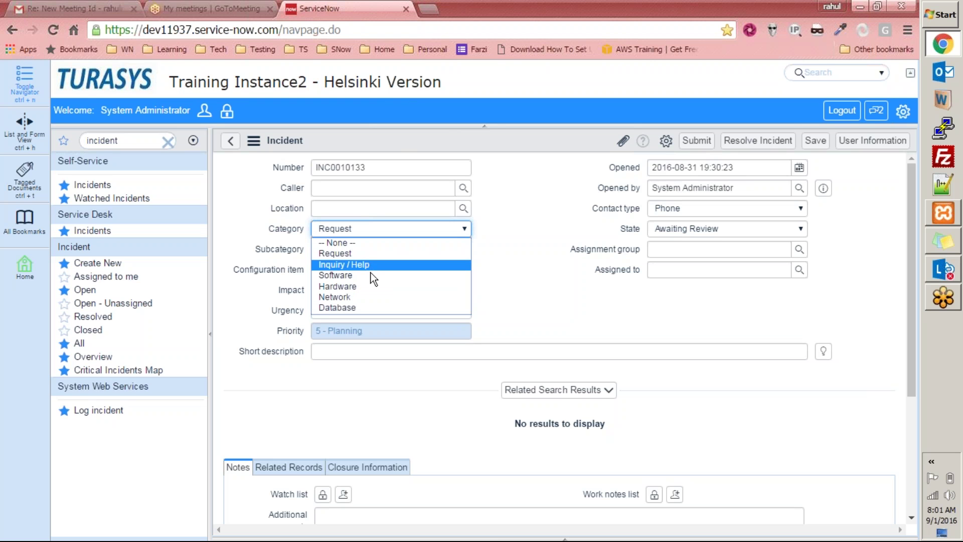
click(367, 276)
click(383, 251)
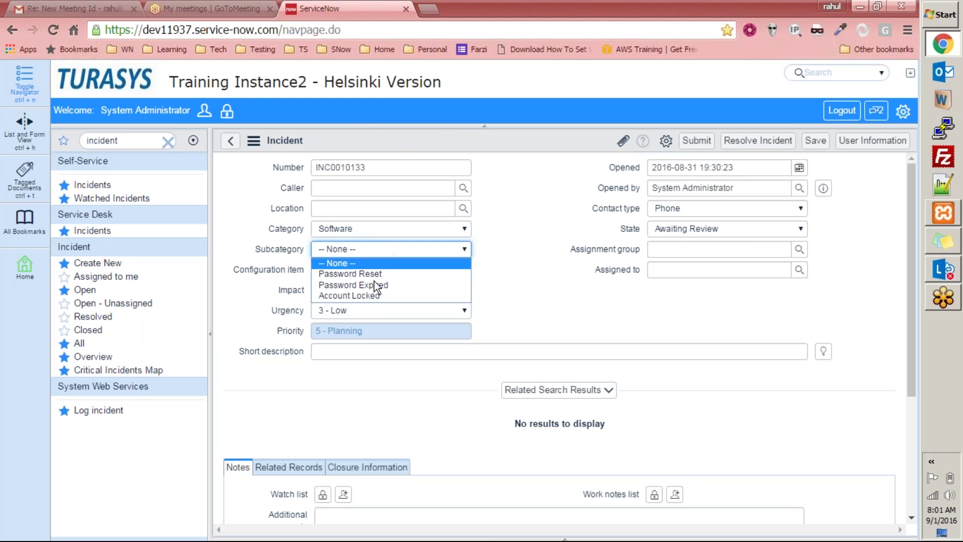
click(470, 254)
click(465, 254)
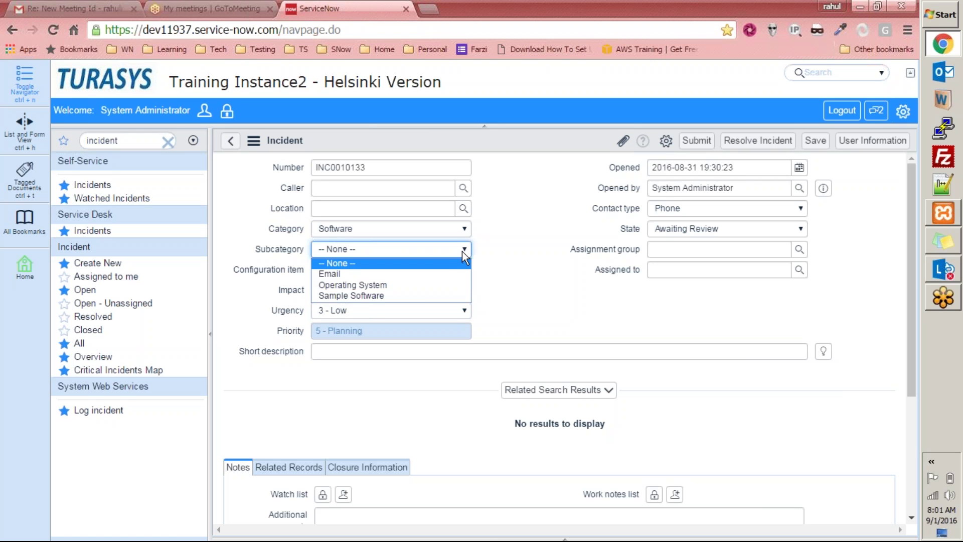
click(418, 293)
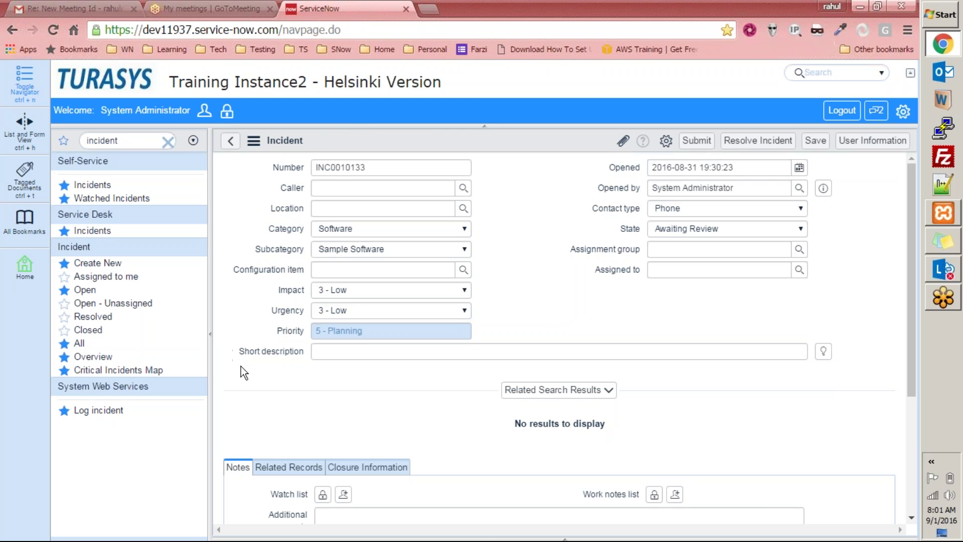
scroll(549, 239, down, 4)
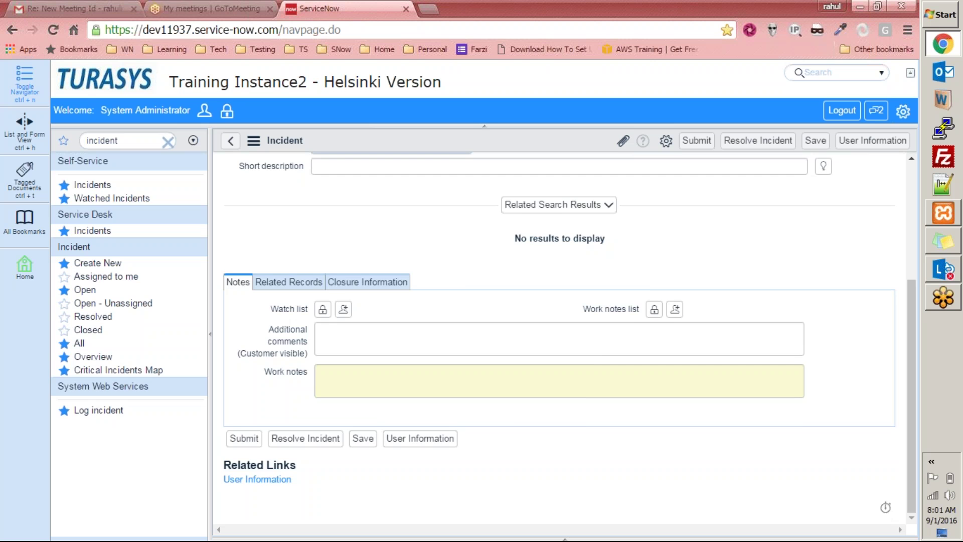
scroll(550, 241, up, 4)
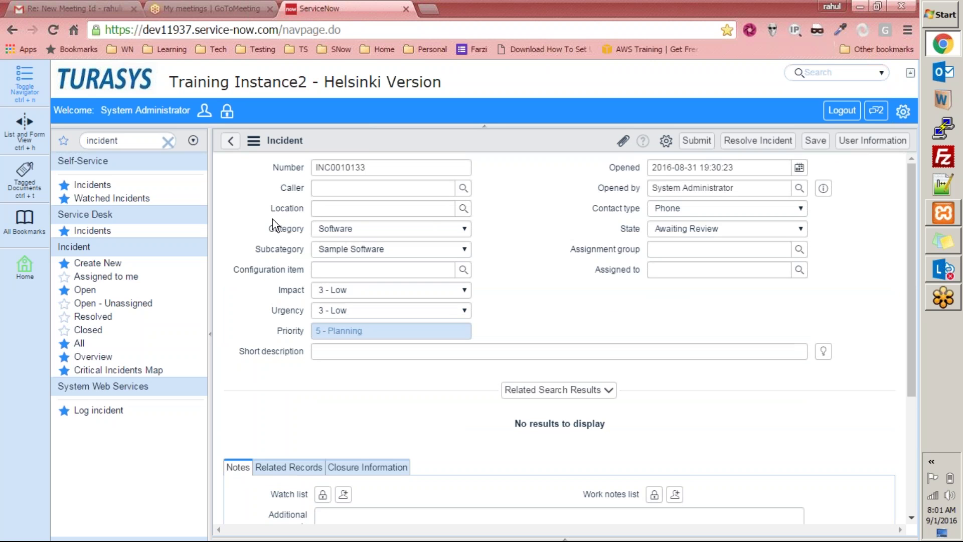